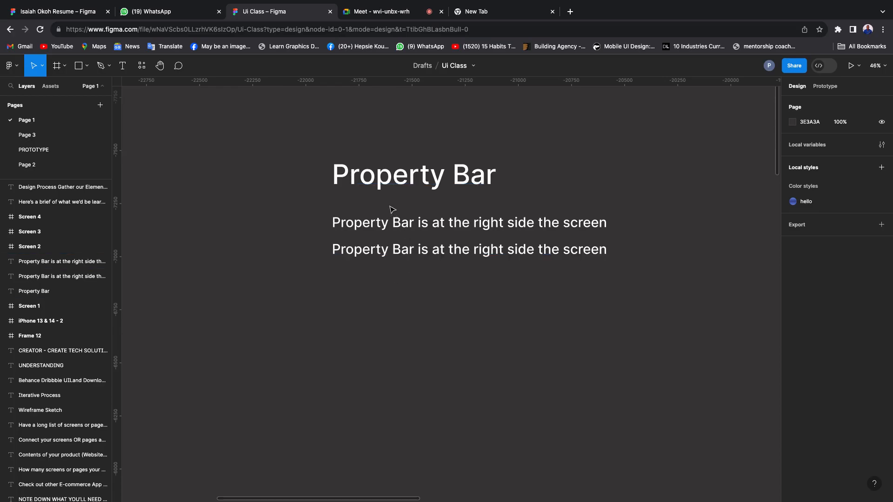
click(415, 181)
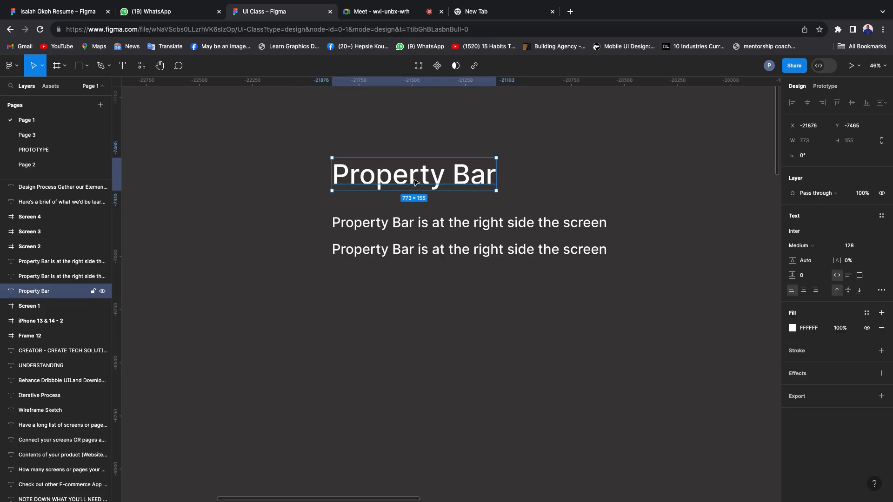
drag(404, 183, 651, 171)
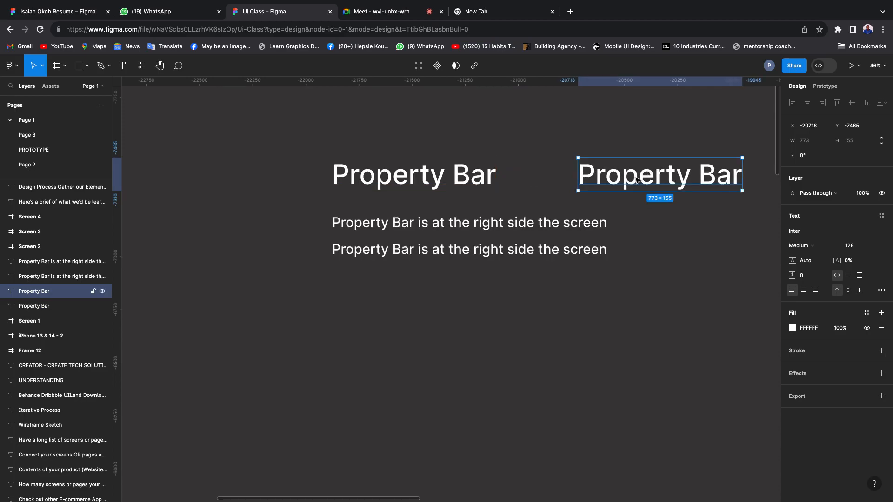
scroll(624, 182, right, 3)
scroll(625, 183, right, 1)
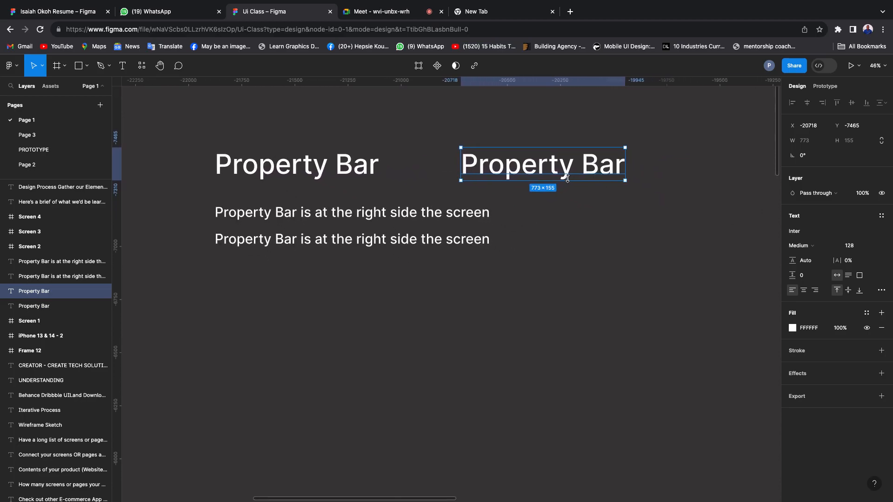
key(Delete)
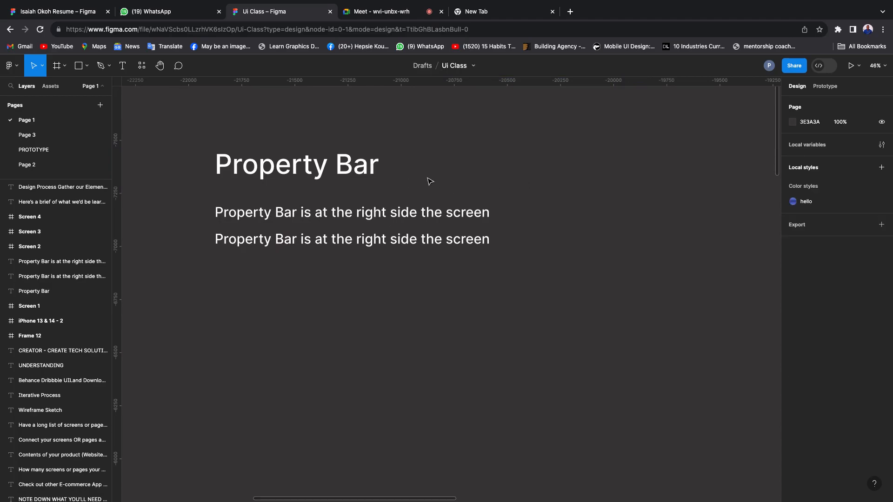
scroll(447, 186, left, 3)
scroll(446, 187, left, 6)
scroll(447, 186, up, 3)
scroll(444, 200, right, 4)
scroll(444, 200, down, 4)
scroll(453, 204, right, 2)
scroll(453, 203, down, 1)
scroll(454, 204, up, 3)
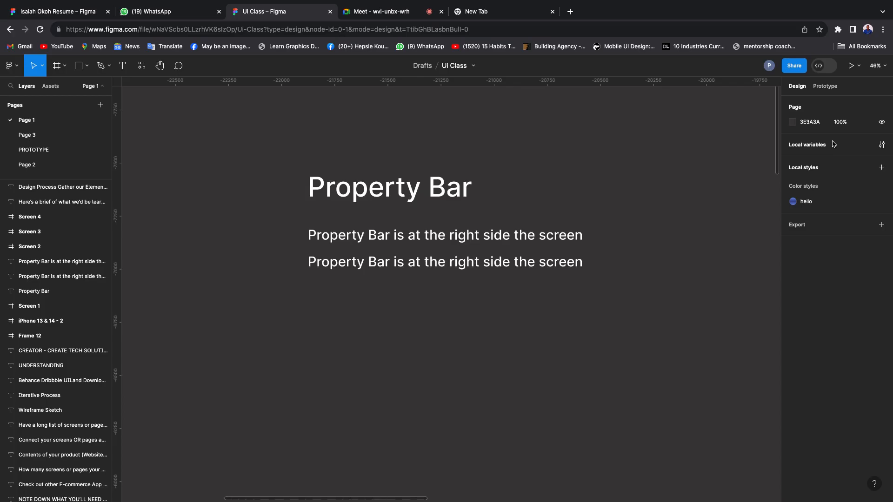
Change the second line under the Property Bar heading to "Property Bar changes with respect to whatever you are selecting".
click(432, 265)
double_click(421, 265)
click(403, 263)
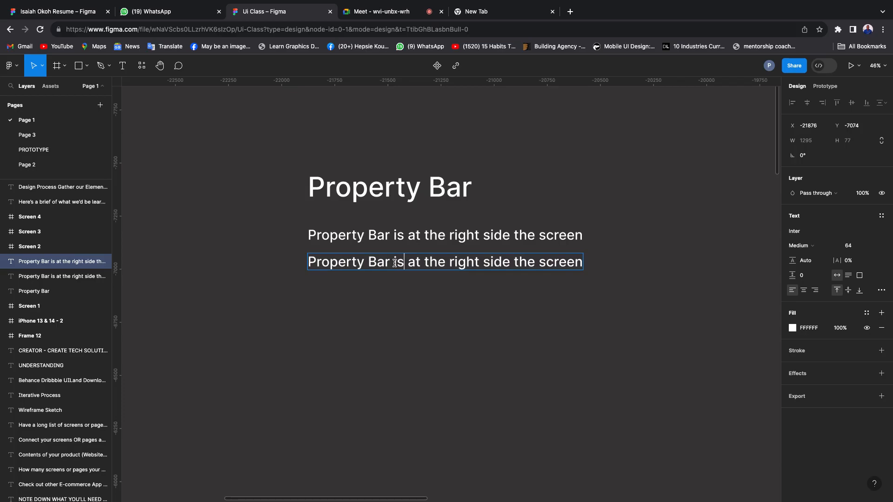
drag(395, 263, 583, 260)
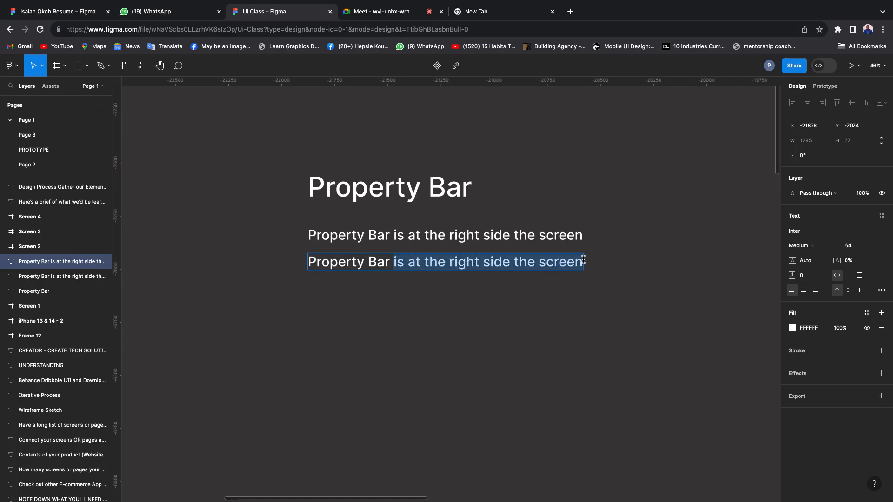
text(c)
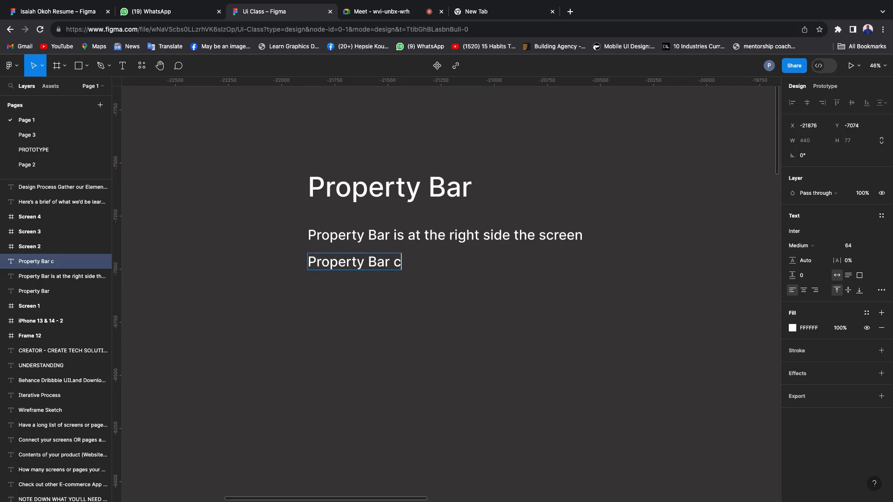
text(hanges w)
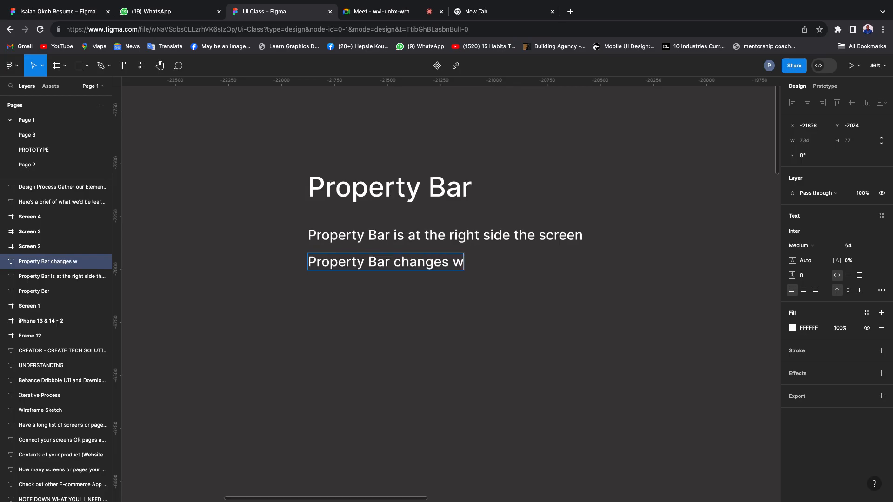
text(ith respect )
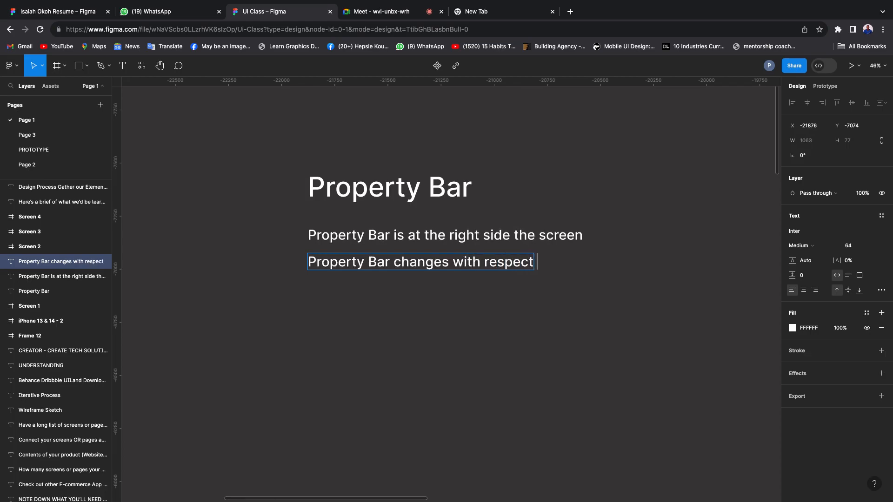
text(to whatever you)
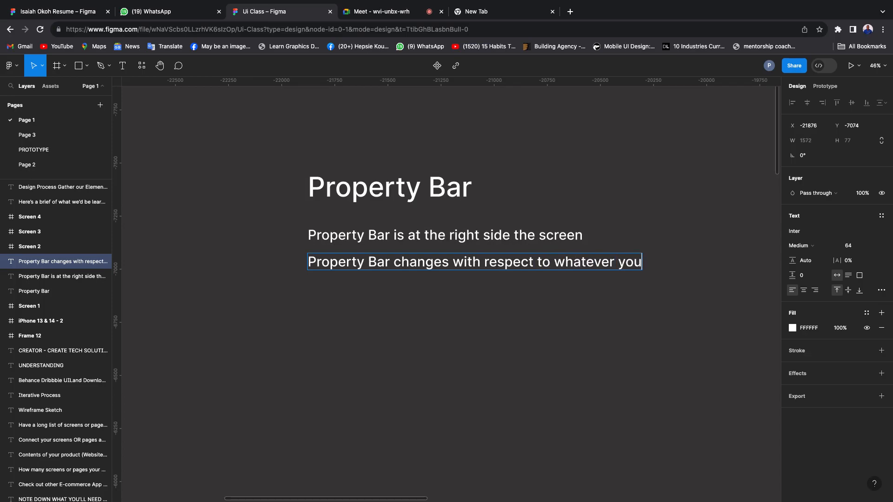
text( are select)
text(io)
key(BackSpace)
key(BackSpace)
text(ing)
key(Escape)
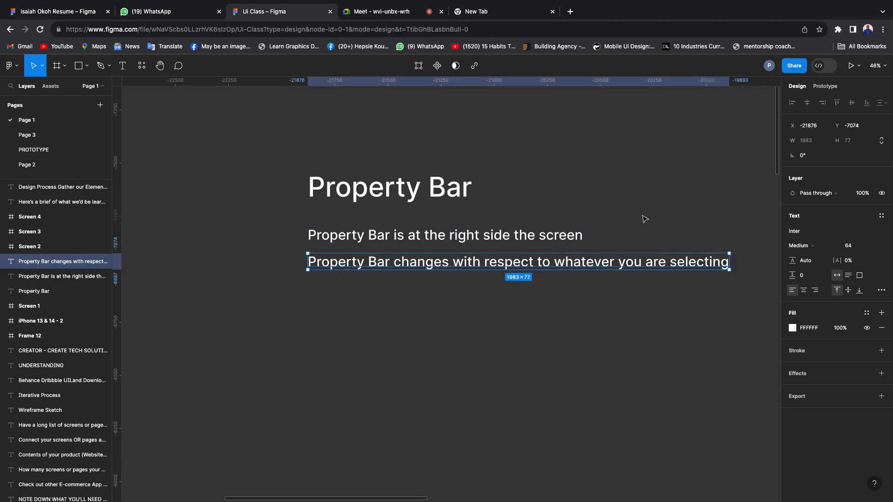
Compare the design properties offered with nothing selected, with the second text line selected, and with the Frame tool active.
scroll(622, 229, right, 2)
scroll(614, 229, right, 3)
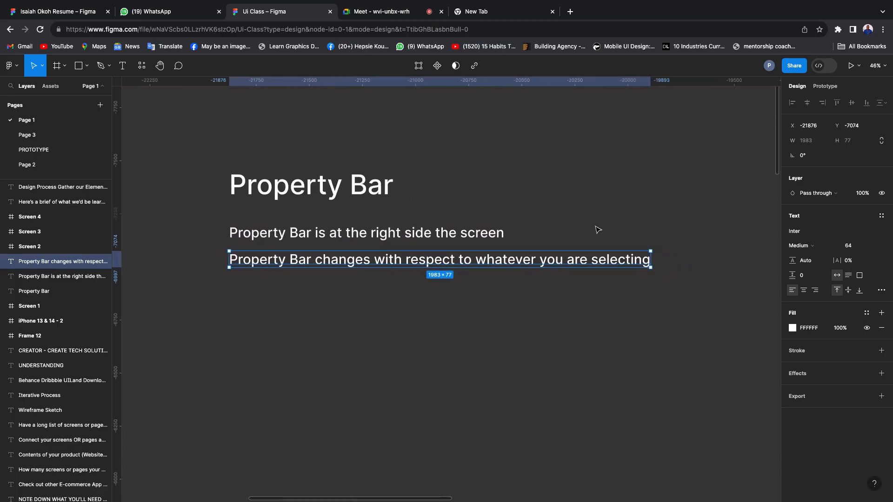
click(602, 192)
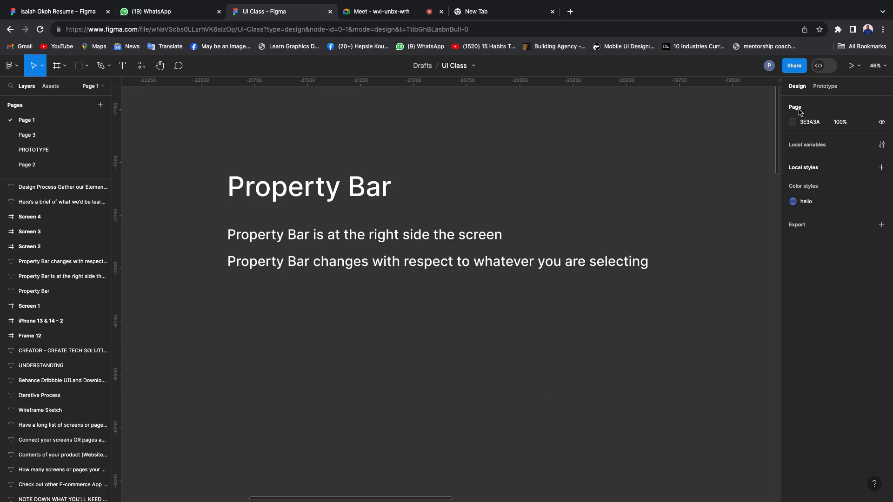
click(327, 266)
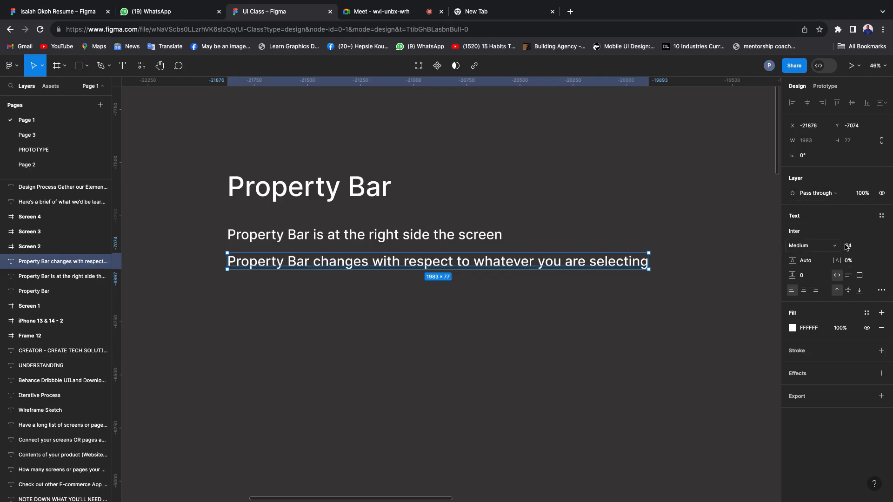
click(285, 96)
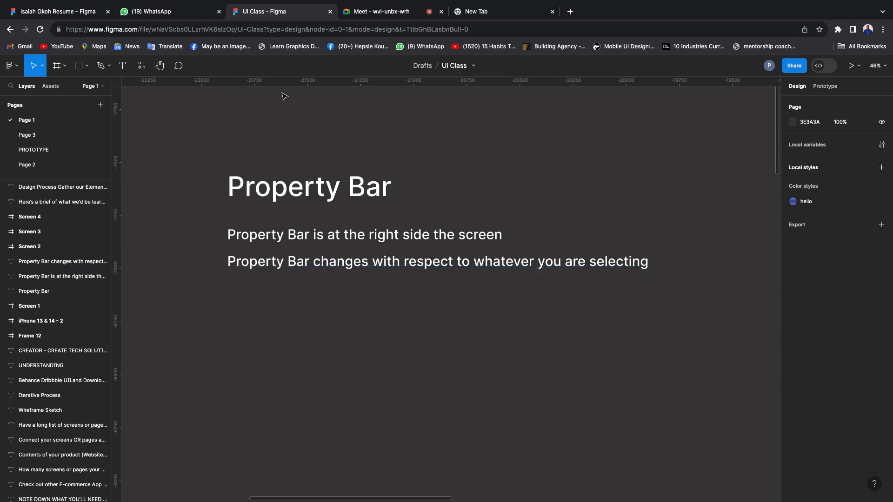
click(58, 66)
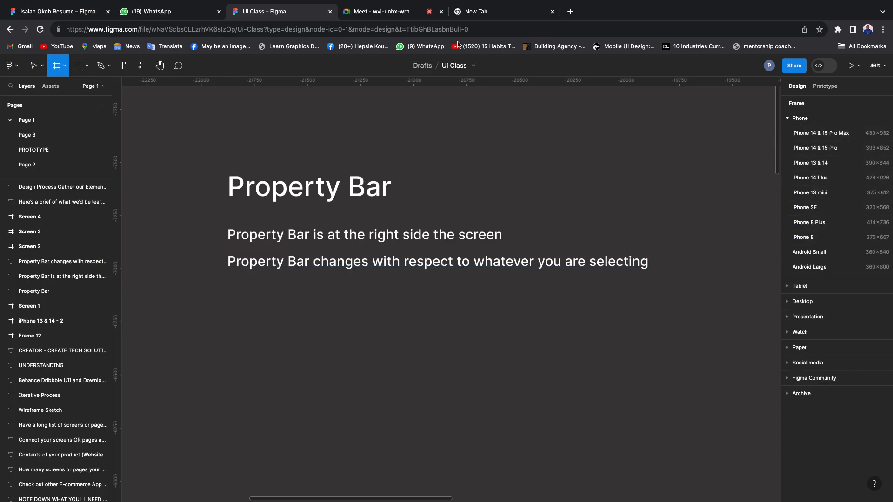
click(89, 67)
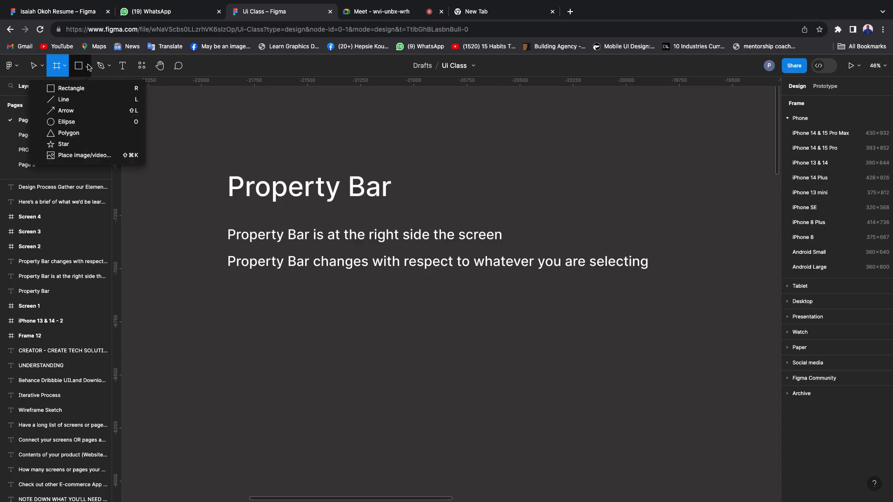
click(73, 100)
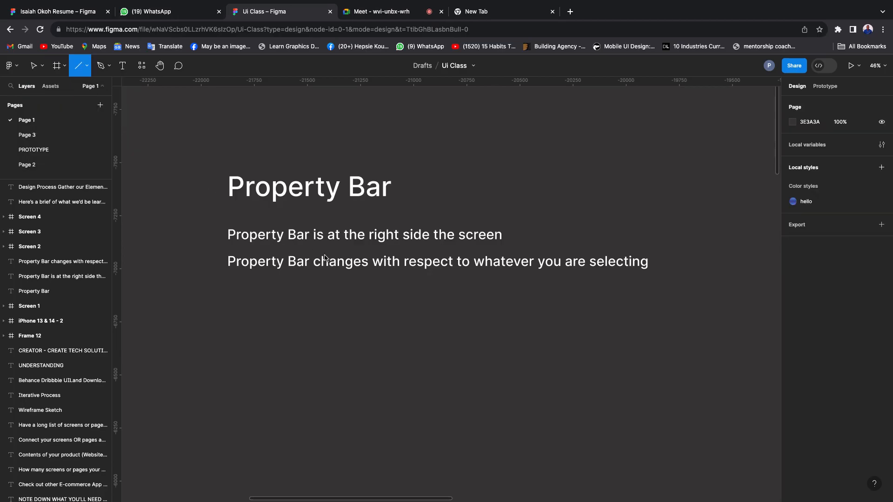
drag(270, 337, 461, 343)
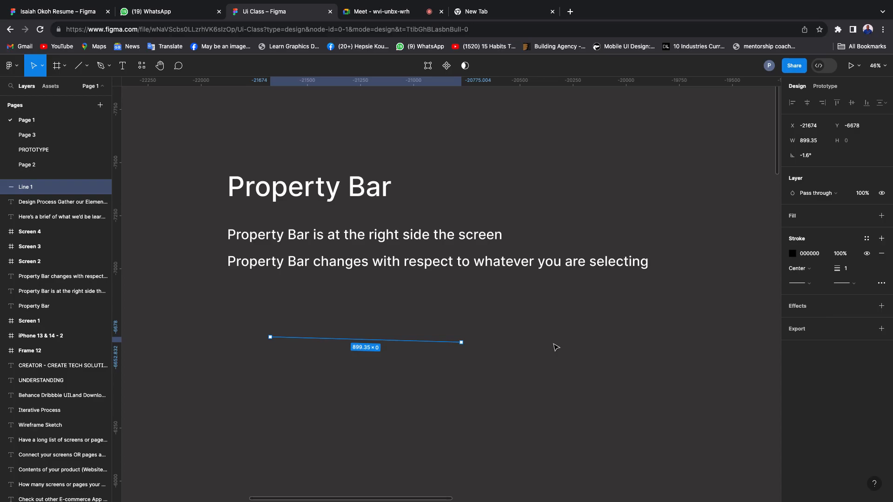
key(Delete)
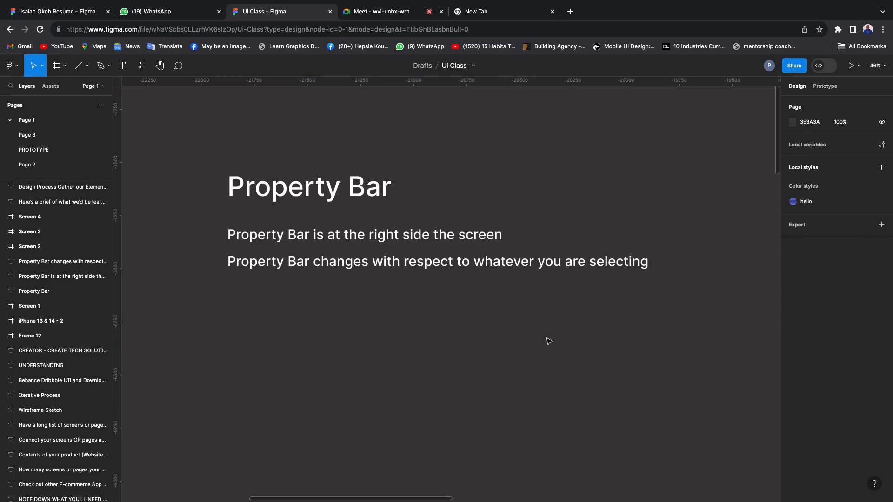
Duplicate the second text line directly below itself and reword the copy to "Property Bar comprises of different sections".
click(418, 268)
drag(382, 267, 390, 296)
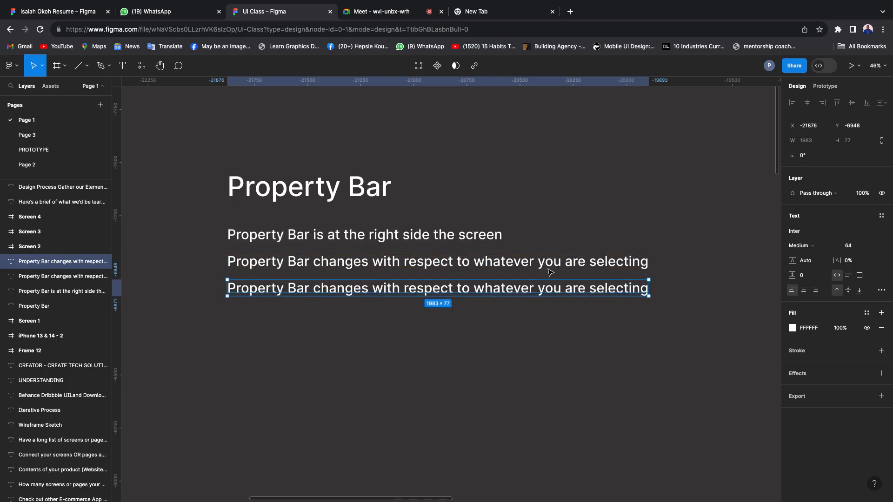
double_click(393, 294)
drag(314, 286, 630, 281)
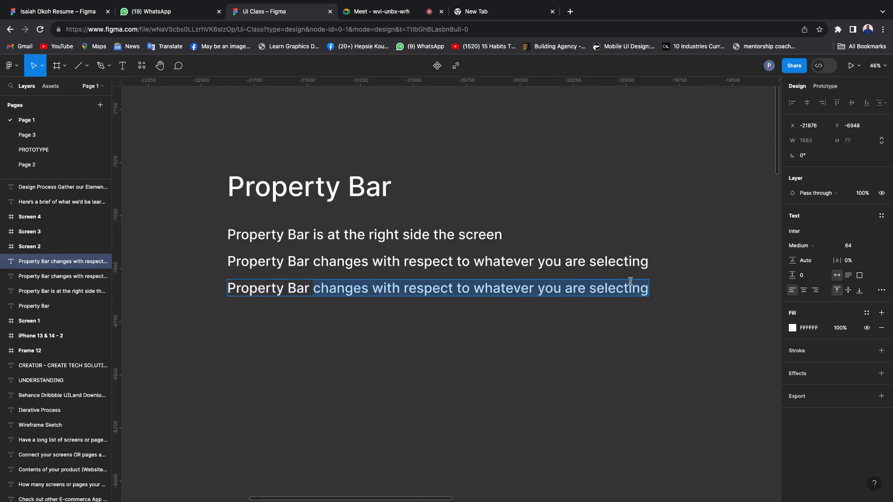
text(c)
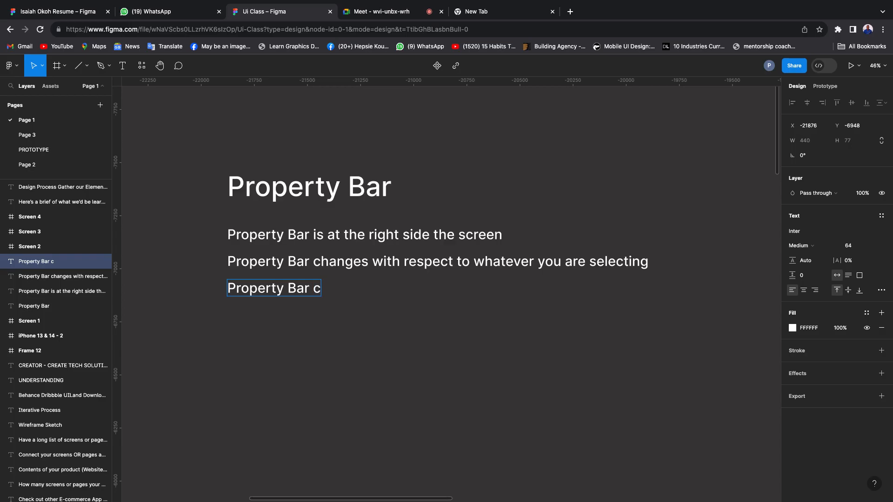
text(ompri)
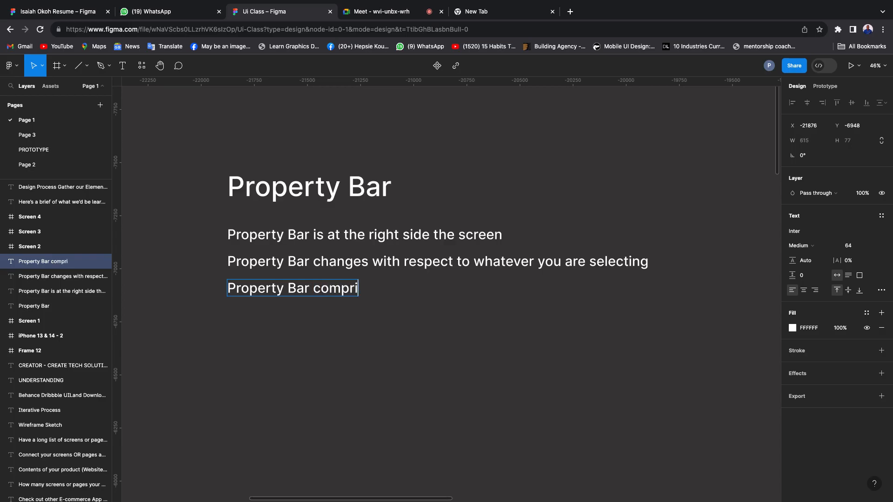
text(ses of )
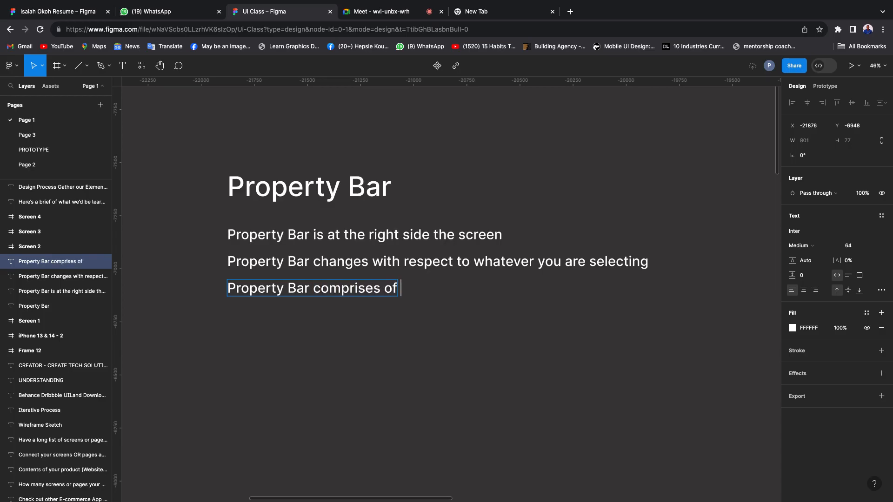
text(differ)
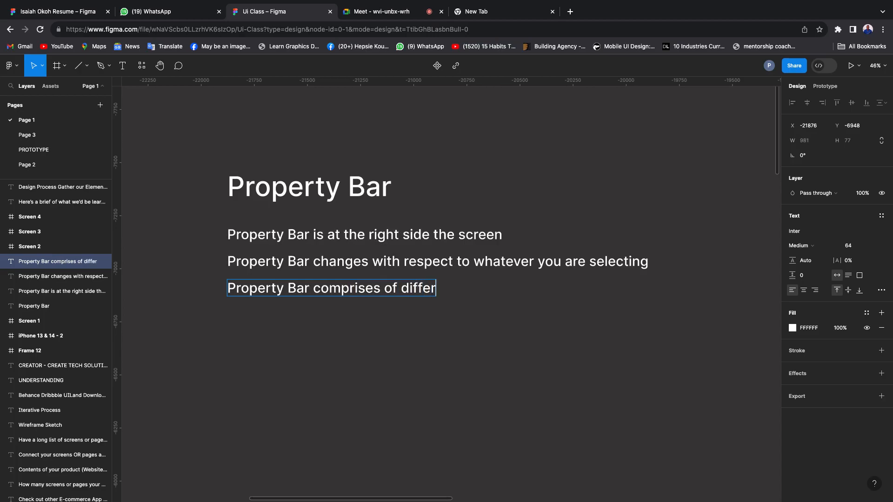
text(ent sections)
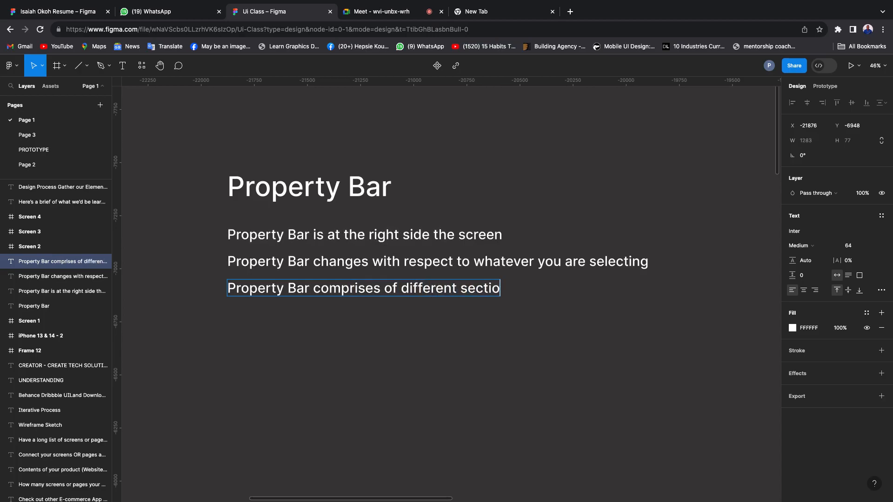
key(Escape)
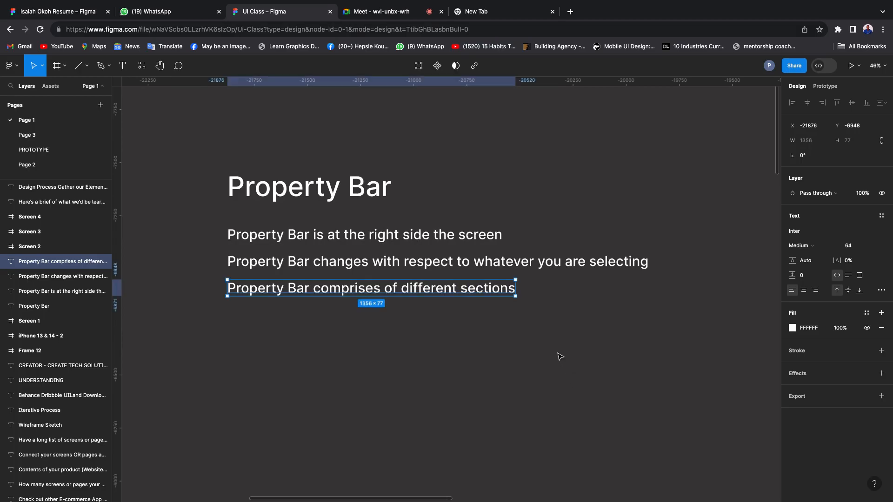
Append ". Each section is divided by a thin line" to the end of the third text line.
double_click(512, 289)
click(511, 287)
text(. Eac)
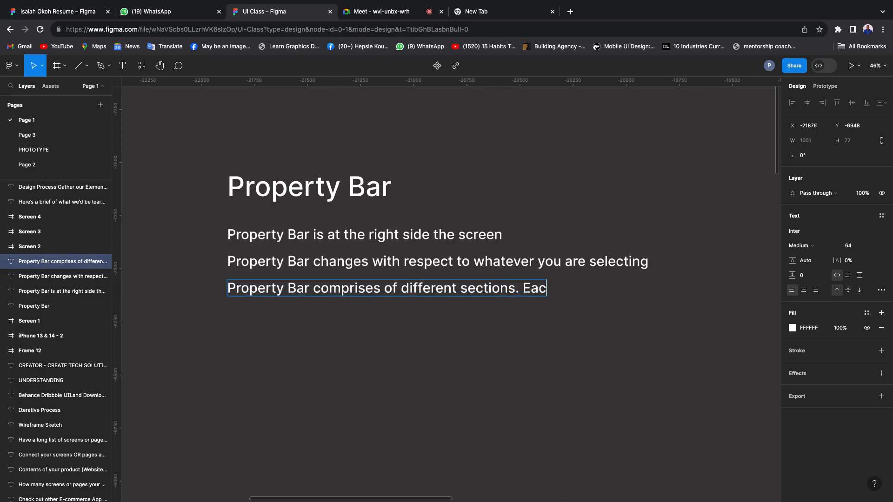
text(h)
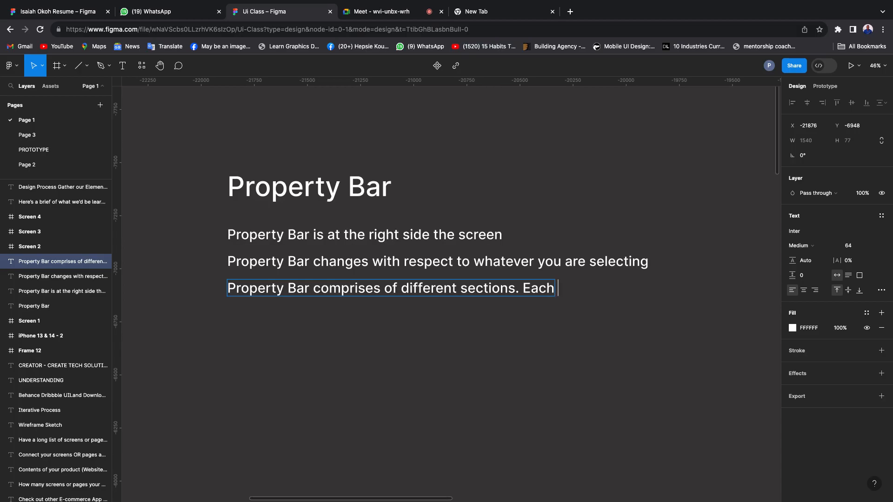
text( section)
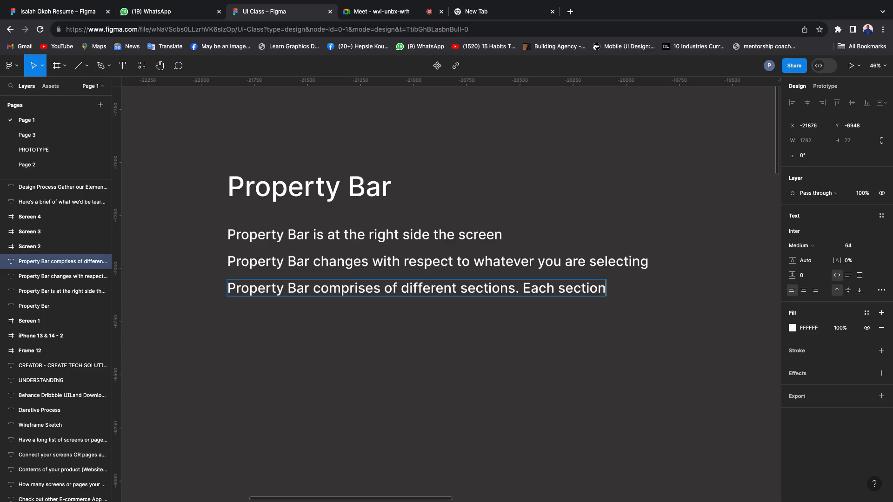
text( is div)
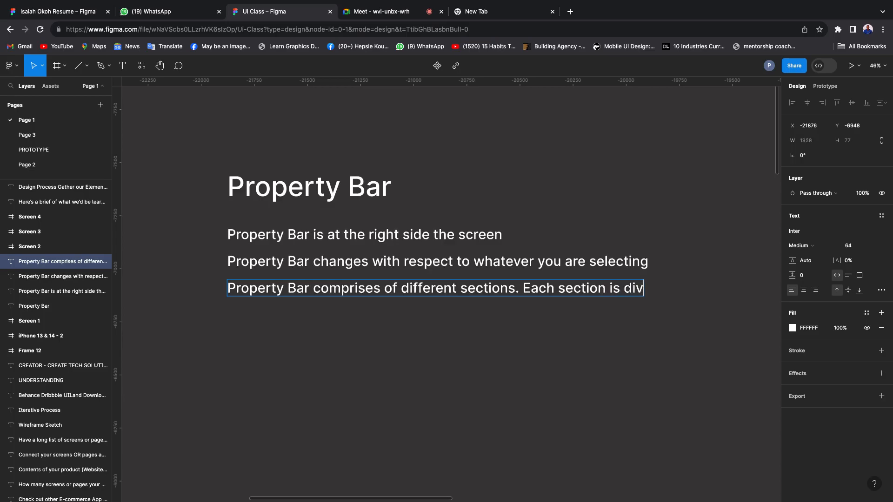
text(ided b)
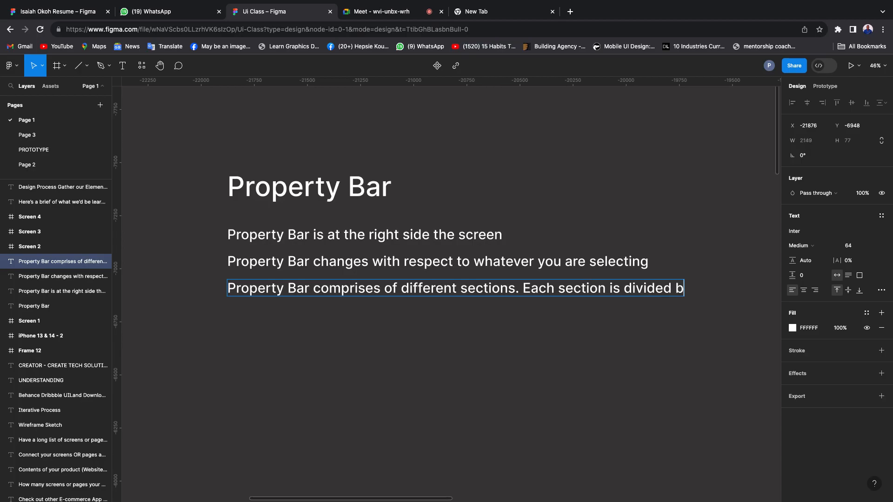
text(y a thin line)
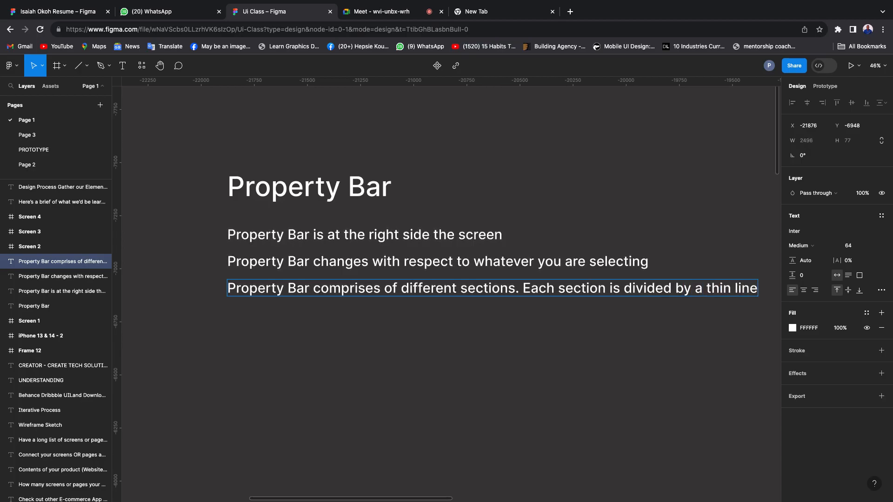
Compare the prototype and design properties of the third text line, and clear the selection.
key(Escape)
scroll(530, 341, right, 3)
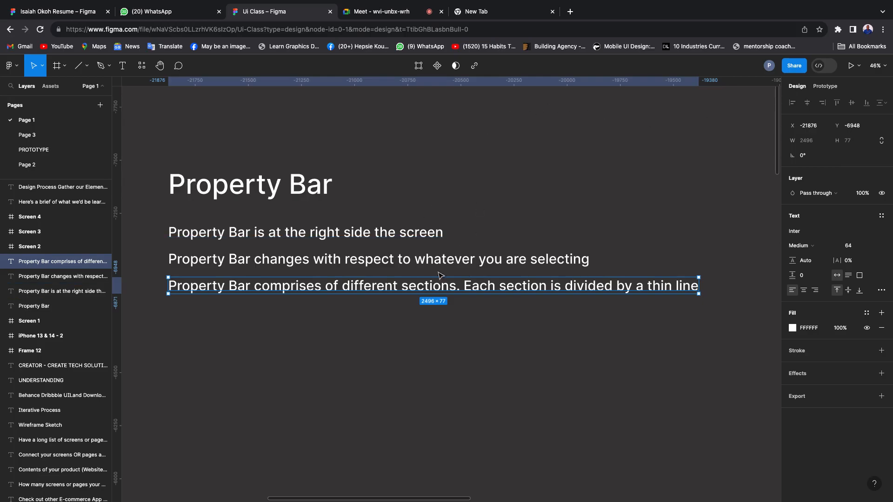
click(825, 87)
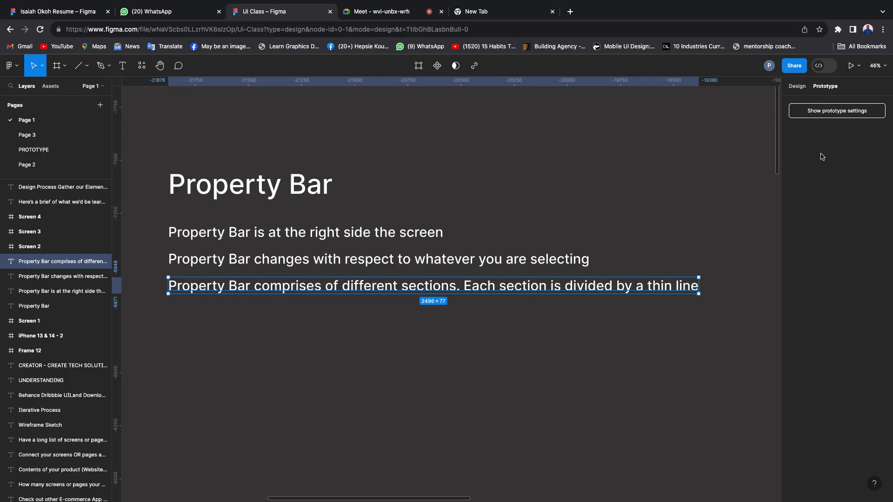
click(797, 87)
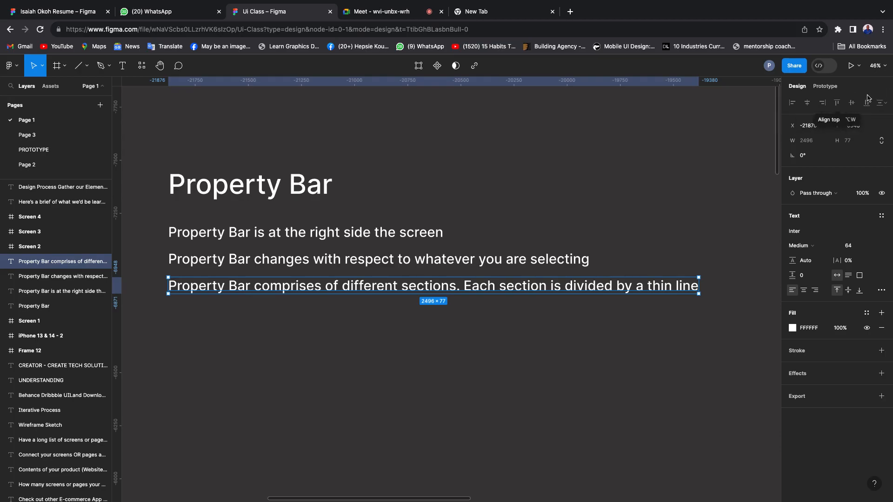
click(416, 361)
scroll(420, 317, down, 1)
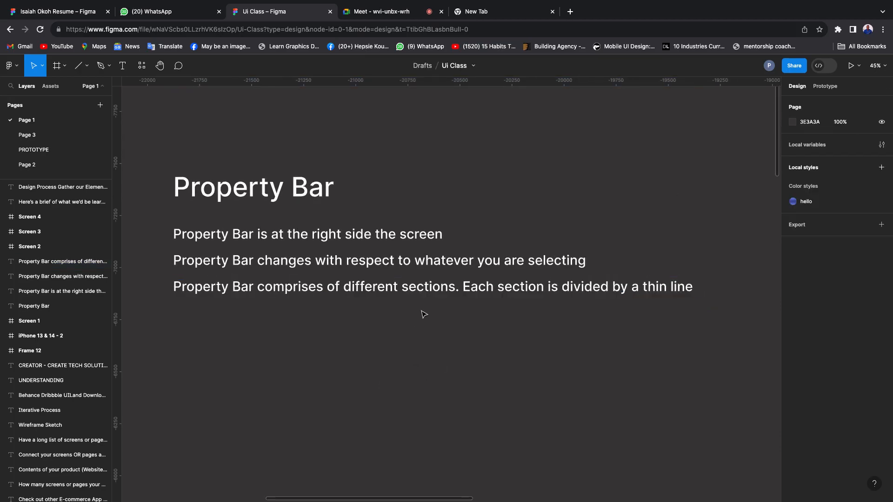
scroll(523, 251, down, 1)
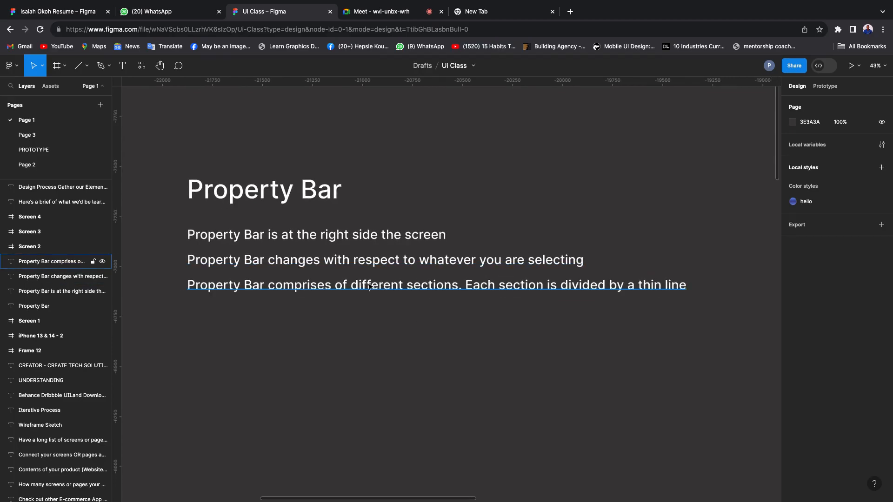
Duplicate the "Property Bar" heading below the third text line, aligned with its left edge.
click(307, 289)
click(243, 193)
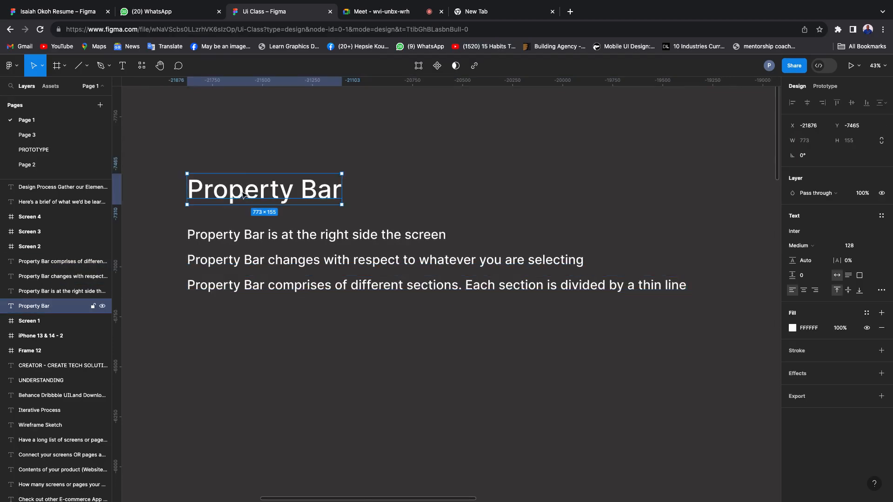
drag(243, 193, 259, 313)
scroll(254, 276, down, 3)
Change the text of the copied heading to "Sections of Property Bar".
double_click(241, 266)
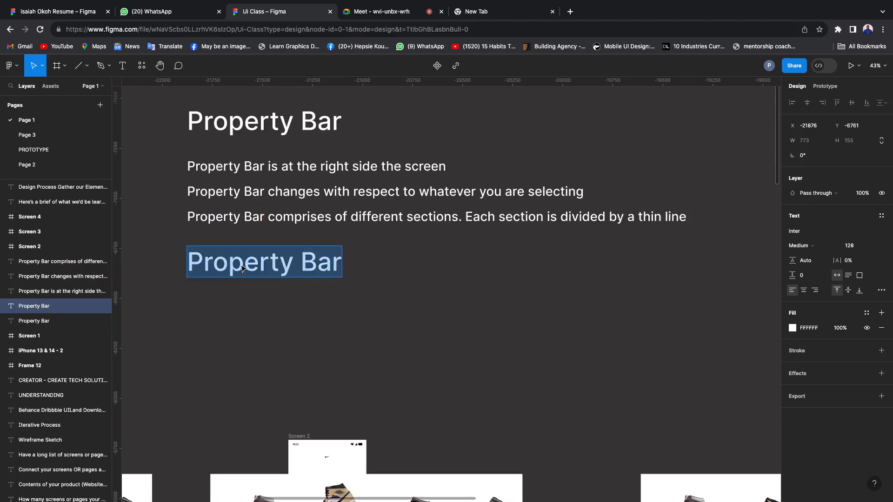
text(A)
key(BackSpace)
text(Sec)
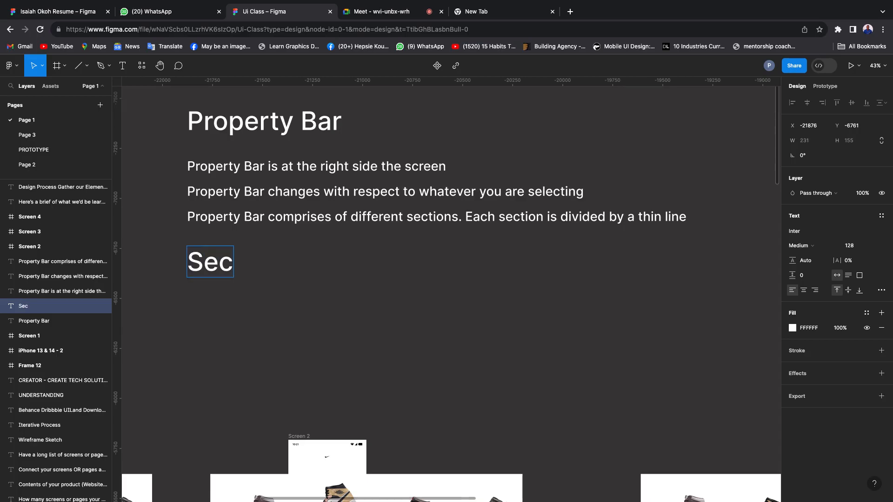
text(tions)
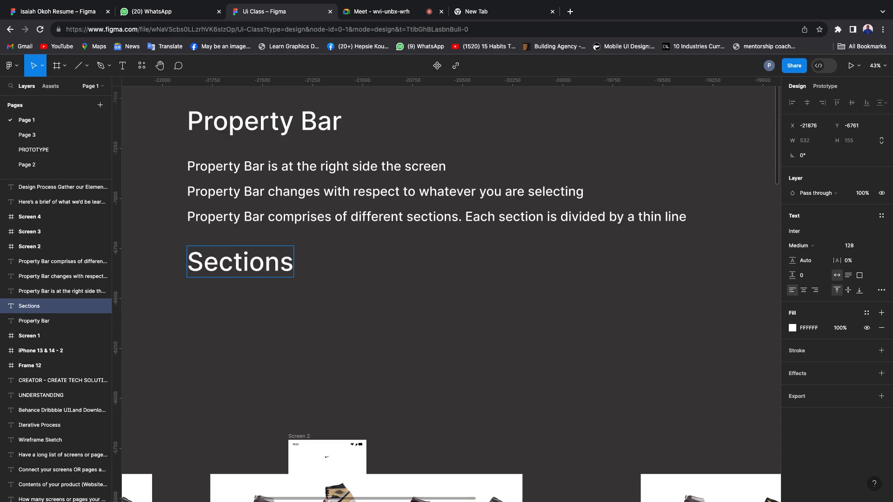
text( of)
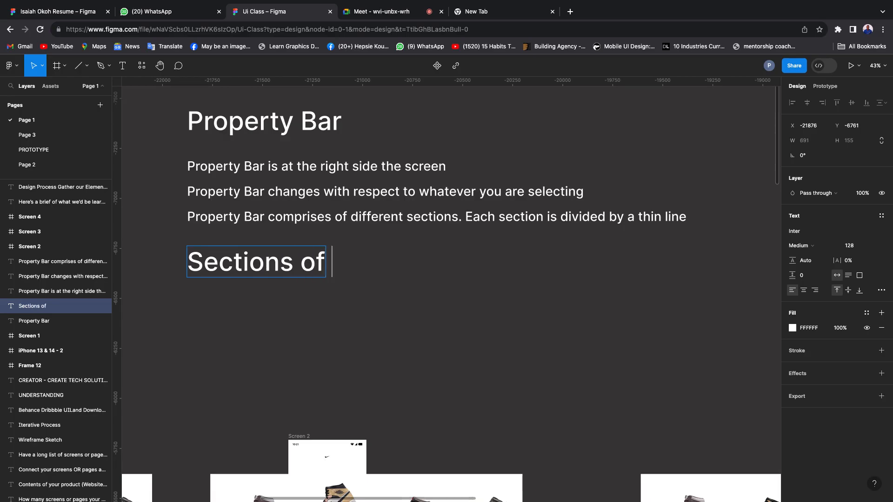
text( Prope)
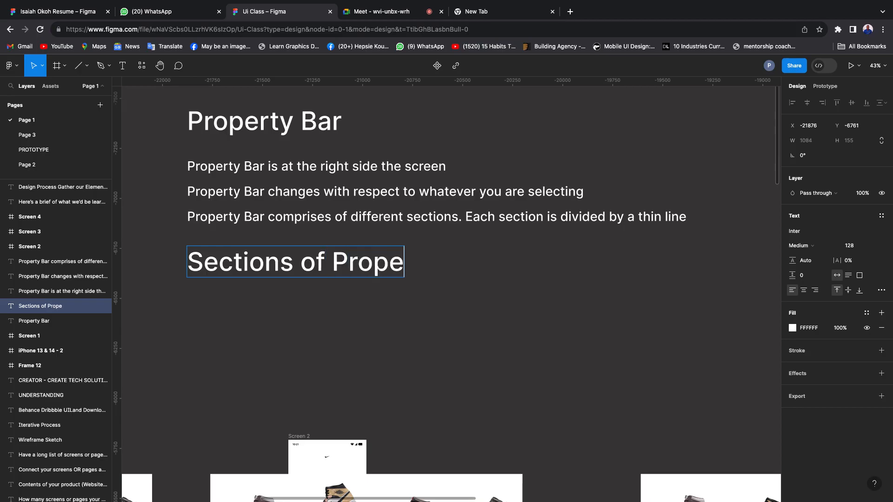
text(rty Bar)
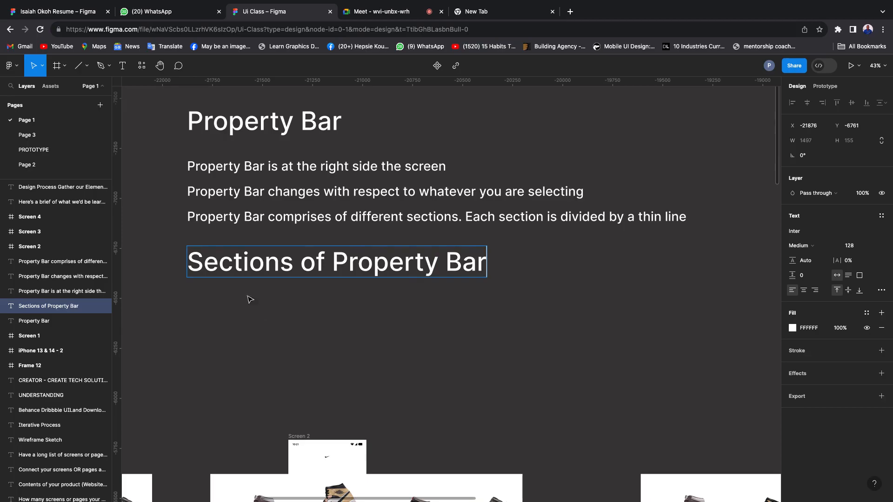
key(Escape)
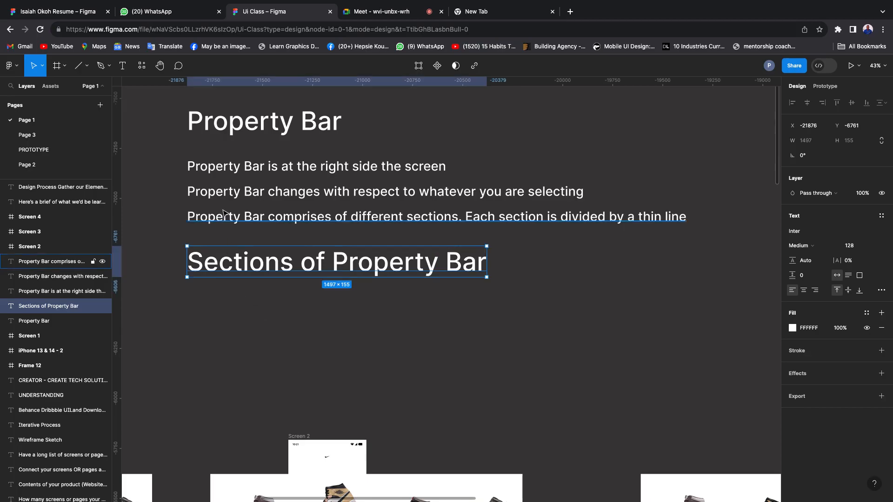
Duplicate the third text line below the "Sections of Property Bar" heading and reword the copy as the numbered item "1. Alignment".
click(228, 219)
drag(228, 219, 238, 300)
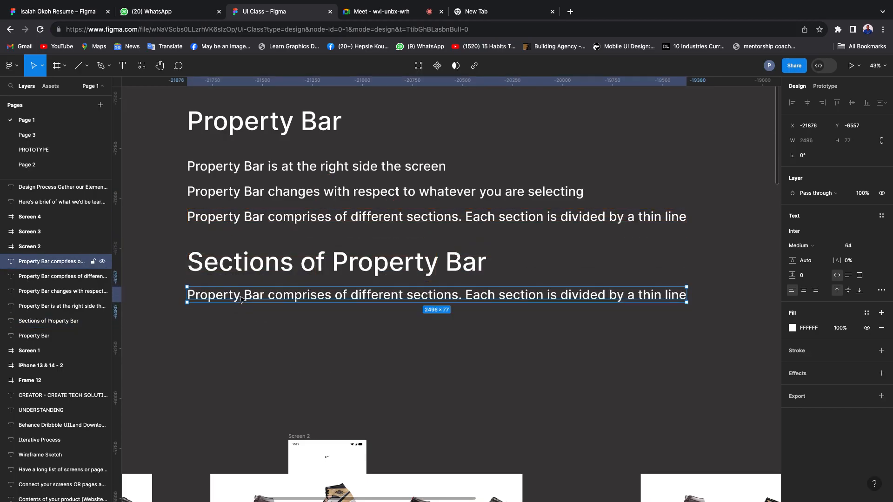
double_click(239, 296)
text(A)
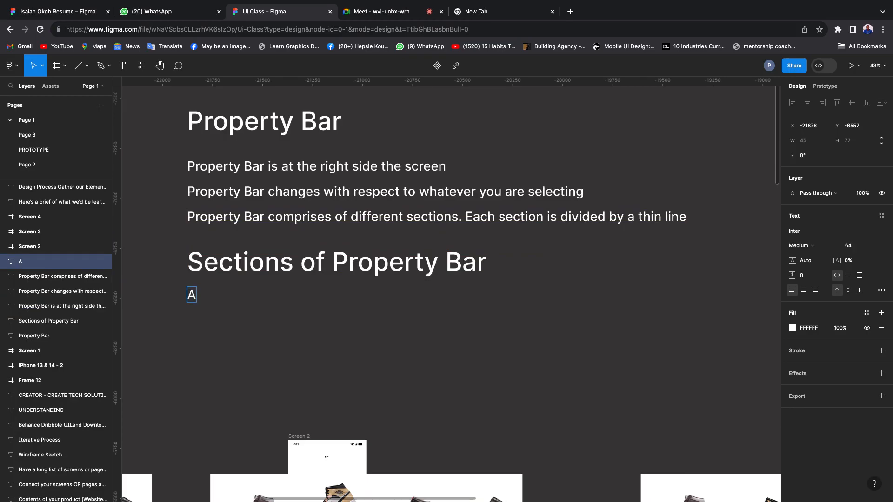
key(BackSpace)
text(1. Allig)
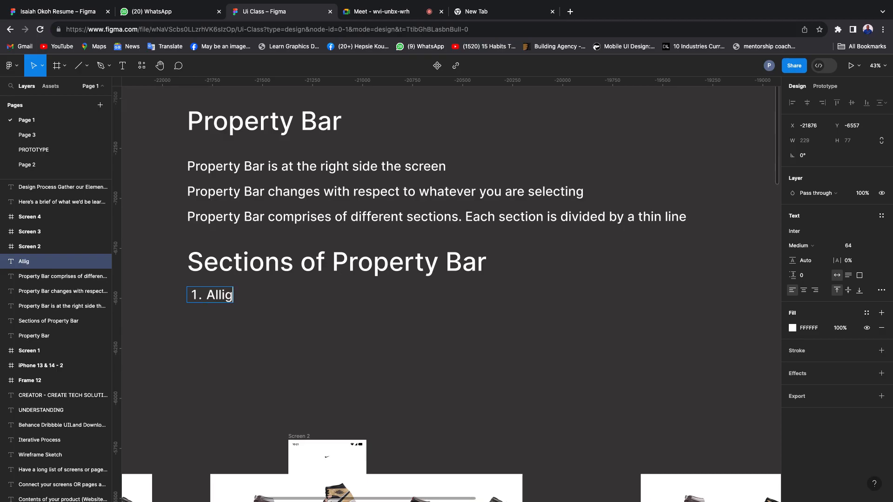
key(BackSpace)
key(BackSpace)
key(BackSpace)
key(BackSpace)
text(ignment)
click(215, 296)
text(l)
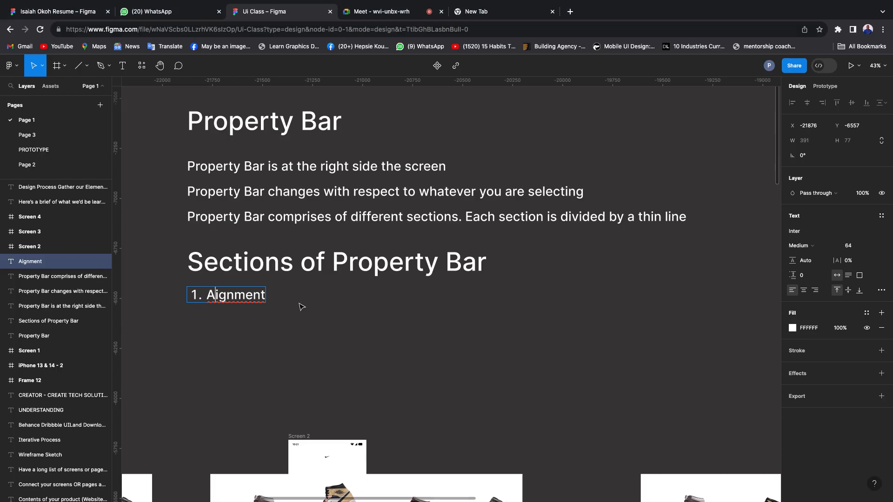
text(l)
key(Escape)
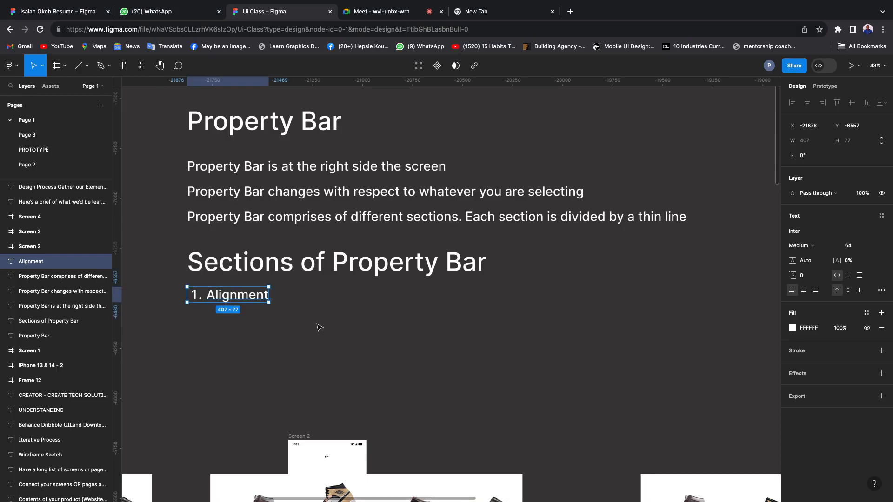
Append the word "Section" to the end of the numbered item under the "Sections of Property Bar" heading.
double_click(264, 298)
key(Right)
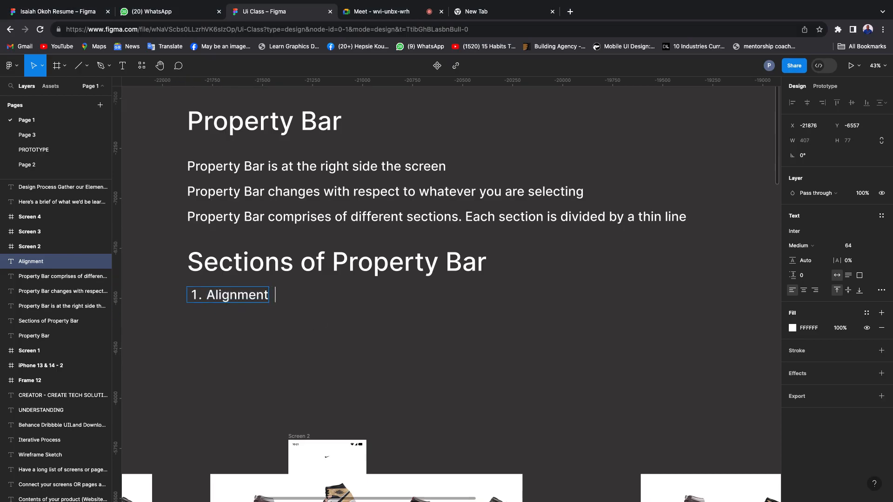
text(Sectiona)
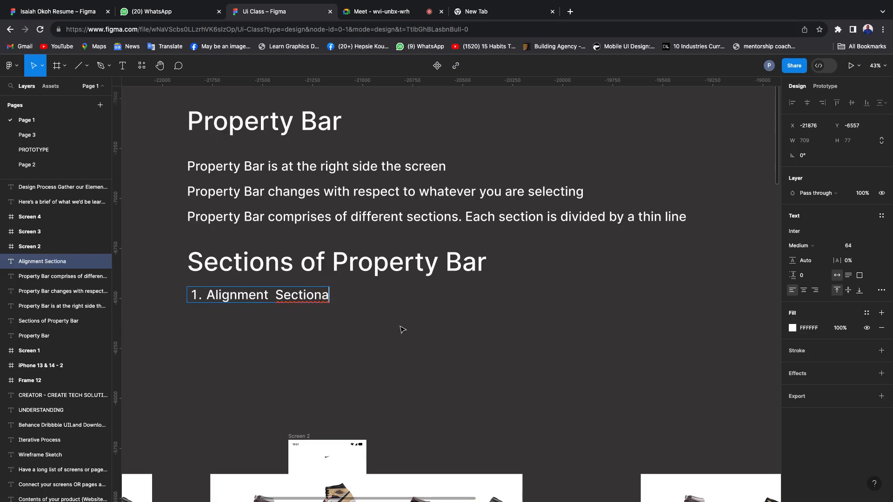
key(BackSpace)
key(Escape)
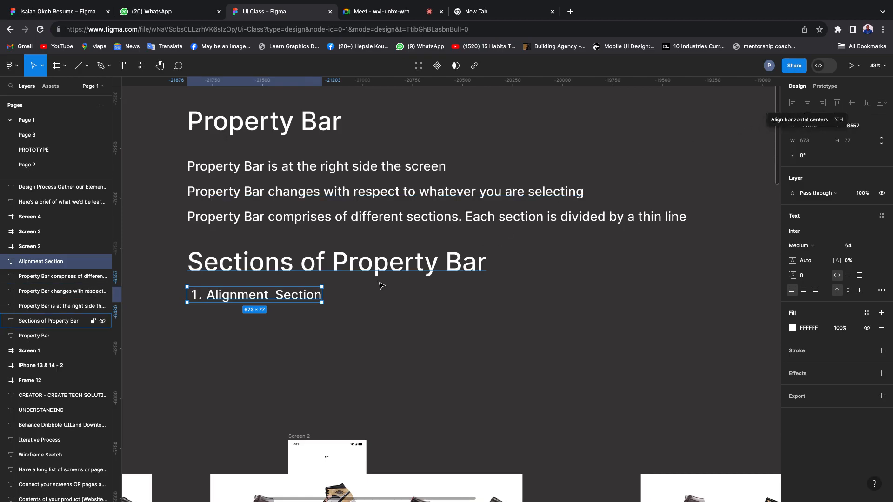
Add a frame to the canvas using the iPhone 13 & 14 phone preset, 390 × 844.
scroll(587, 256, down, 3)
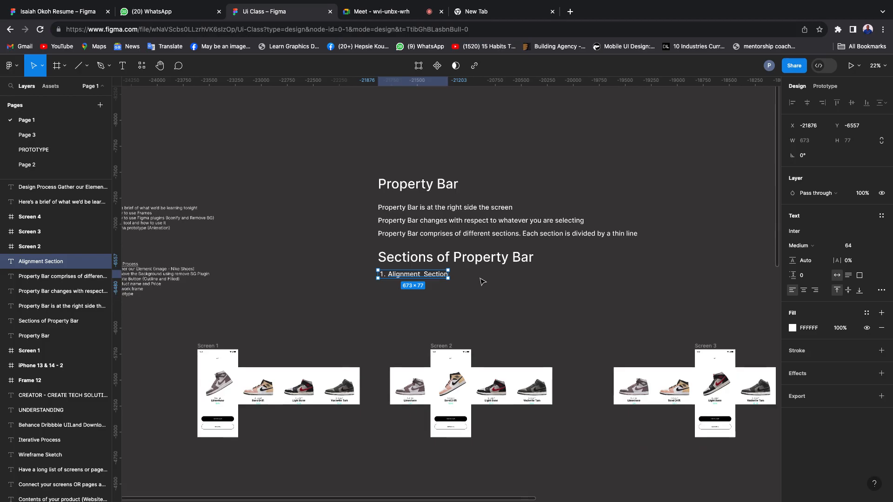
click(273, 181)
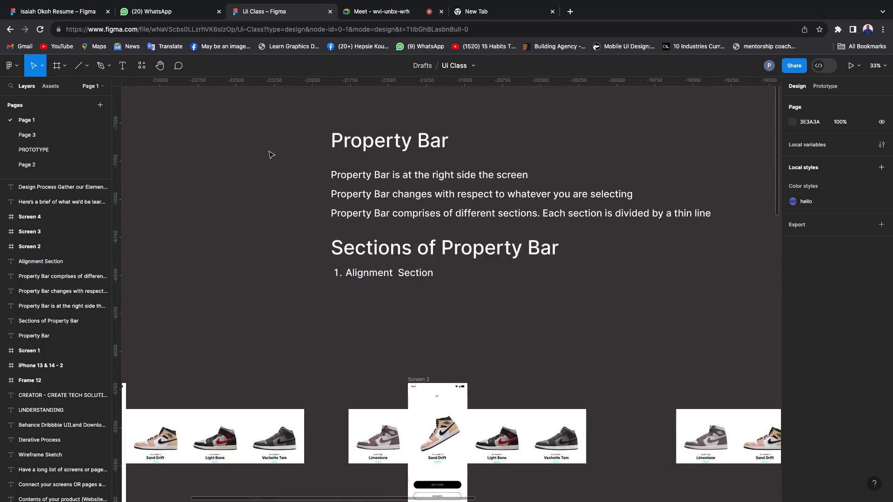
click(56, 68)
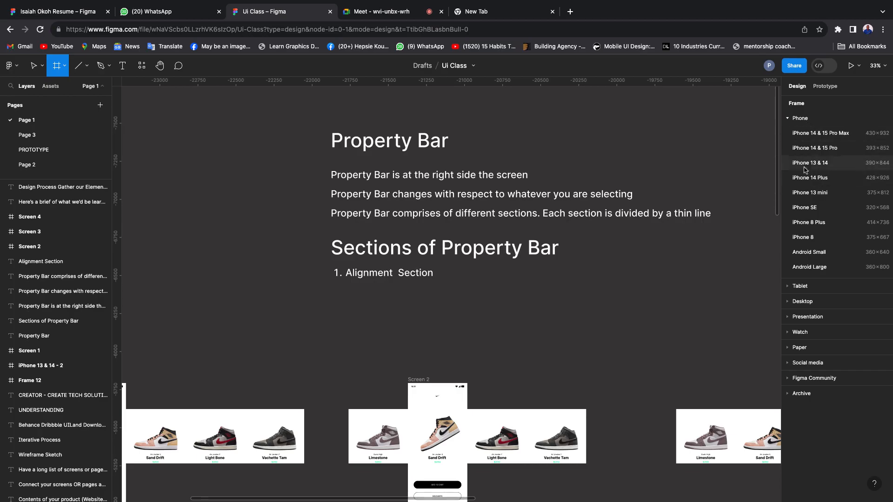
click(819, 163)
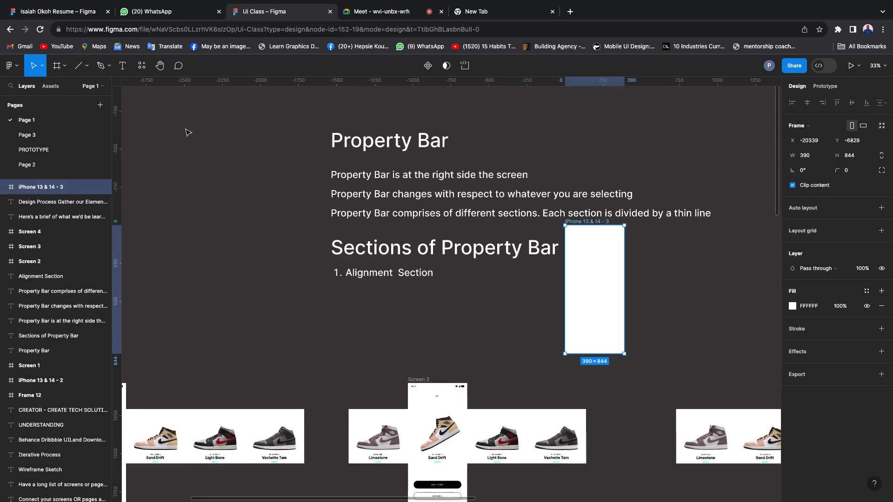
Move the new iPhone frame into the empty canvas area left of the Property Bar notes.
click(56, 66)
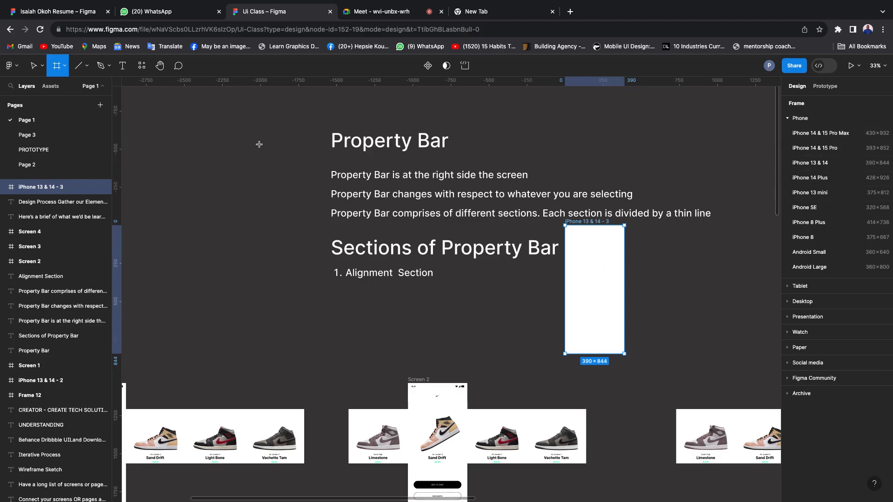
click(33, 69)
drag(592, 262, 221, 208)
scroll(223, 208, left, 5)
scroll(223, 208, up, 1)
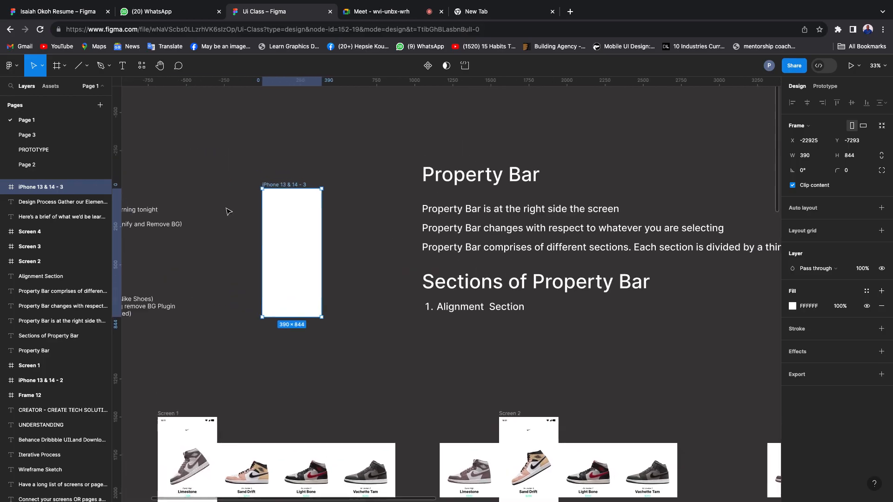
scroll(324, 228, up, 5)
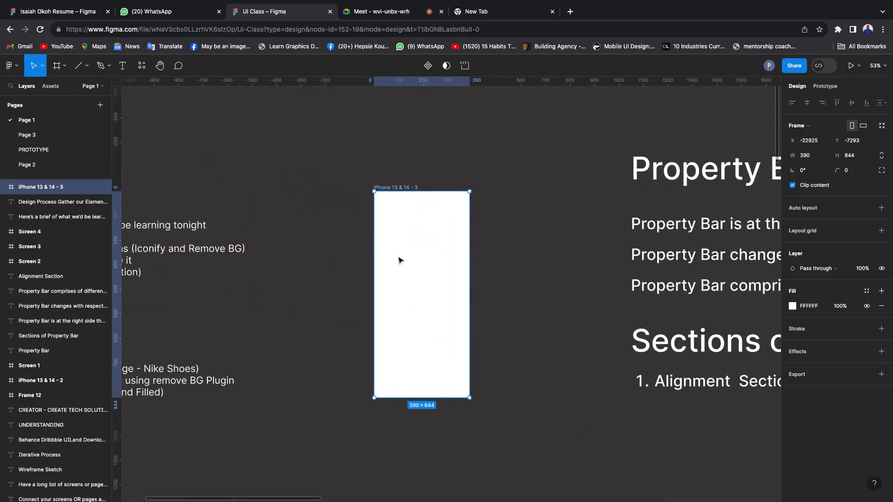
drag(402, 255, 395, 239)
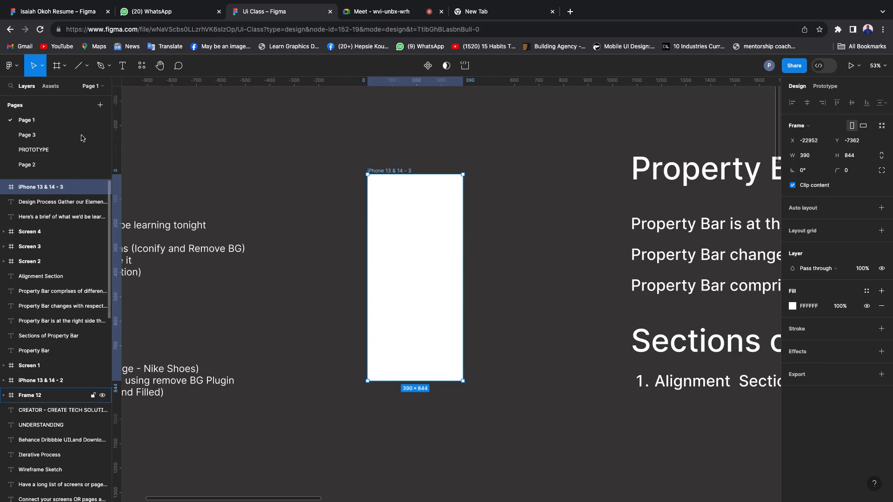
Look over the page layout in the resume design file and return to the Ui Class file.
click(53, 10)
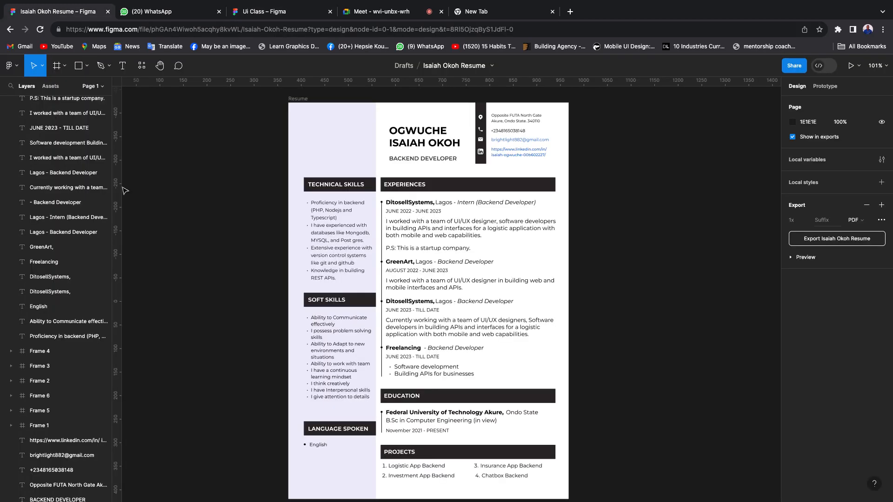
scroll(342, 395, down, 1)
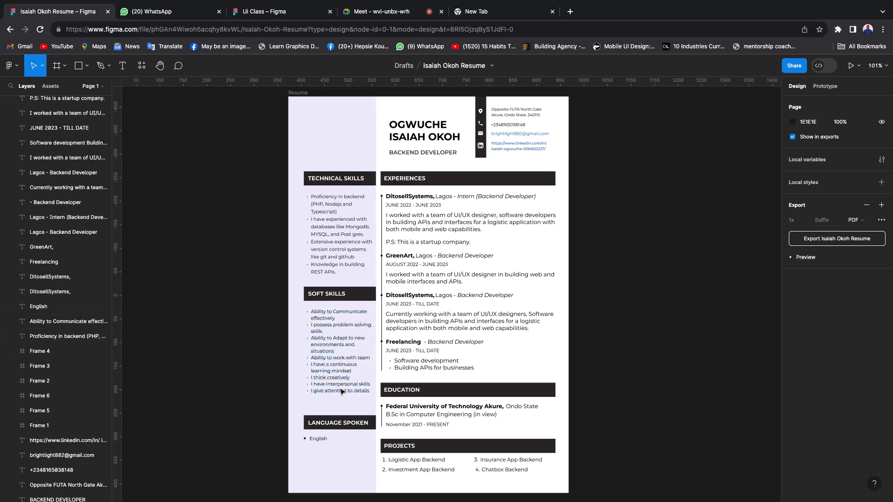
ctrl+scroll(342, 390, down, 3)
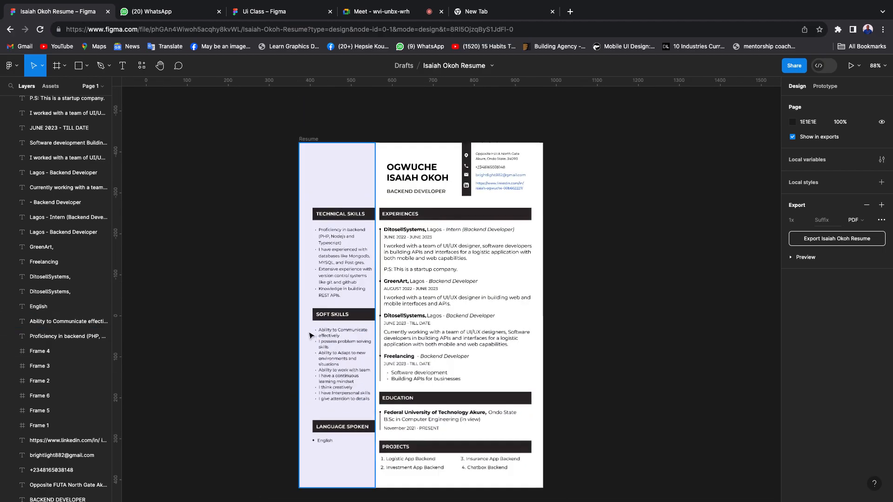
scroll(291, 166, down, 2)
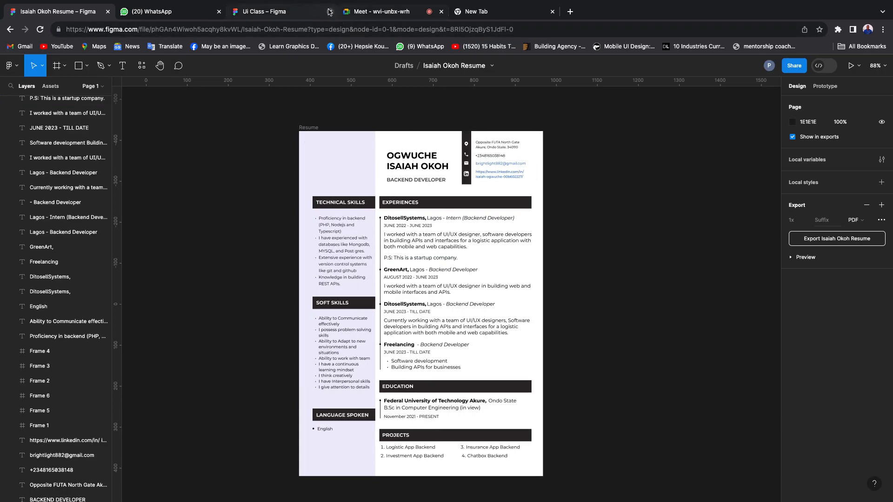
click(274, 18)
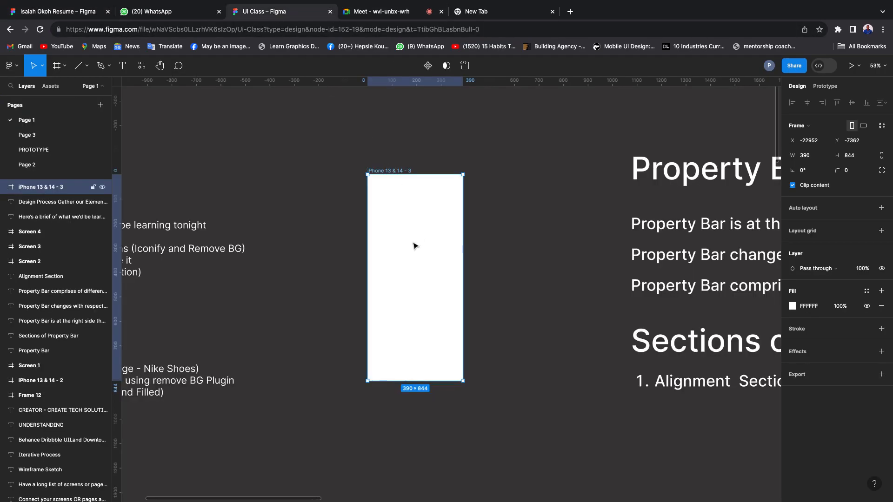
Browse the frame presets by category, examining the Paper sizes and the Social media sizes.
click(58, 66)
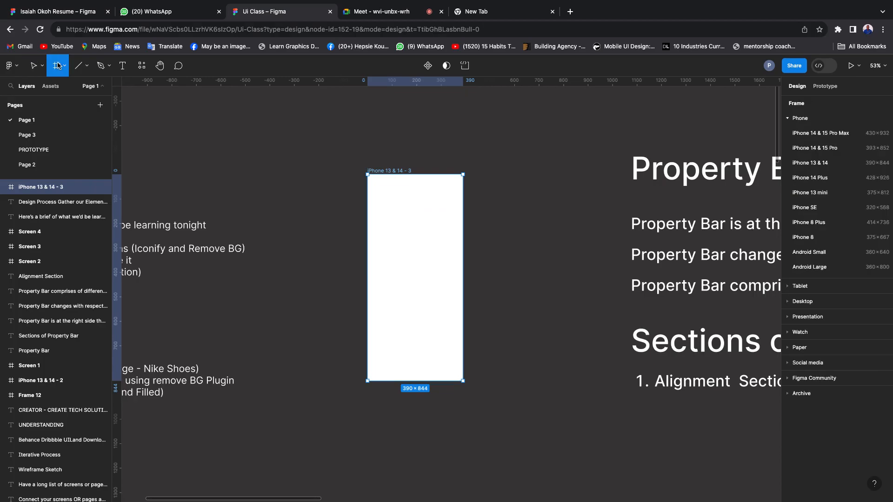
click(789, 120)
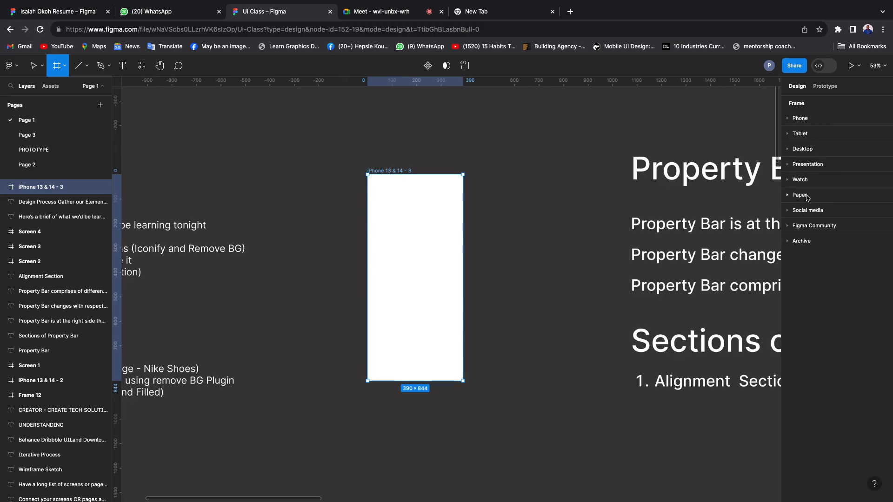
click(788, 196)
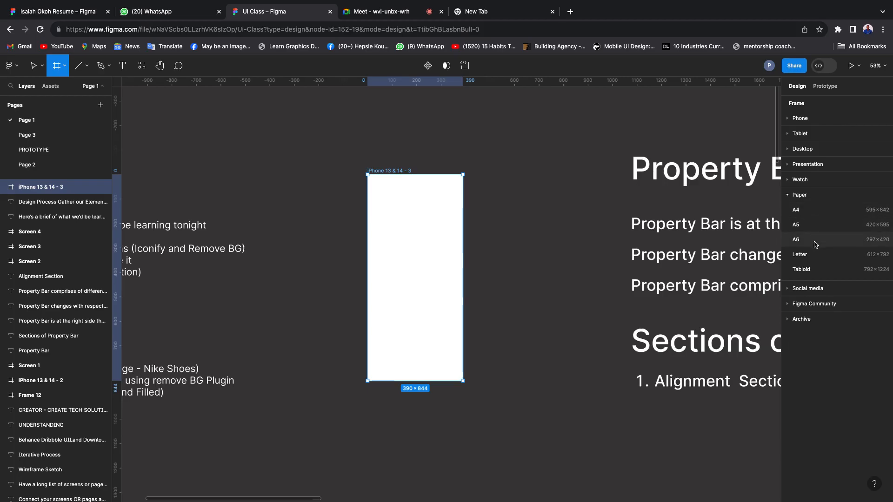
click(790, 196)
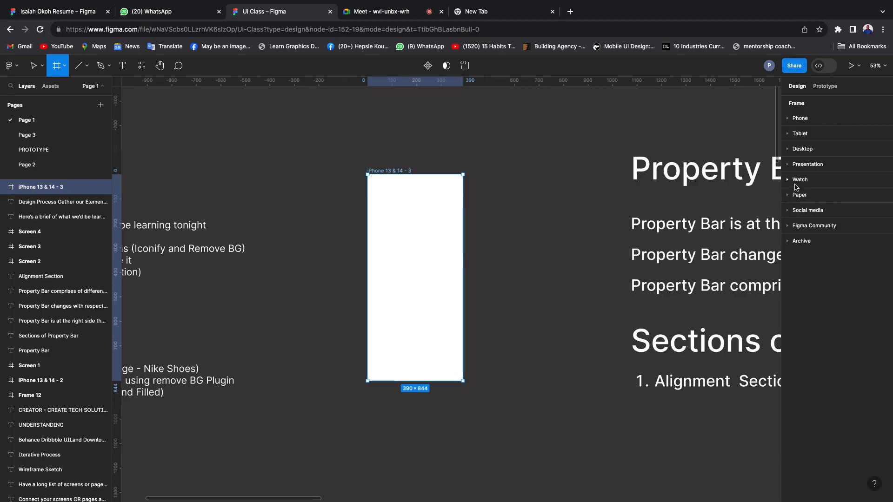
click(788, 213)
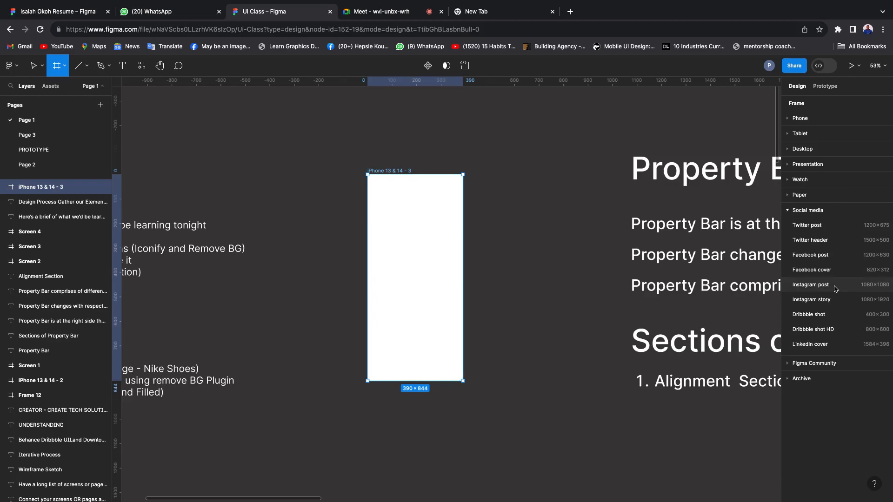
click(789, 213)
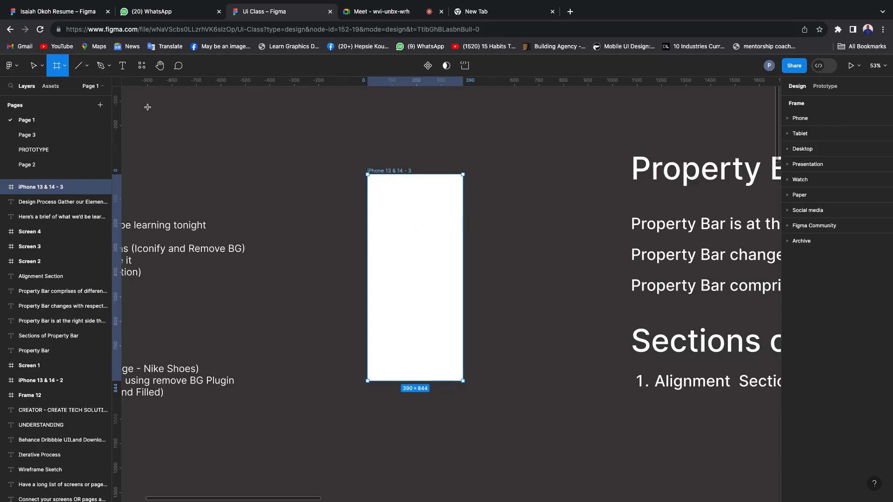
click(33, 66)
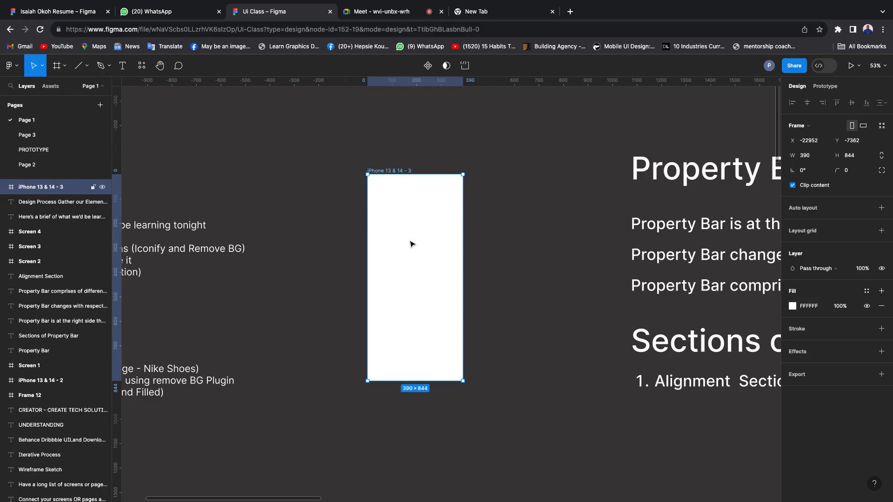
Shift the iPhone frame slightly and draw a rectangle about 303 × 103 inside it, near its upper edge.
mouse_move(385, 219)
mouse_down()
mouse_move(413, 219)
mouse_move(357, 231)
mouse_move(389, 227)
mouse_up()
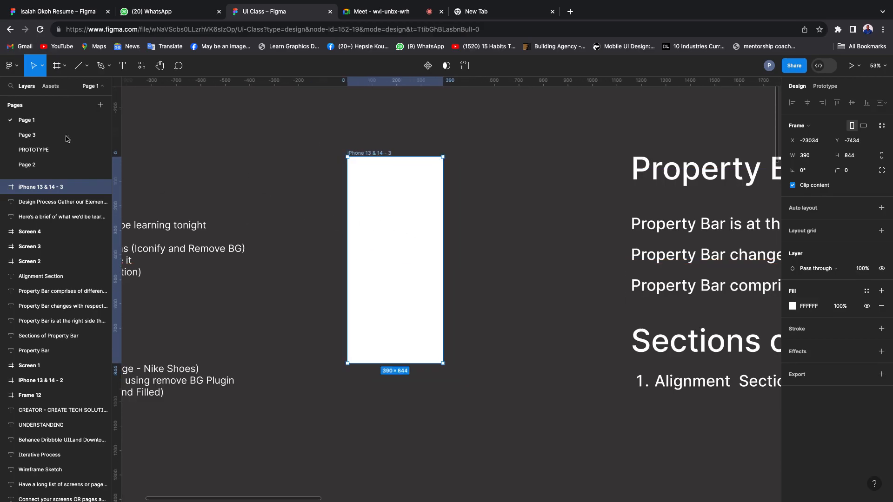
click(65, 68)
click(85, 65)
click(86, 68)
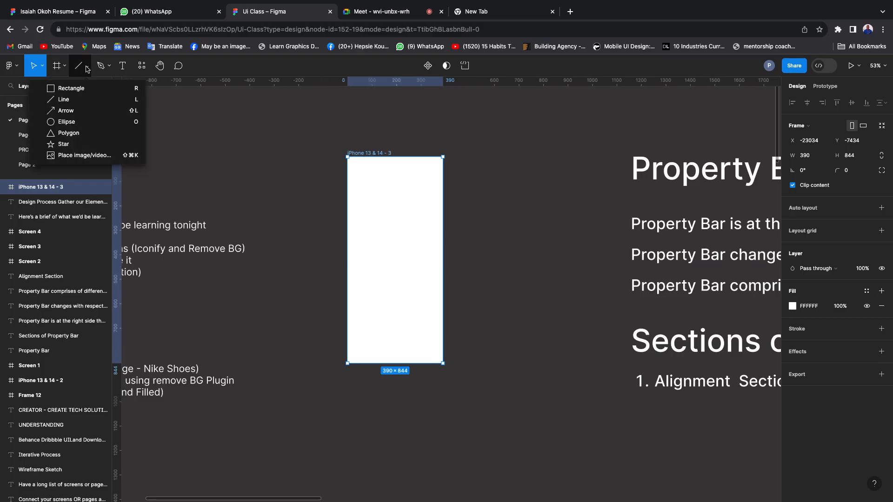
key(r)
mouse_move(358, 172)
mouse_down()
mouse_move(414, 183)
mouse_move(437, 207)
mouse_move(433, 198)
mouse_up()
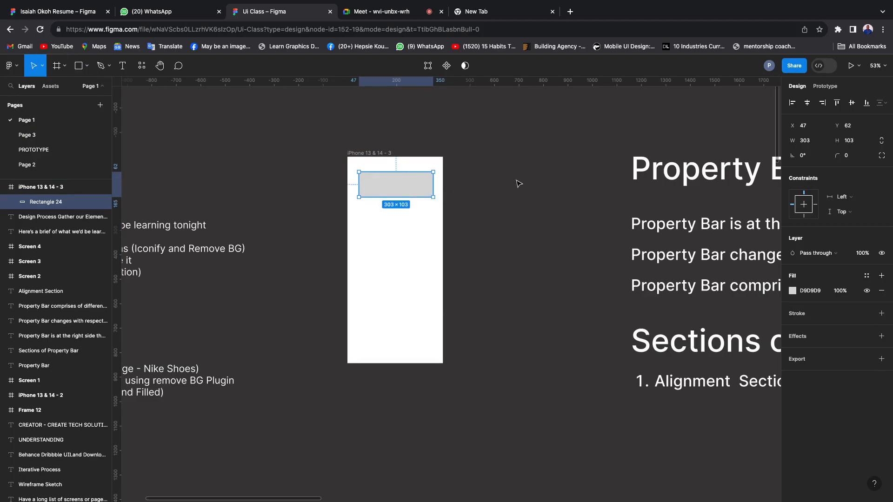
Check the Google Meet call and return to the Ui Class file.
click(367, 160)
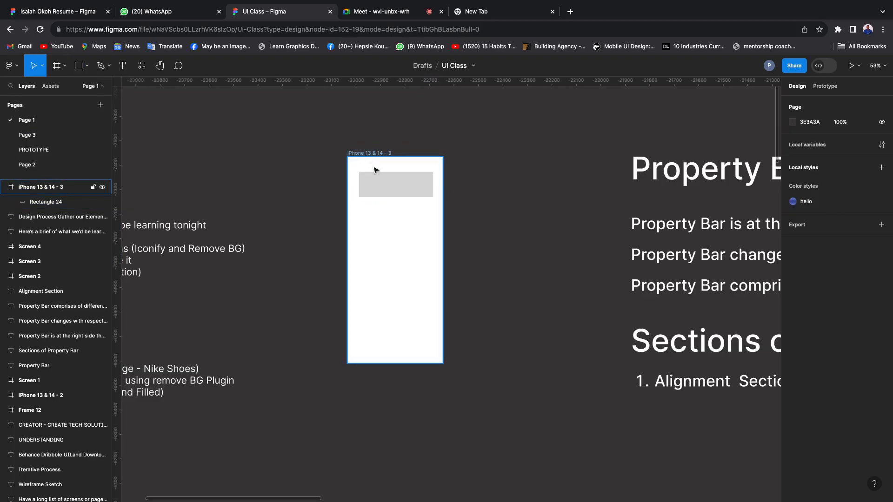
click(385, 241)
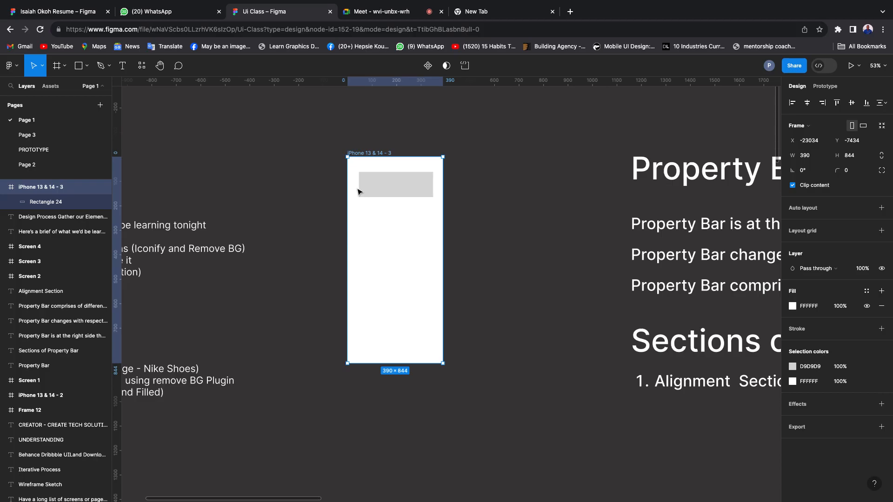
click(404, 12)
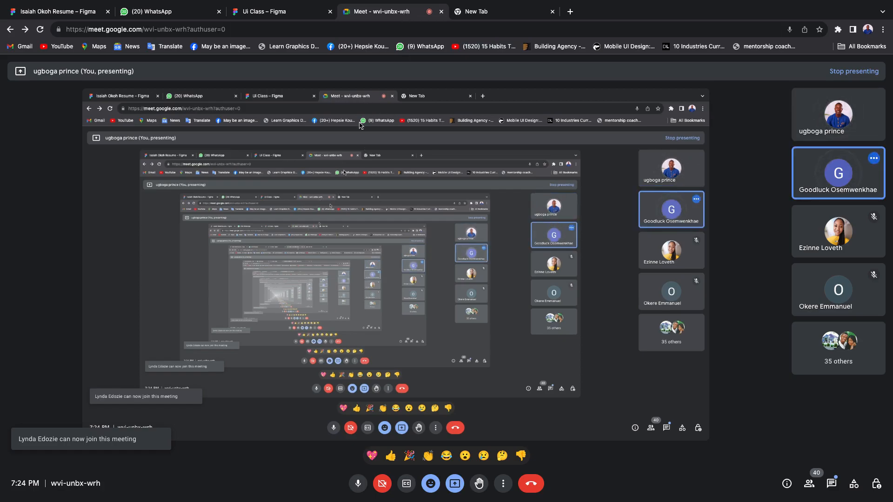
click(263, 13)
Narrow the rectangle from its left side to about 206 × 103 and move the iPhone frame to the empty canvas beside the Property Bar notes.
drag(367, 278, 408, 238)
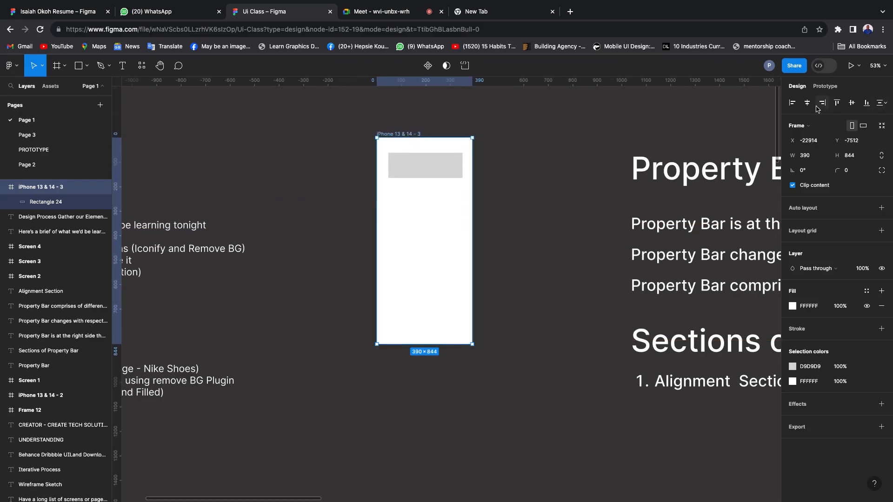
scroll(679, 174, right, 5)
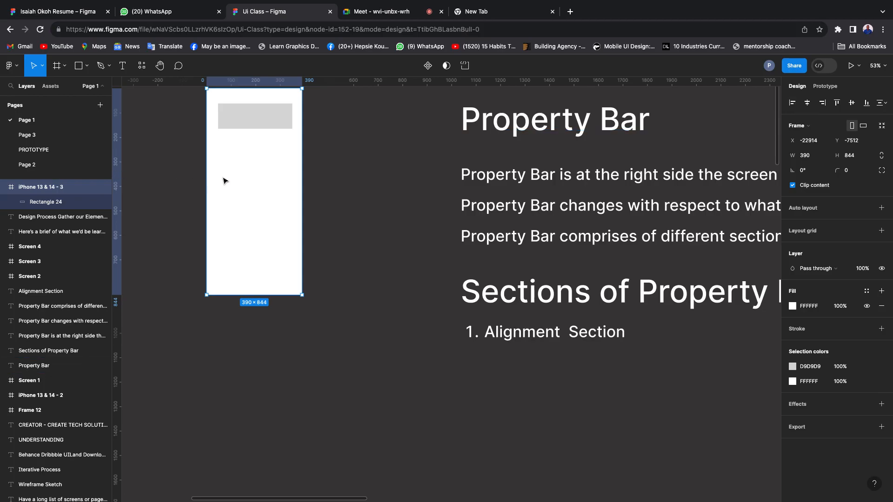
scroll(225, 181, left, 1)
click(297, 138)
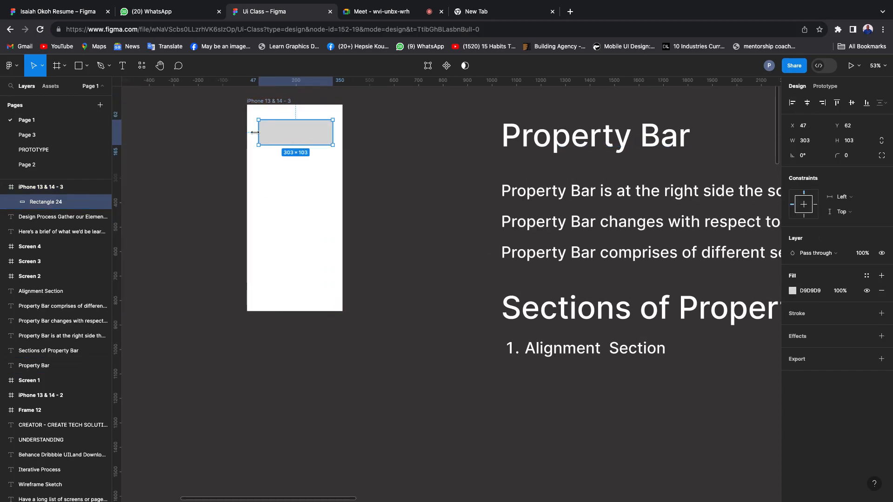
drag(258, 132, 271, 133)
drag(294, 91, 344, 220)
click(264, 233)
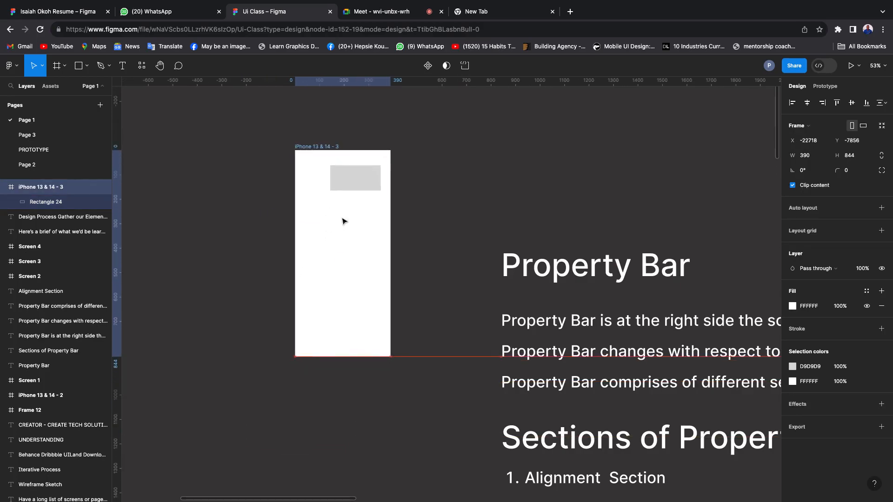
Align the rectangle to the left edge of the iPhone frame, then centre it horizontally in the frame.
click(357, 183)
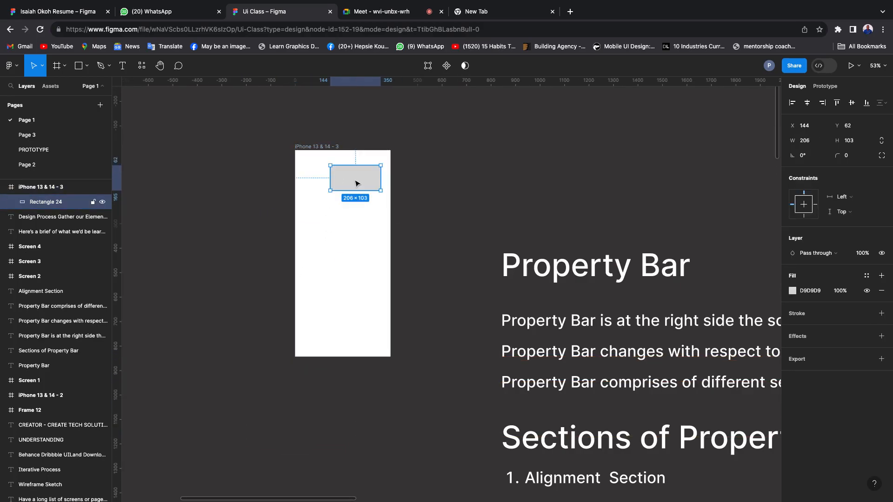
click(793, 103)
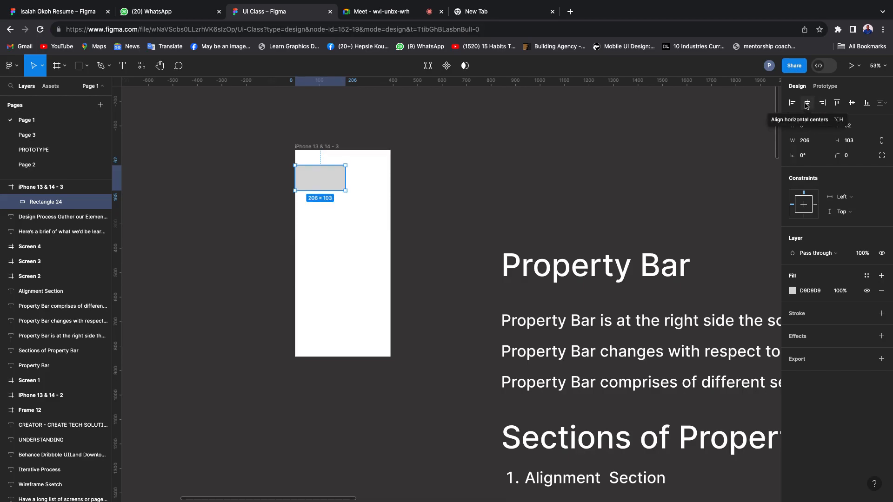
click(808, 104)
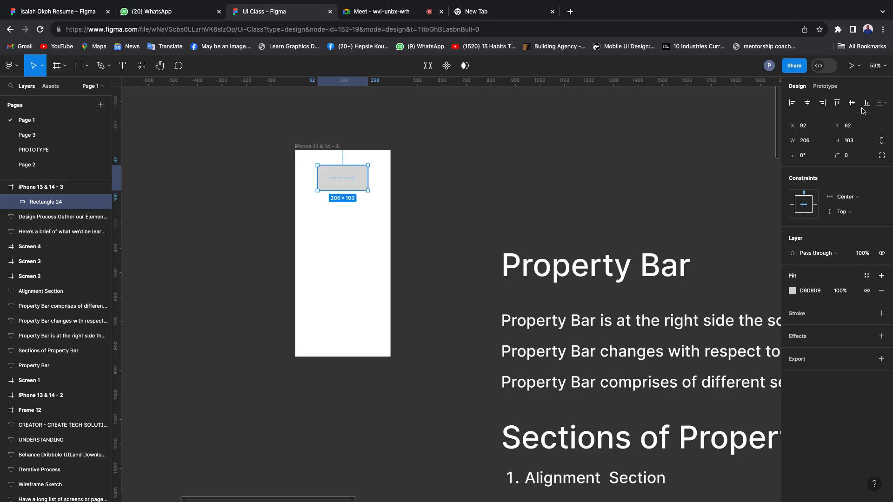
click(489, 178)
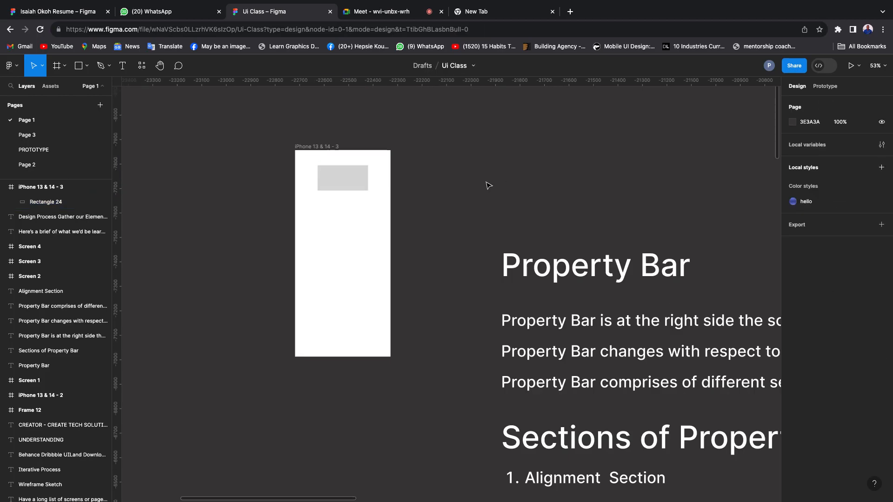
Move Rectangle 24 out of the iPhone frame to the top level of the layers and shift the empty frame slightly upward.
click(315, 147)
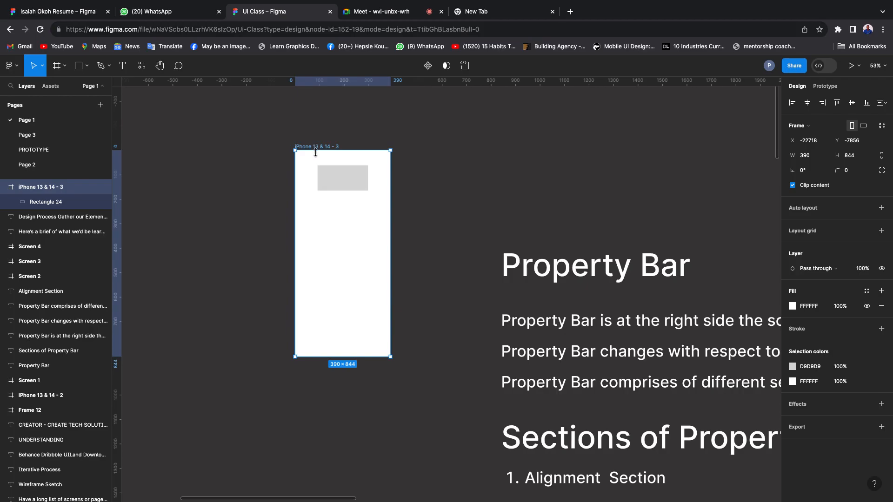
click(337, 177)
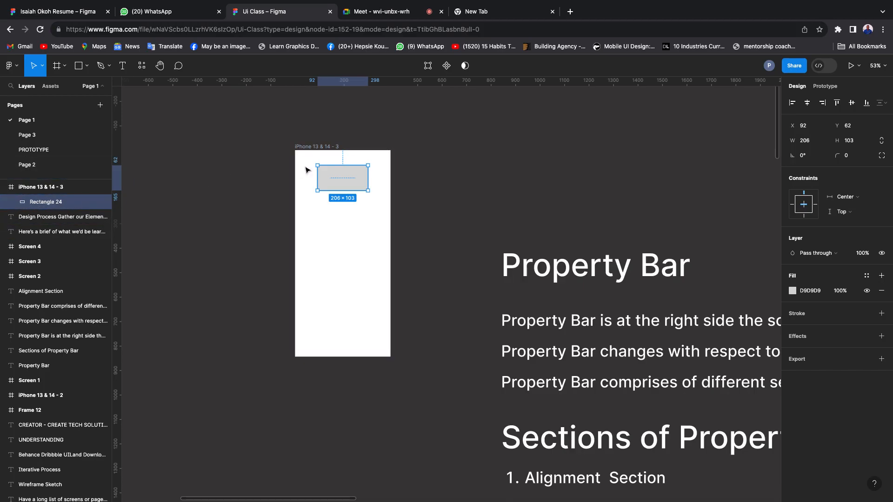
drag(49, 206, 49, 177)
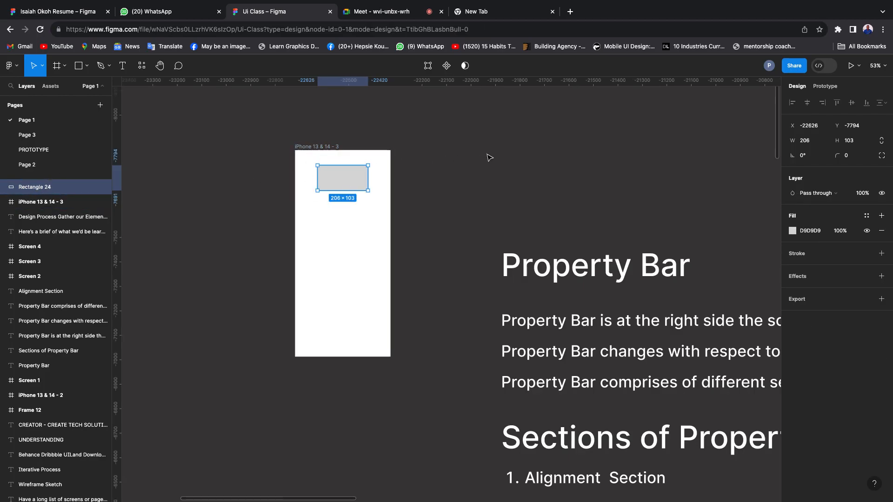
click(454, 138)
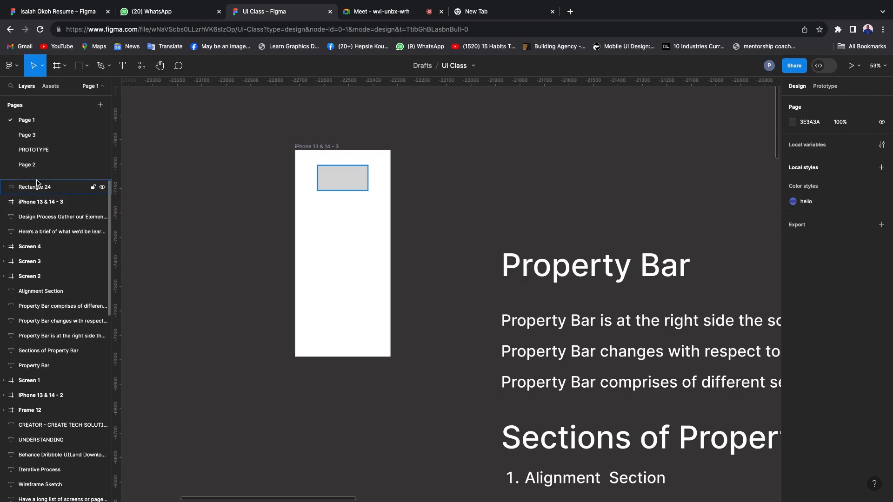
mouse_move(329, 253)
mouse_down()
mouse_move(422, 255)
mouse_move(332, 247)
mouse_up()
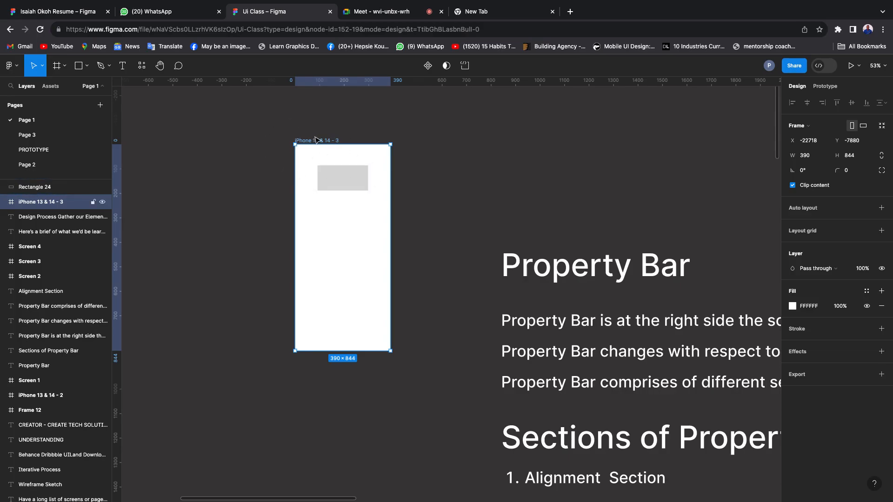
Nest Rectangle 24 back inside the iPhone 13 & 14 - 3 frame and move the frame together with it a little to the left.
click(35, 189)
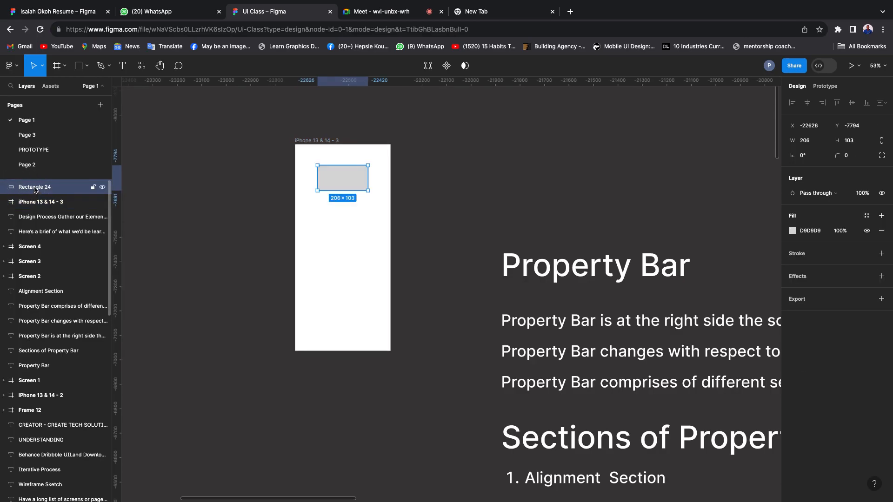
drag(39, 206, 62, 202)
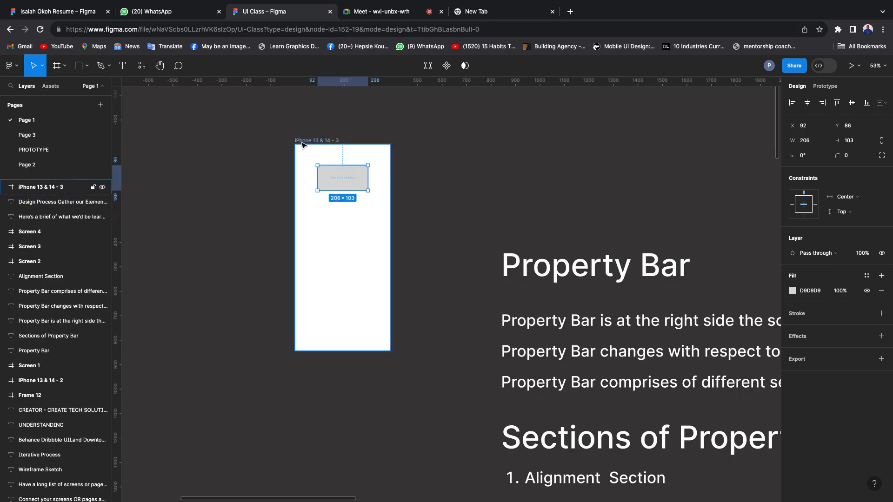
click(319, 244)
drag(319, 243, 414, 244)
drag(340, 245, 302, 243)
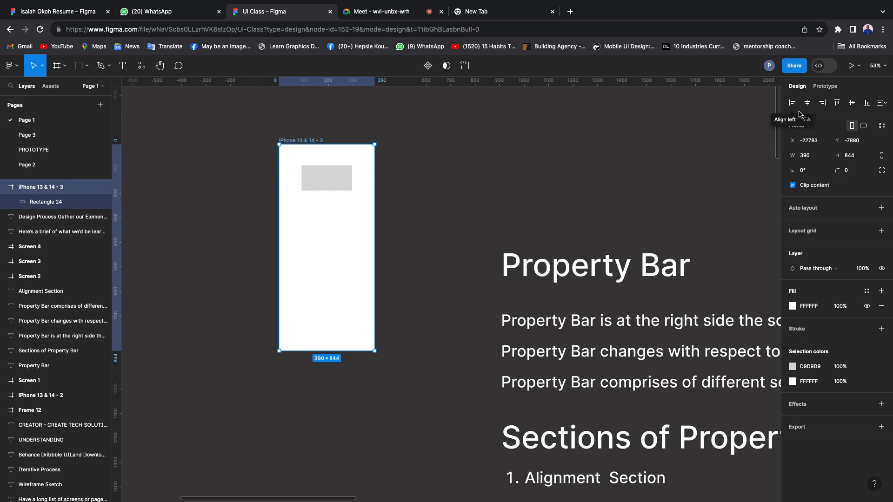
Demonstrate aligning the rectangle in the iPhone frame to the left, horizontal centre and right, ending on the horizontal centre.
click(320, 177)
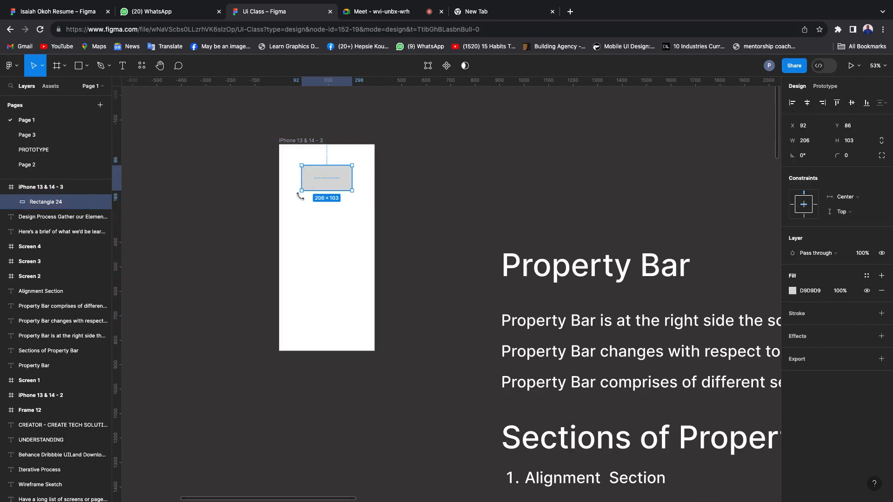
click(792, 103)
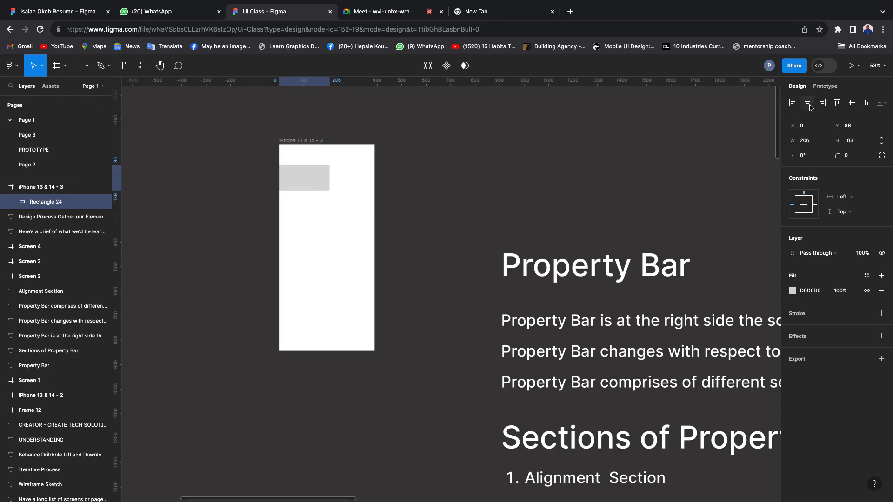
click(808, 103)
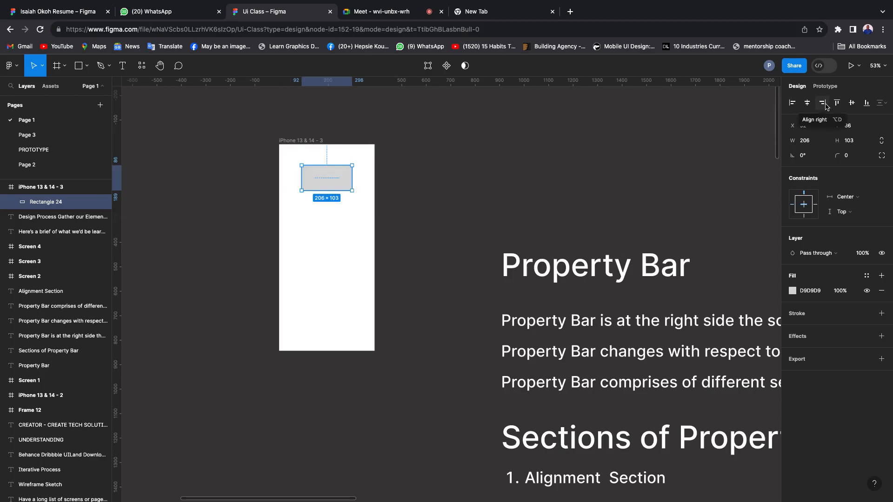
click(824, 104)
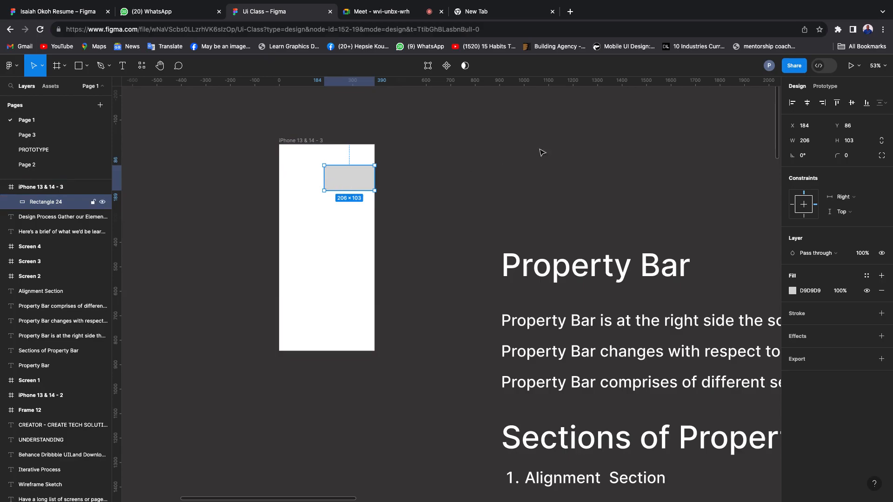
click(807, 102)
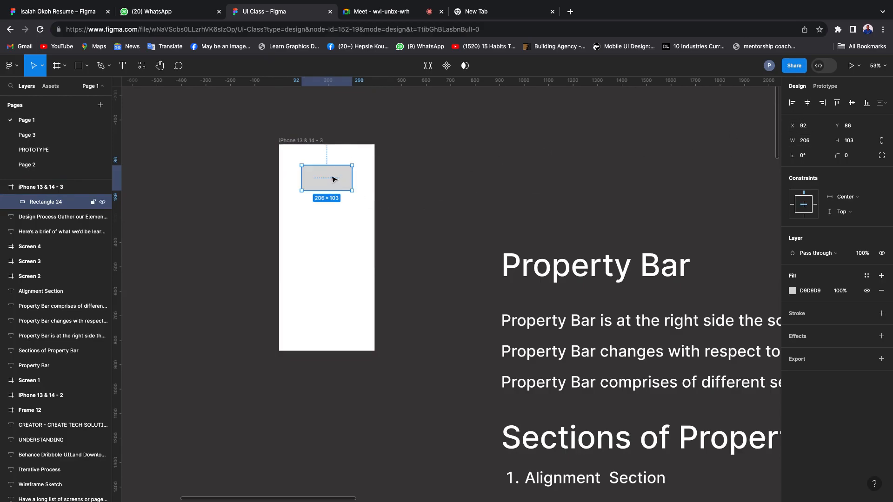
Place a copy of the rectangle on the empty canvas to the right of the iPhone frame.
drag(333, 179, 450, 159)
key(Escape)
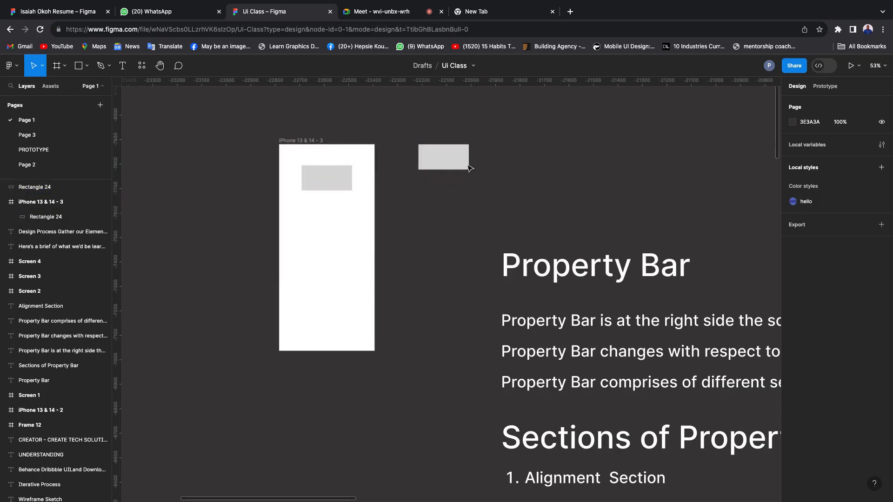
Add two more copies of the canvas rectangle in a staggered row and align all three by their vertical centres.
drag(437, 164, 639, 178)
drag(564, 146, 584, 169)
drag(441, 118, 723, 212)
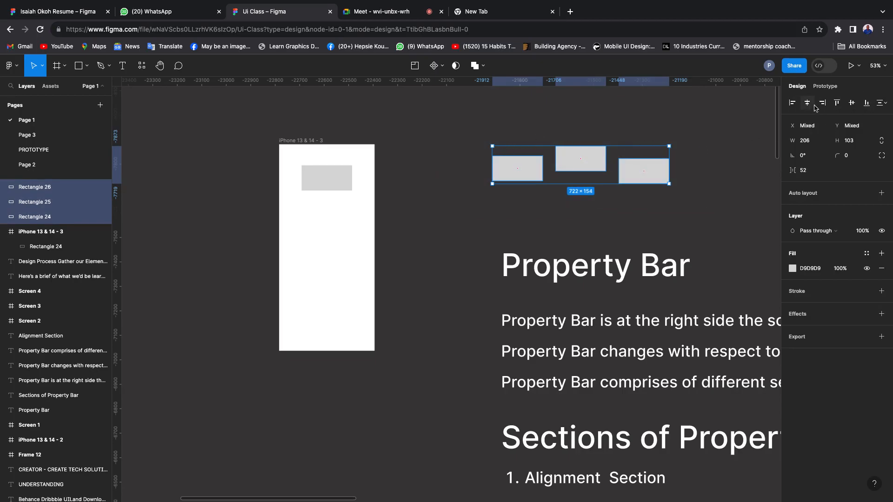
click(852, 104)
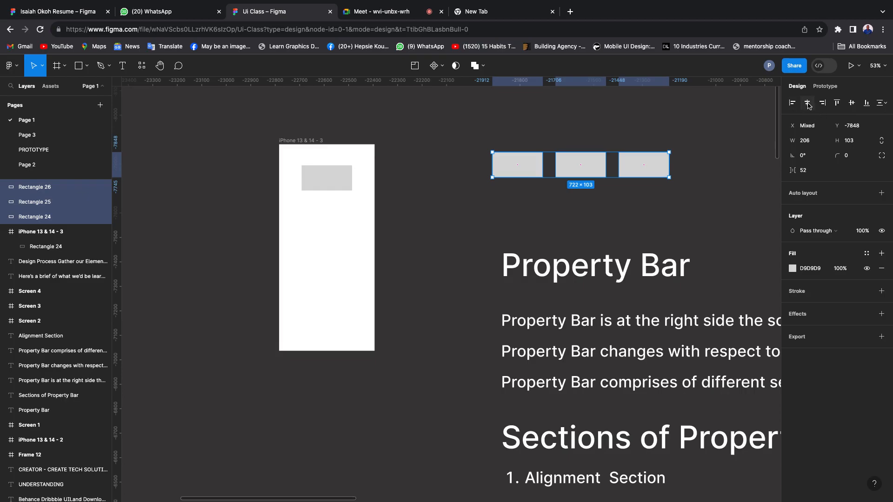
Stagger the three canvas rectangles one above another and align them by their horizontal centres.
click(570, 160)
drag(571, 173, 541, 218)
drag(642, 170, 556, 132)
drag(454, 99, 629, 249)
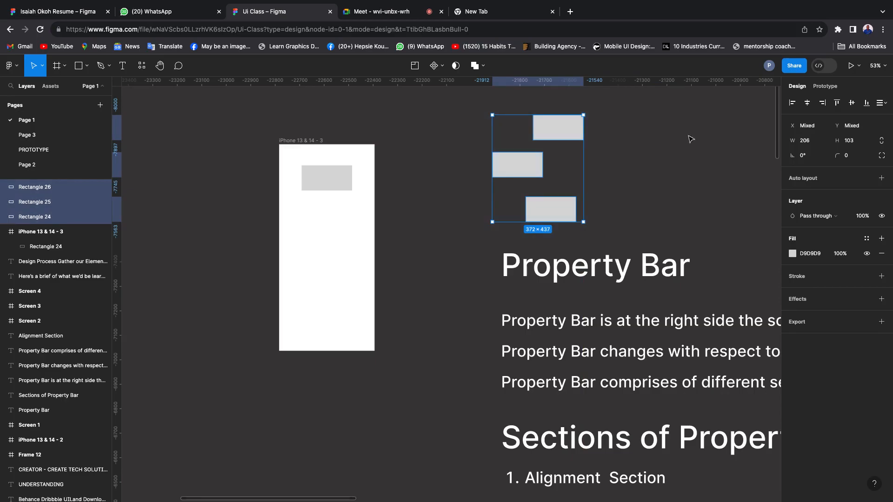
click(809, 103)
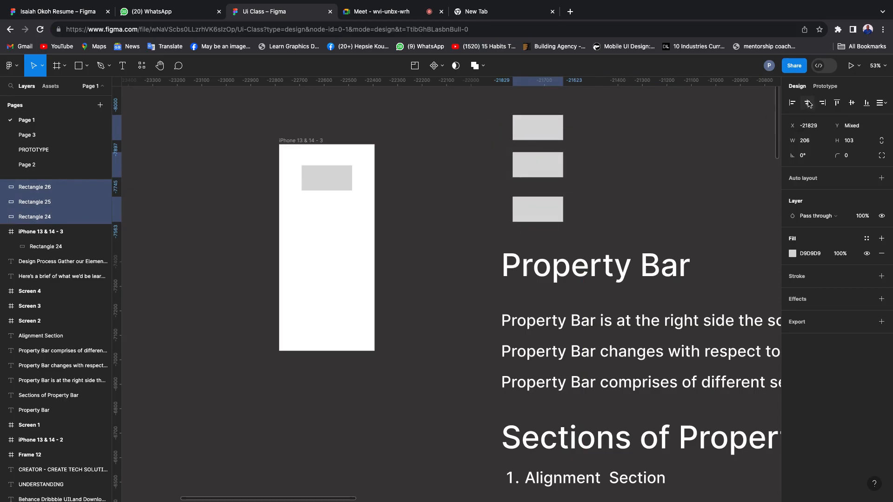
Move the lowest rectangle up to even out the column, and place all three rectangles right beside the iPhone frame.
click(657, 143)
drag(535, 208, 538, 203)
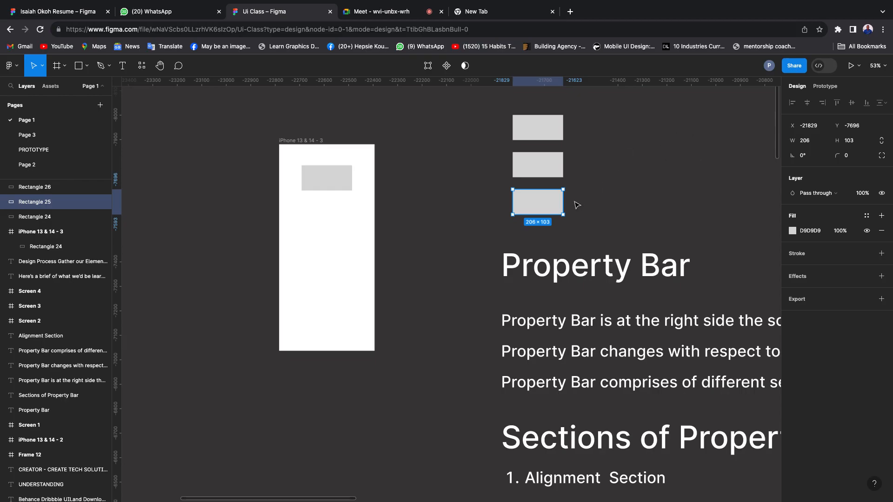
click(576, 217)
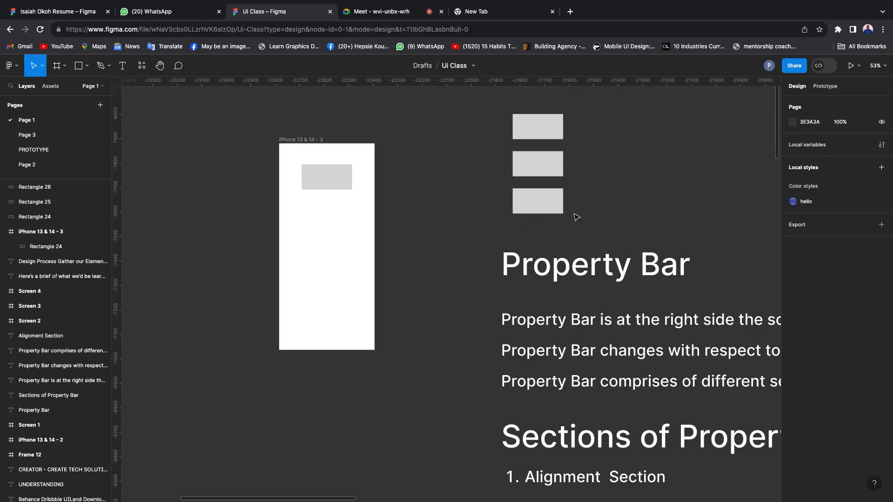
drag(576, 216, 484, 106)
drag(540, 169, 427, 201)
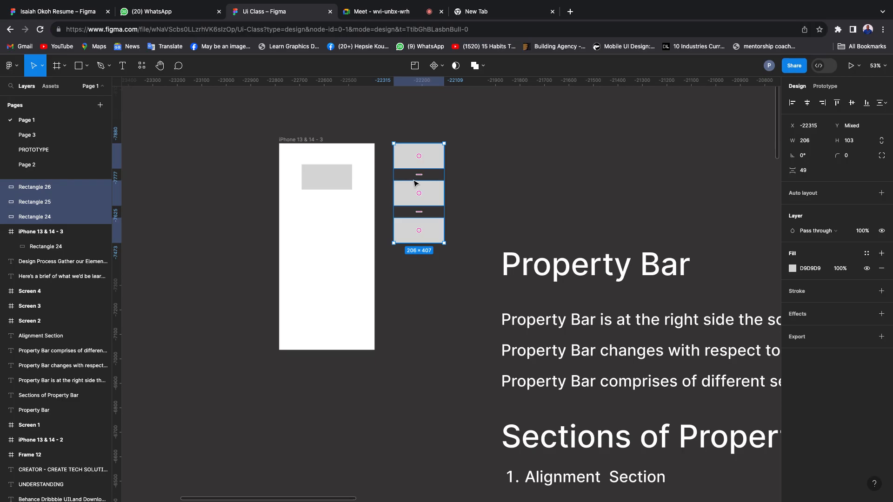
Spread the stacked rectangles into a staggered row beside the iPhone frame and align their vertical centres.
click(482, 182)
drag(438, 194, 571, 181)
click(423, 233)
drag(626, 215, 378, 115)
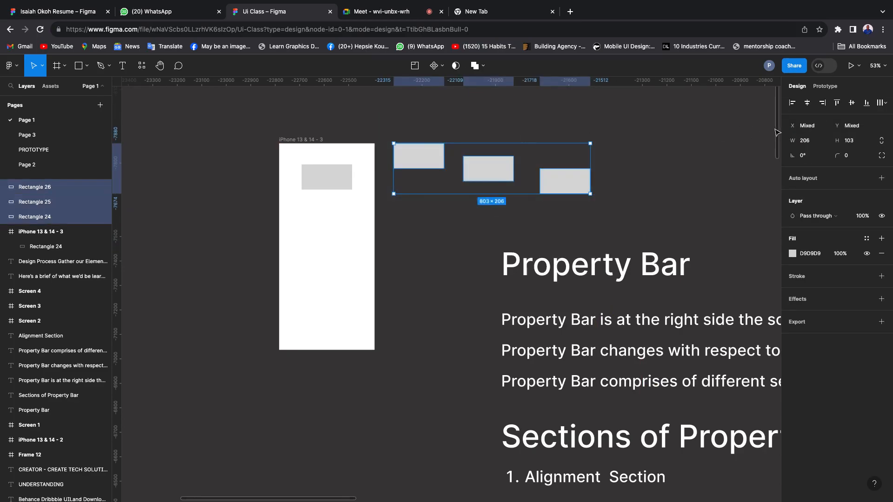
click(853, 105)
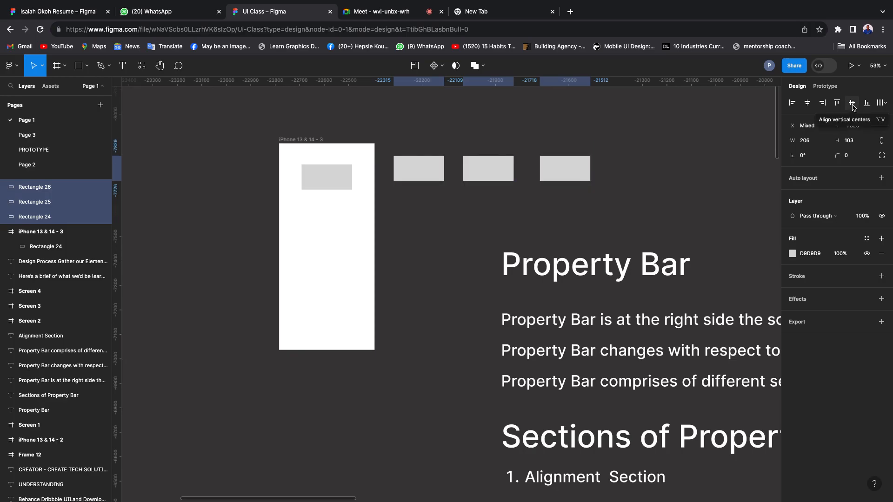
Shift the second and third rectangles of the row downward by different amounts and align all three to their top edges.
click(644, 133)
drag(455, 139, 618, 200)
mouse_move(550, 174)
mouse_down()
mouse_move(555, 208)
mouse_move(564, 176)
mouse_up()
click(599, 187)
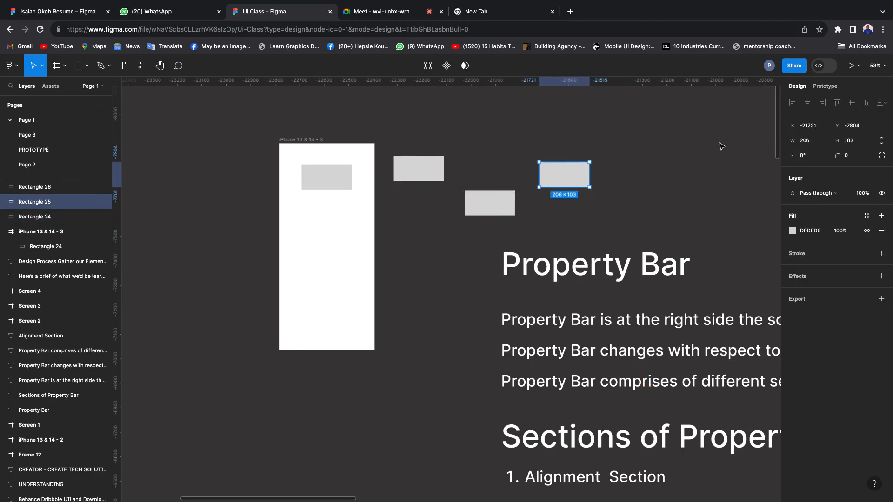
drag(388, 131, 651, 240)
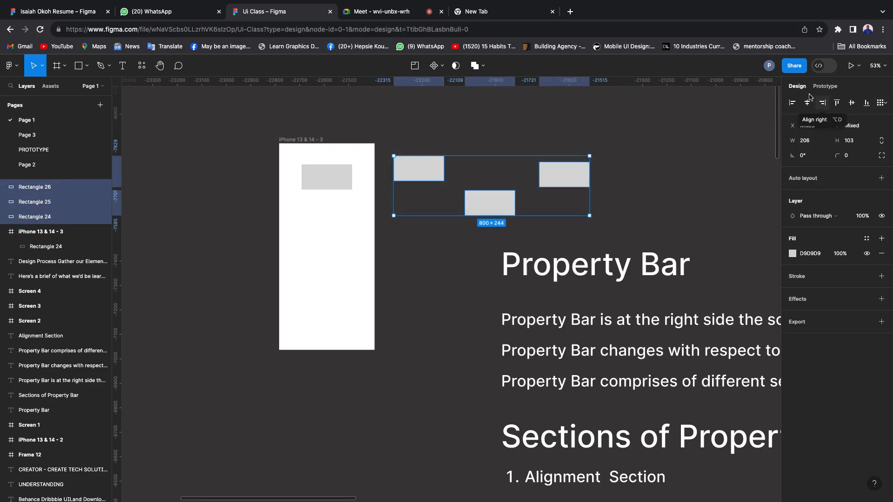
click(838, 103)
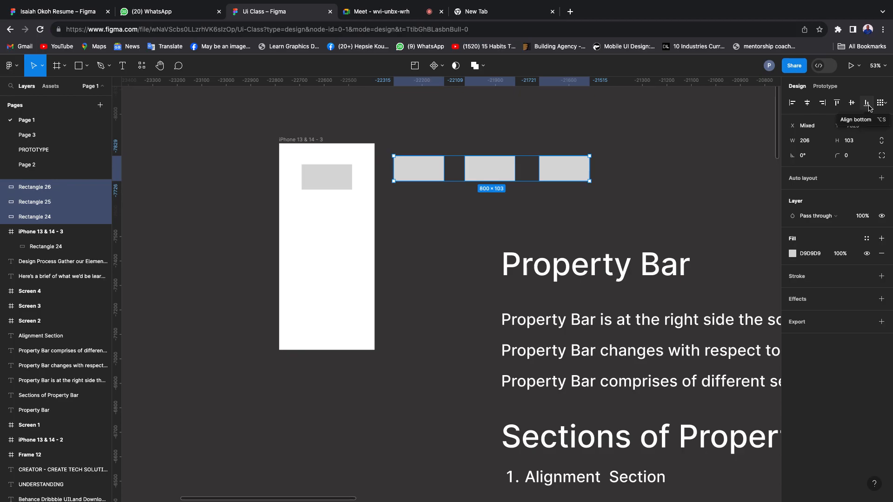
click(646, 145)
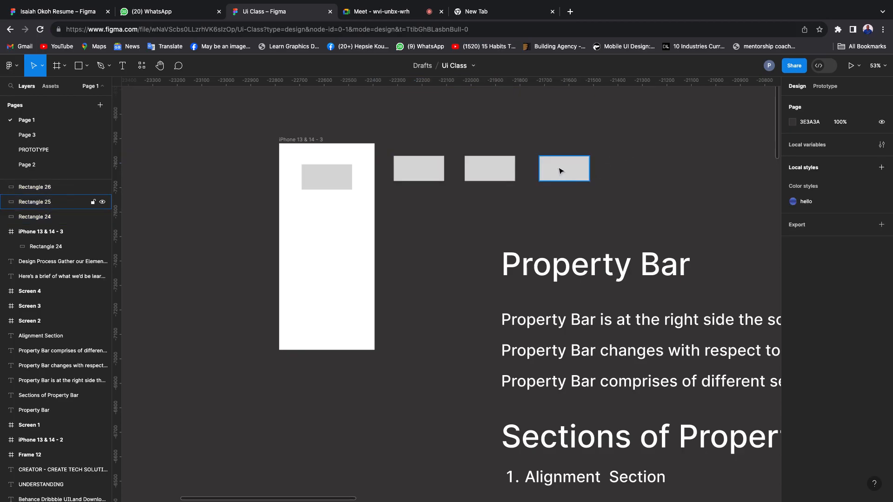
Distribute the horizontal spacing of the three rectangles in the row and set the gap between them to 50.
drag(385, 142, 607, 202)
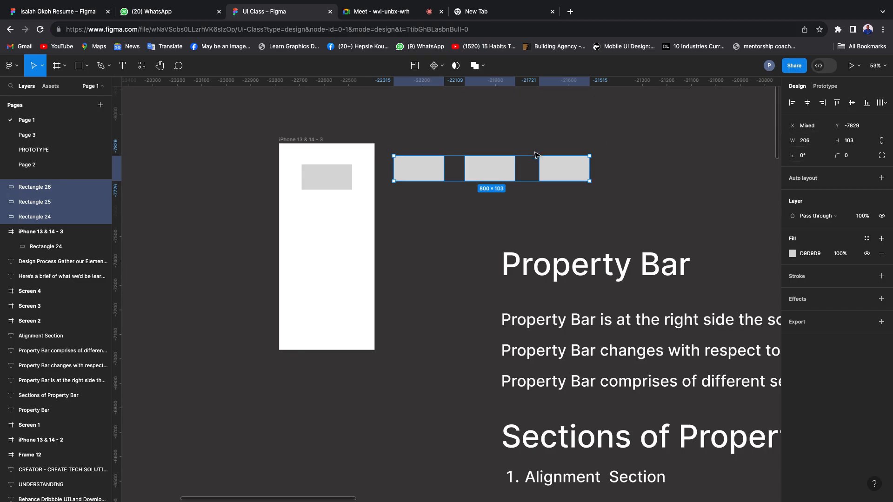
scroll(455, 170, up, 3)
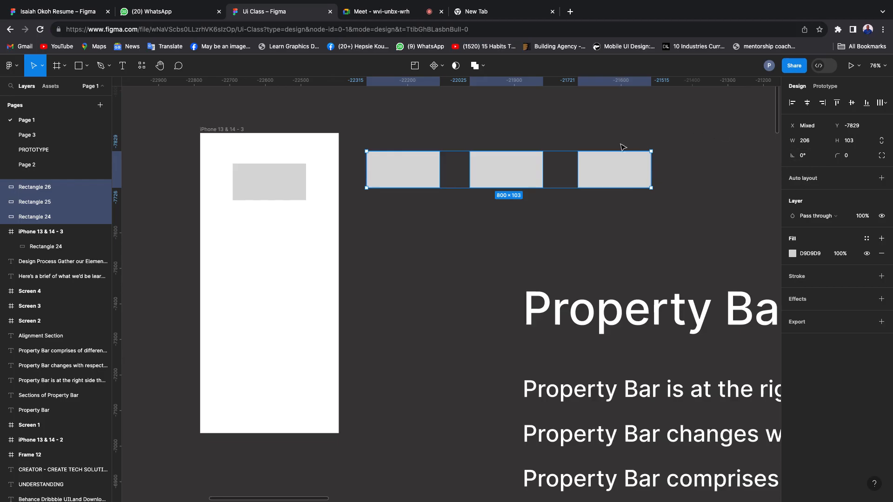
click(882, 104)
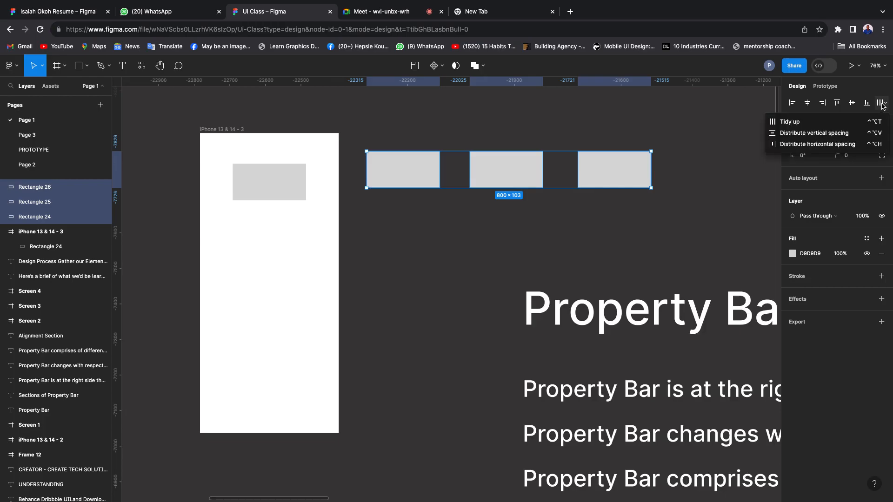
click(815, 145)
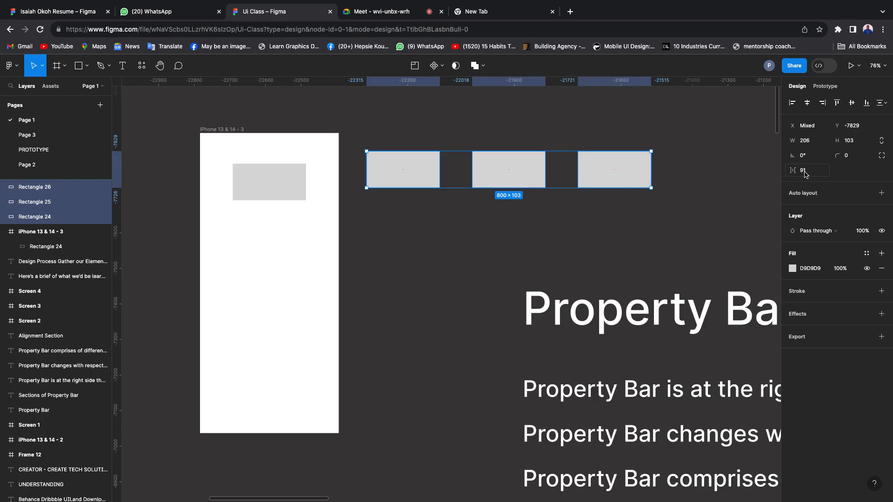
click(807, 172)
text(50)
key(Return)
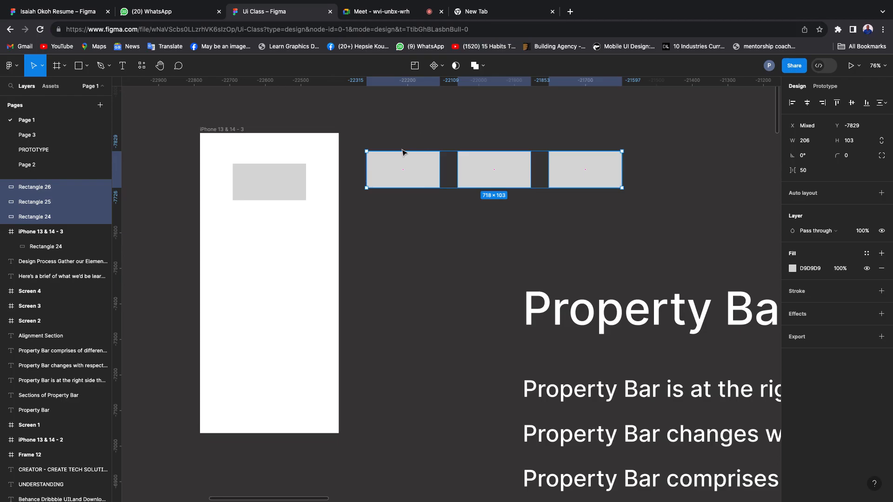
Reduce the horizontal gap between the three rectangles to 20 and move the row level with the iPhone frame's top edge.
click(809, 173)
text(2)
key(Return)
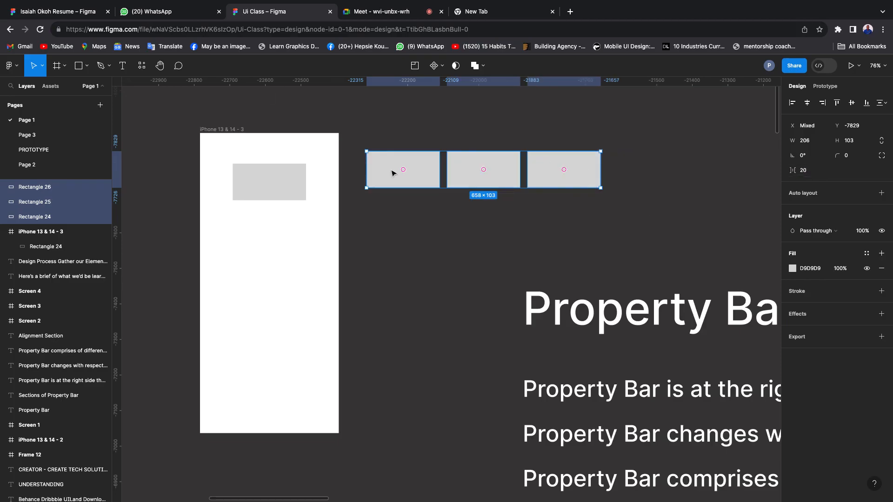
mouse_move(387, 172)
mouse_down()
mouse_move(265, 251)
mouse_move(237, 249)
mouse_move(435, 150)
mouse_move(384, 157)
mouse_move(391, 164)
mouse_up()
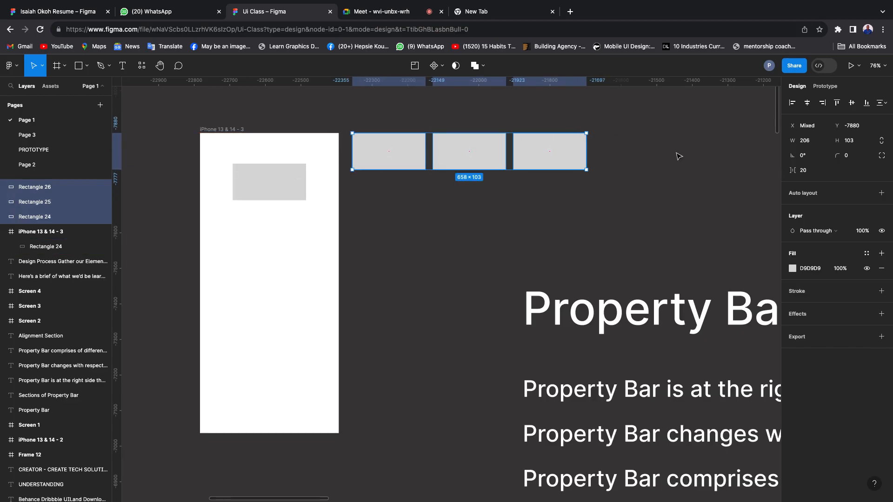
Rearrange the three rectangles into a vertical column beside the iPhone frame, with slightly uneven gaps.
click(631, 130)
drag(637, 104, 451, 190)
drag(472, 150, 417, 201)
drag(624, 146, 446, 214)
drag(524, 204, 396, 291)
click(580, 194)
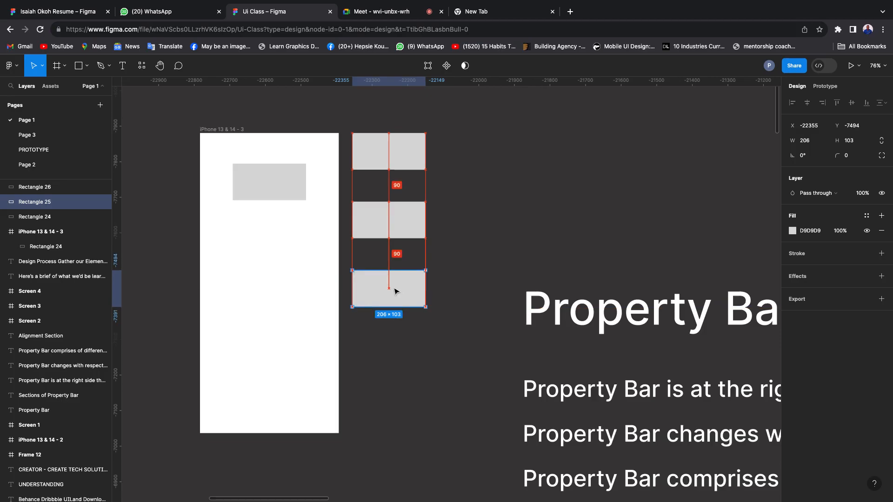
drag(394, 291, 395, 295)
Distribute the vertical spacing of the three rectangles in the column and set the gap between them to 50.
drag(492, 111, 426, 310)
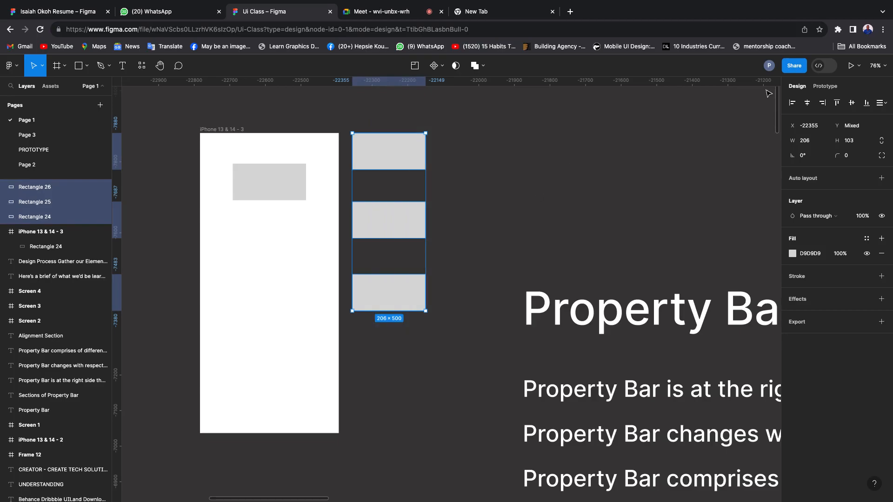
click(884, 103)
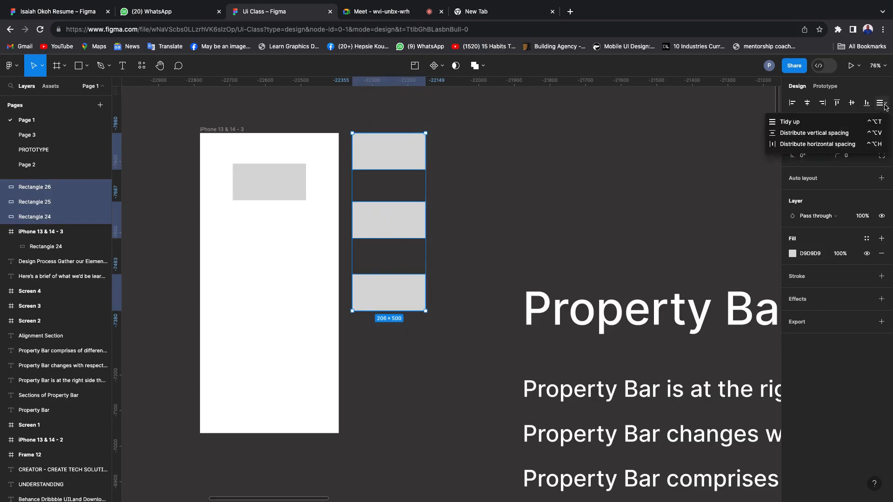
click(799, 134)
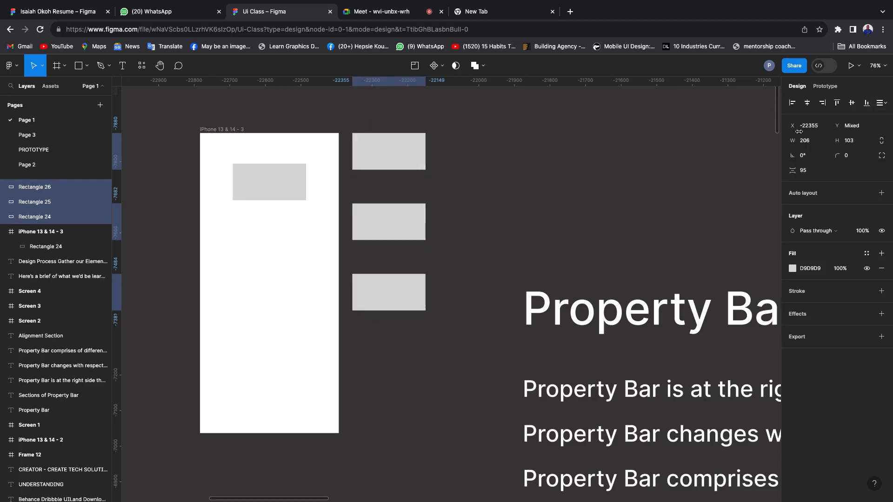
click(809, 172)
text(5)
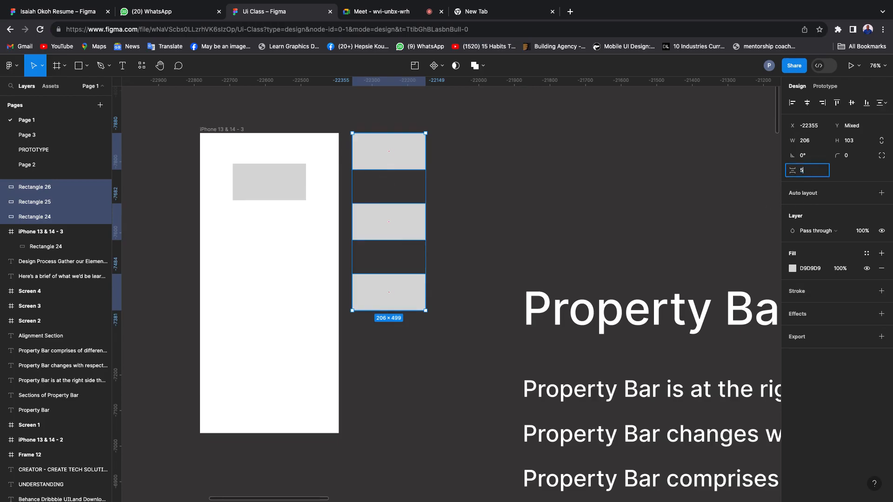
key(Return)
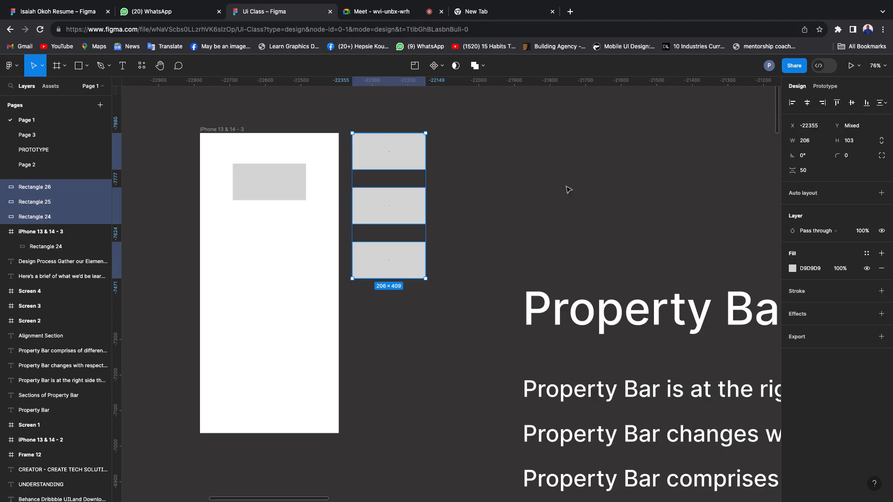
Add a second numbered item, "Position, Width", below "Alignment Section" in the Sections of Property Bar list.
scroll(570, 189, down, 2)
scroll(551, 195, down, 5)
scroll(551, 194, right, 2)
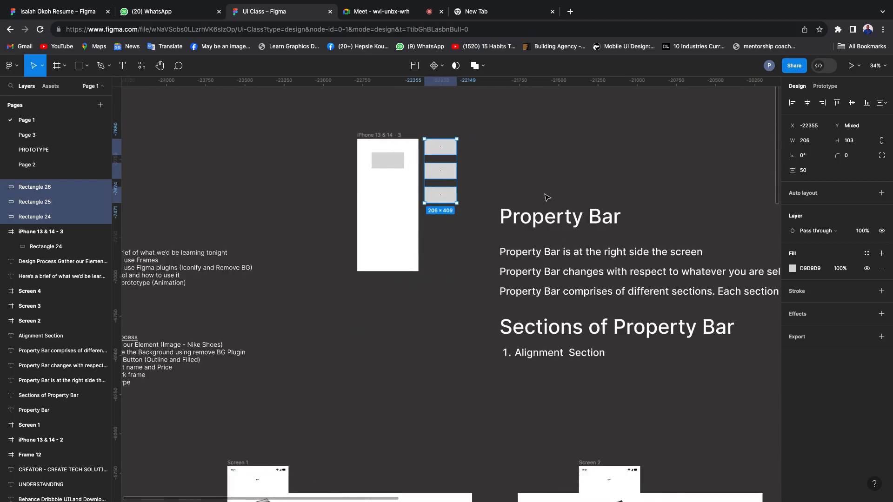
scroll(568, 233, down, 3)
click(592, 294)
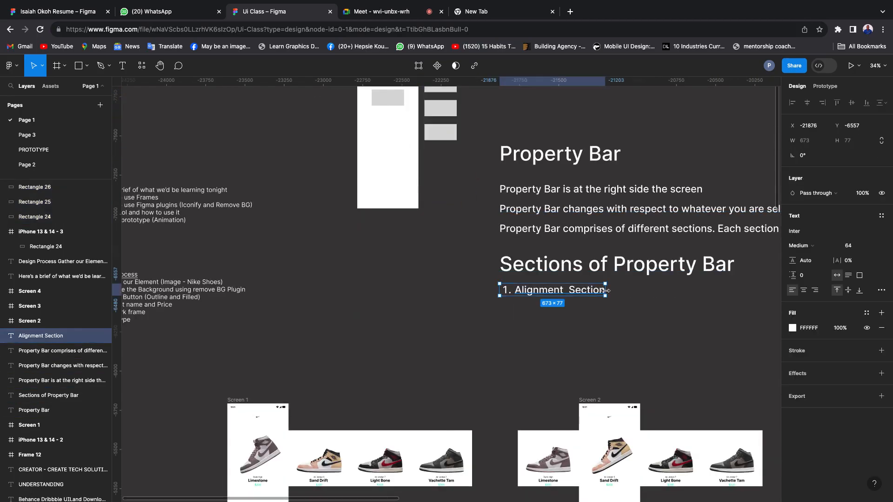
double_click(602, 290)
click(604, 289)
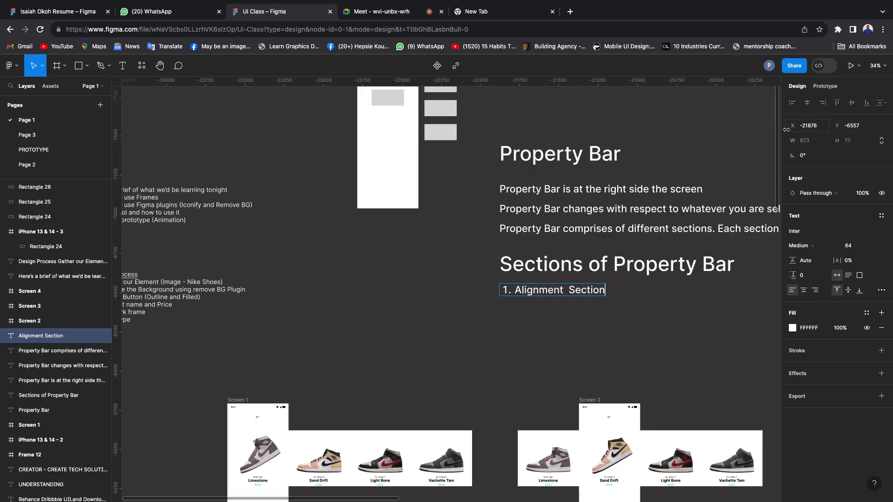
key(Return)
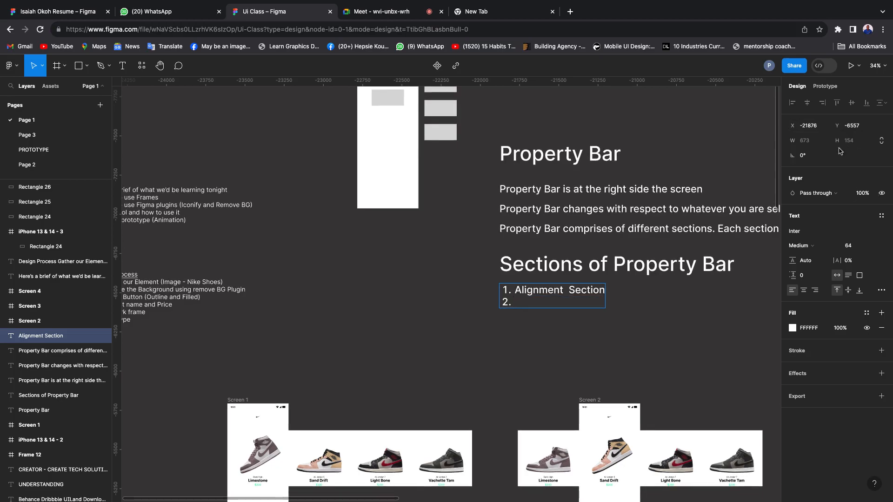
text(Position, Width)
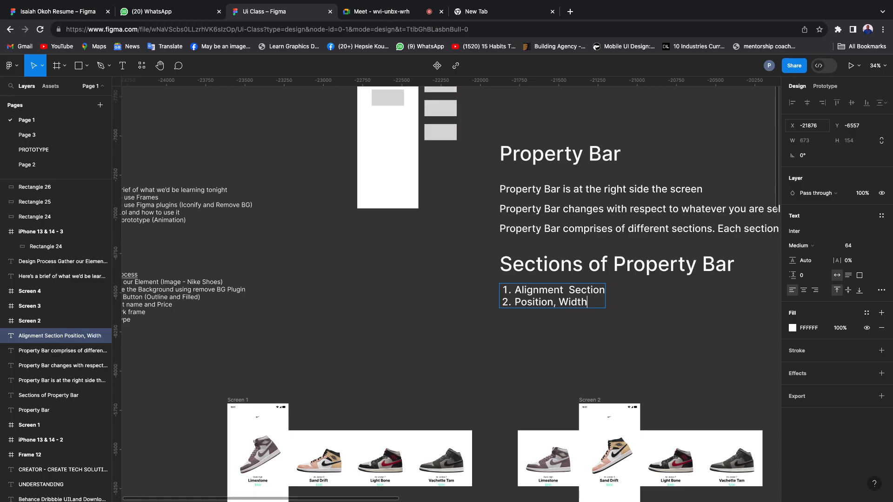
Extend the second list item with ", Height, Angle rotation,".
text(, Height, Agnle)
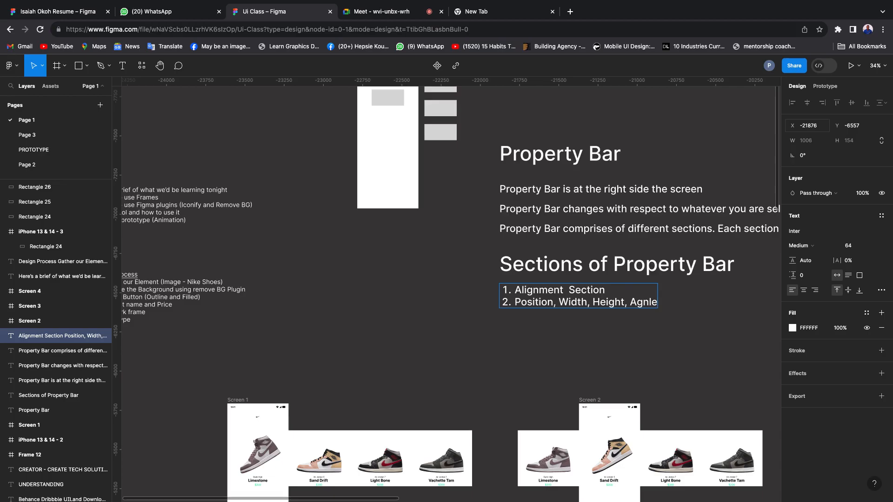
text( roa)
key(BackSpace)
key(BackSpace)
key(BackSpace)
key(BackSpace)
key(BackSpace)
key(BackSpace)
key(BackSpace)
key(BackSpace)
text(nge)
key(BackSpace)
text(le rott)
key(BackSpace)
text(ation,)
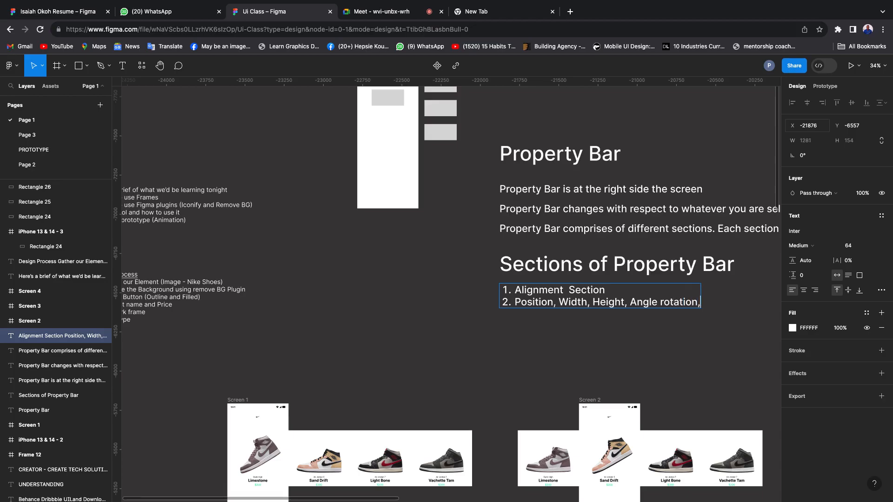
Complete the second list item with "Corner raduis" and finish editing the text.
text( Co)
text(rner raduis)
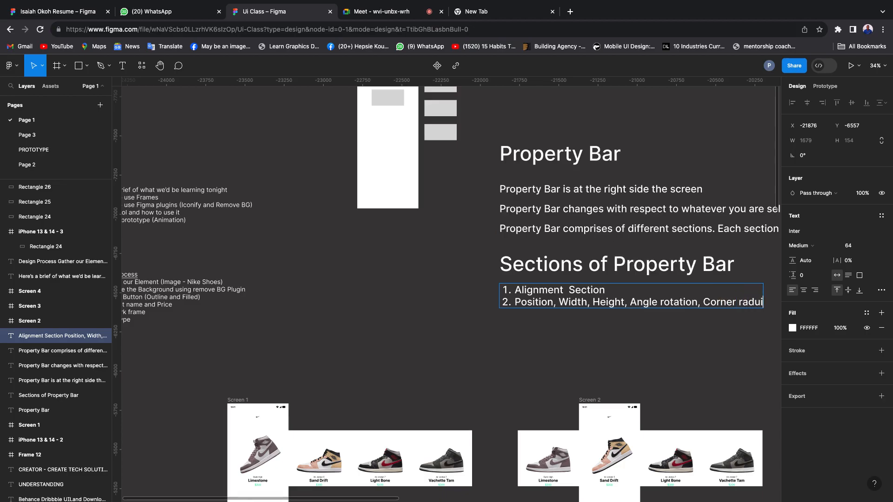
key(Escape)
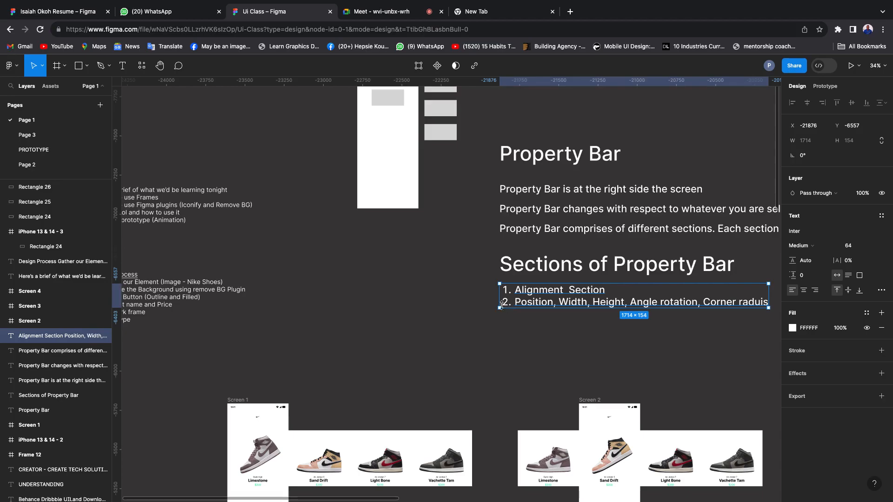
Look over the other designs on the page, including the Explore portrait, nature and architecture screens and the Nav 1 to Nav 5 bars.
scroll(498, 309, right, 3)
scroll(498, 309, down, 1)
scroll(498, 309, right, 3)
scroll(498, 308, up, 1)
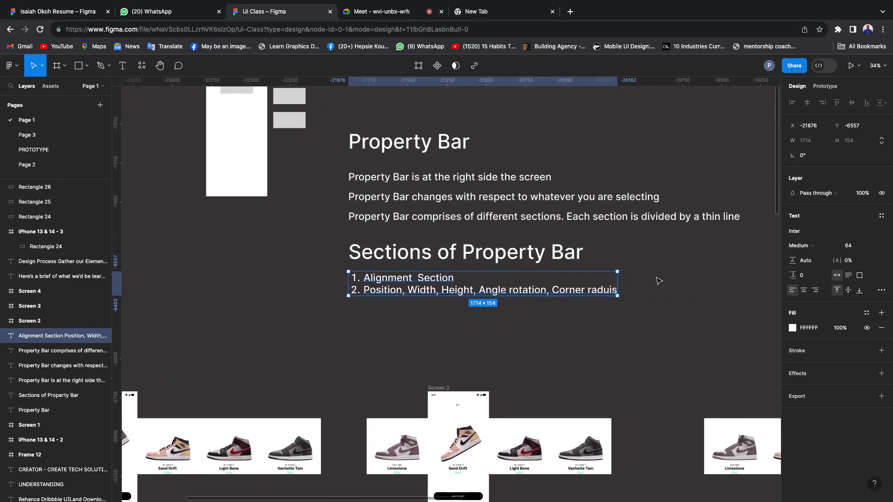
click(659, 280)
scroll(388, 160, down, 1)
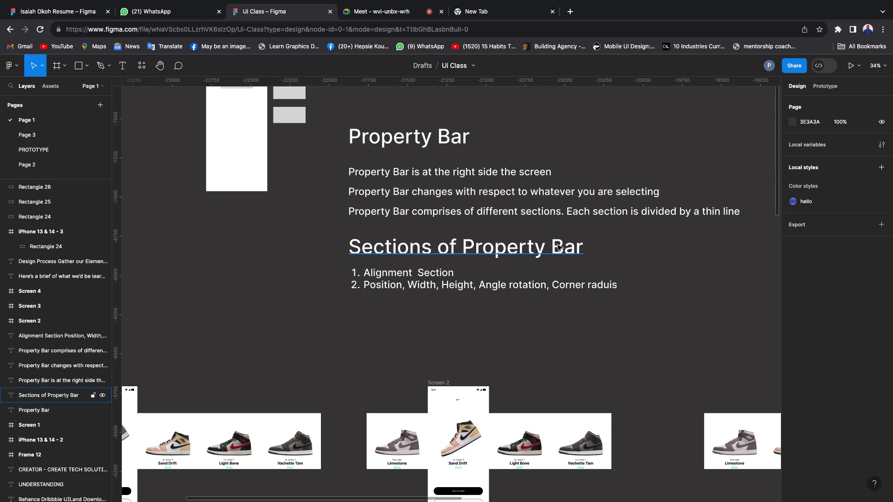
scroll(559, 248, down, 5)
scroll(558, 246, right, 5)
scroll(559, 246, down, 5)
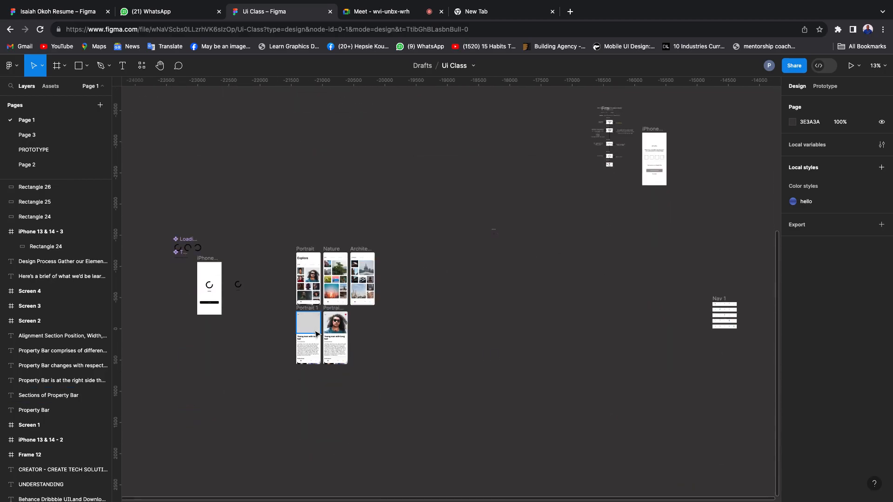
scroll(316, 333, up, 8)
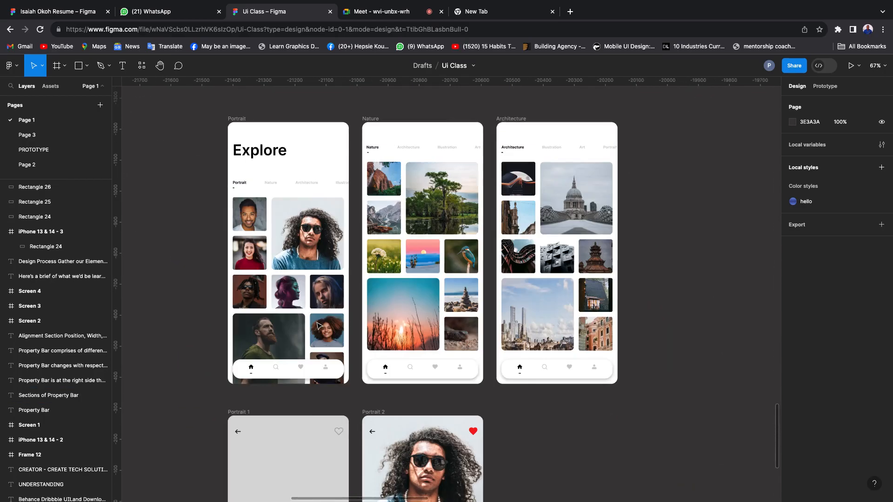
scroll(557, 294, down, 1)
scroll(557, 294, down, 10)
scroll(550, 291, right, 6)
scroll(507, 305, up, 6)
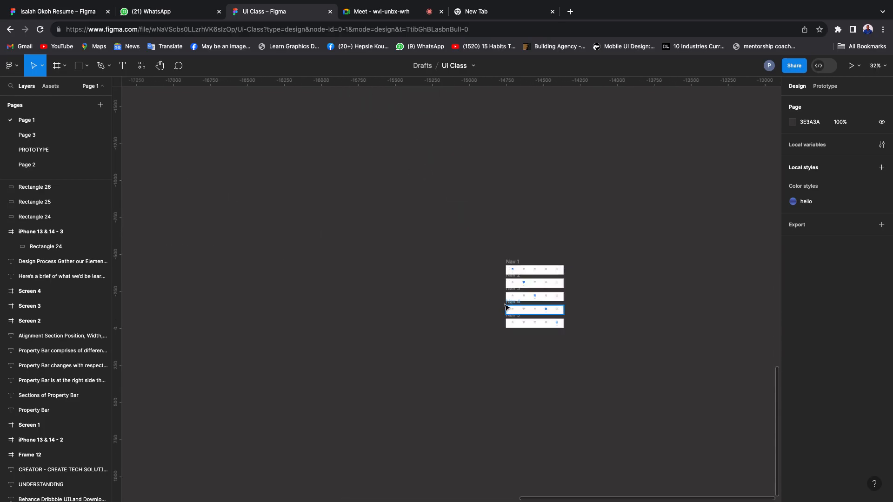
scroll(507, 307, up, 8)
scroll(558, 279, right, 4)
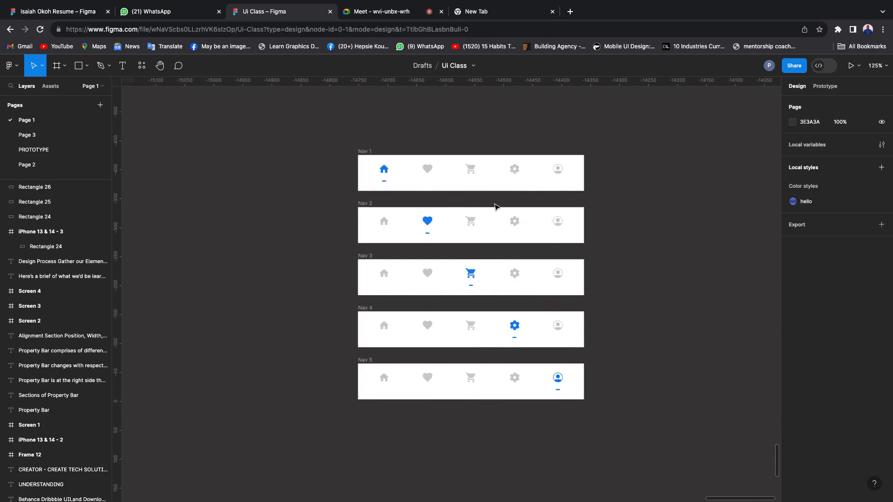
scroll(729, 232, down, 3)
scroll(729, 231, down, 12)
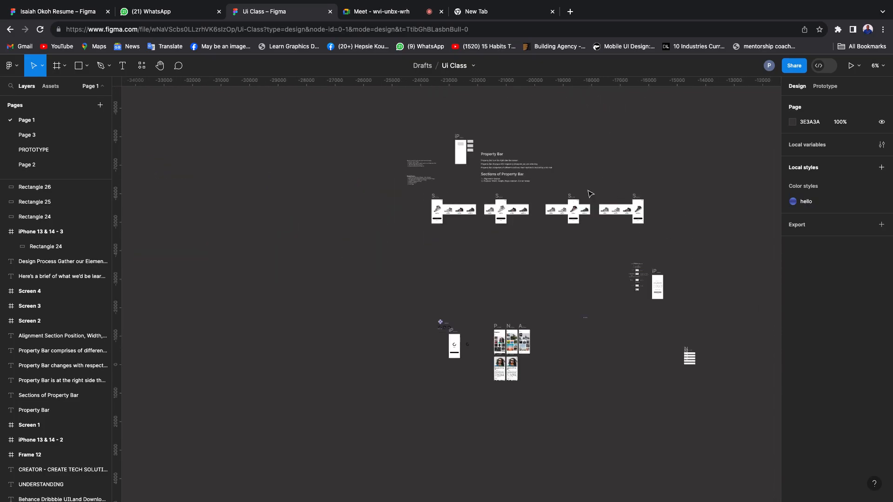
Select all the Property Bar heading, note and section-list texts and move them up together, away from the shoe screens.
scroll(474, 242, up, 5)
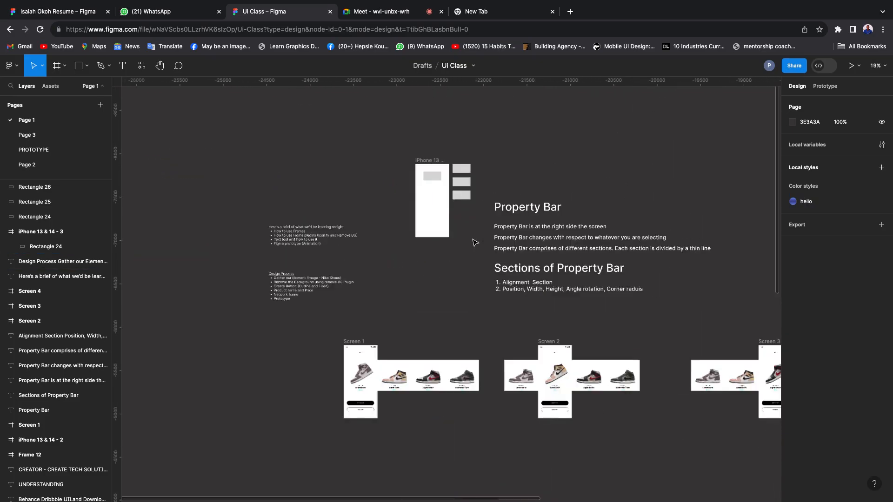
drag(489, 190, 706, 319)
drag(588, 272, 581, 190)
scroll(527, 212, right, 1)
scroll(527, 212, right, 1)
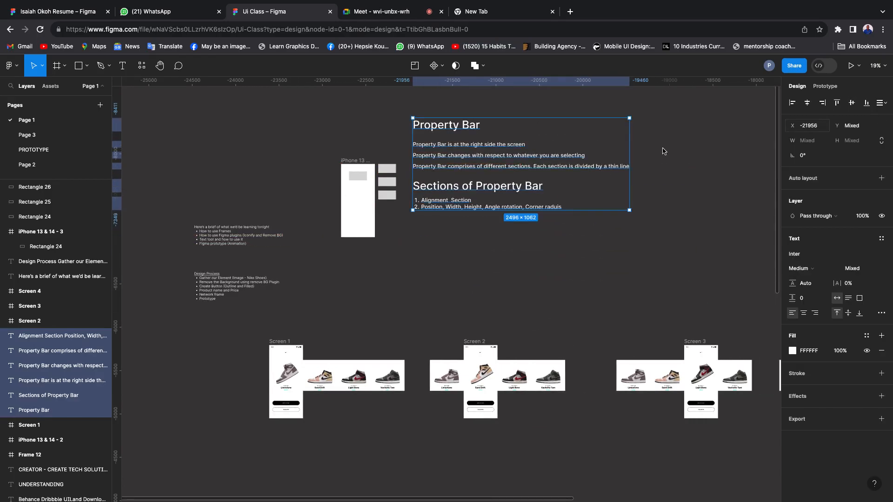
click(443, 227)
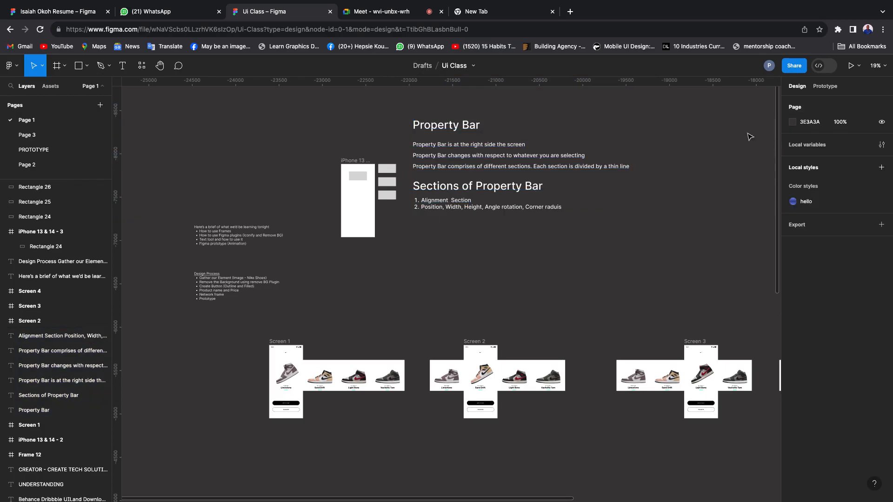
Inspect the position and size properties of the Property Bar heading and of the rectangle inside the phone frame.
click(445, 126)
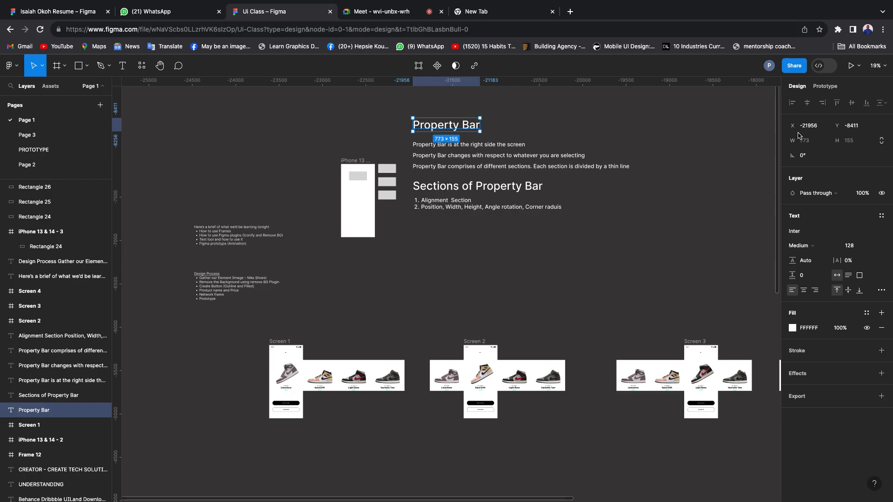
click(649, 167)
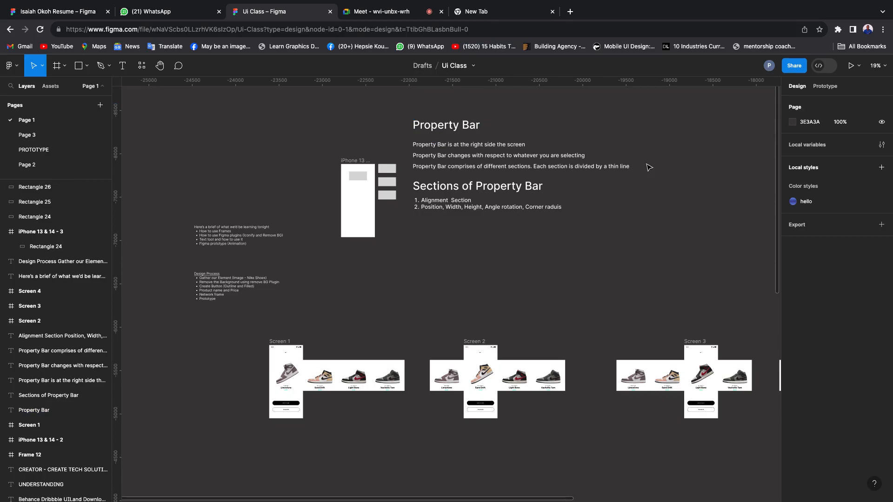
click(361, 182)
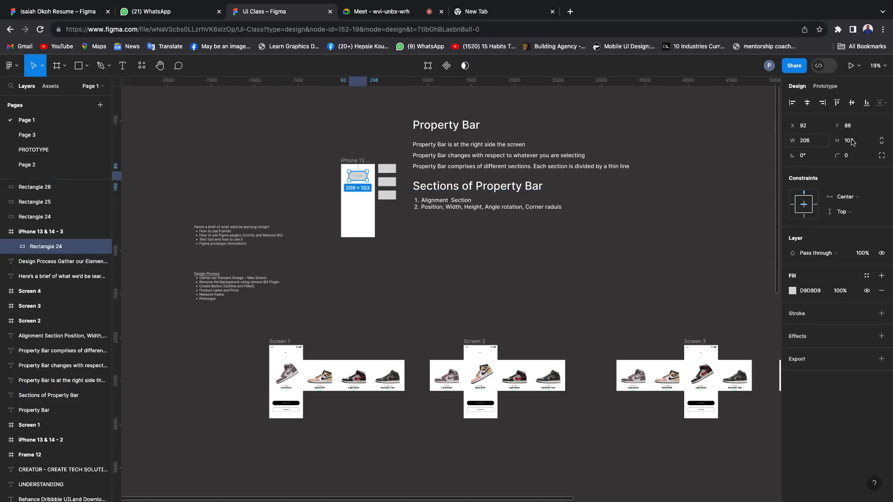
scroll(505, 191, up, 2)
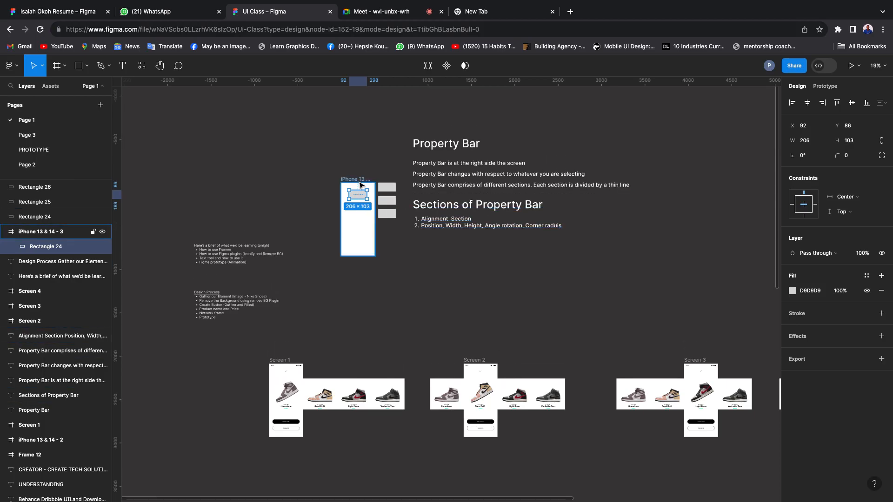
scroll(361, 185, up, 3)
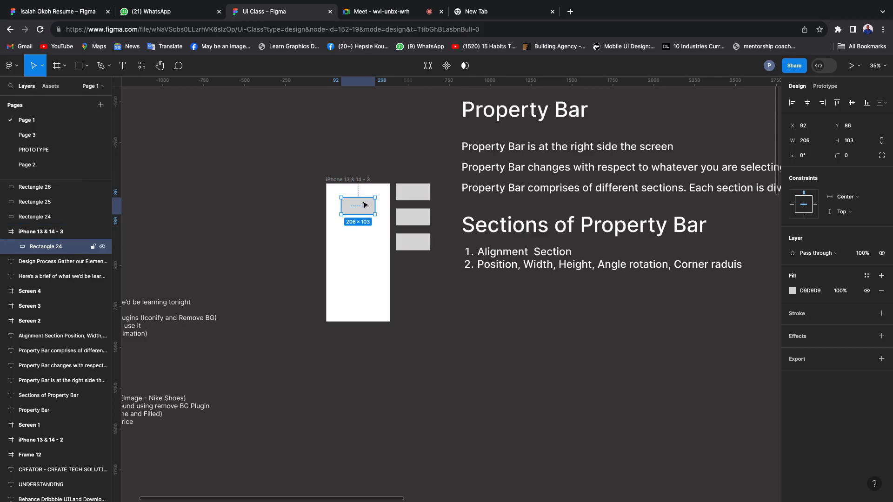
Review the Screen 1 shoe design and inspect the properties of the iPhone 13 & 14 - 3 frame and its inner rectangle.
scroll(365, 206, down, 5)
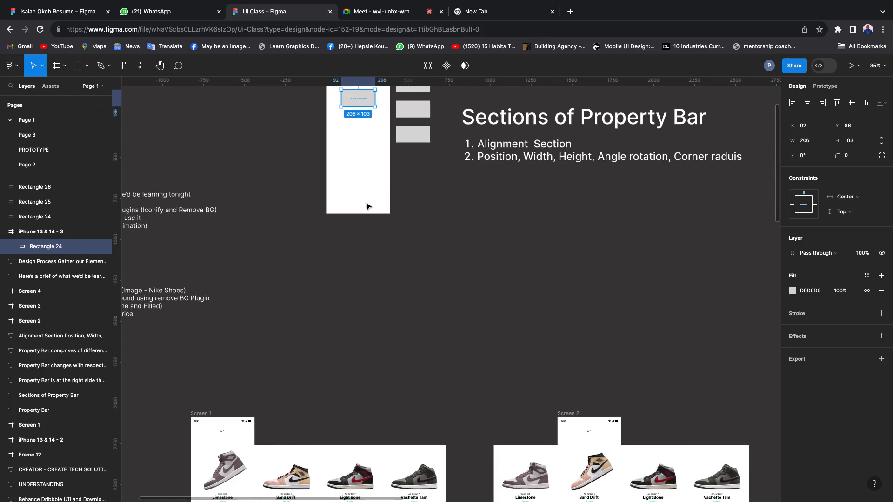
scroll(367, 207, down, 8)
scroll(359, 252, left, 3)
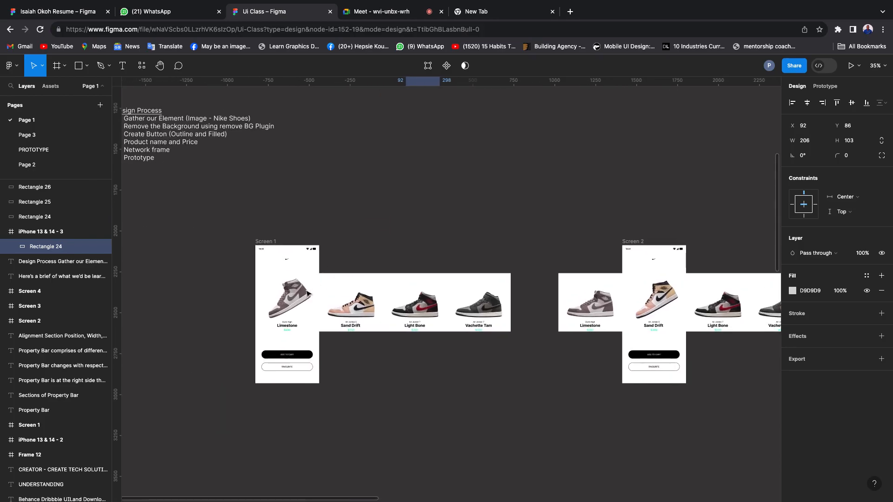
scroll(301, 303, up, 1)
scroll(302, 304, up, 5)
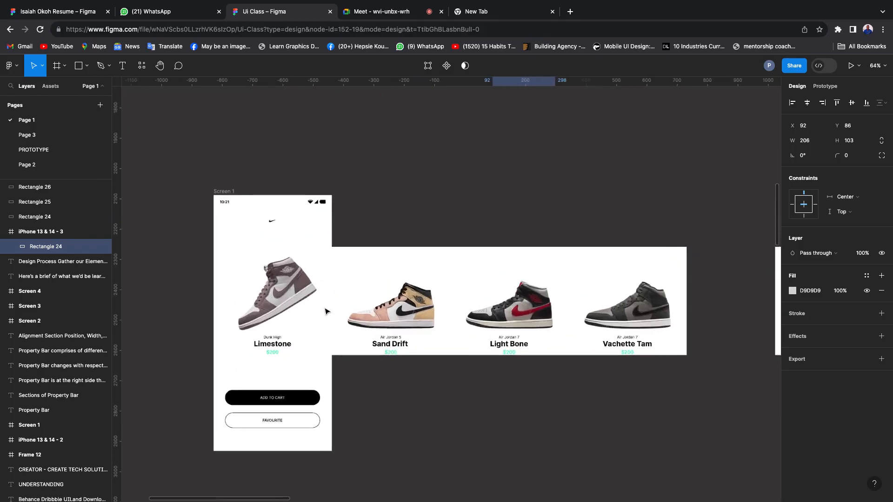
scroll(322, 289, down, 5)
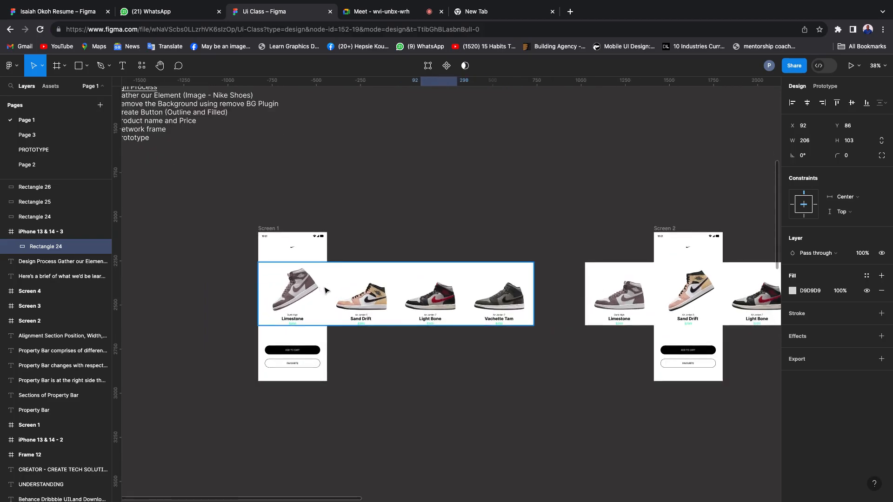
scroll(327, 290, up, 10)
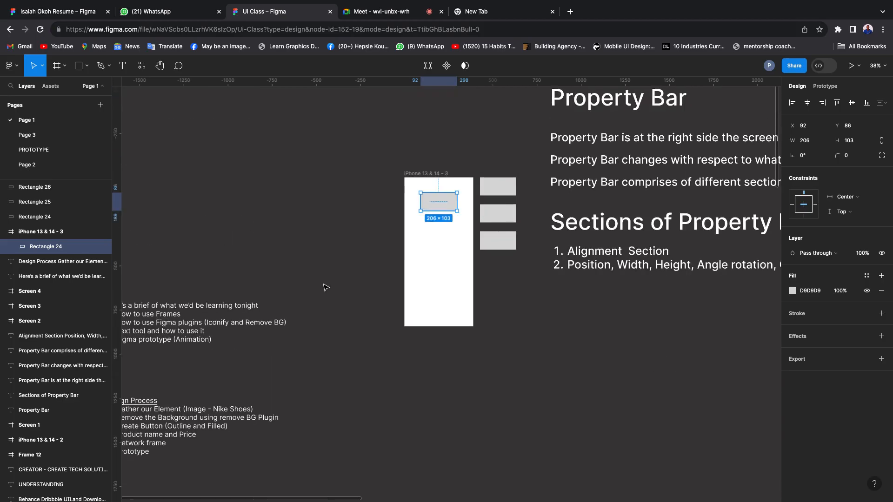
scroll(343, 232, right, 3)
click(345, 174)
scroll(345, 176, right, 2)
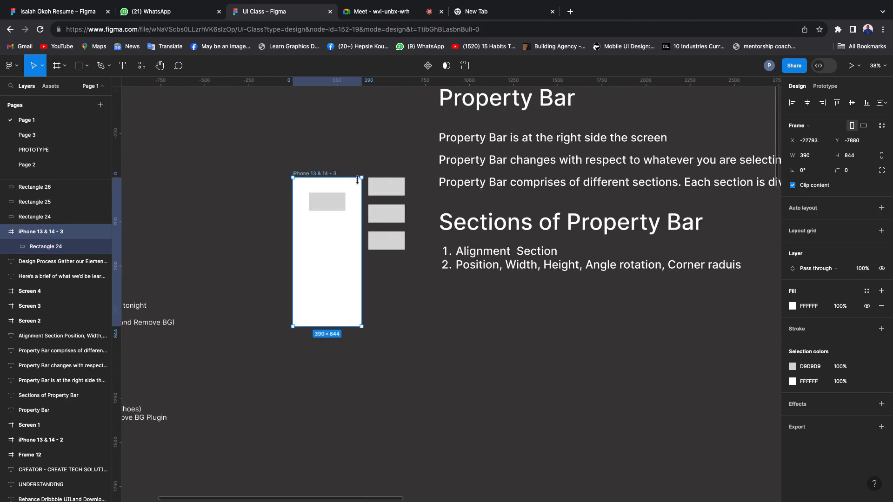
click(328, 204)
scroll(297, 193, up, 5)
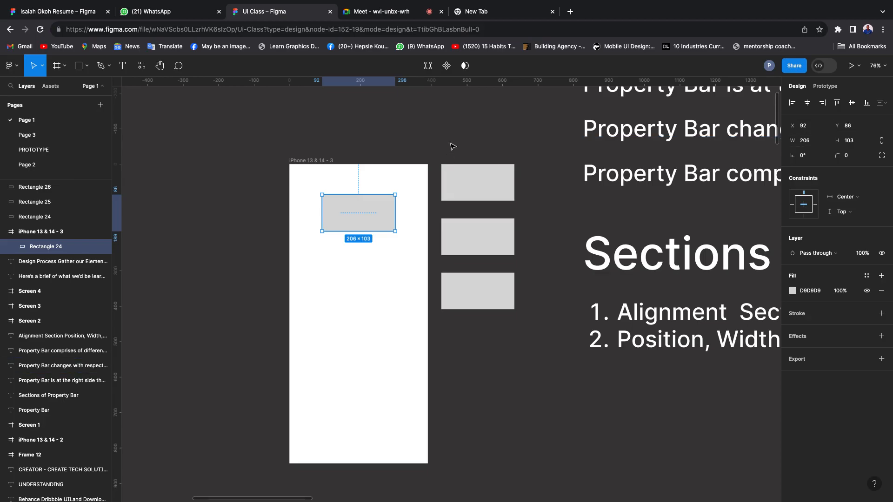
Add an iPhone 13 & 14 preset frame and place it just left of the existing phone frame, with their tops level.
scroll(550, 131, down, 3)
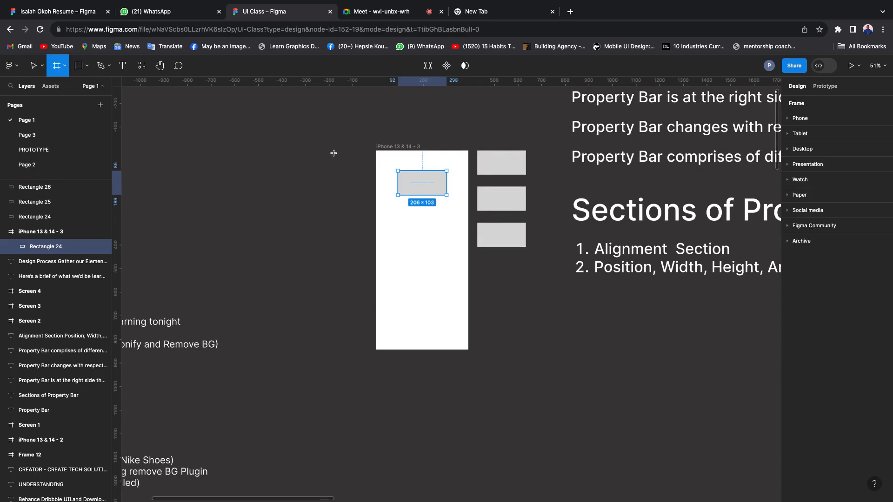
click(796, 118)
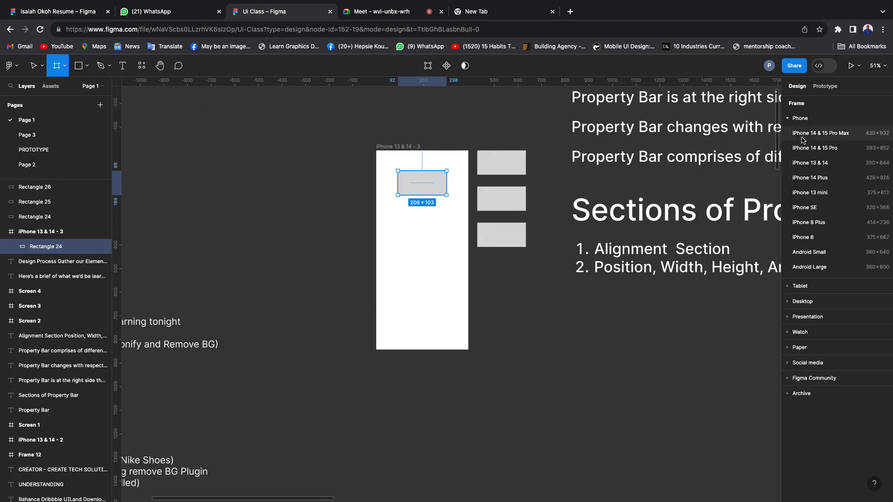
click(810, 163)
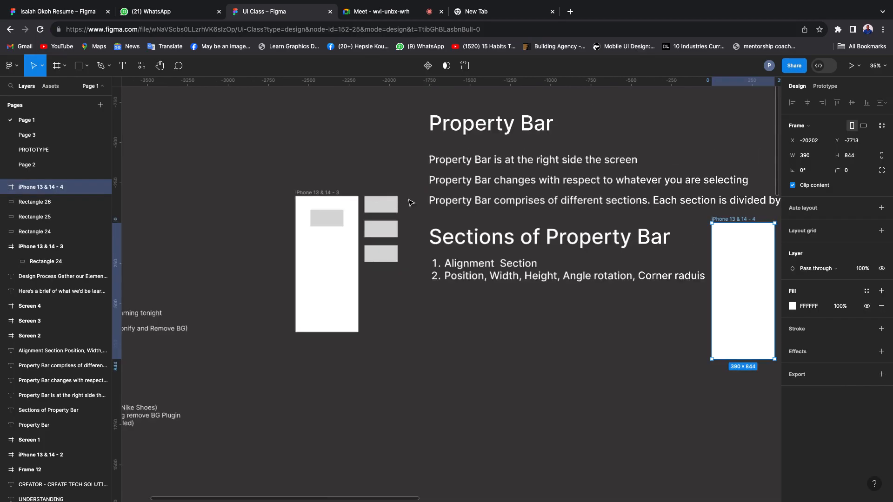
drag(755, 294, 275, 261)
scroll(275, 261, left, 3)
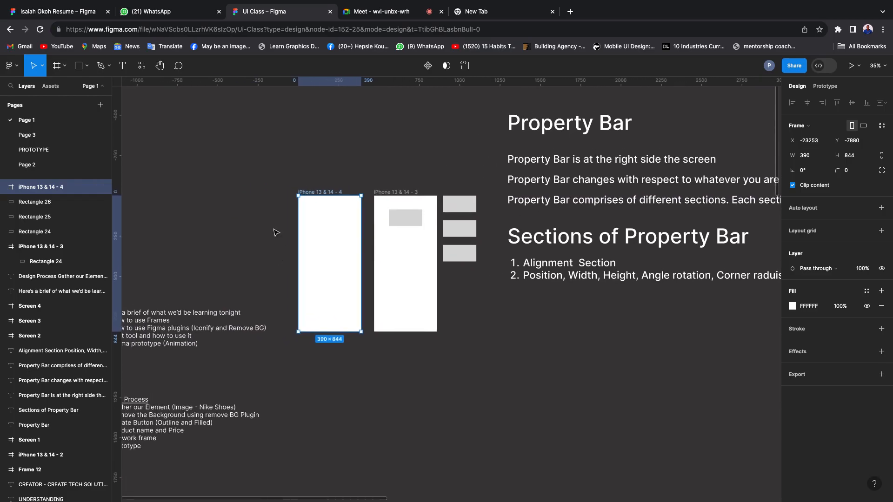
Draw a rectangle about 272 × 61 and place it in the upper part of the new phone frame at about X 50, Y 155.
scroll(238, 216, up, 5)
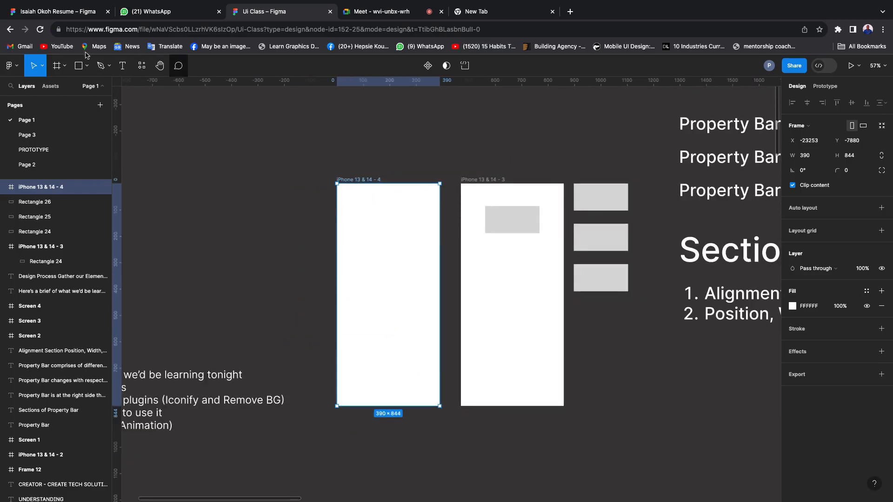
click(77, 68)
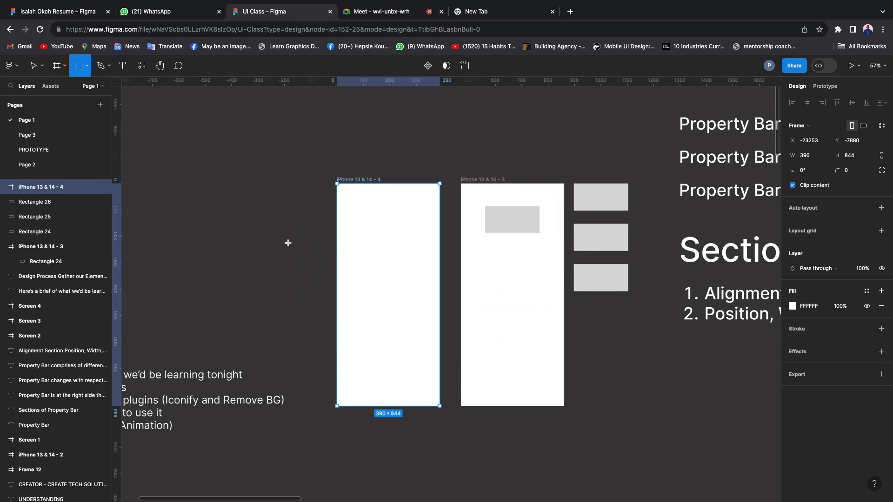
mouse_move(240, 238)
mouse_down()
mouse_move(313, 254)
mouse_move(391, 232)
mouse_up()
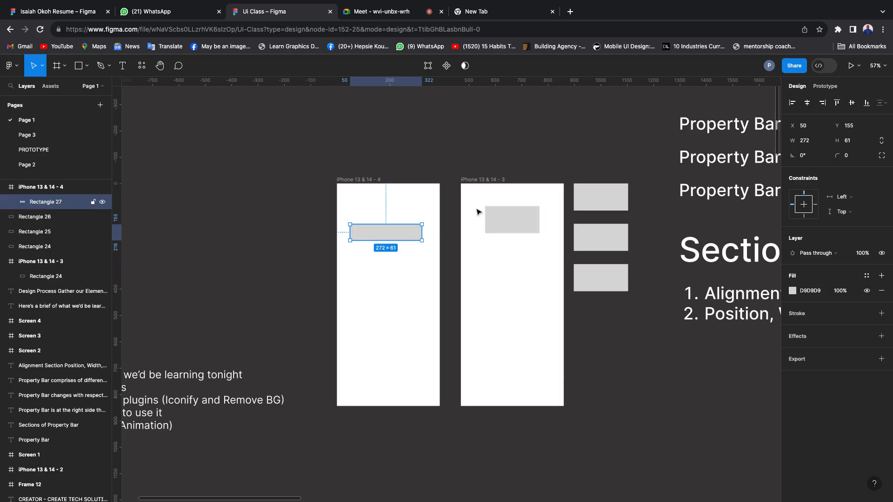
Set the position of the rectangle inside the iPhone 13 & 14 - 3 frame to X 90 and Y 100.
click(525, 205)
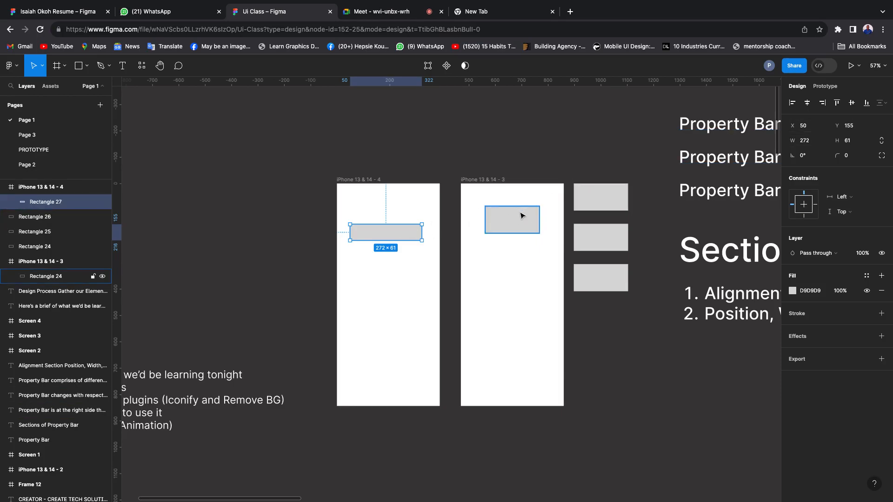
click(815, 129)
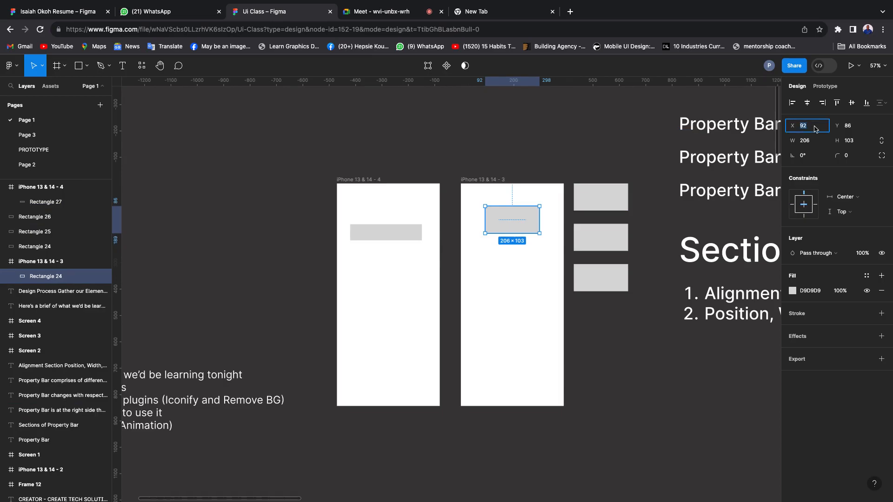
text(9)
scroll(544, 192, up, 5)
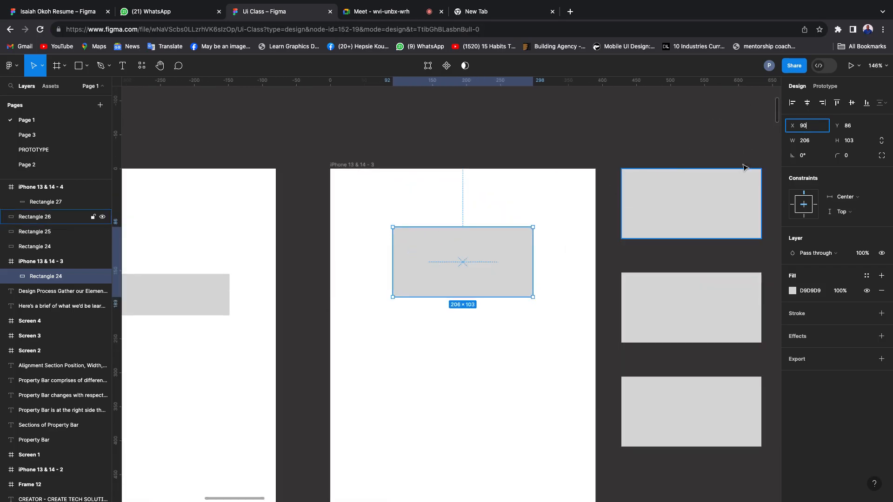
key(Return)
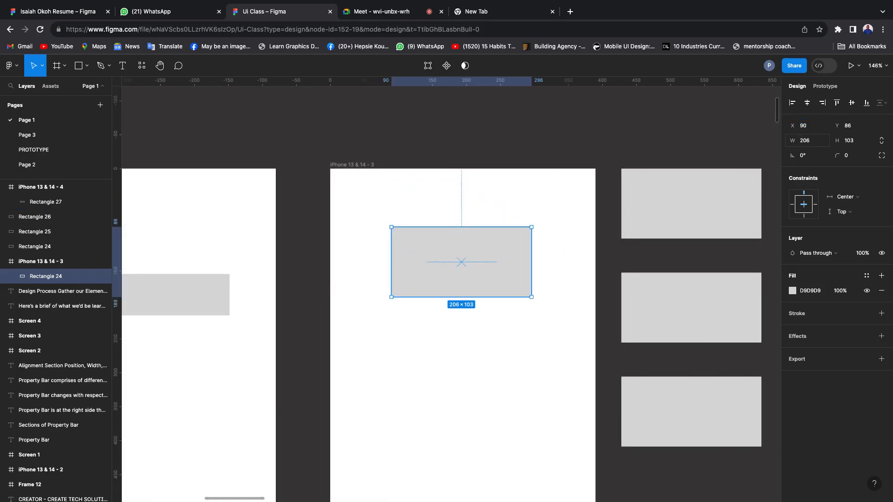
mouse_move(474, 259)
mouse_down()
mouse_move(425, 262)
mouse_move(542, 263)
mouse_move(437, 263)
mouse_move(535, 265)
mouse_move(453, 265)
mouse_move(505, 266)
mouse_move(479, 265)
mouse_up()
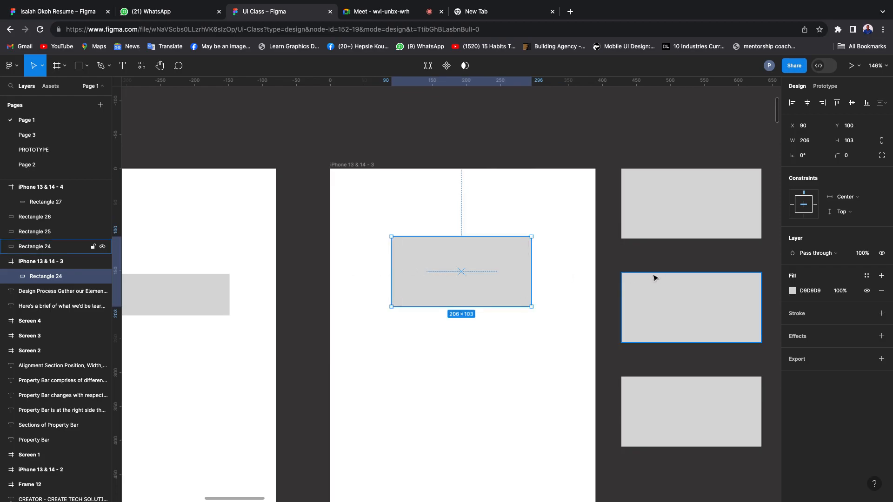
scroll(463, 279, down, 3)
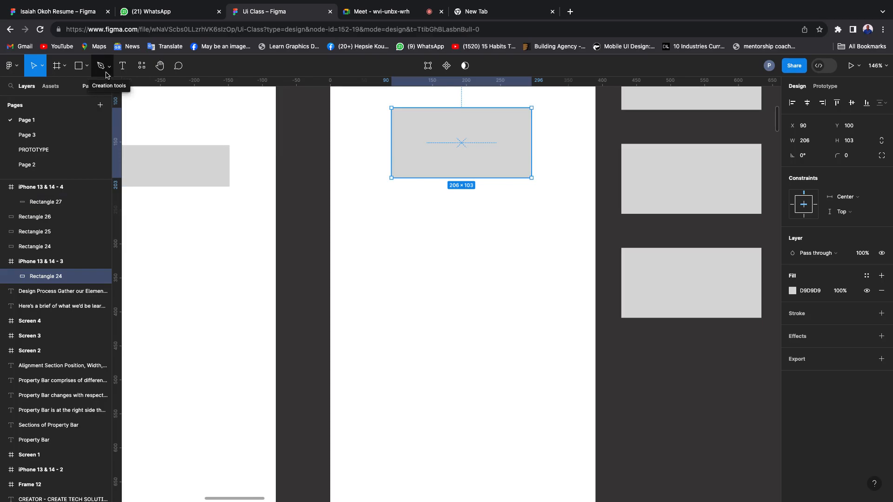
Draw crossing vertical and horizontal Pen lines, about 268 × 240.5 overall, below the rectangle in the iPhone 13 & 14 - 3 frame and delete them.
key(p)
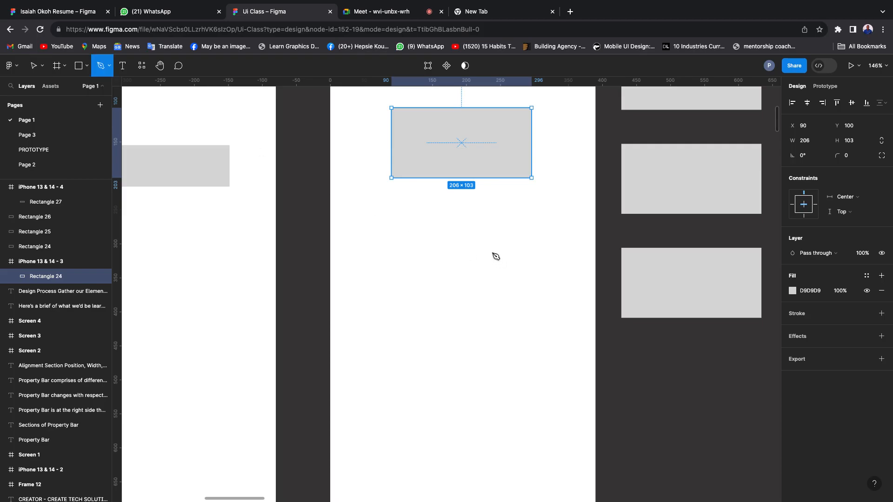
click(457, 232)
click(457, 395)
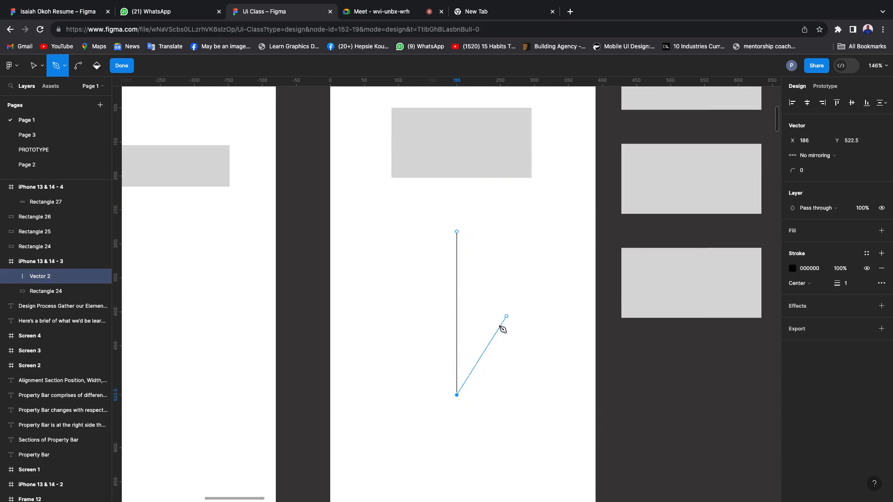
key(Escape)
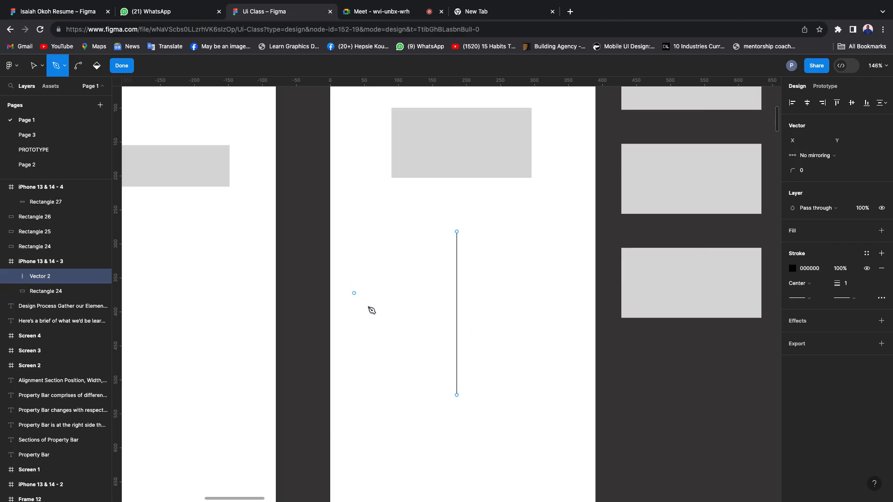
click(363, 304)
click(545, 304)
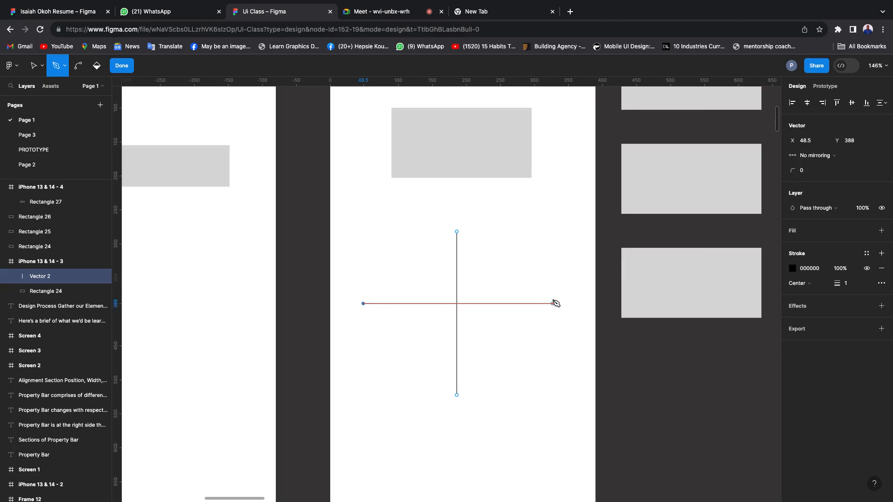
key(Escape)
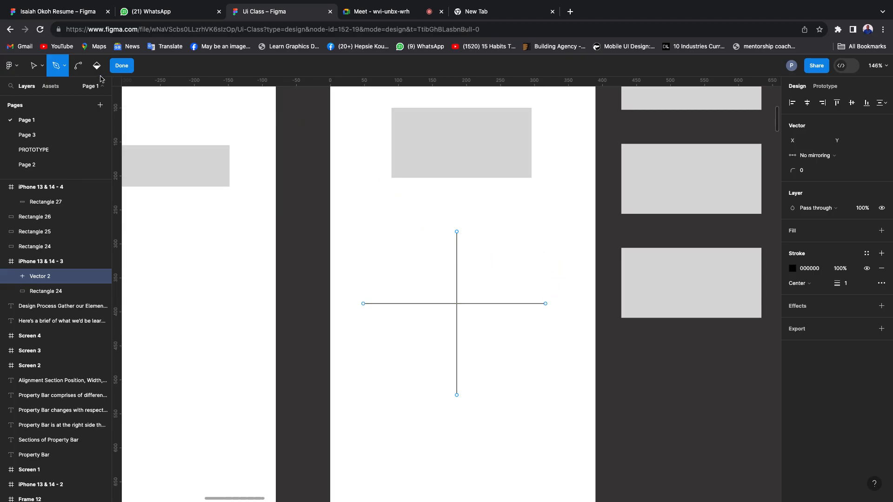
click(114, 66)
scroll(431, 279, down, 5)
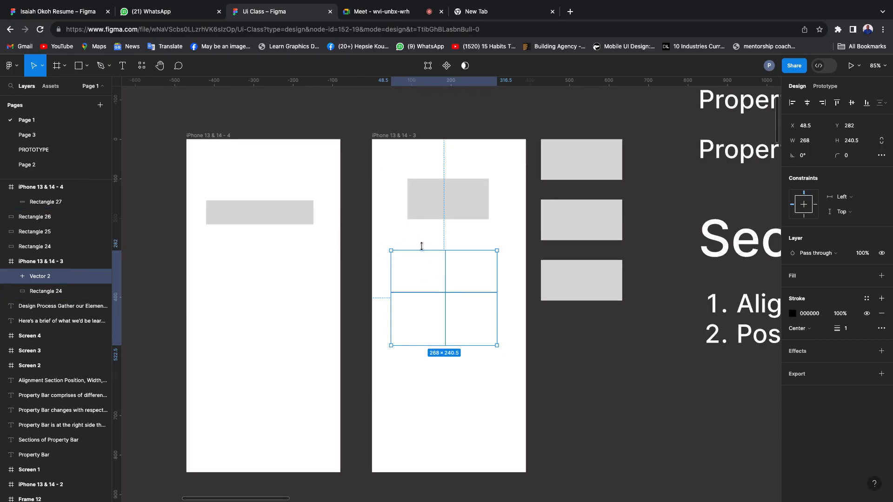
key(Delete)
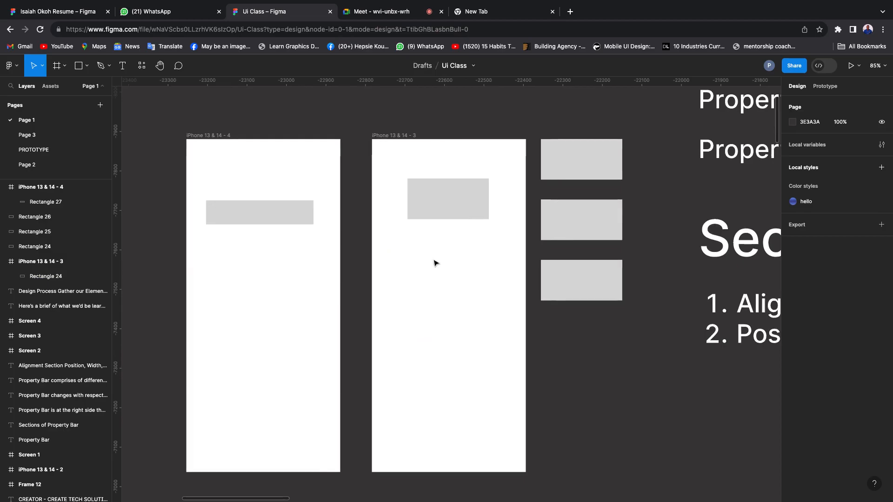
Move the rectangle in the iPhone 13 & 14 - 3 frame to Y 101 and centre it horizontally.
click(445, 205)
drag(449, 205, 457, 205)
click(809, 103)
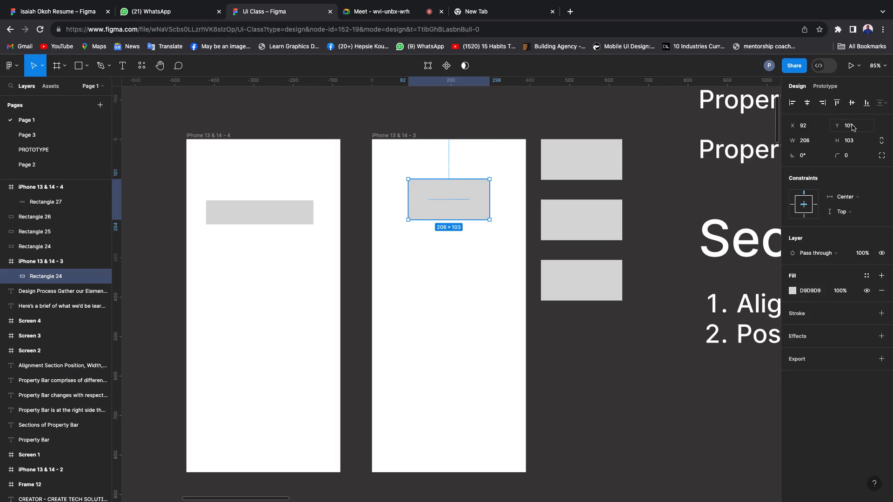
Set the Y position of the wide rectangle in the iPhone 13 & 14 - 4 frame to 101 and centre it horizontally.
click(237, 213)
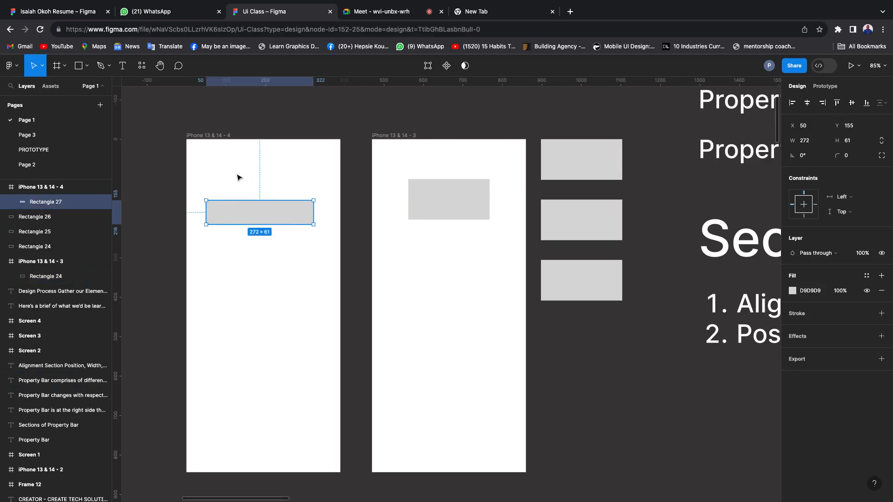
click(849, 130)
text(101)
key(Return)
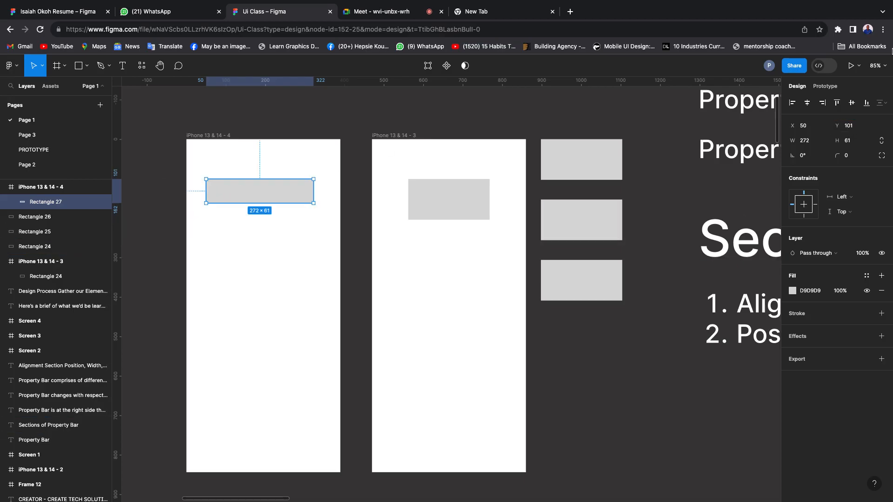
click(808, 105)
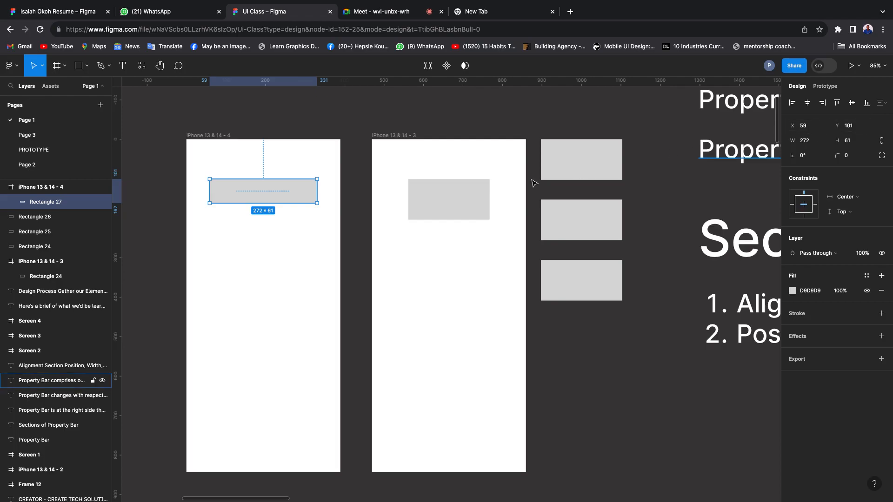
Duplicate the rectangle twice down the iPhone 13 & 14 - 3 frame and set the middle copy's Y position to 250.
click(436, 208)
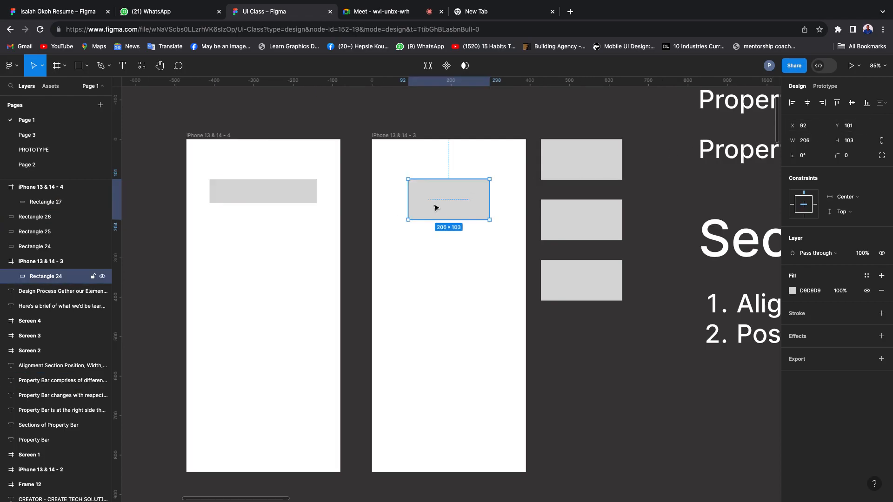
drag(436, 207, 455, 371)
click(448, 260)
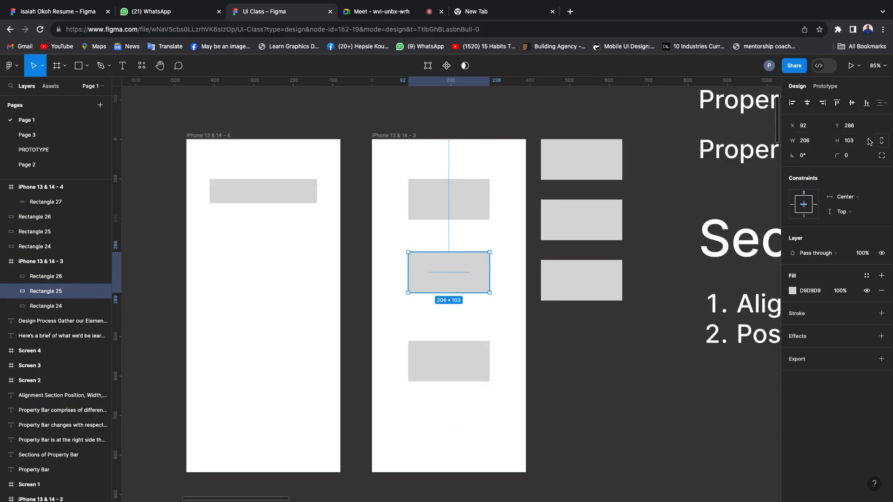
click(855, 131)
text(250)
key(Return)
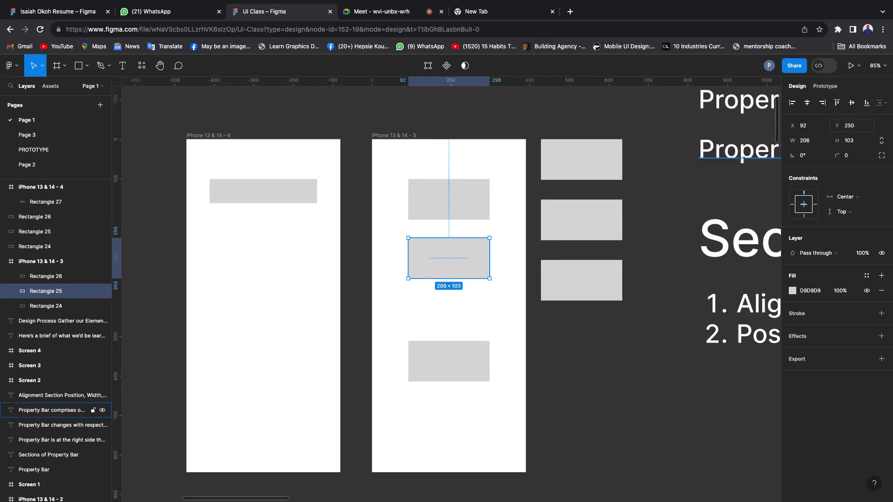
Duplicate the wide rectangle below itself in the iPhone 13 & 14 - 4 frame and line it up with the original at about X 59, Y 315.
click(259, 193)
drag(261, 198, 259, 283)
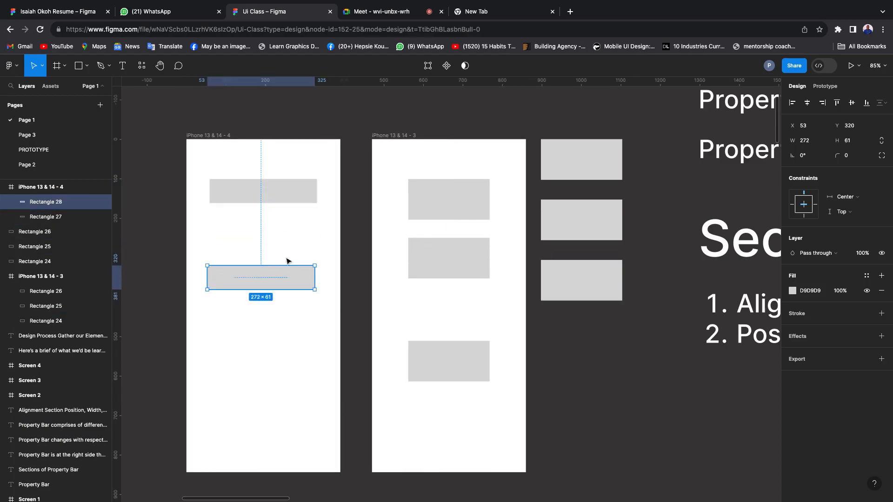
drag(295, 276, 299, 276)
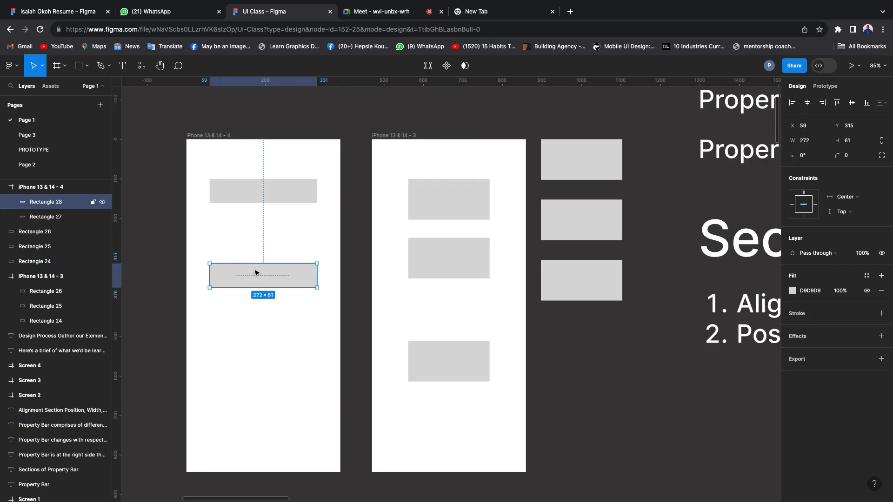
Set the Y position of the lower wide rectangle in the iPhone 13 & 14 - 4 frame to 250.
click(448, 247)
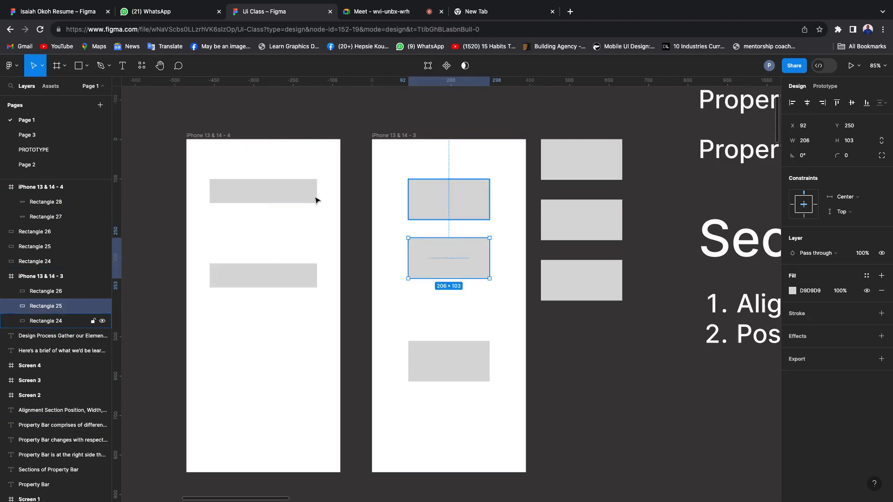
click(263, 277)
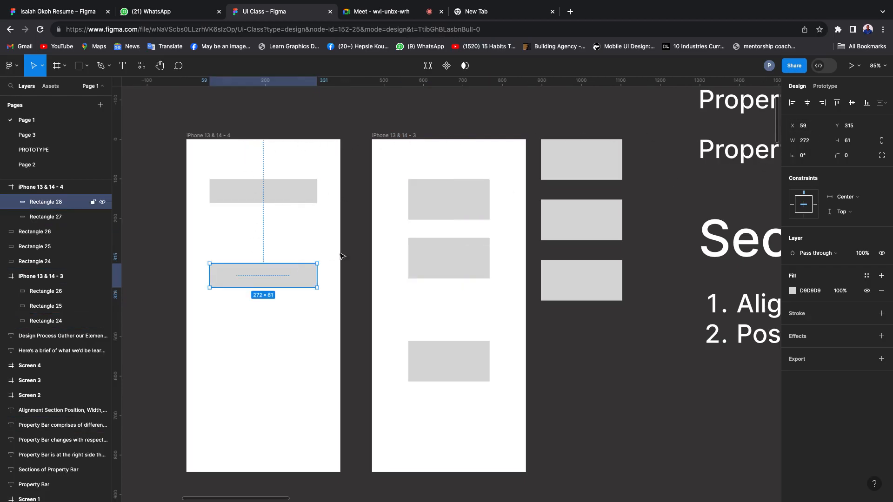
click(849, 129)
text(250)
key(Return)
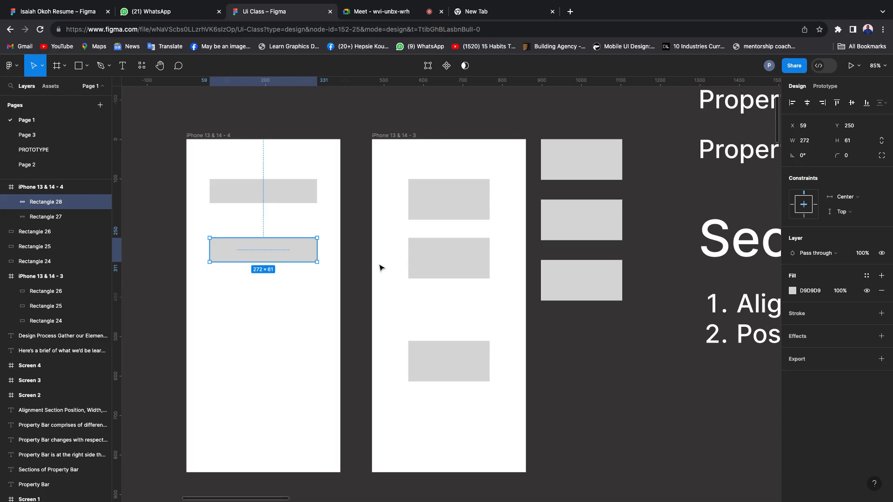
click(166, 261)
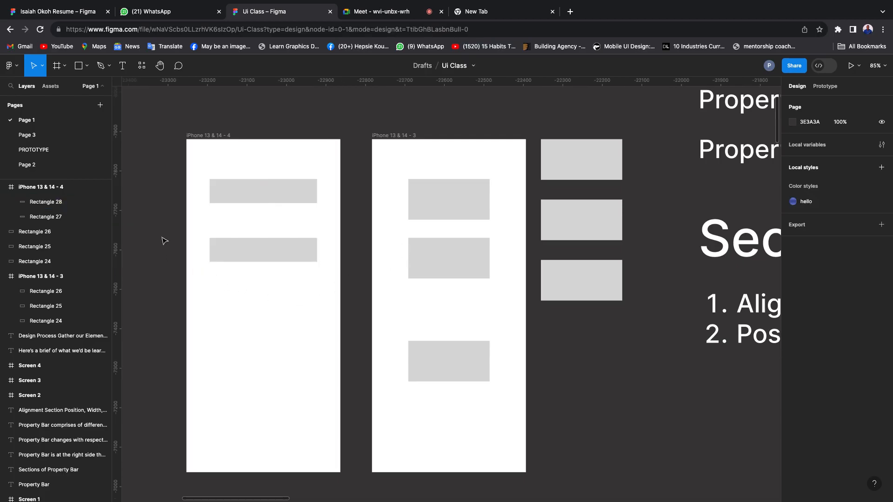
Set the vertical spacing between the upper two rectangles in the iPhone 13 & 14 - 3 frame to 40.
click(266, 261)
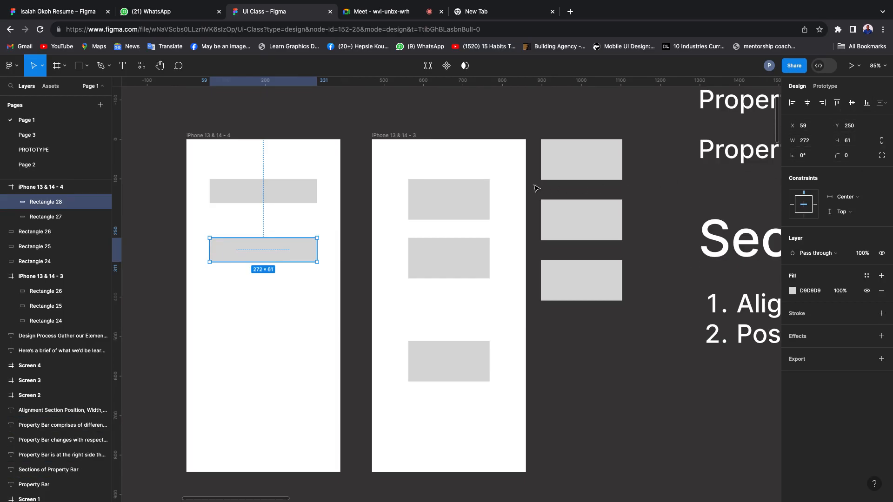
click(439, 206)
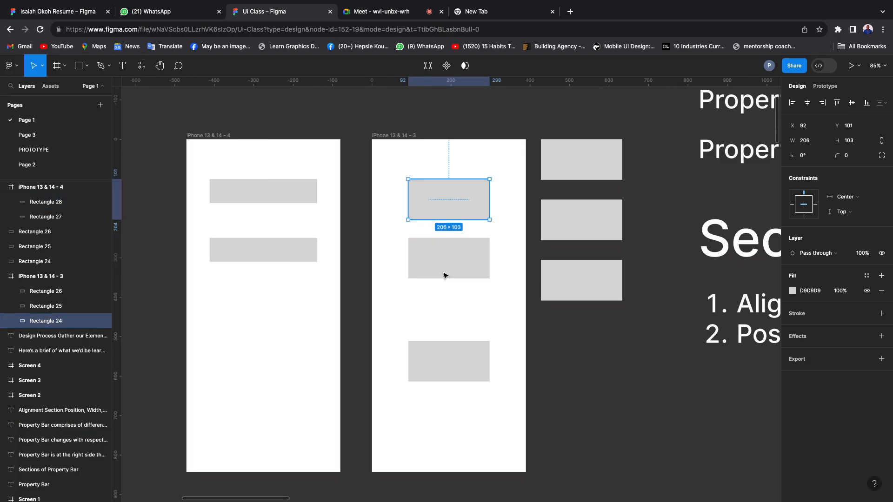
shift+click(440, 259)
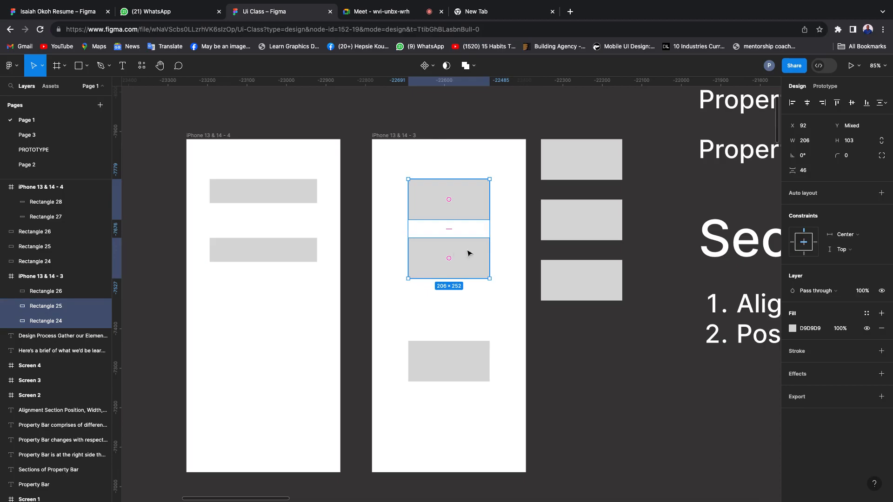
click(806, 172)
text(4)
key(Return)
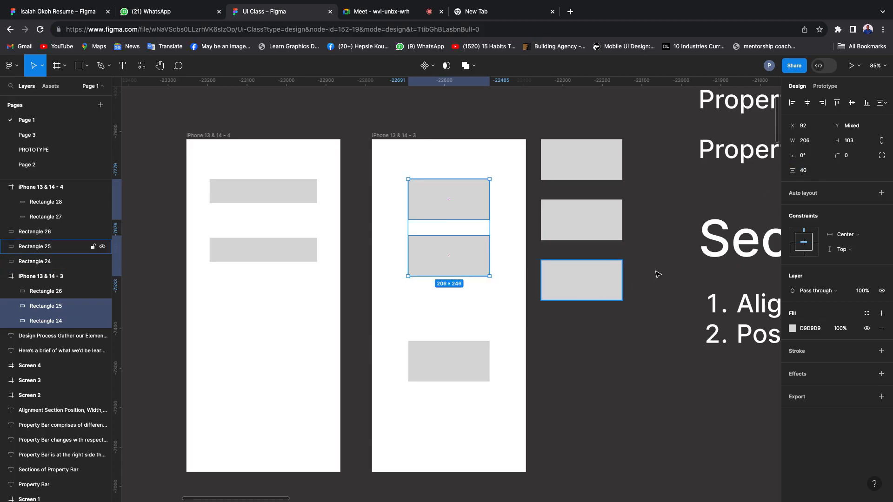
click(672, 265)
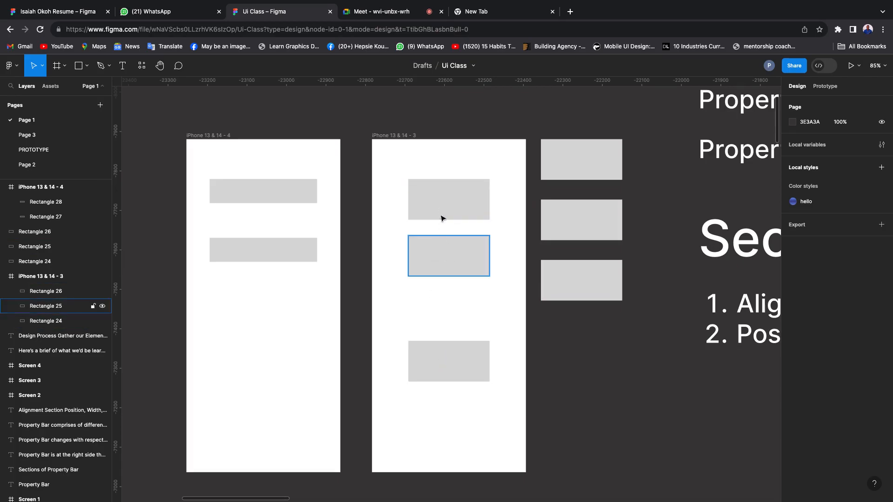
Move the lowest rectangle in the iPhone 13 & 14 - 3 frame up to about Y 470 and inspect the spacing of the upper pair.
click(445, 366)
drag(445, 367, 451, 339)
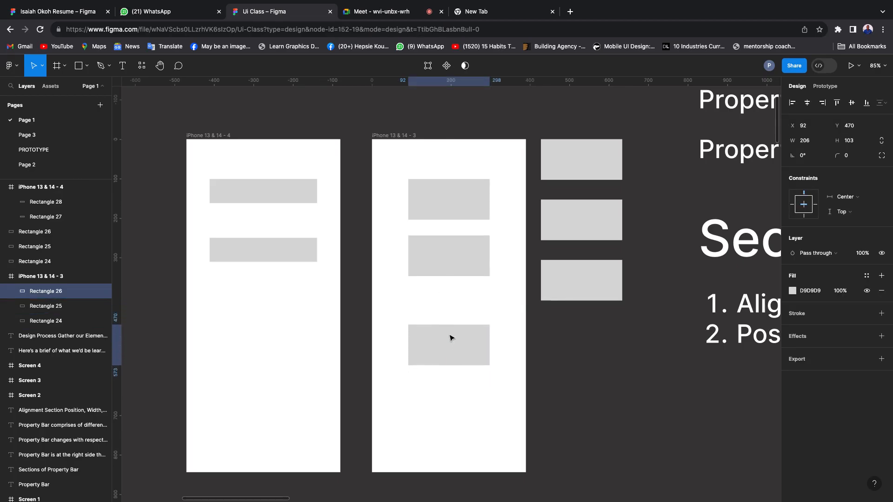
click(435, 249)
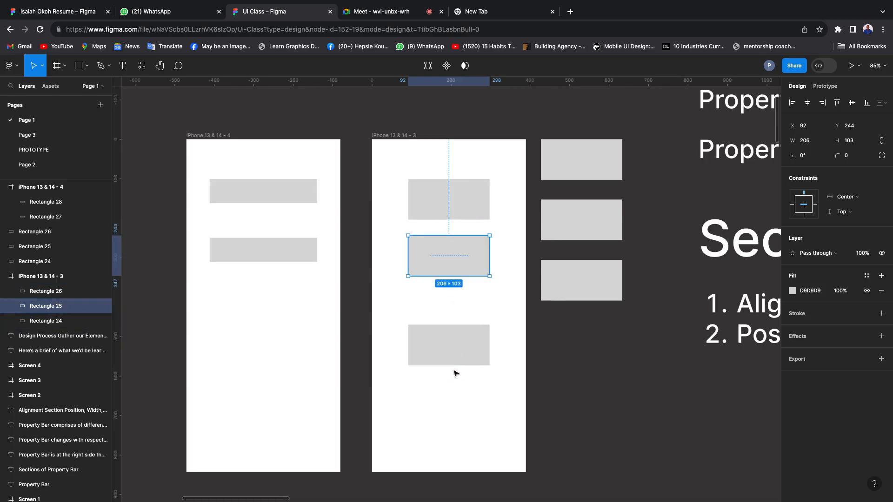
shift+click(443, 345)
click(450, 208)
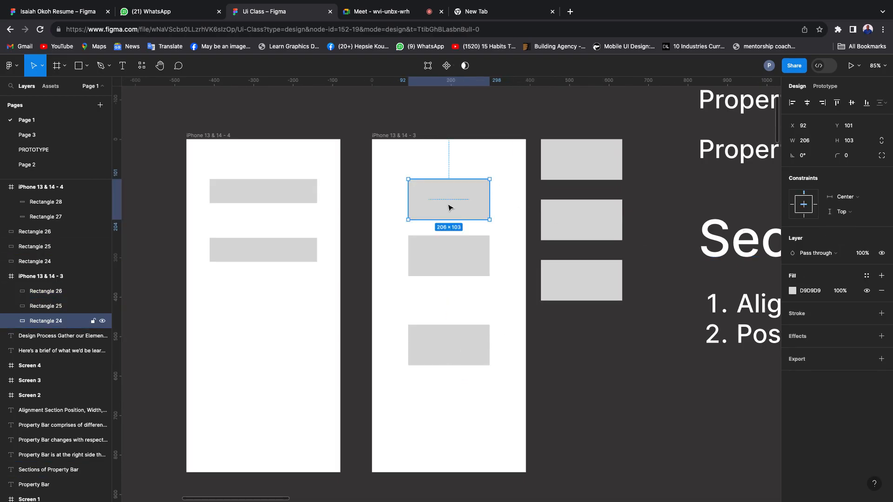
shift+click(443, 257)
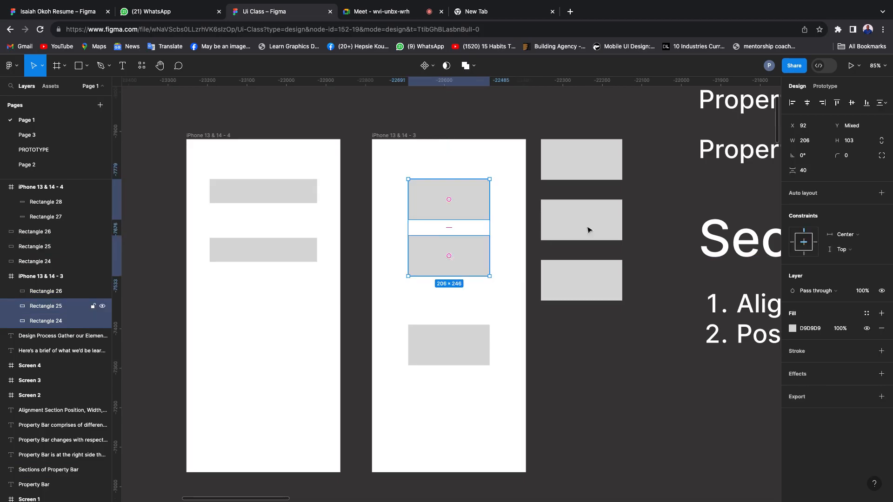
click(375, 257)
Set the vertical spacing between the middle and lowest rectangles in the iPhone 13 & 14 - 3 frame to 40.
click(441, 255)
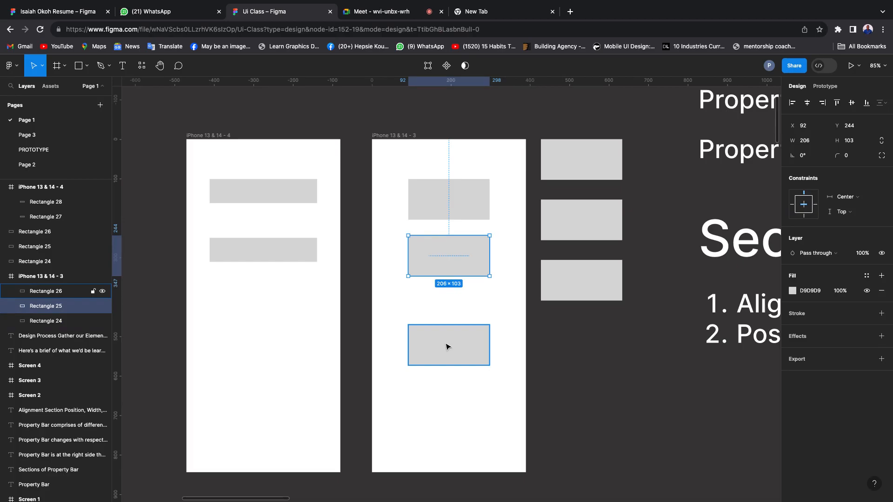
shift+click(449, 347)
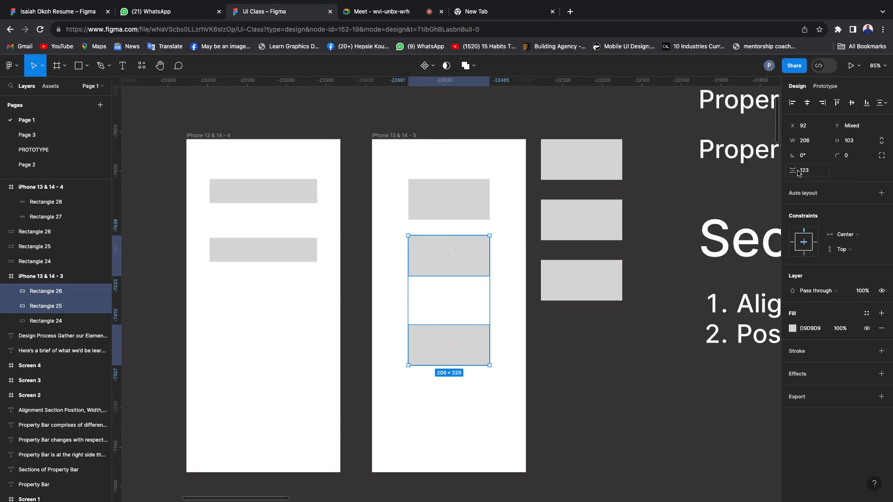
click(821, 175)
text(4)
key(Return)
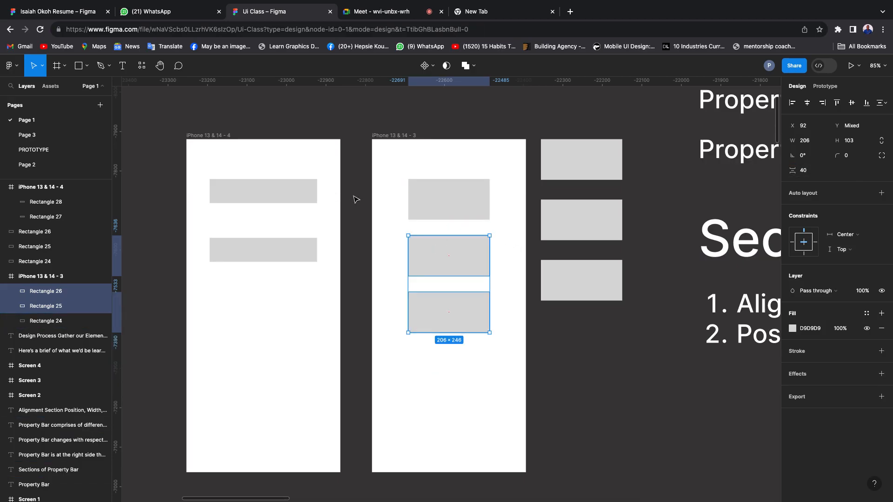
click(663, 227)
Select all three stacked rectangles in the iPhone 13 & 14 - 3 frame together and check their shared vertical spacing.
click(446, 204)
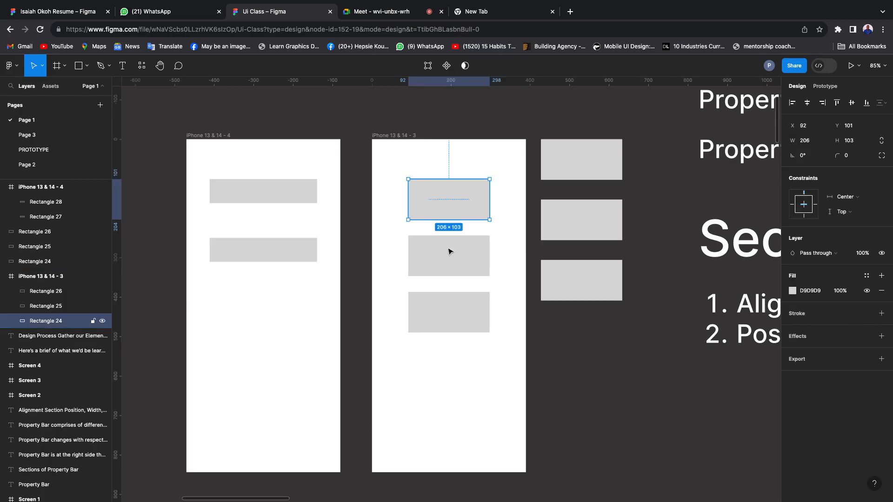
click(451, 254)
click(442, 215)
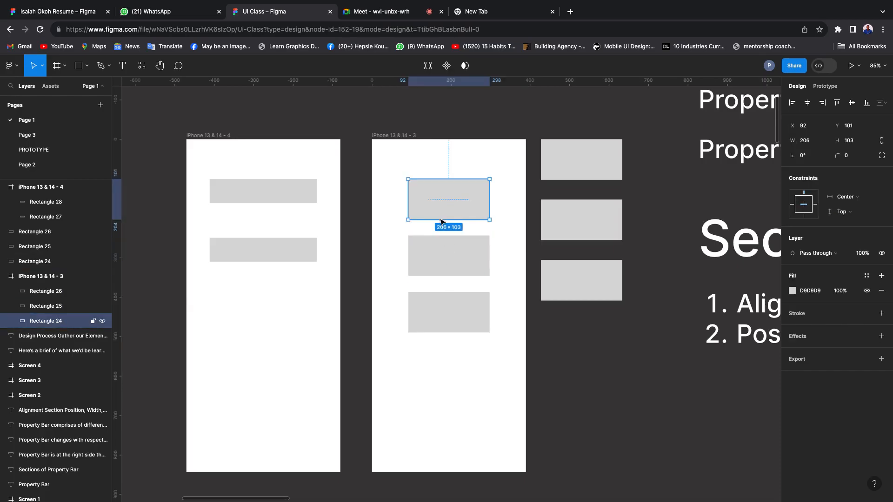
shift+click(442, 261)
shift+click(452, 303)
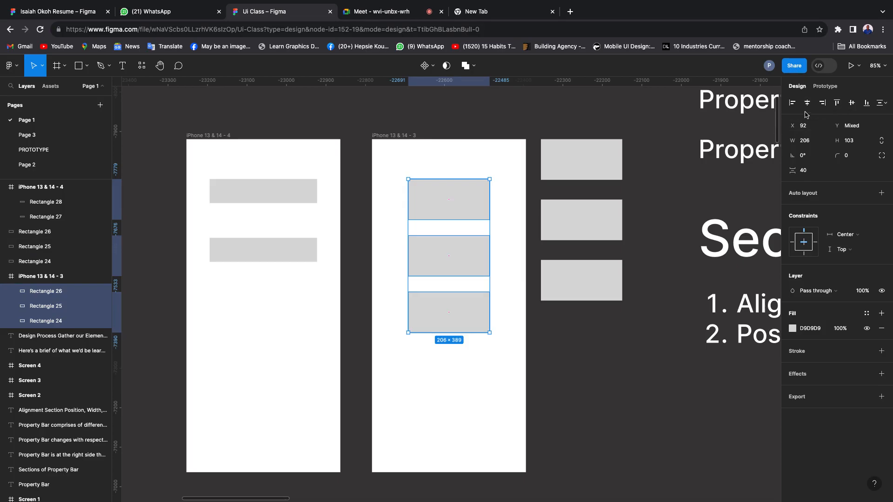
Resize the middle rectangle in the iPhone 13 & 14 - 3 frame to a width of 100 and a height of 120.
click(646, 146)
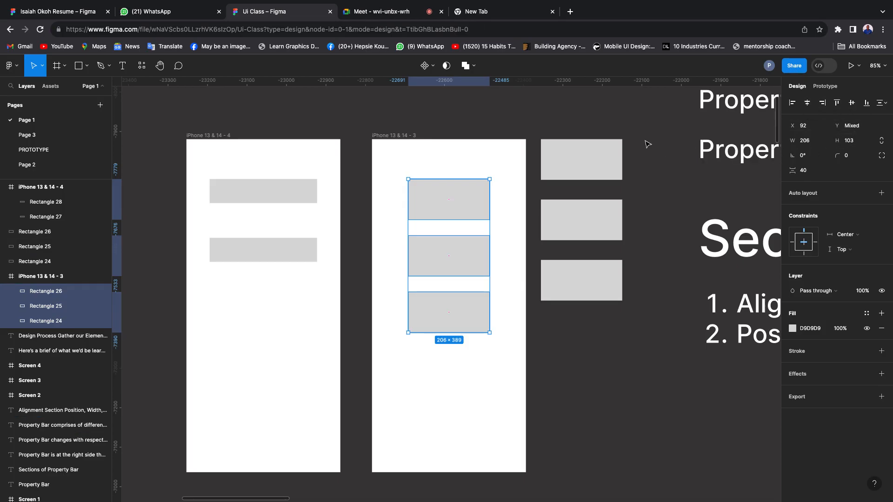
click(445, 246)
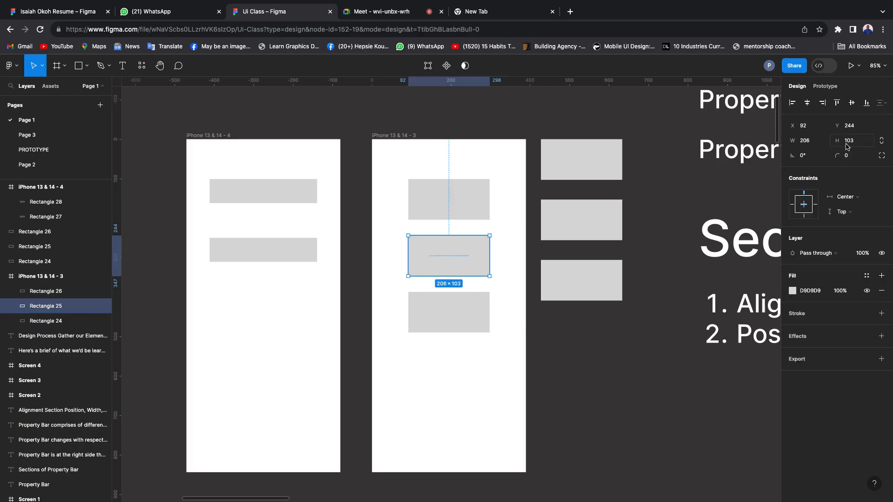
click(821, 140)
text(100)
key(Return)
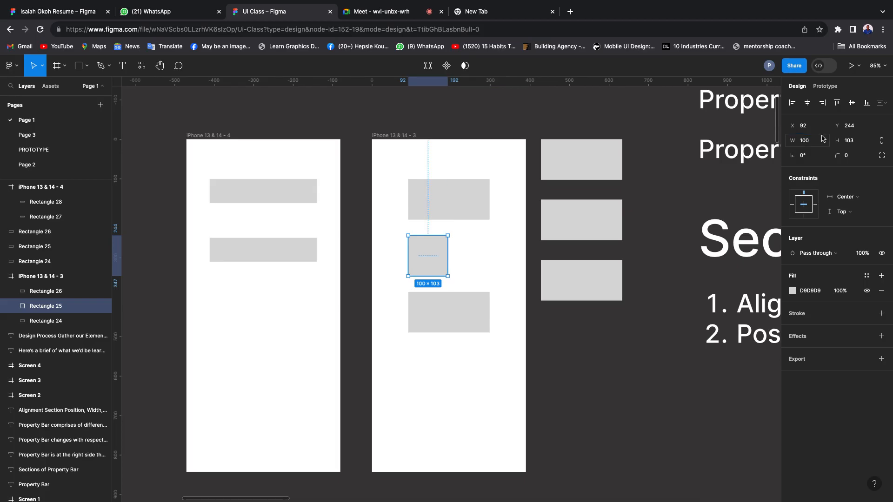
click(858, 145)
text(1)
key(Return)
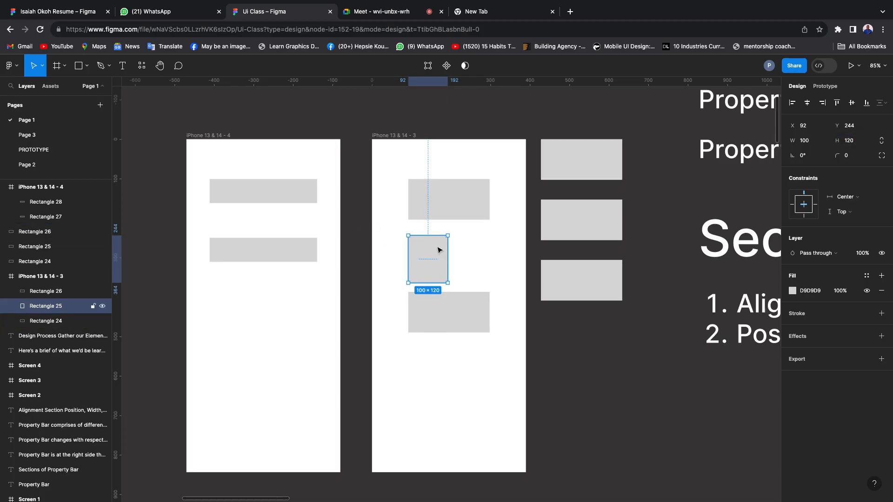
Set the vertical spacing between the resized middle rectangle and the lowest rectangle to 40.
shift+click(445, 312)
click(803, 173)
text(40)
key(Return)
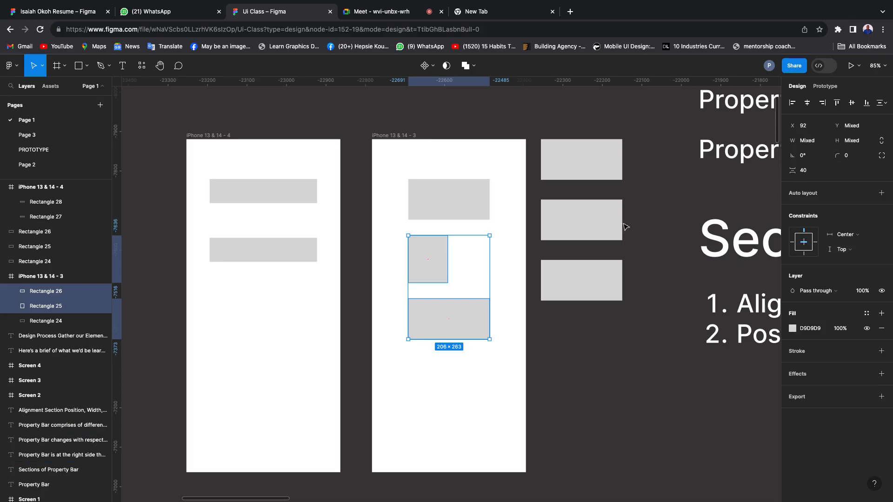
click(647, 186)
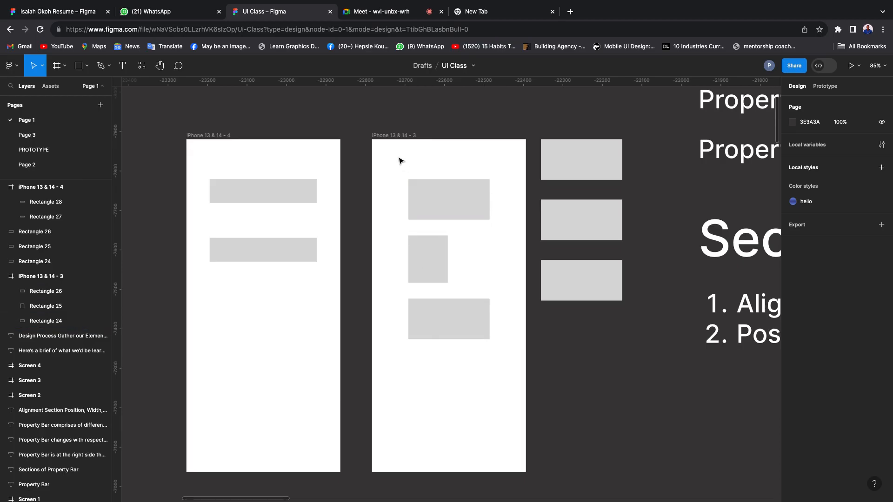
Review the numbered list under the Sections of Property Bar heading and select the lowest rectangle in the iPhone 13 & 14 - 3 frame.
scroll(398, 163, right, 3)
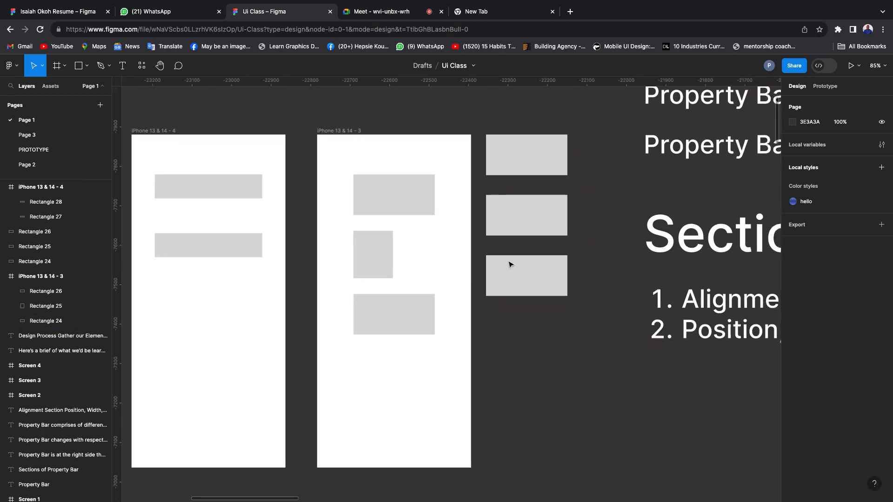
scroll(510, 268, right, 4)
scroll(507, 263, down, 5)
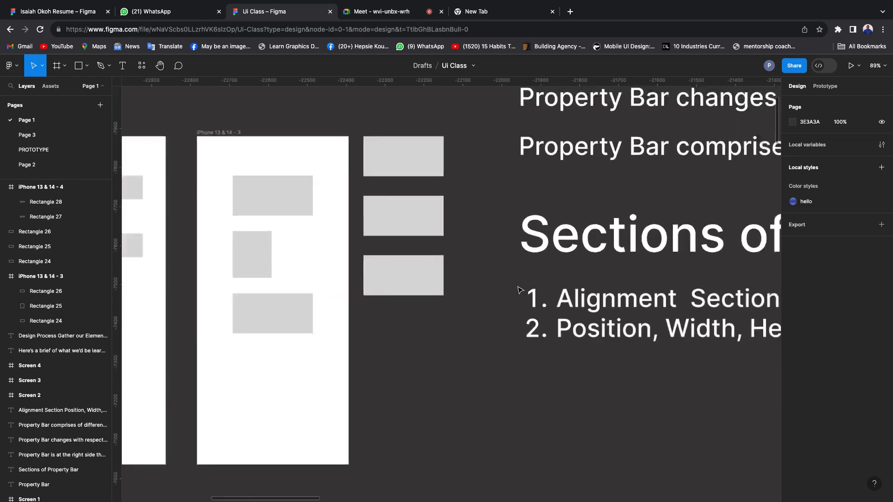
scroll(530, 290, up, 2)
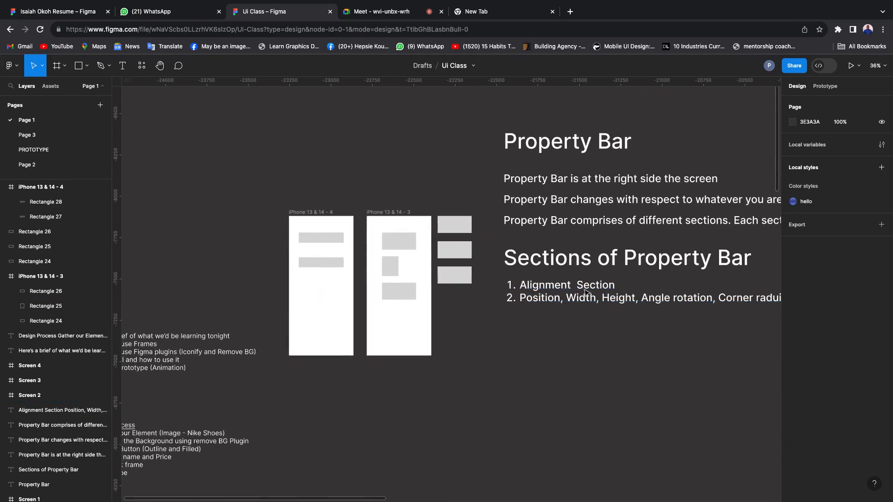
scroll(576, 291, right, 3)
scroll(576, 291, right, 2)
click(307, 309)
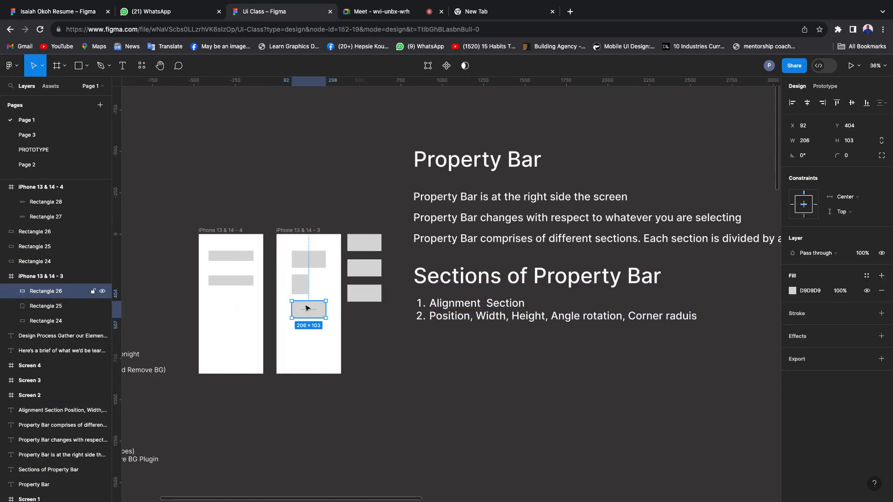
scroll(300, 302, up, 3)
scroll(368, 273, right, 3)
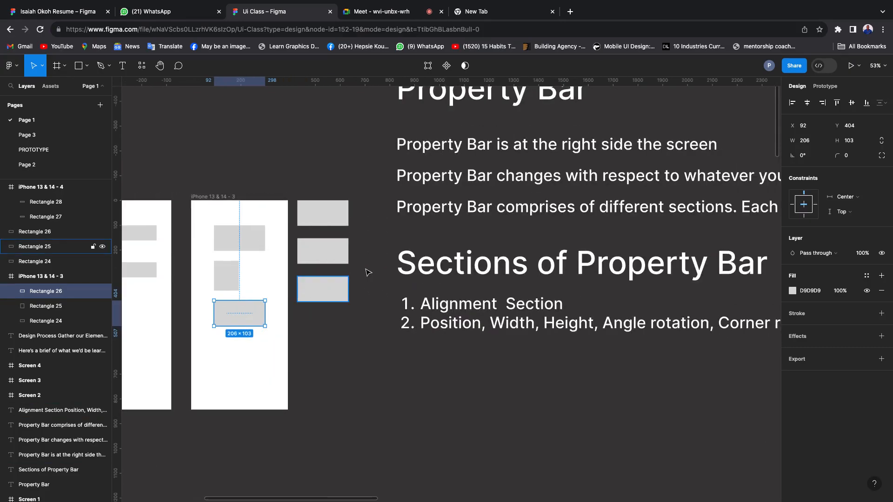
scroll(369, 271, down, 3)
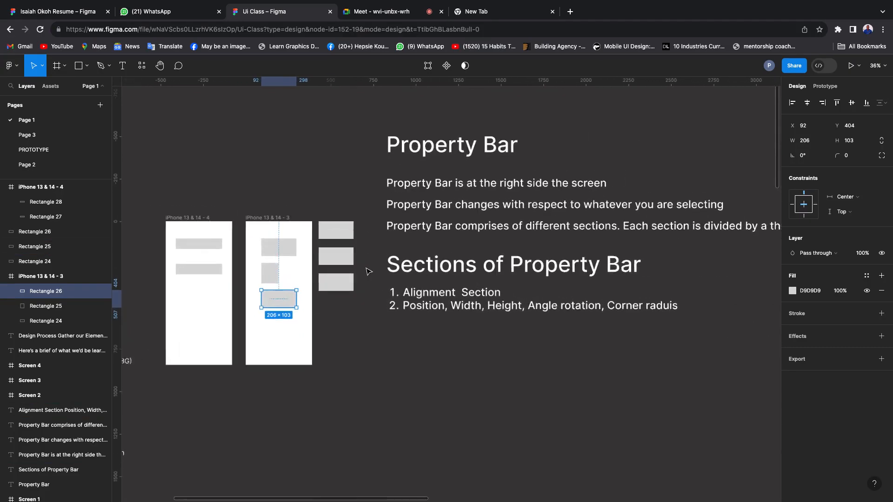
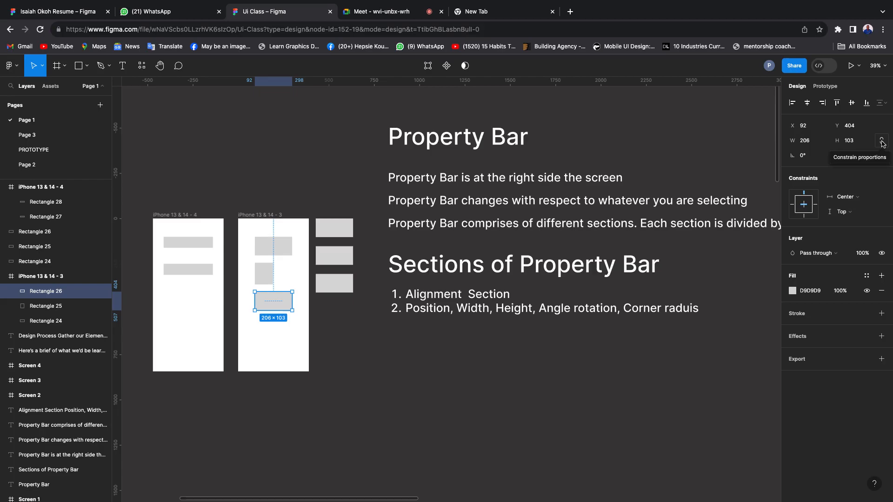
Set the lowest rectangle's height to 100 with its proportions unconstrained.
click(882, 143)
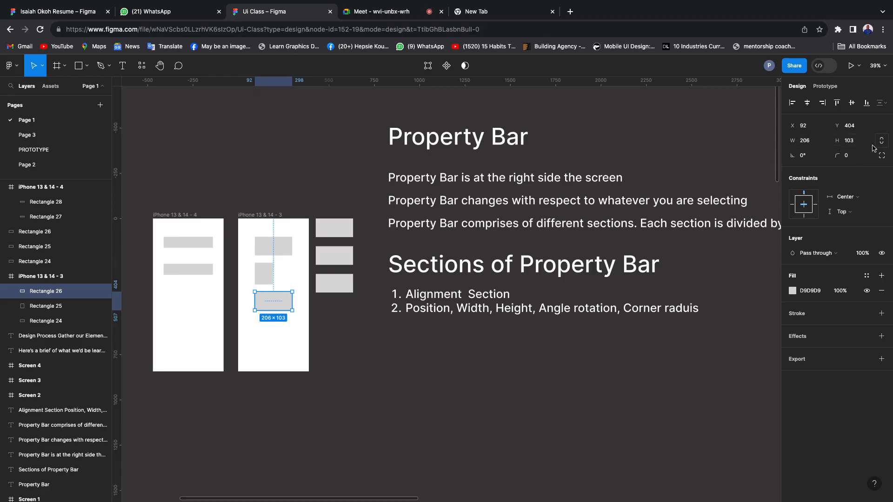
scroll(254, 307, up, 5)
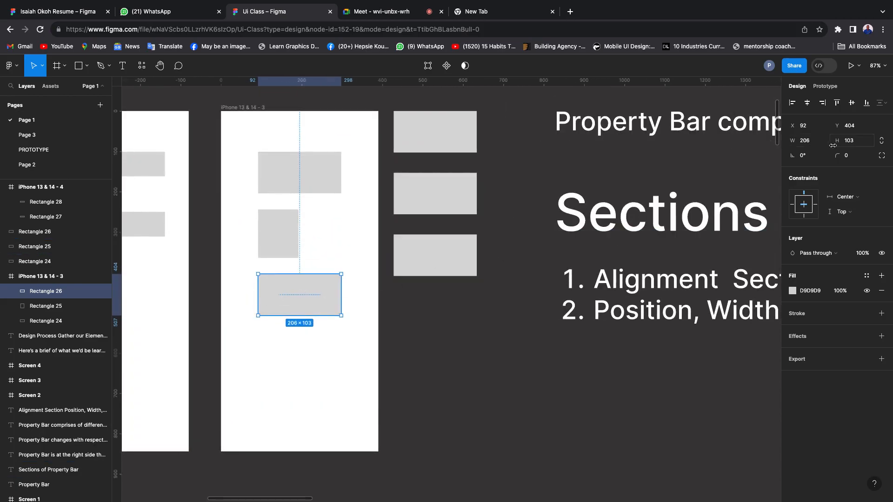
click(854, 145)
text(10)
key(Return)
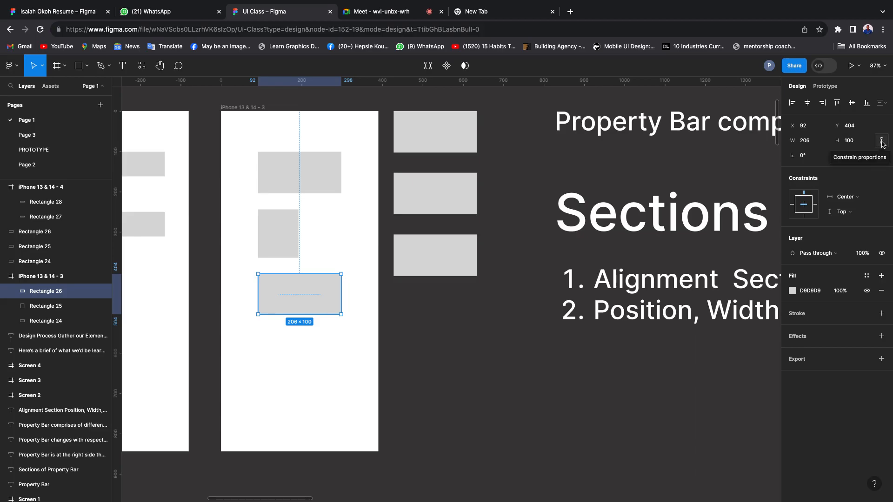
Constrain the lowest rectangle's proportions and set its width to 300.
click(810, 145)
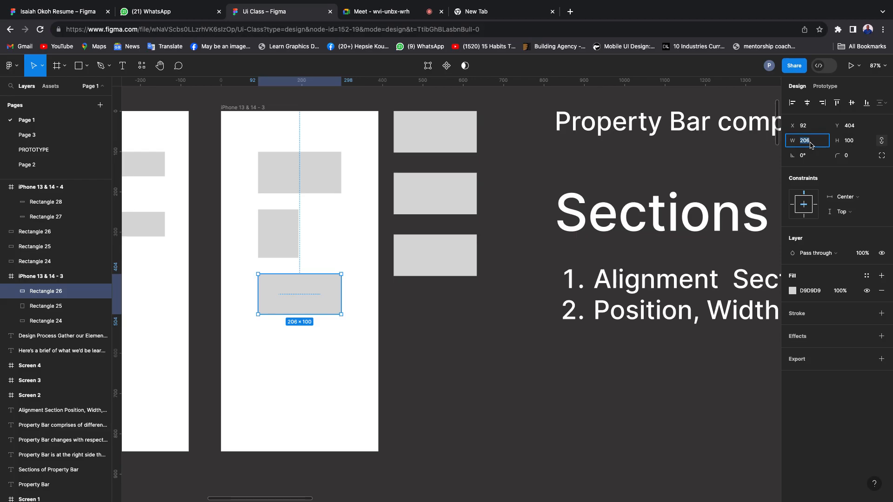
text(300)
key(Return)
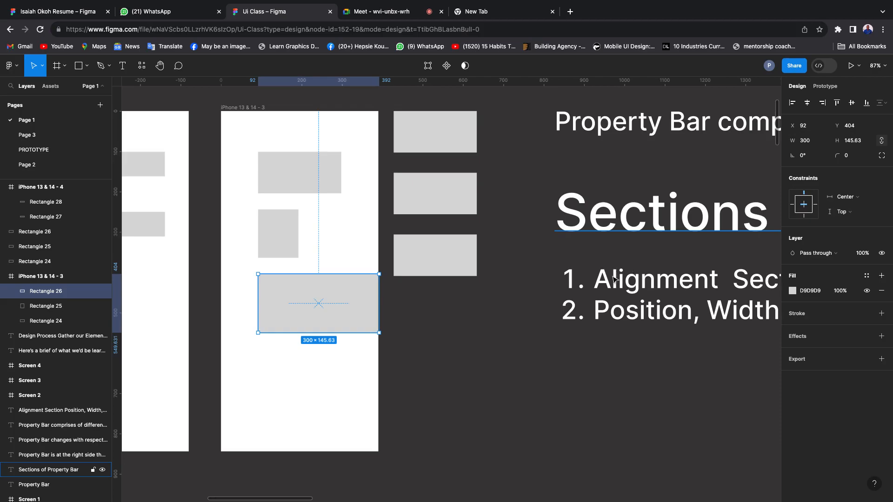
Move the enlarged rectangle to X 45 so it is centred horizontally in the iPhone 13 & 14 - 3 frame.
mouse_move(276, 280)
drag(313, 309, 293, 310)
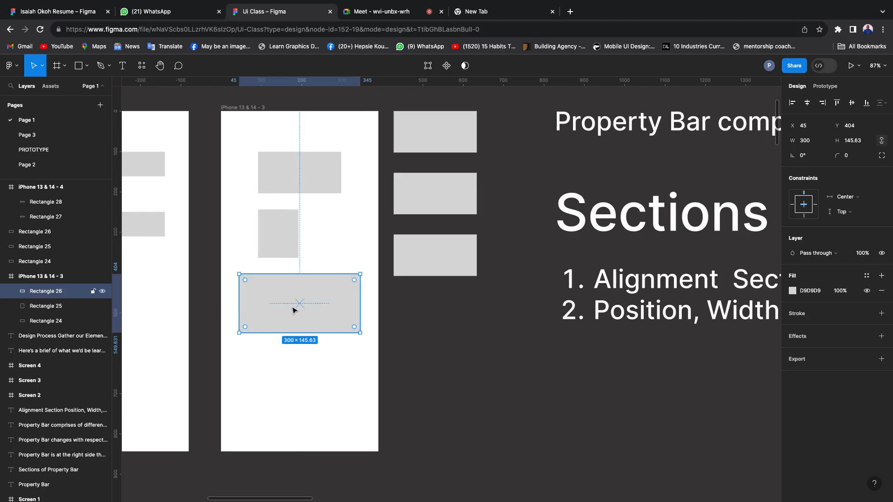
scroll(294, 308, left, 3)
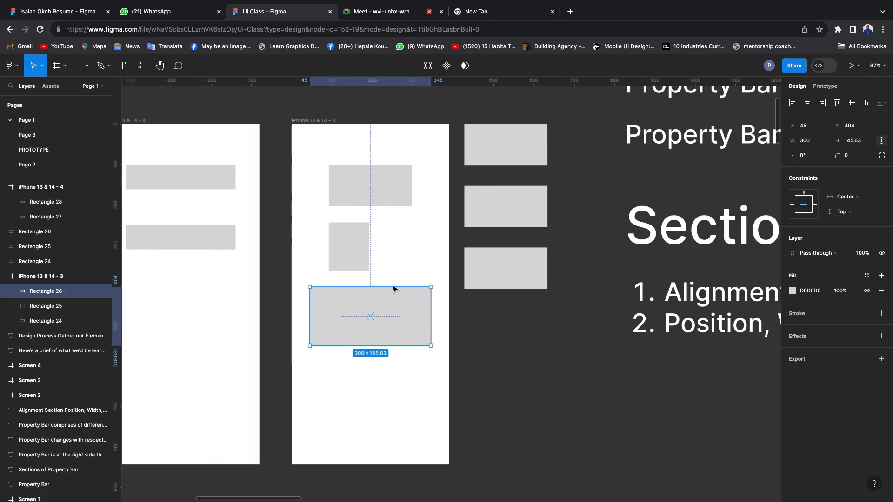
mouse_move(361, 315)
mouse_down()
mouse_move(354, 318)
mouse_move(384, 316)
mouse_move(371, 316)
mouse_up()
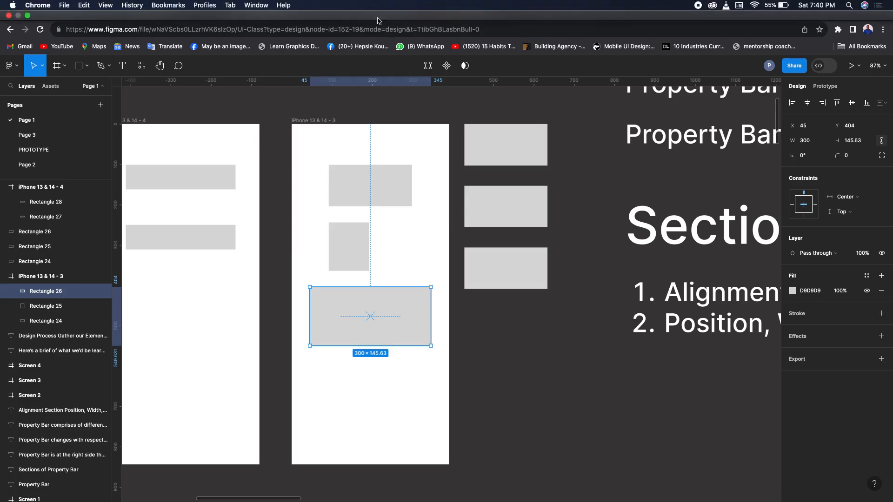
Copy the Sand Drift shoe image from the Screen 1 carousel to the empty canvas above the iPhone frames.
scroll(442, 242, down, 10)
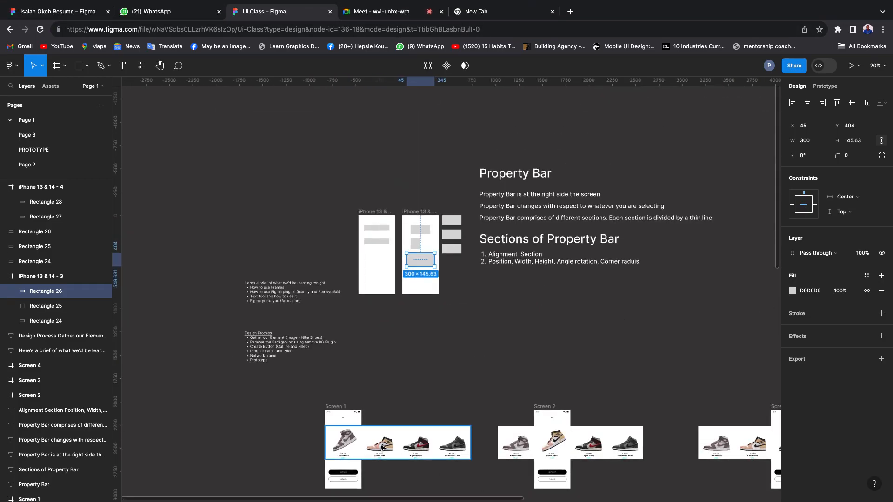
double_click(381, 448)
double_click(381, 447)
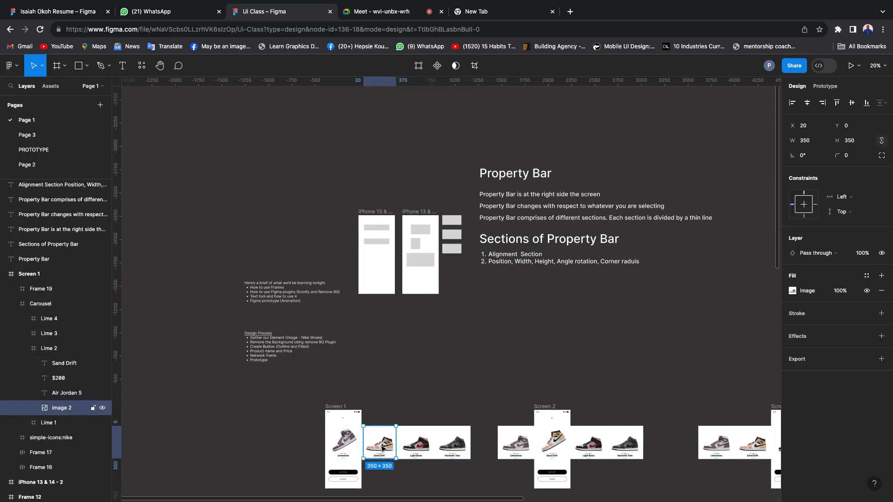
drag(382, 448, 335, 181)
scroll(335, 180, up, 5)
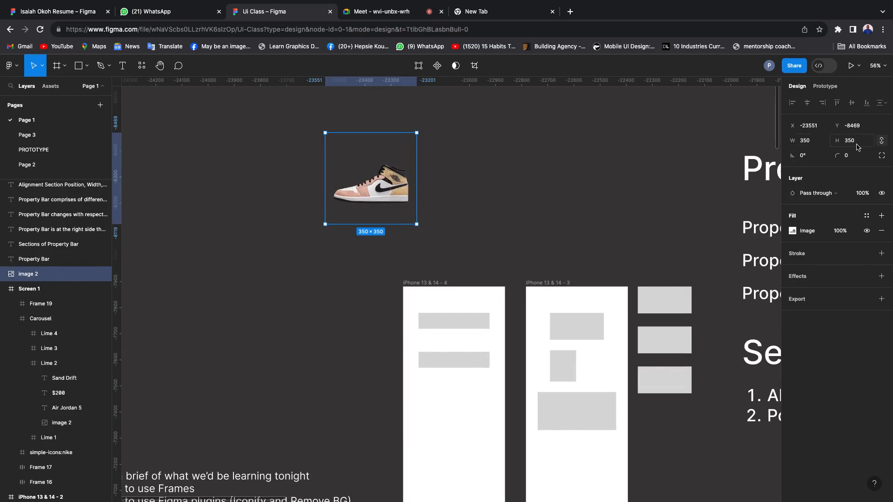
scroll(400, 156, up, 4)
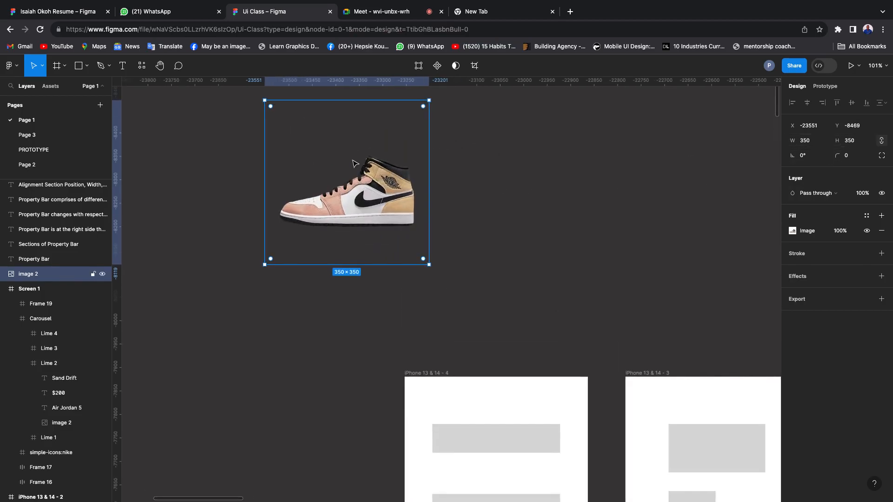
scroll(355, 166, up, 1)
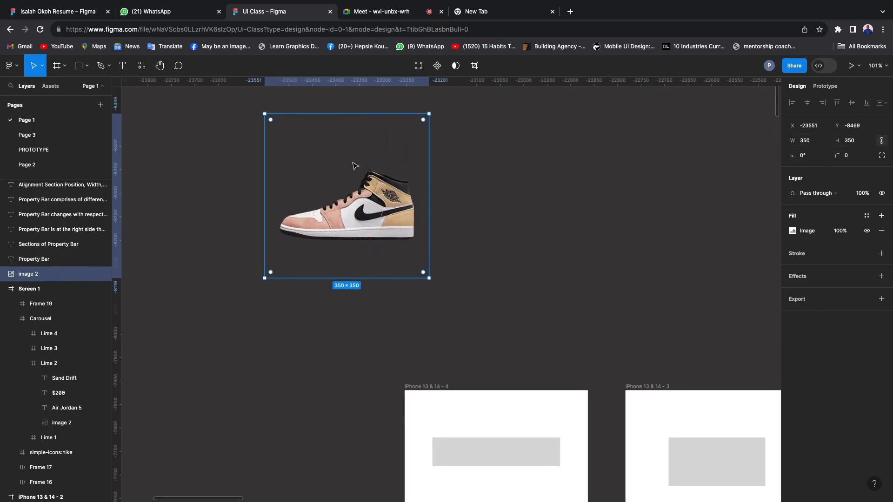
Try widening the copied shoe image to 500 with its proportions unconstrained, and undo the resize.
click(882, 141)
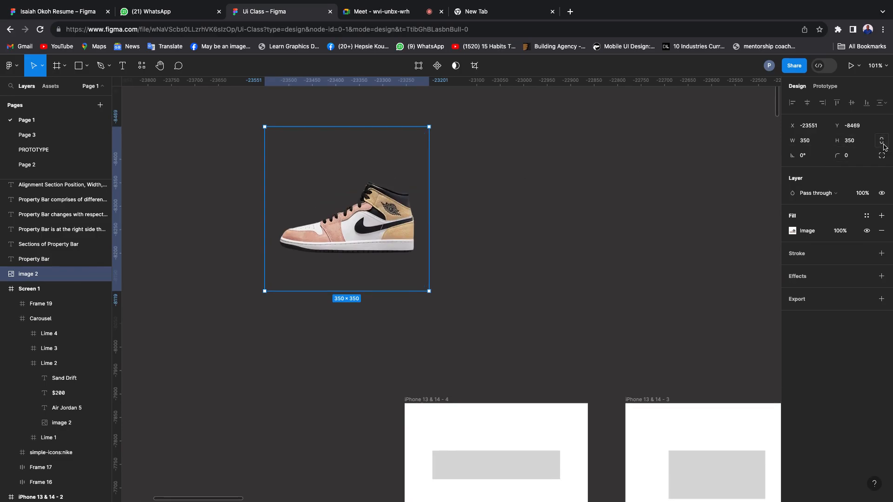
click(807, 142)
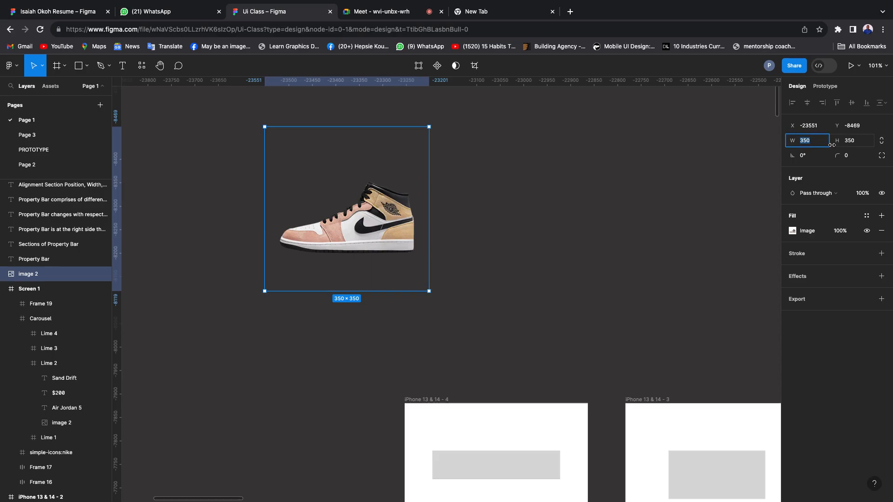
text(50)
key(Return)
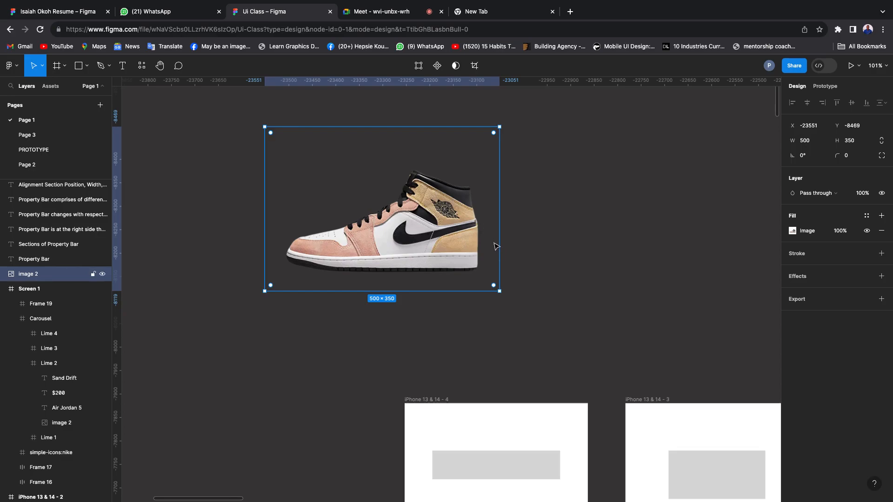
key(super+z)
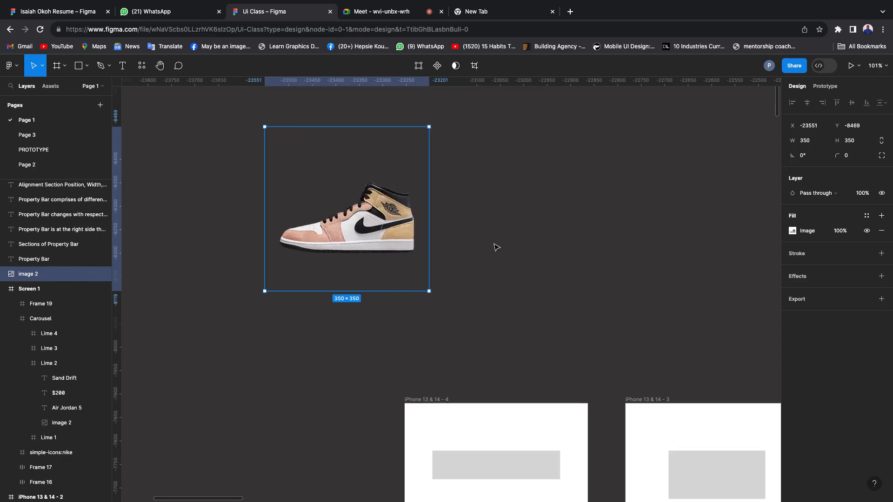
Constrain the shoe image's proportions and set its width to 500.
click(883, 144)
click(819, 142)
text(500)
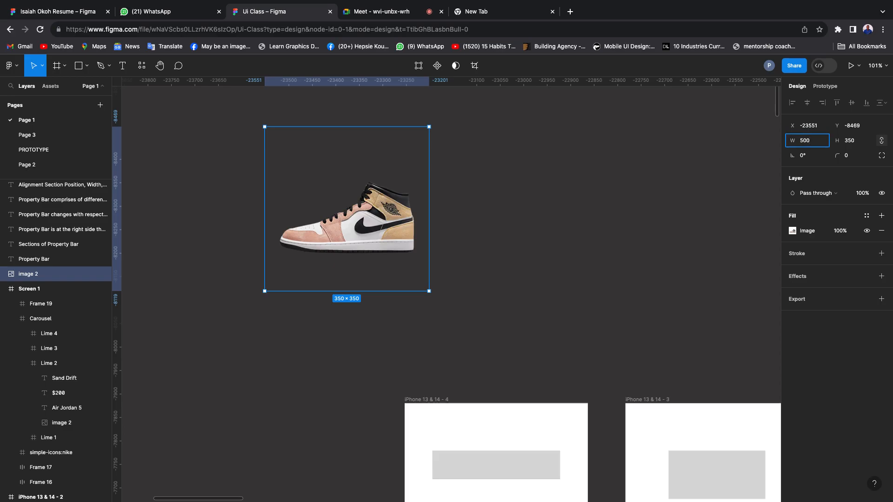
key(Return)
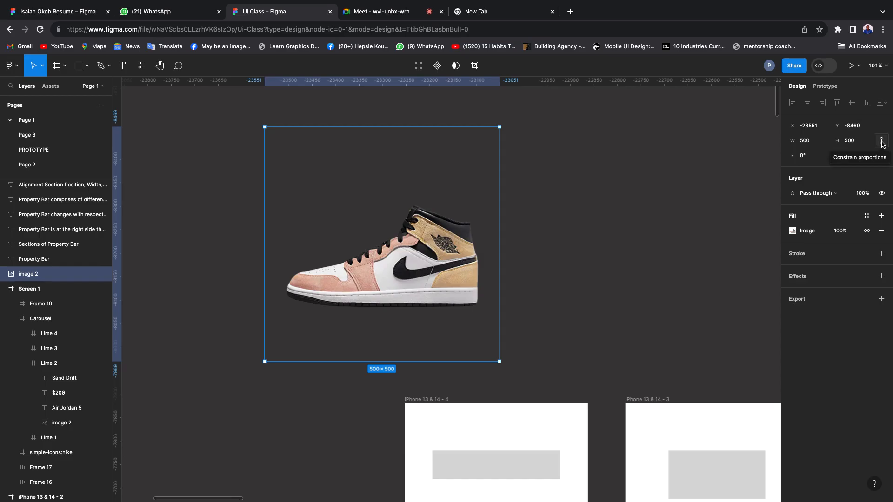
Delete the copied shoe image from the canvas.
scroll(458, 195, down, 5)
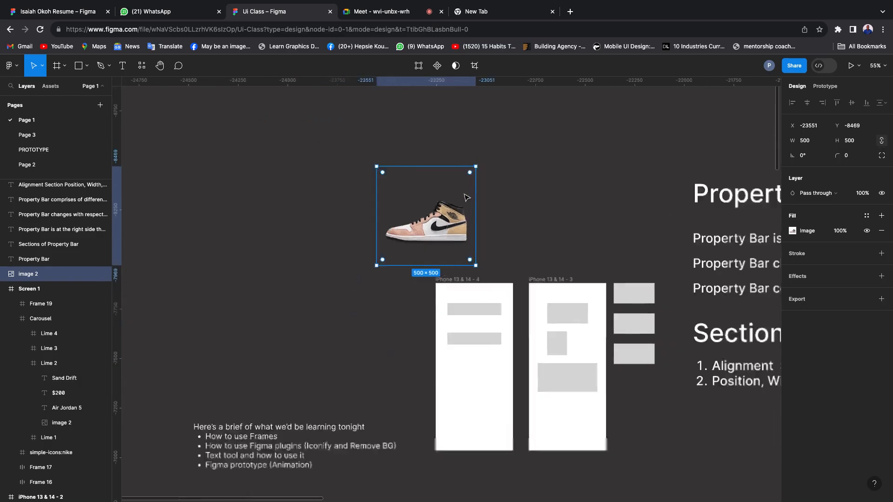
scroll(467, 198, down, 3)
key(Delete)
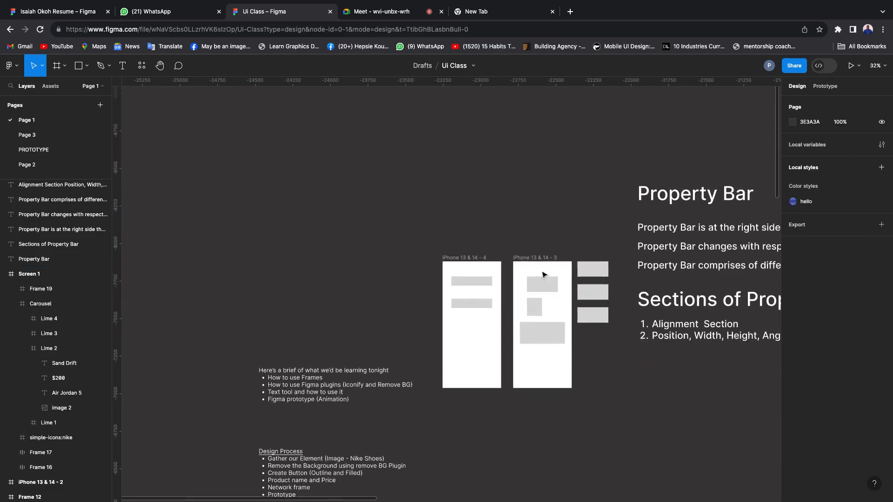
Delete the upper gray rectangle from the iPhone 13 & 14 - 4 frame and select the remaining one.
click(486, 282)
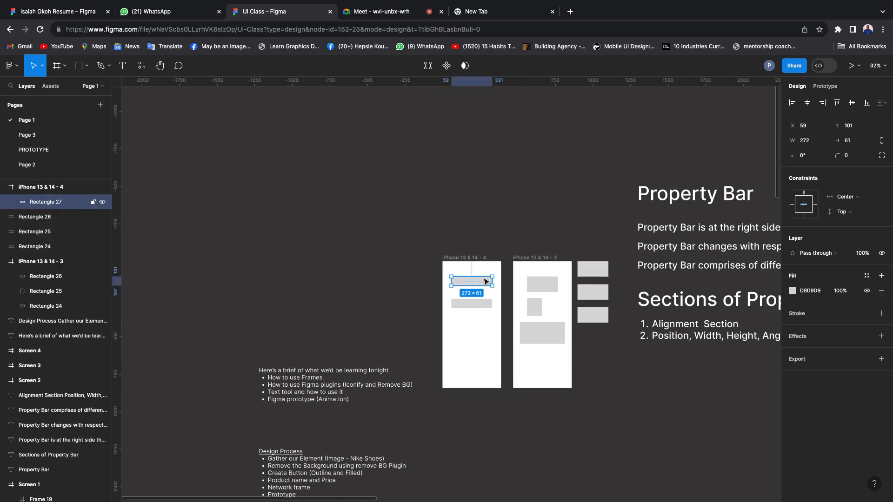
scroll(493, 275, up, 5)
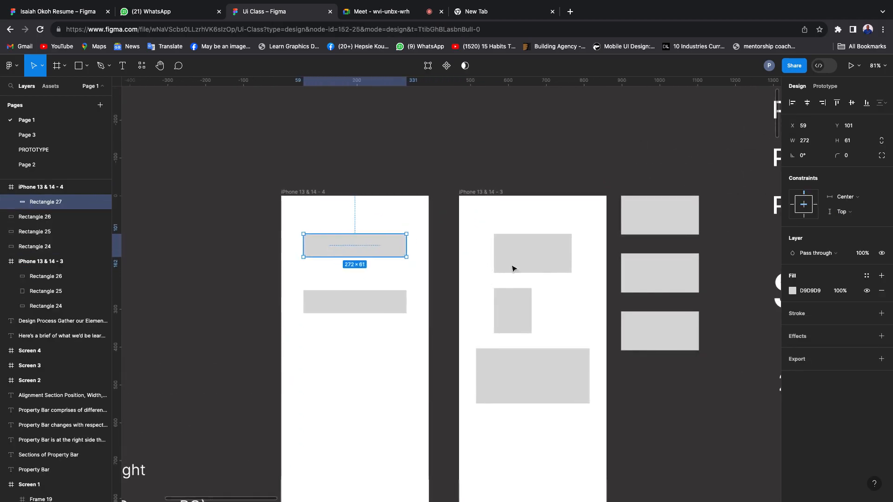
scroll(636, 189, down, 2)
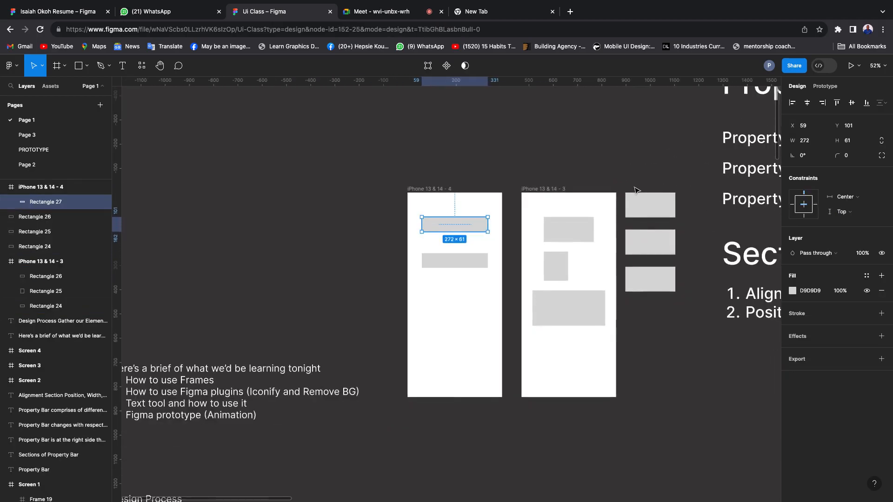
scroll(636, 189, right, 3)
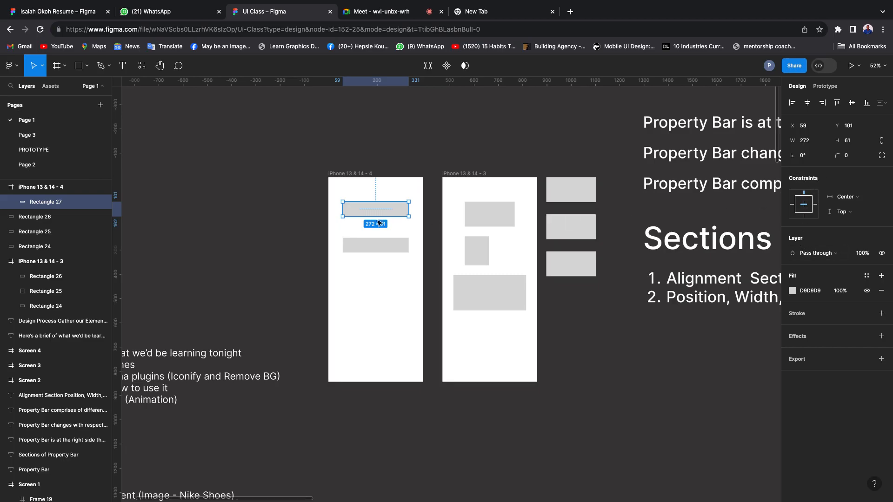
key(Delete)
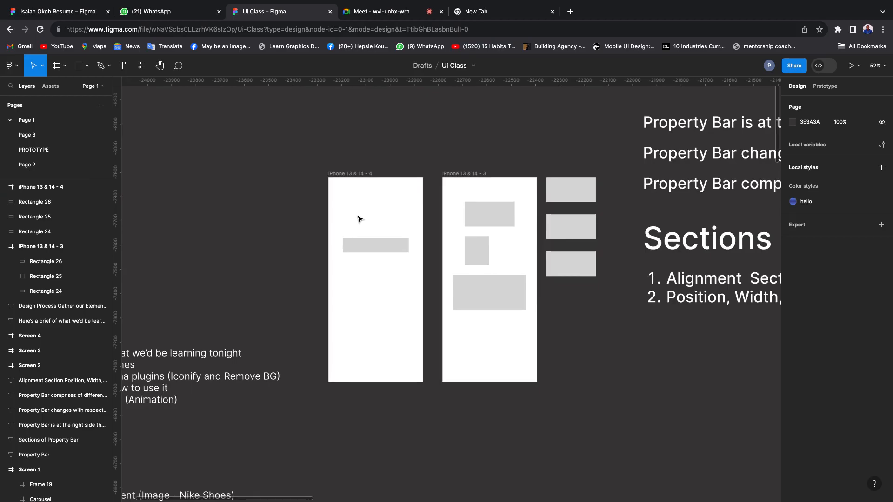
click(361, 243)
key(ctrl+d)
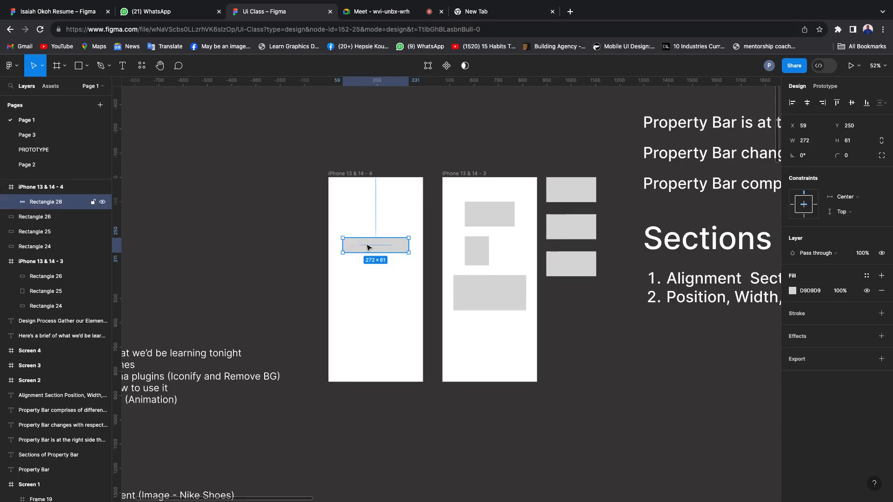
Add "Constraint" as the third item of the numbered list below the Sections of Property Bar heading.
click(769, 66)
scroll(709, 269, right, 5)
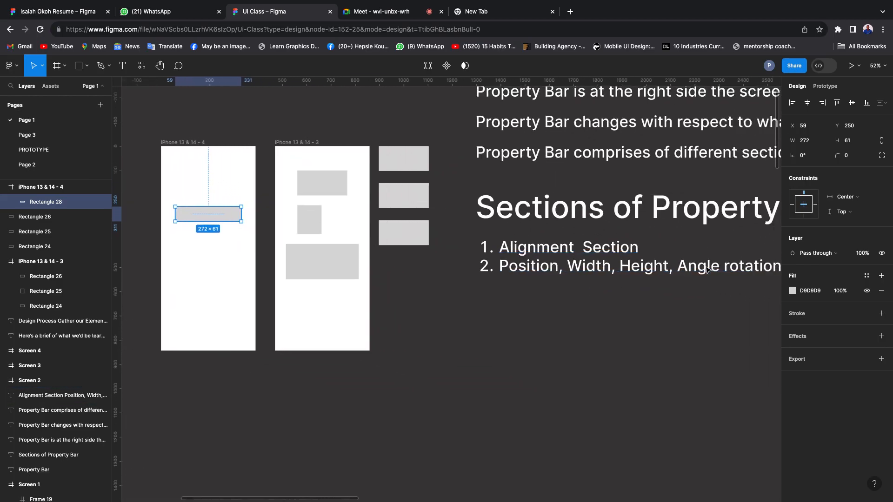
scroll(707, 271, right, 3)
scroll(706, 268, down, 2)
scroll(705, 268, down, 6)
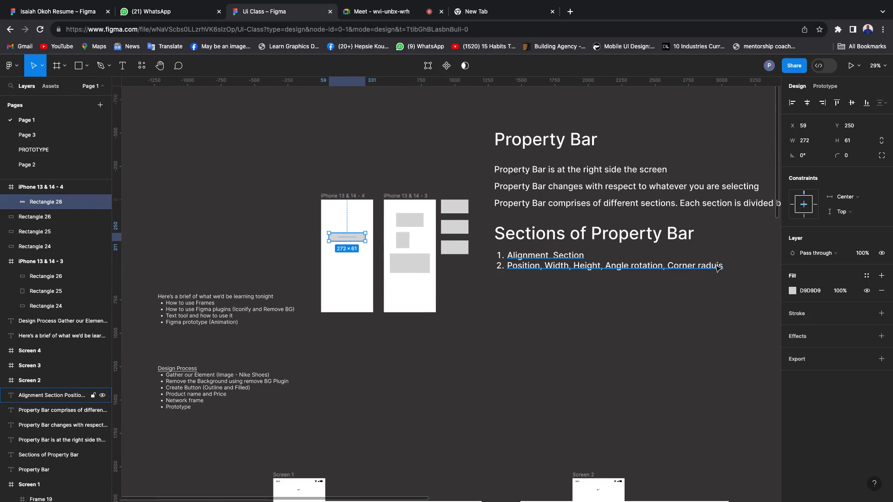
click(718, 268)
double_click(718, 265)
click(722, 264)
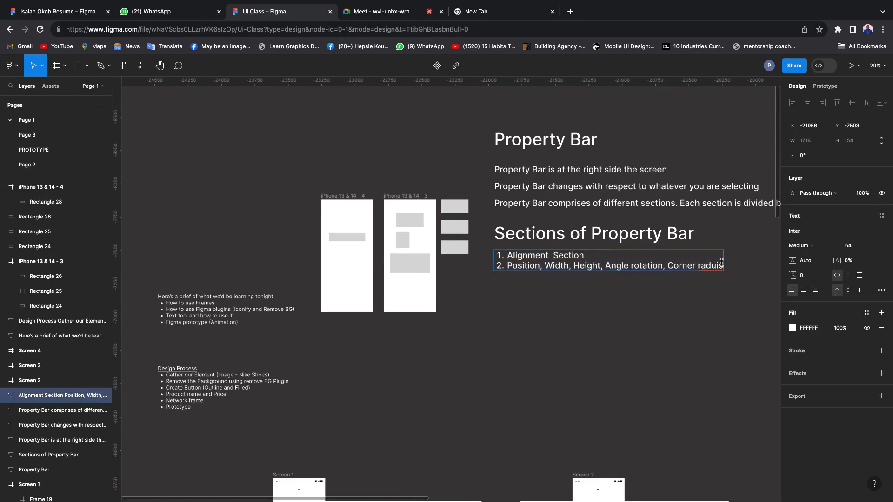
key(Return)
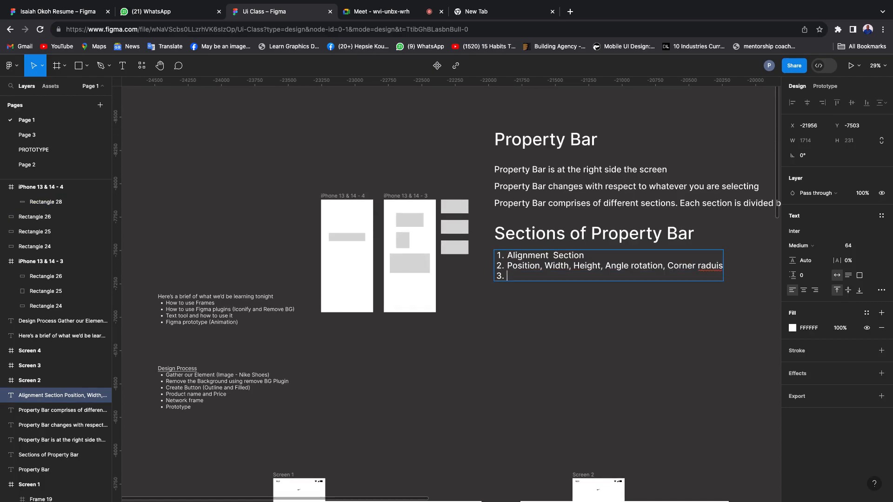
text(Const)
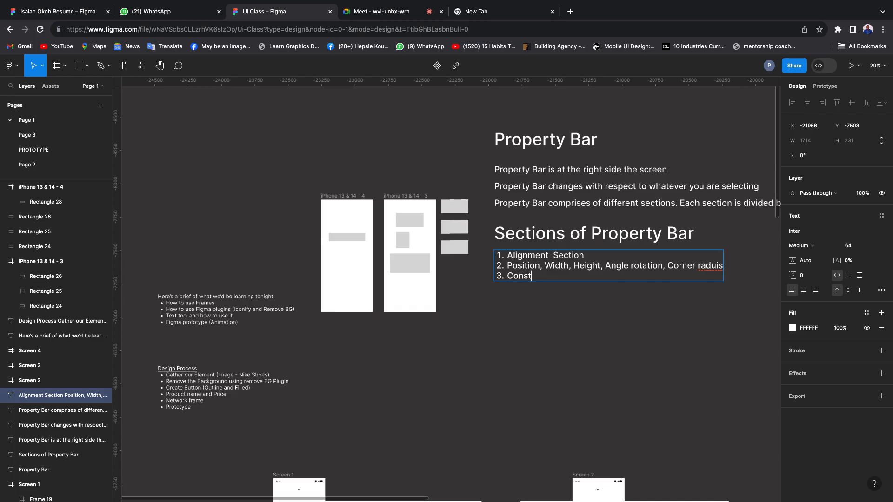
text(riant)
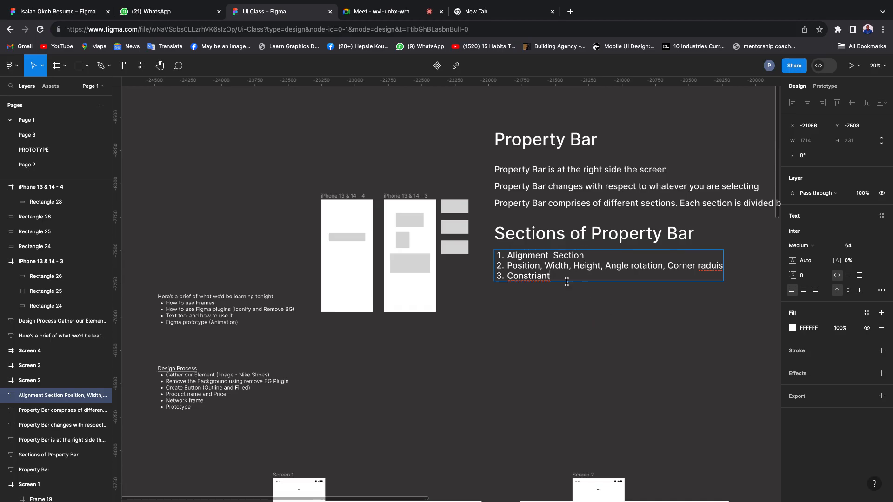
key(BackSpace)
key(BackSpace)
key(BackSpace)
text(aint)
key(Escape)
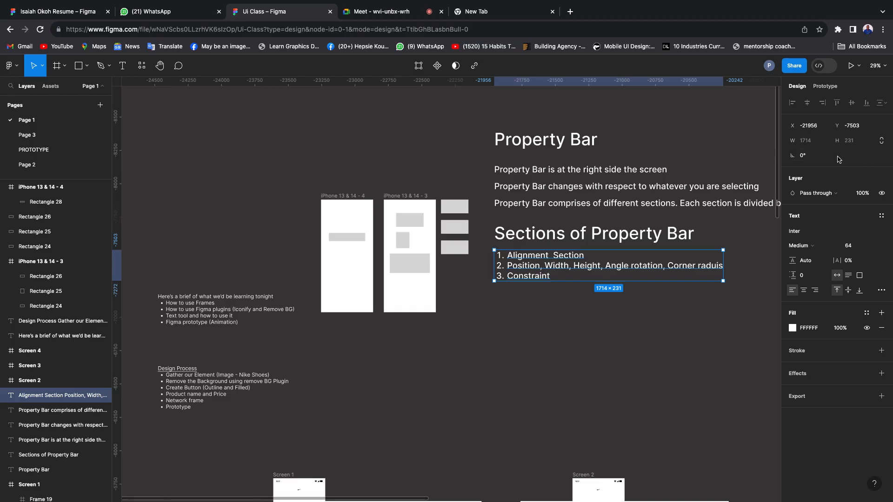
Try lengthening the iPhone 13 & 14 - 4 frame to a height of about 1150 with its rectangle constrained to Top.
click(356, 197)
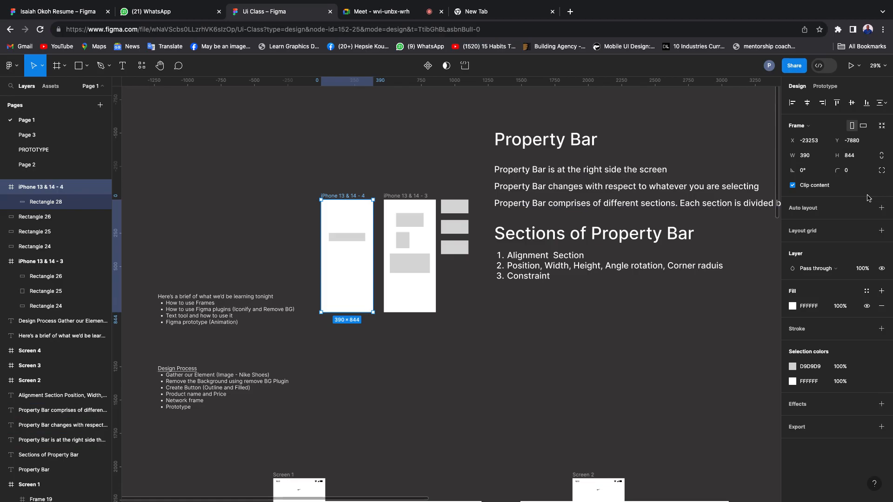
scroll(336, 241, up, 3)
click(338, 238)
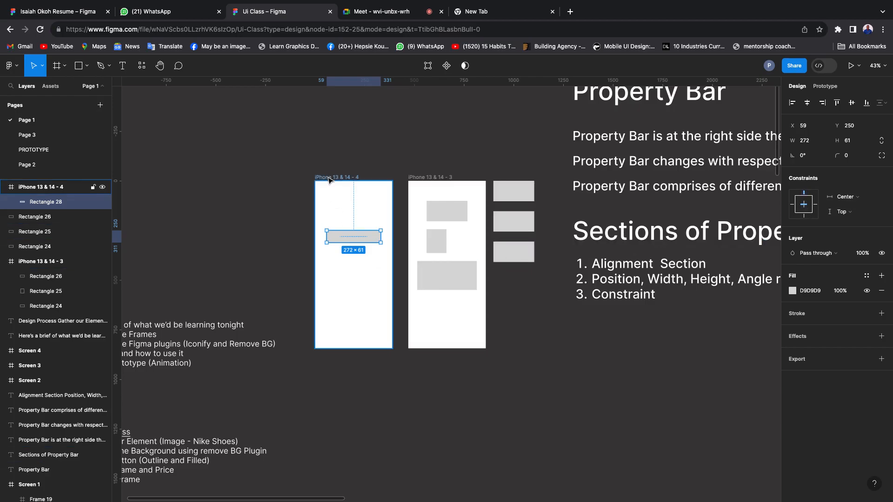
click(344, 299)
drag(347, 364, 348, 410)
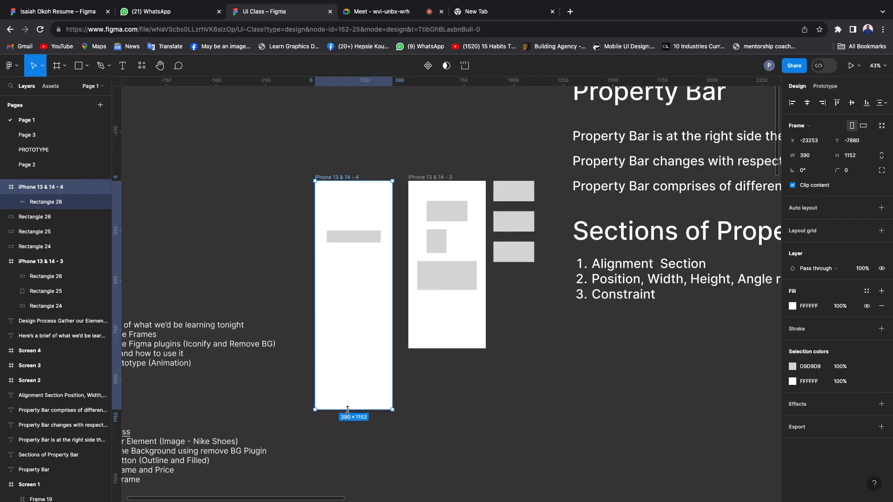
drag(348, 409, 346, 409)
click(342, 240)
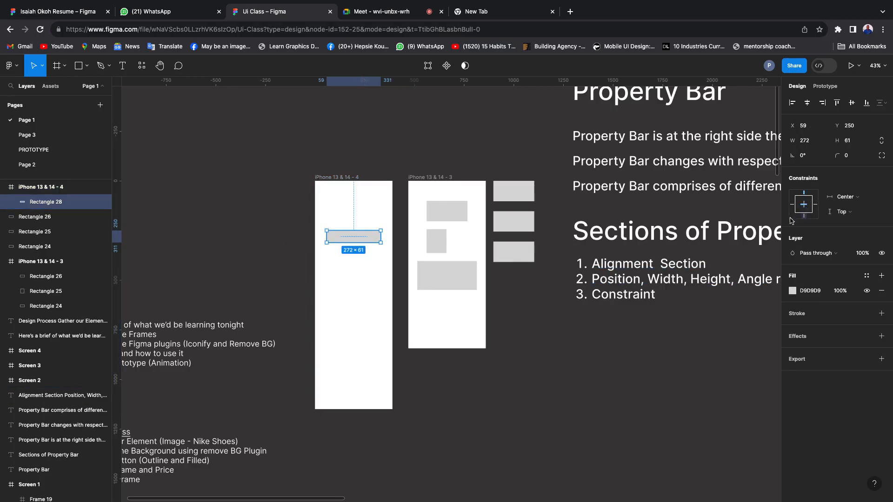
click(377, 311)
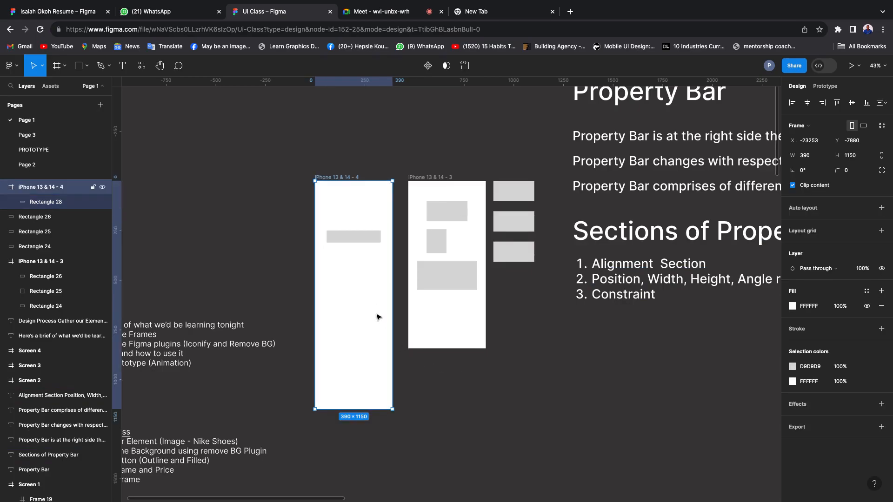
Compare the properties of the rectangle inside the iPhone 13 & 14 - 4 frame with those of a loose rectangle on the canvas.
click(358, 244)
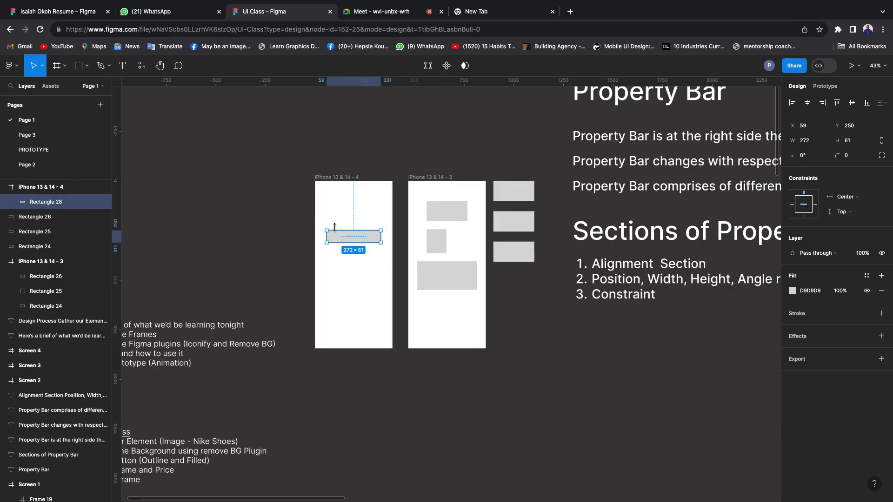
click(511, 195)
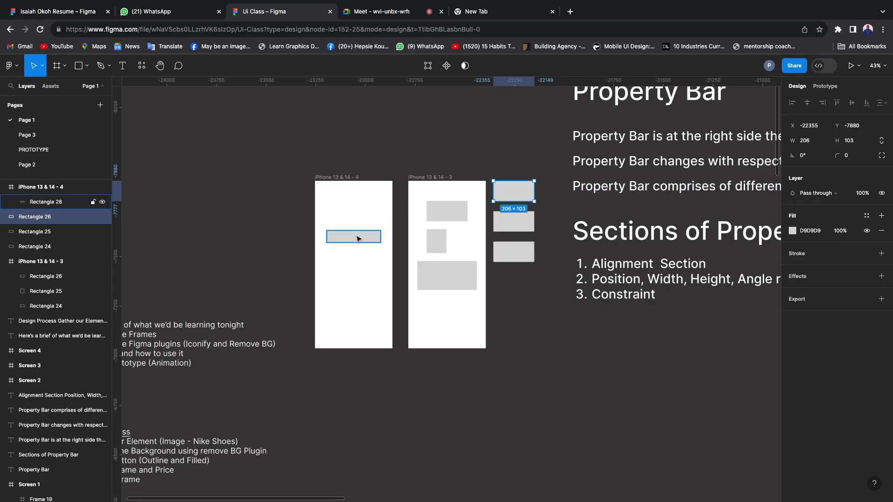
click(357, 239)
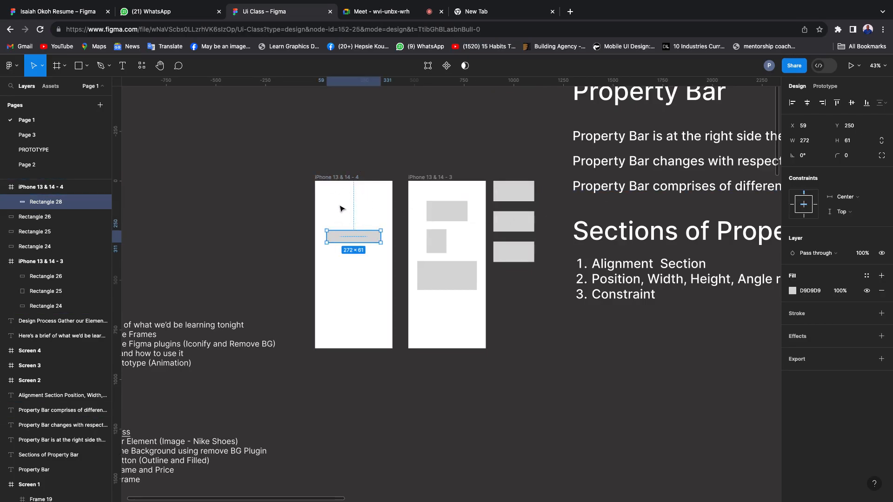
click(324, 178)
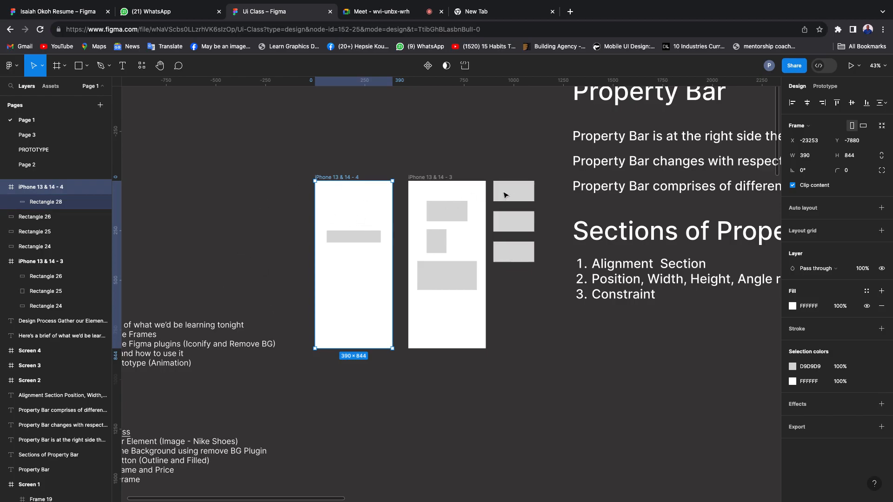
Move the iPhone 13 & 14 - 3 frame closer to the iPhone 13 & 14 - 4 frame.
click(421, 190)
mouse_move(421, 190)
mouse_down()
mouse_move(411, 190)
mouse_move(433, 188)
mouse_up()
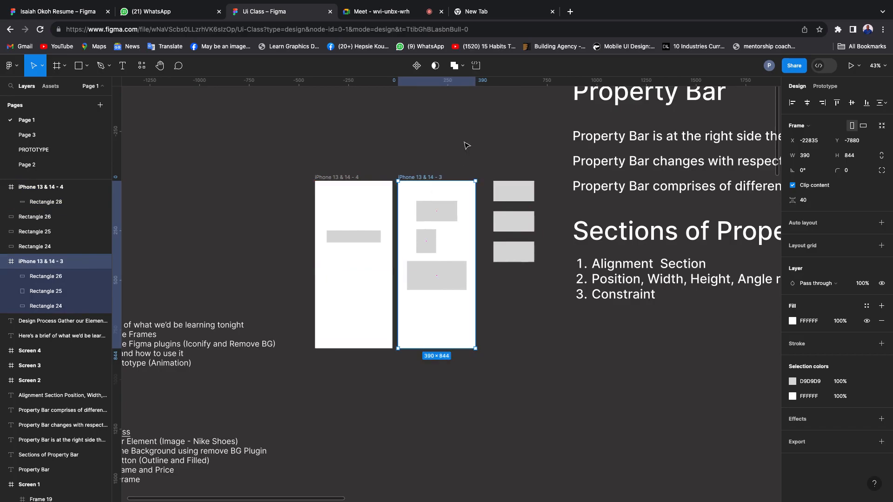
click(477, 146)
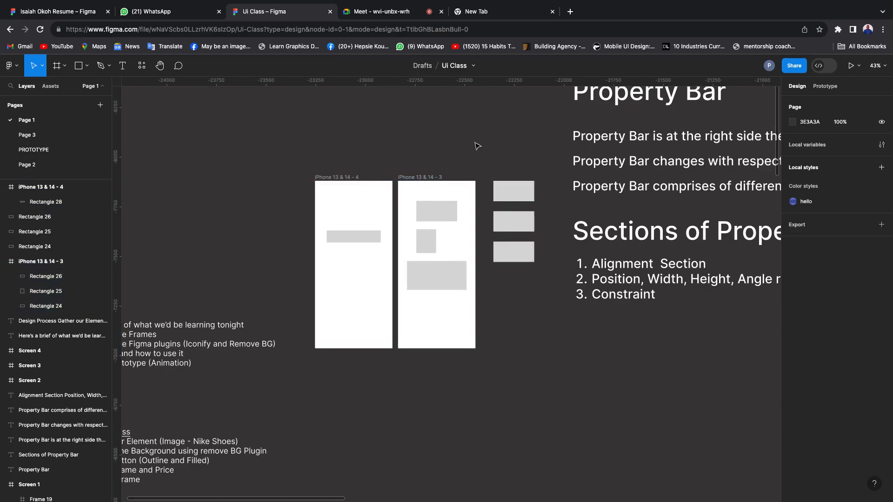
Wrap the three loose gray rectangles in a frame and move it to the empty canvas beyond the iPhone 13 & 14 - 4 frame.
drag(484, 161, 535, 230)
drag(550, 262, 550, 267)
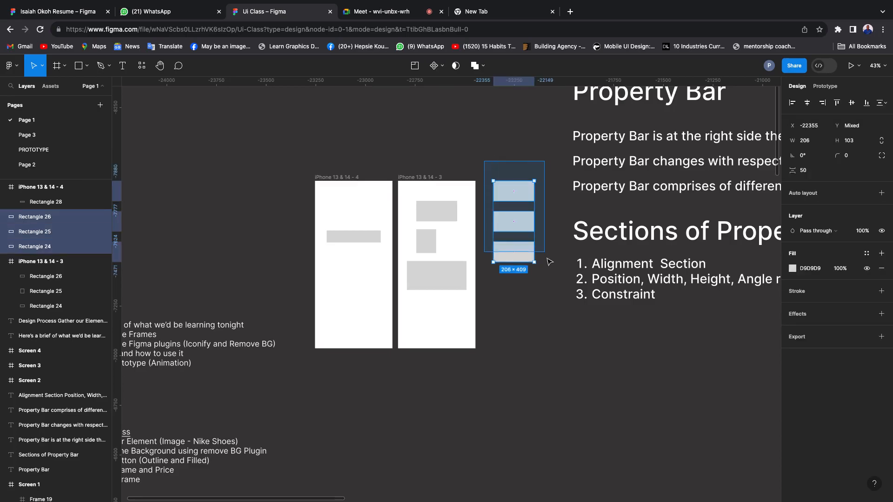
right_click(505, 197)
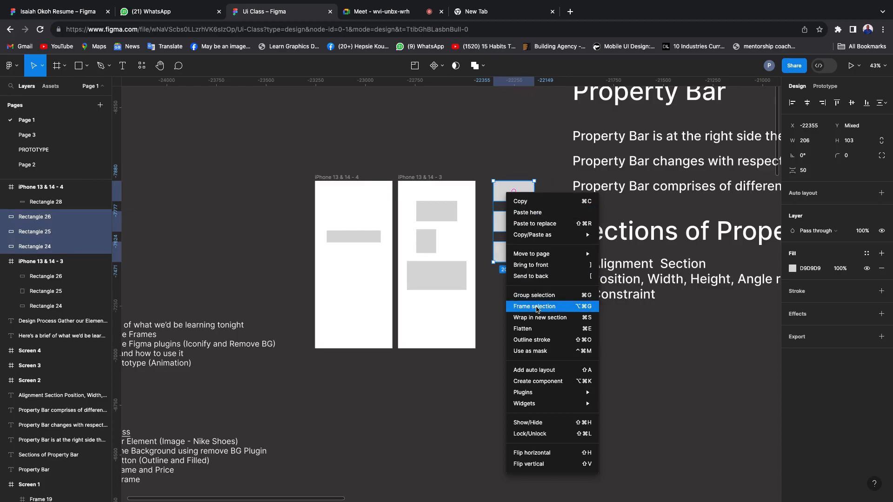
click(533, 308)
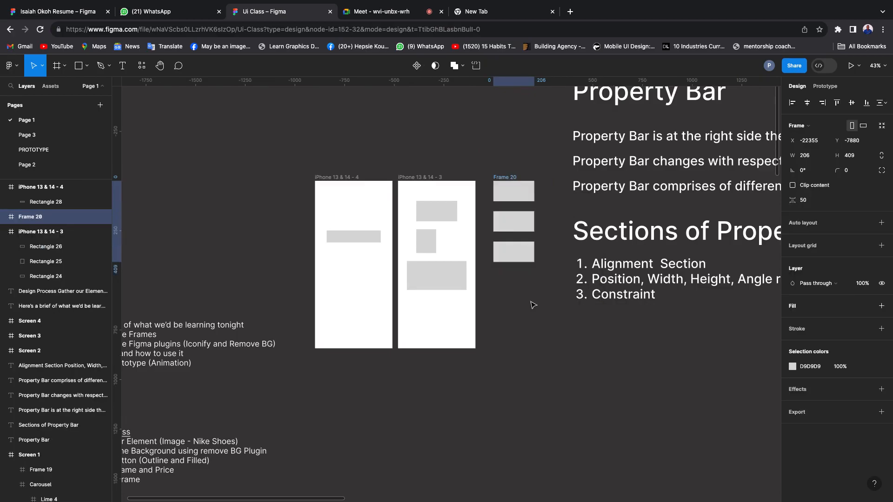
drag(507, 197, 229, 143)
Set the vertical constraint of the rectangle in the iPhone 13 & 14 - 4 frame to Bottom and stretch the frame to about 1030 high.
click(351, 238)
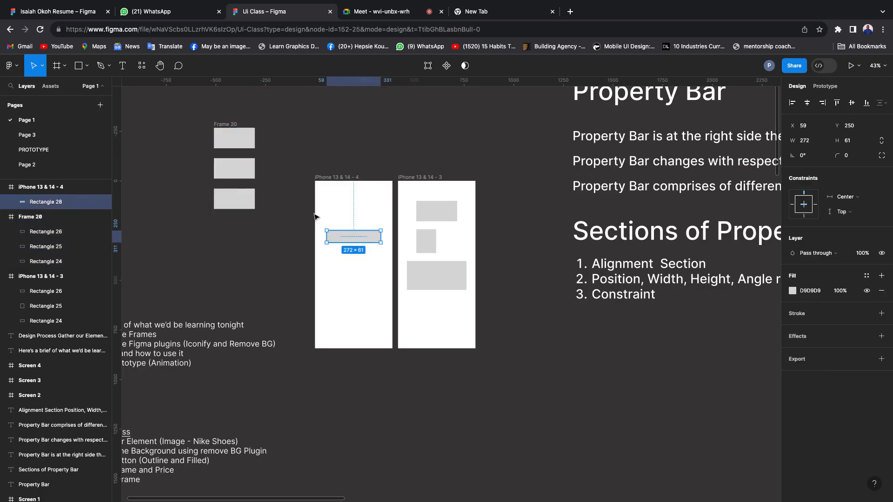
click(805, 216)
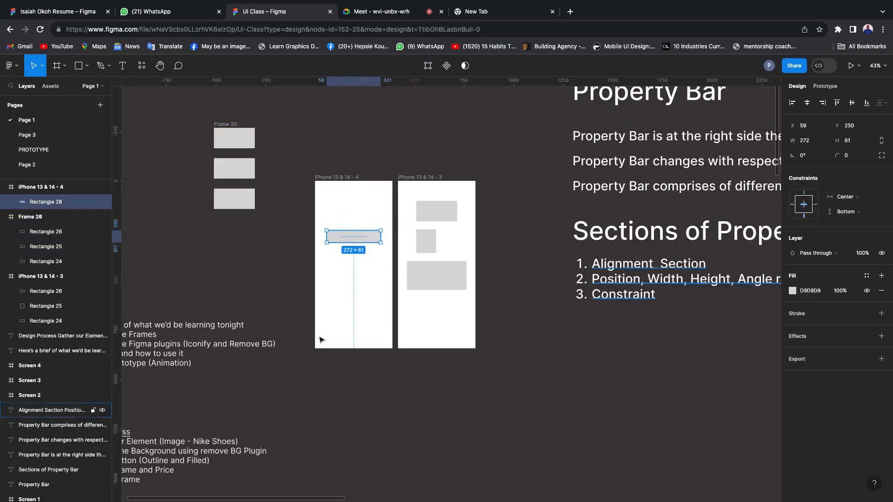
click(352, 348)
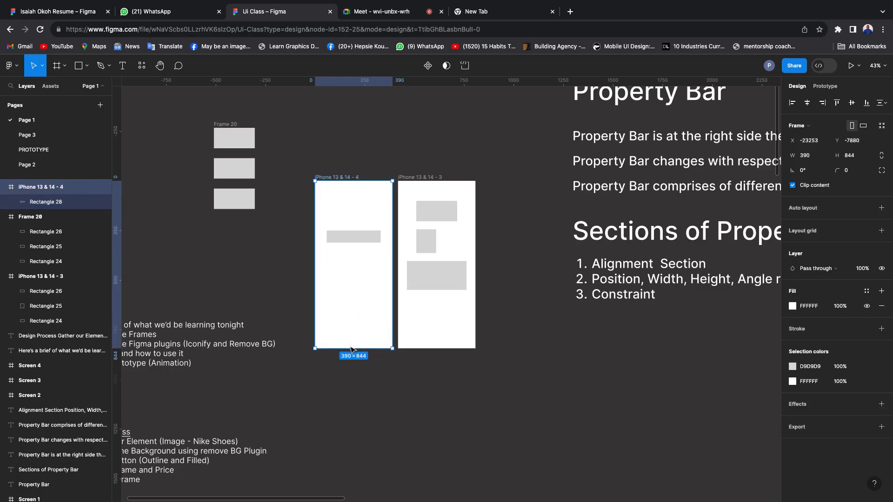
drag(349, 354, 346, 427)
drag(344, 374, 325, 383)
drag(328, 338, 332, 386)
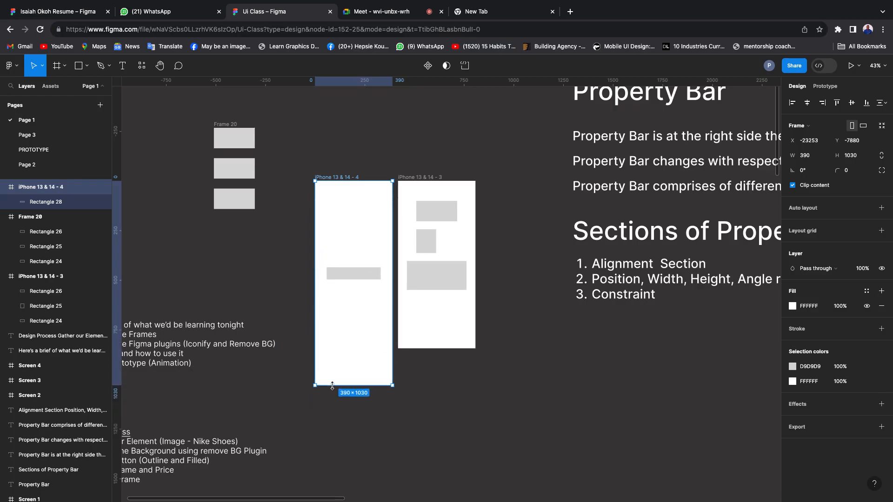
Check the rectangle's position and shrink the iPhone 13 & 14 - 4 frame back to a height of 844.
click(348, 271)
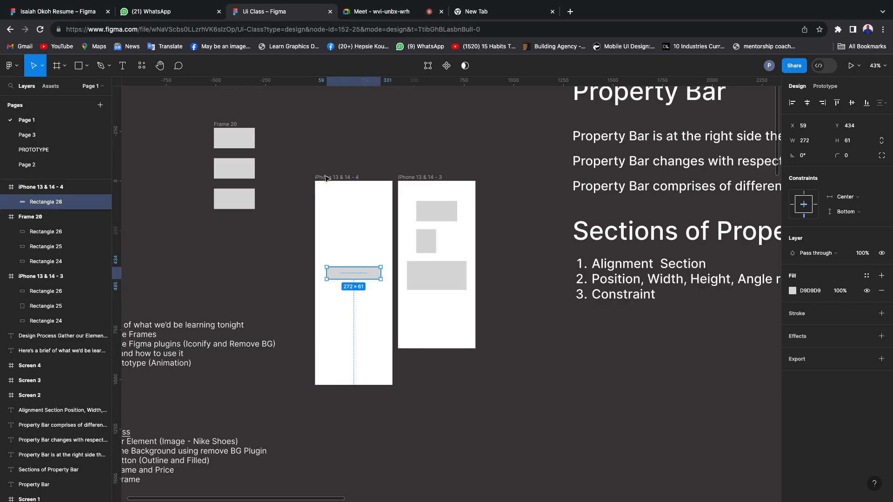
click(351, 251)
drag(346, 383, 347, 347)
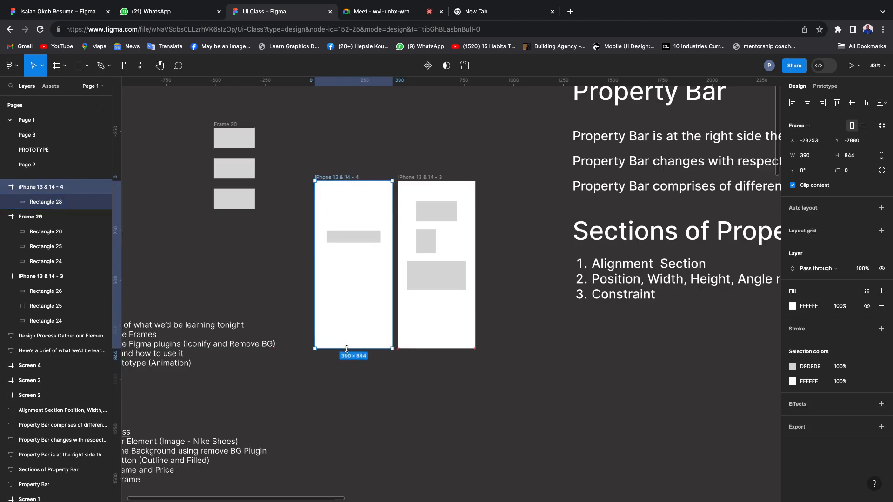
Set the rectangle's horizontal constraint to Left and resize the iPhone 13 & 14 - 4 frame to a width of about 418.
click(351, 236)
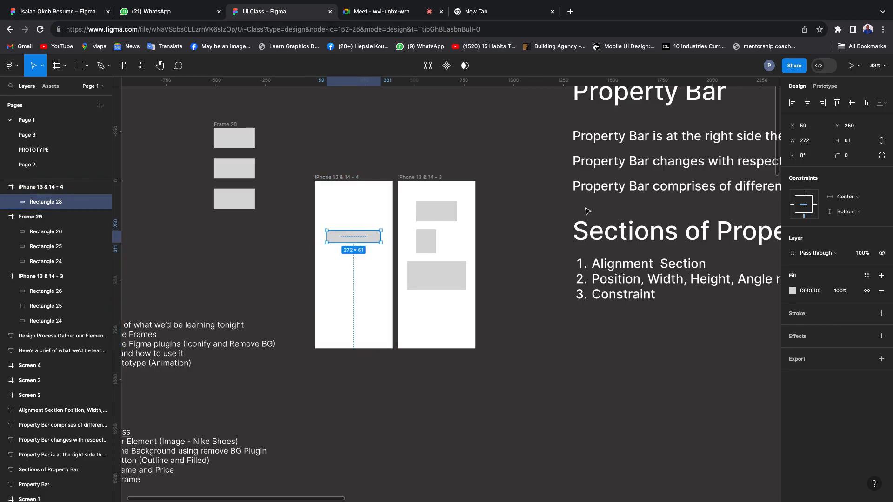
click(792, 206)
click(338, 178)
drag(394, 243, 353, 243)
mouse_move(415, 245)
mouse_down()
mouse_move(484, 244)
mouse_move(398, 244)
mouse_up()
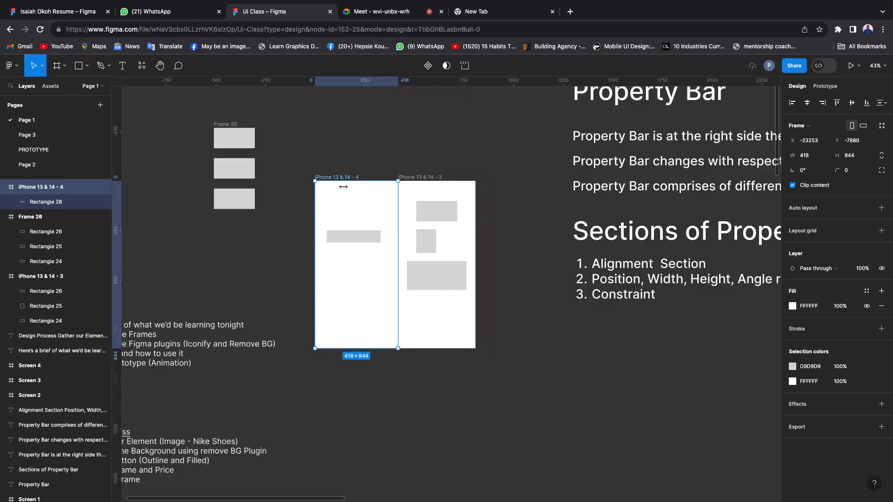
Set the rectangle's vertical constraint to Center, then widen and reposition the iPhone 13 & 14 - 4 frame.
click(352, 235)
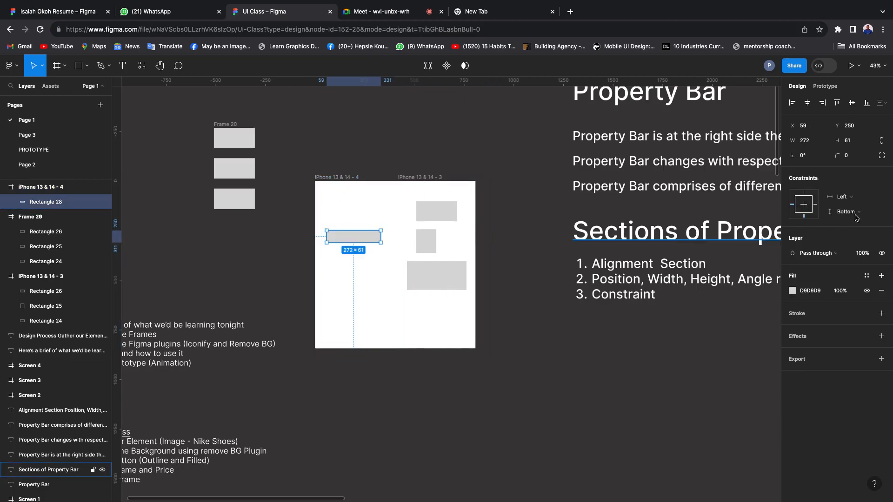
click(804, 207)
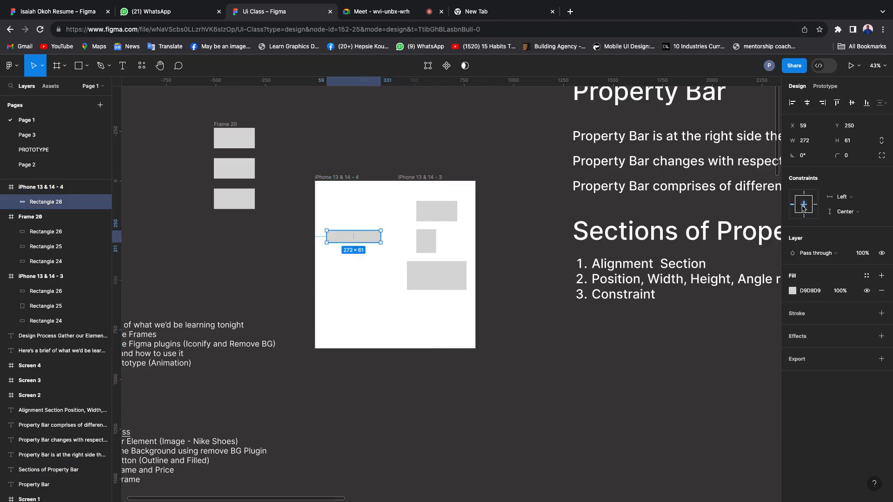
click(371, 208)
drag(400, 224, 409, 228)
drag(528, 228, 403, 228)
drag(341, 205, 318, 119)
Set the rectangle's horizontal constraint to Center and resize the iPhone 13 & 14 - 4 frame to a width of about 416.
click(344, 153)
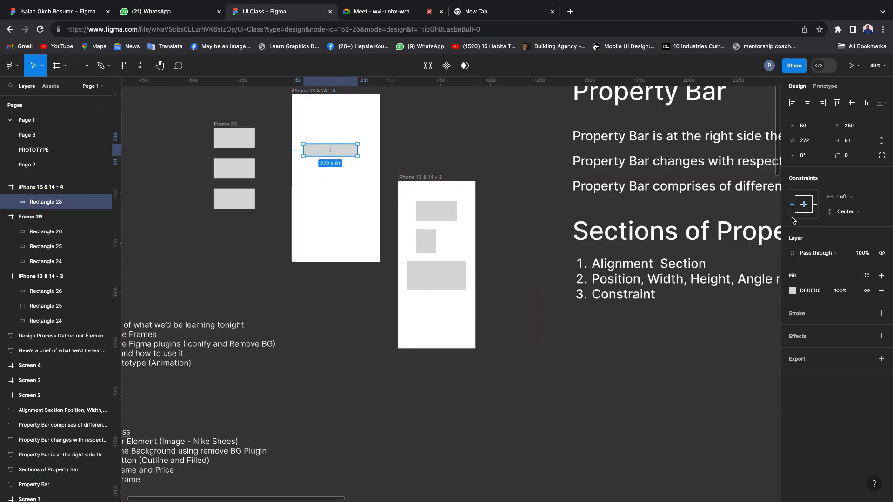
click(805, 208)
click(336, 100)
drag(380, 141, 374, 165)
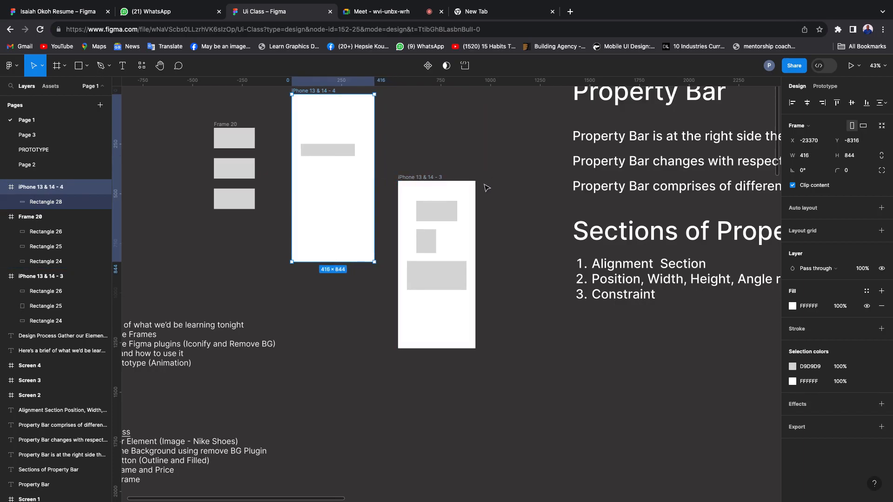
Delete the iPhone 13 & 14 - 4 frame and put a duplicate of the iPhone 13 & 14 - 3 frame in its place.
key(Delete)
click(410, 182)
drag(411, 198, 342, 203)
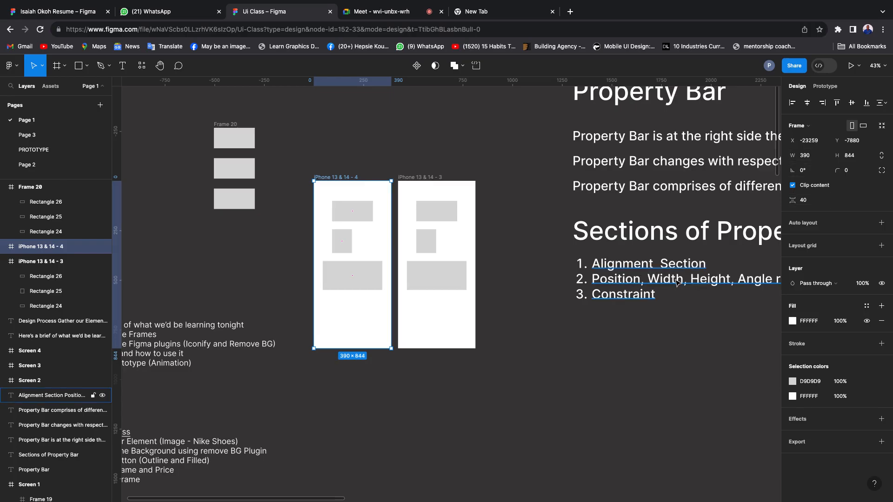
click(531, 259)
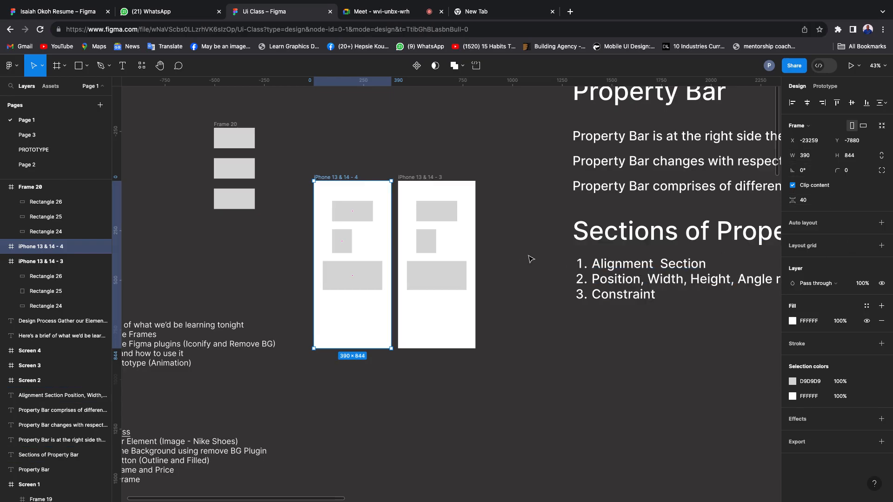
click(597, 279)
click(365, 213)
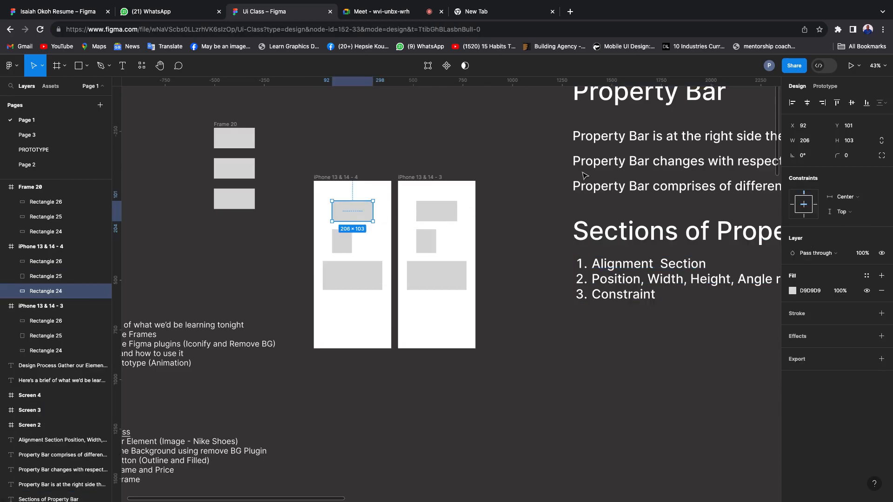
click(338, 180)
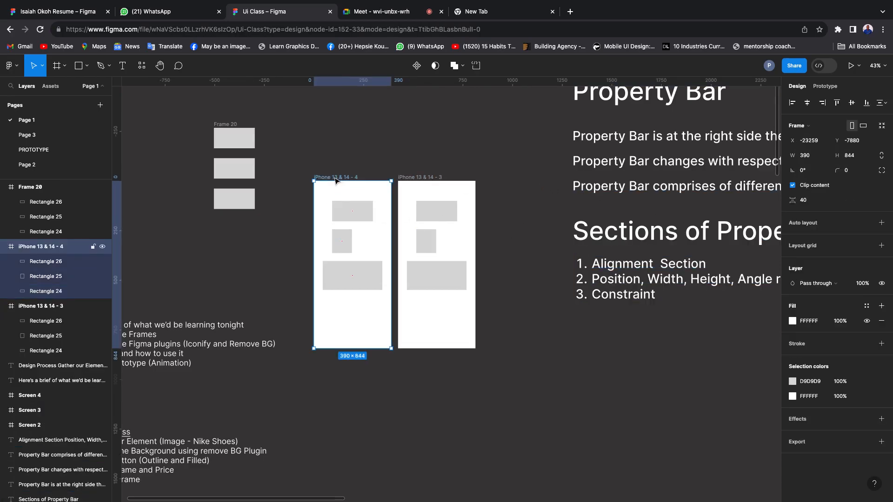
Set the corner radius of the uppermost rectangle in the duplicated iPhone frame to 20 and deselect it.
click(345, 215)
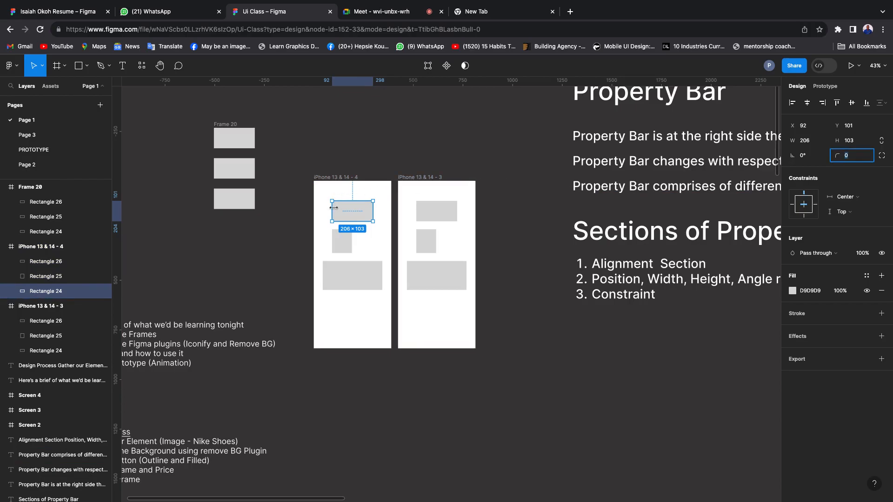
scroll(336, 211, up, 10)
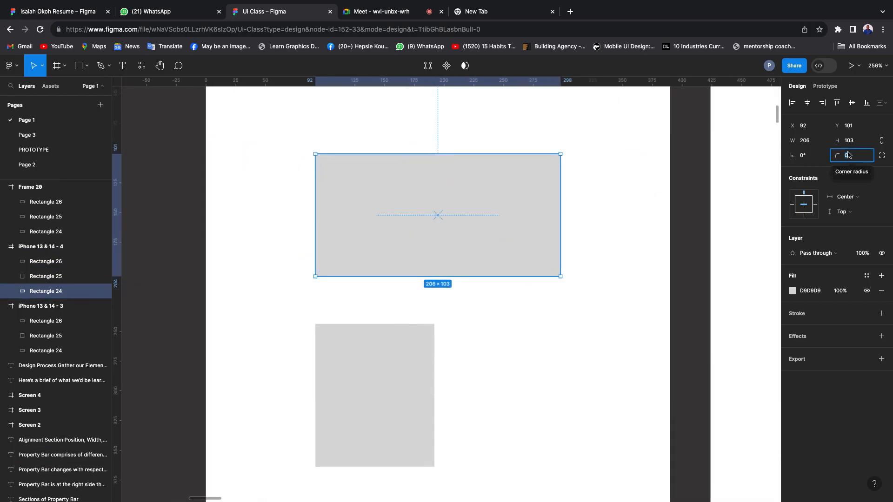
text(20)
key(Return)
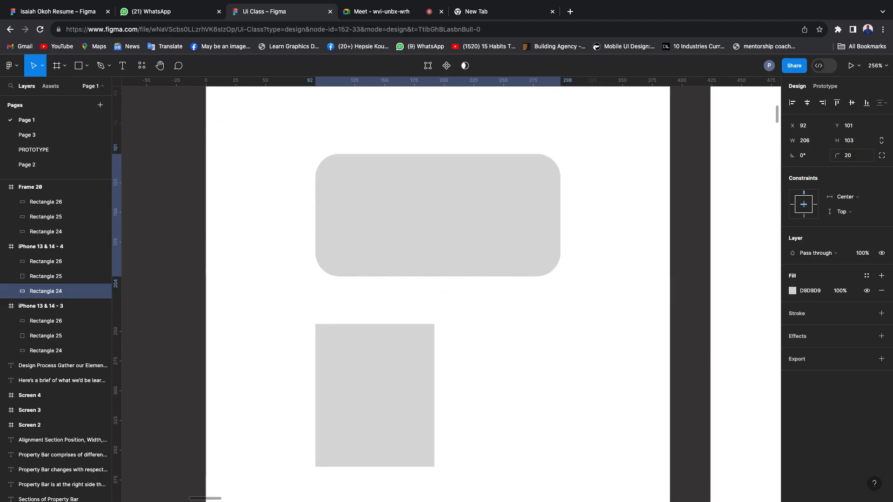
click(852, 160)
click(680, 168)
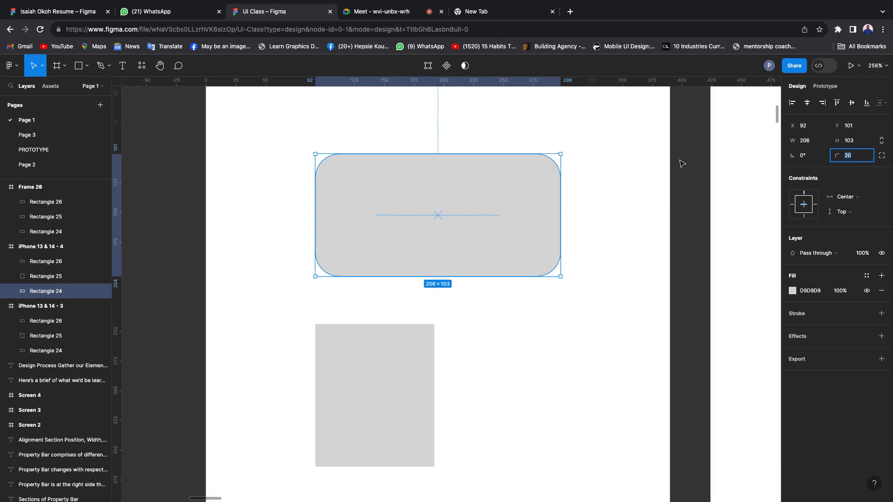
click(507, 182)
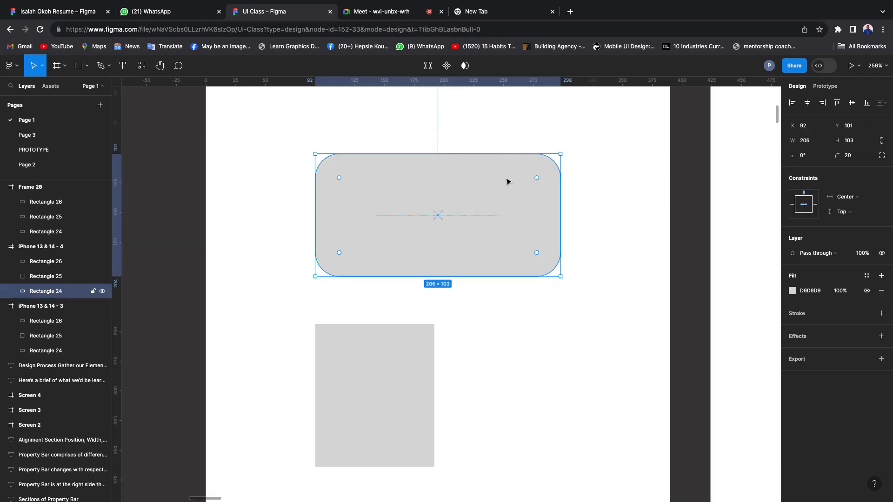
click(686, 183)
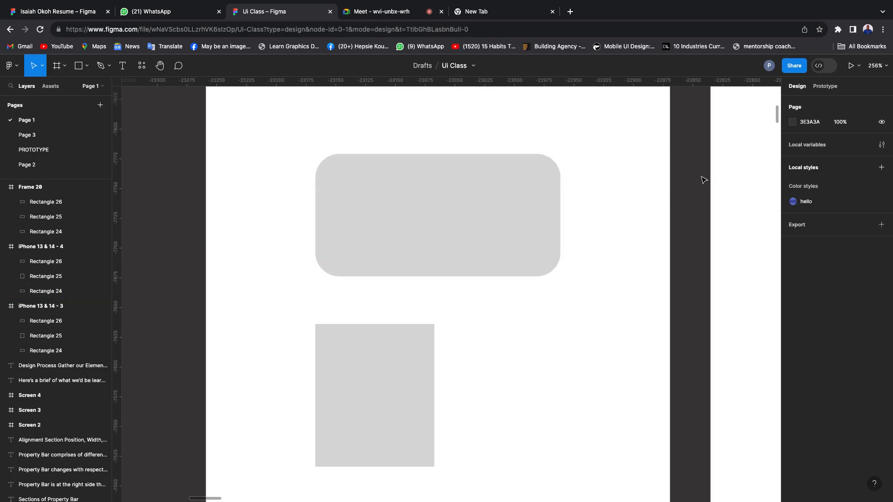
Undo the uniform corner rounding on the upper rectangle in iPhone 13 & 14 - 4 and set only its top-left corner radius to 20.
click(531, 189)
key(super+z)
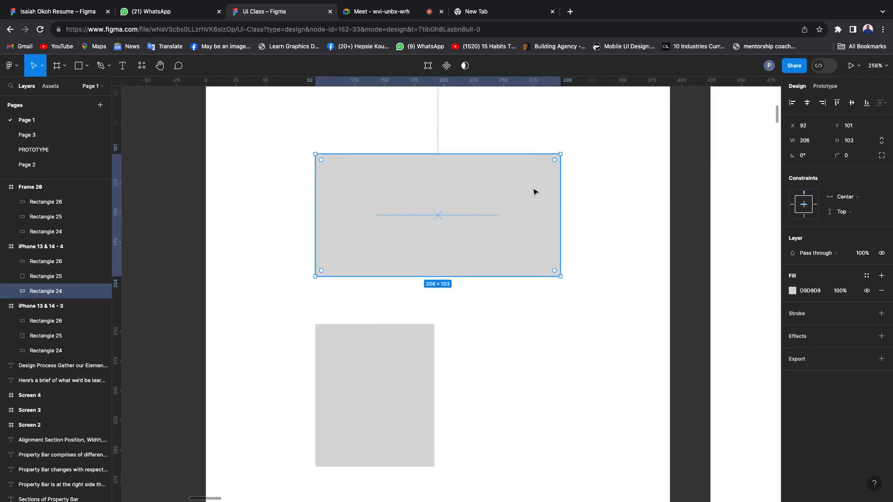
click(881, 156)
click(691, 180)
text(20)
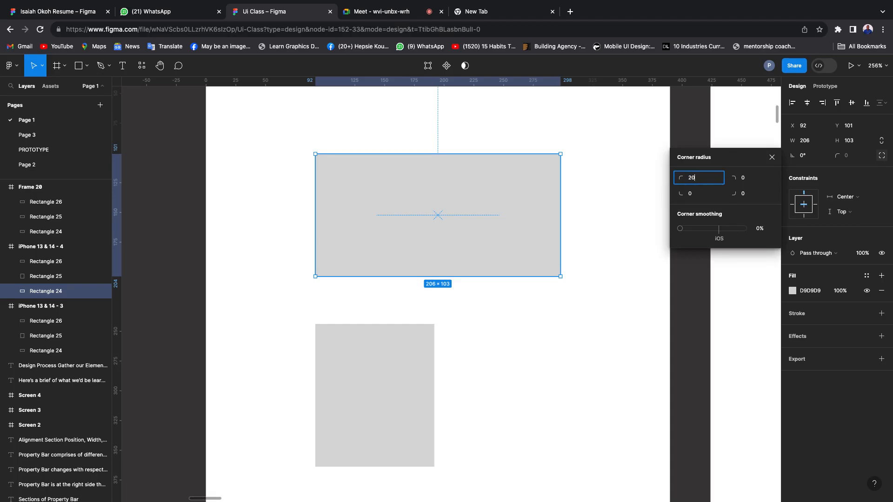
key(Return)
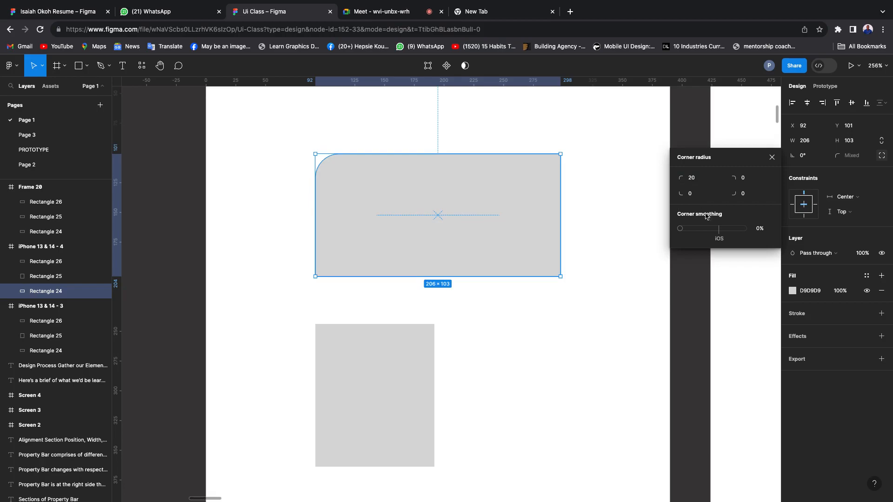
Set the upper rectangle's bottom-right corner radius to 20.
click(745, 199)
text(20)
key(Return)
click(535, 388)
click(465, 231)
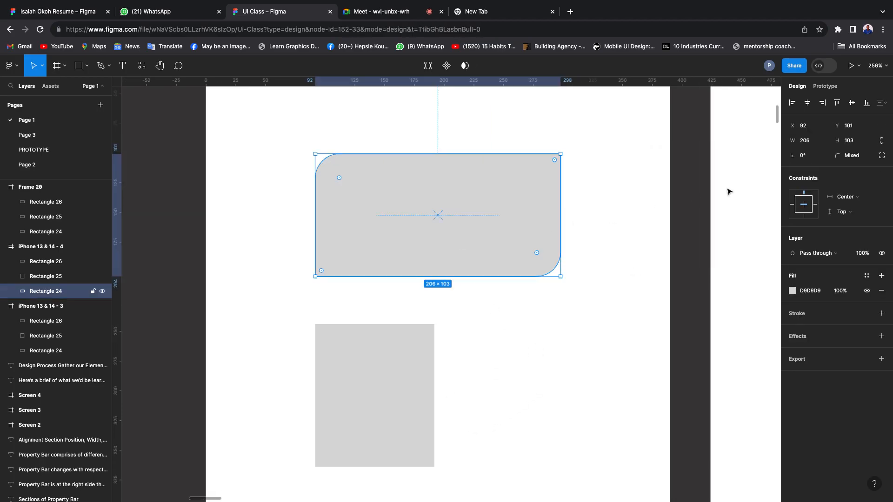
Set the upper rectangle's top-right corner radius to 20, keeping the bottom-left corner square.
click(881, 158)
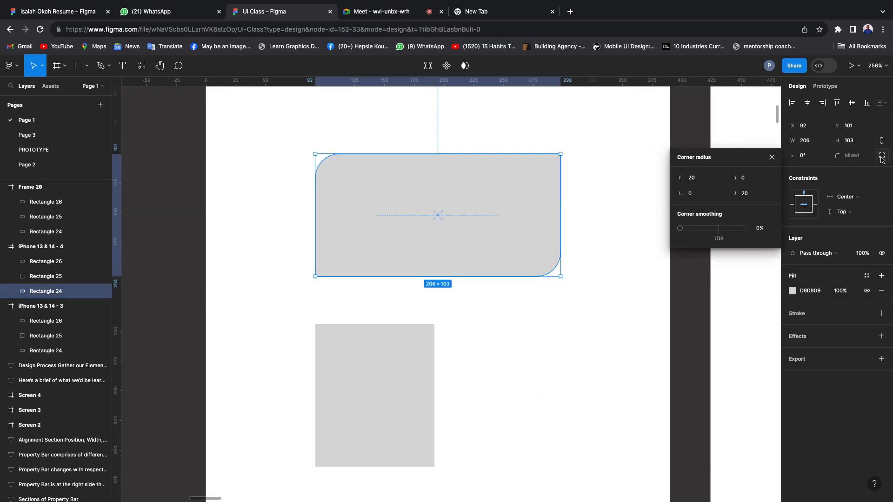
click(744, 179)
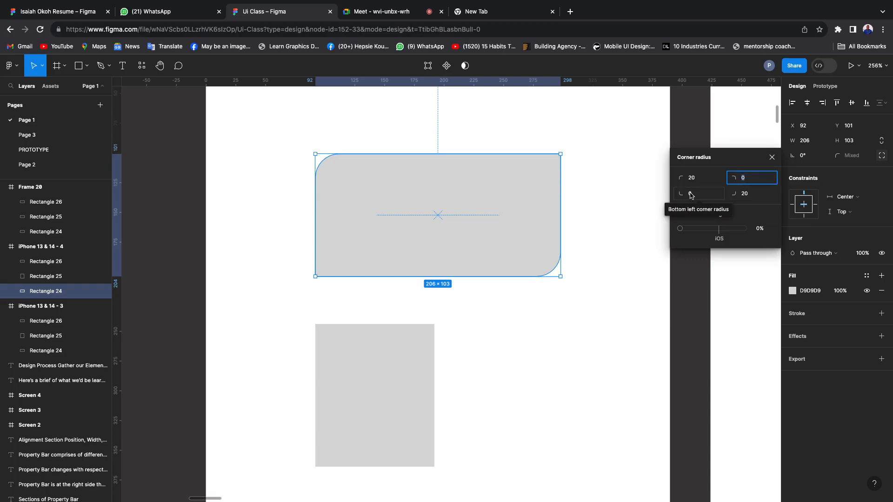
text(20)
key(Return)
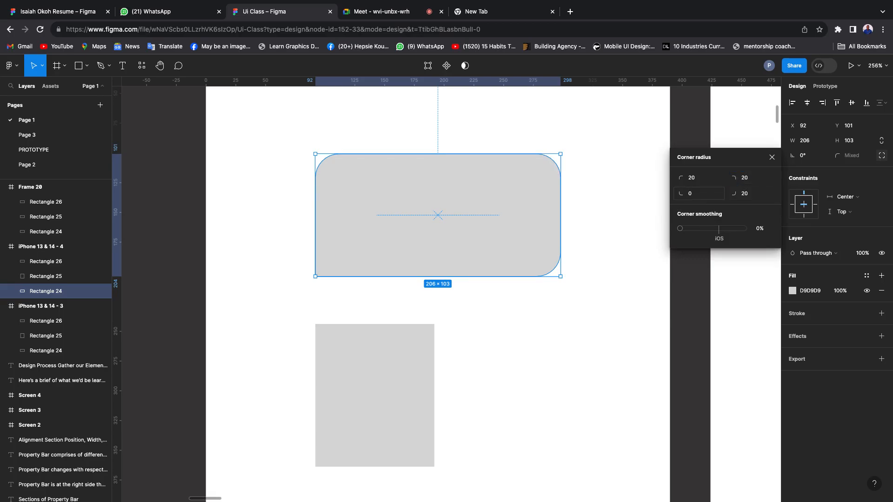
click(515, 381)
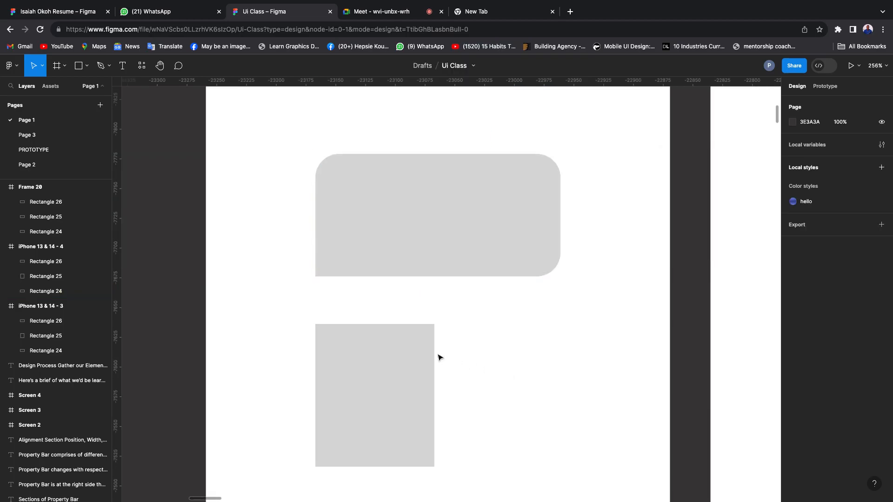
Delete the small square-cornered rectangle below the rounded one in iPhone 13 & 14 - 4.
scroll(375, 323, down, 3)
click(373, 359)
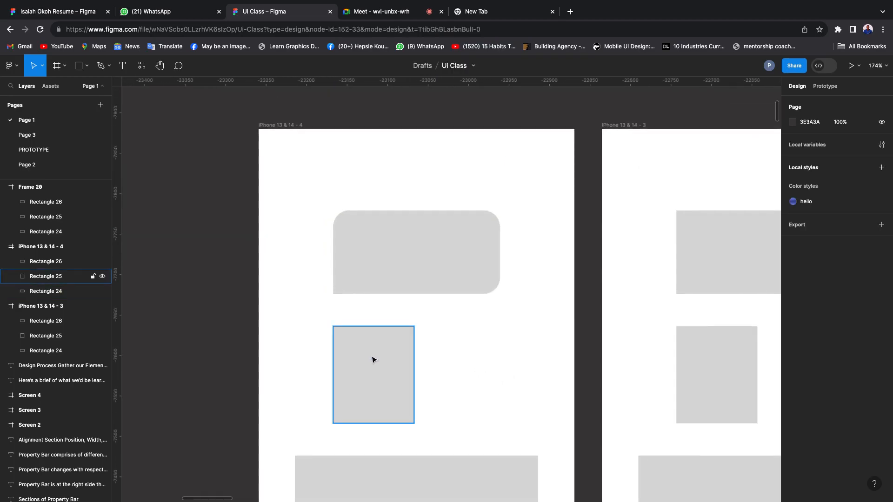
click(373, 359)
key(Delete)
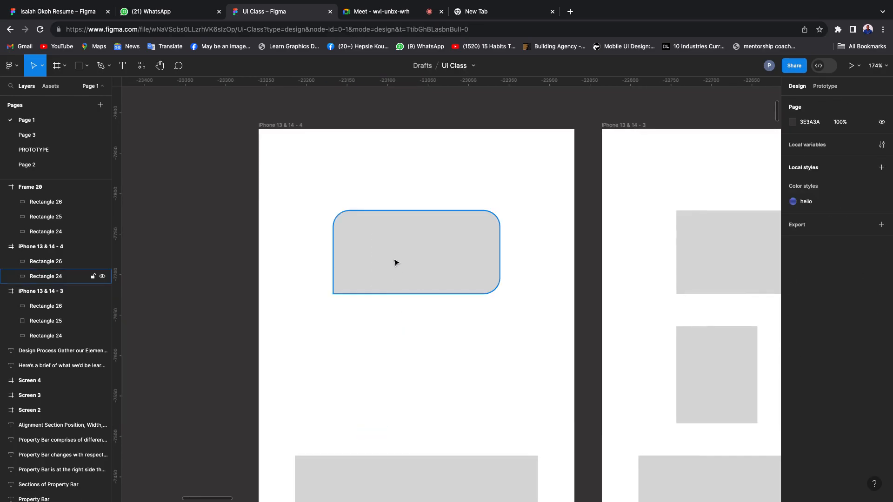
Widen the rounded rectangle on both sides to a width of 300, aligned with the large rectangle below.
click(382, 253)
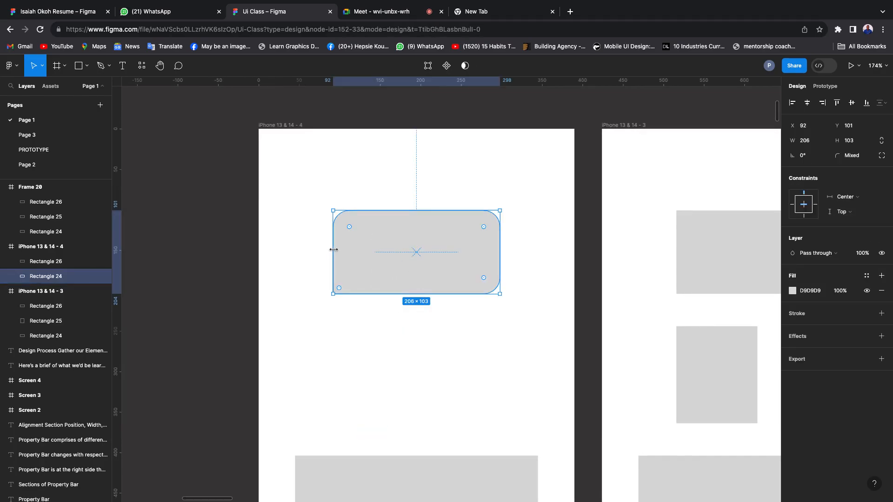
mouse_move(295, 251)
mouse_down()
mouse_move(281, 253)
mouse_move(295, 257)
mouse_up()
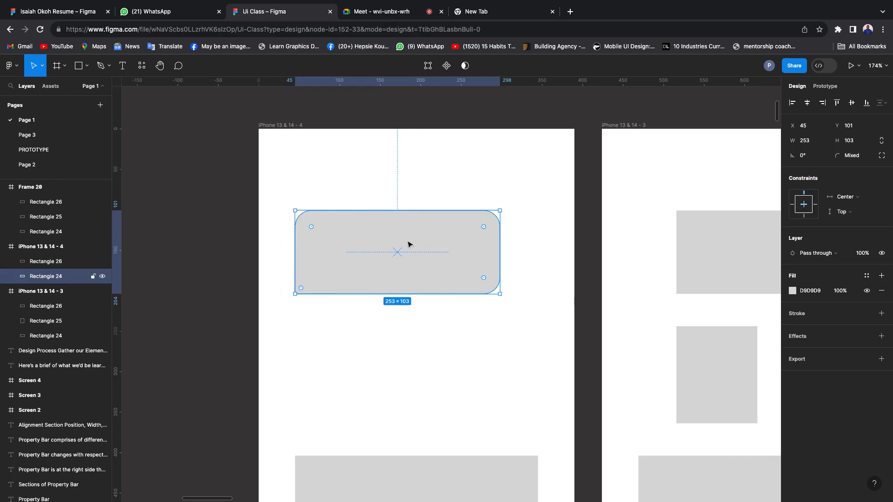
drag(500, 252, 537, 264)
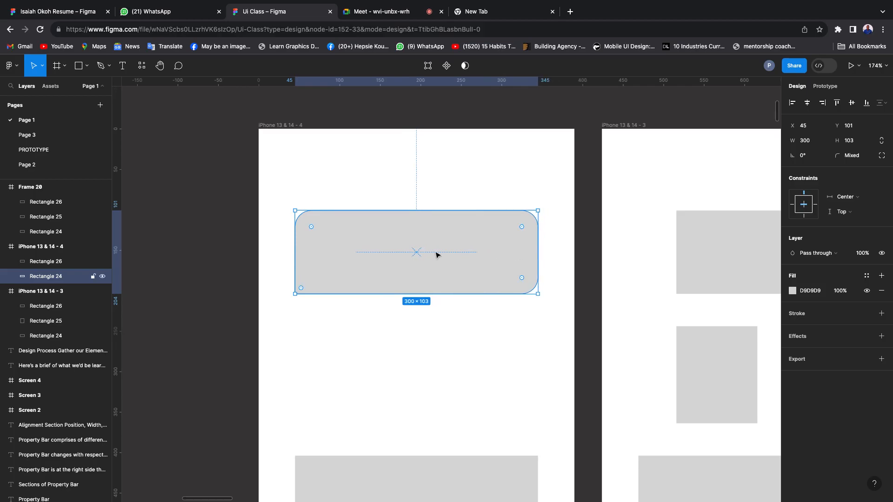
Duplicate the rounded rectangle 21 px below the original and narrow the copy from its left edge to a width of 240.
drag(438, 255, 442, 357)
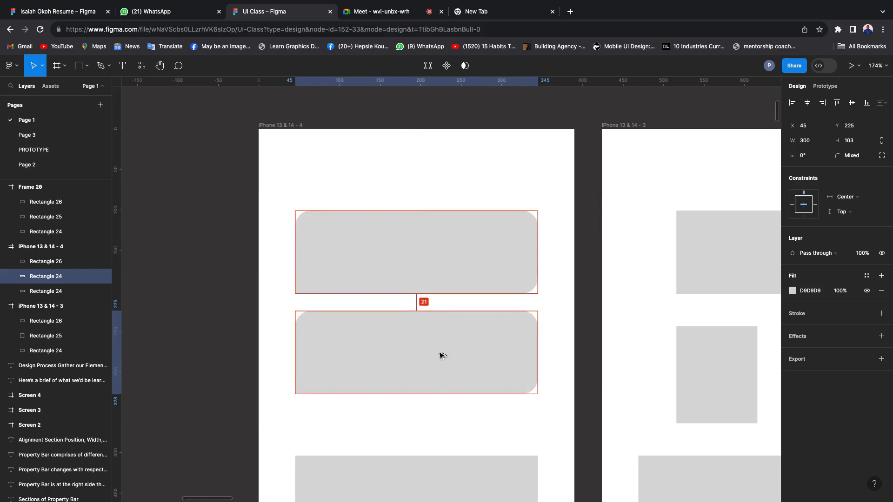
drag(296, 355, 343, 356)
Flip the narrower copy vertically so its square corner sits at the upper left.
right_click(413, 352)
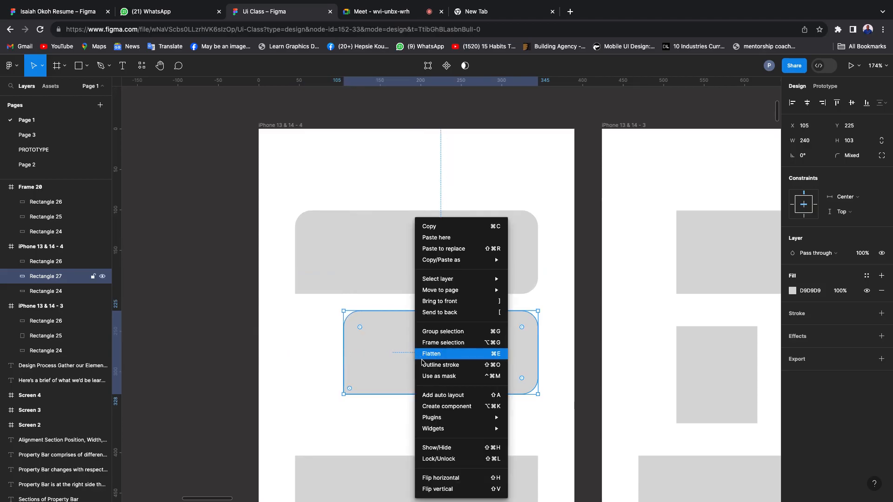
click(437, 489)
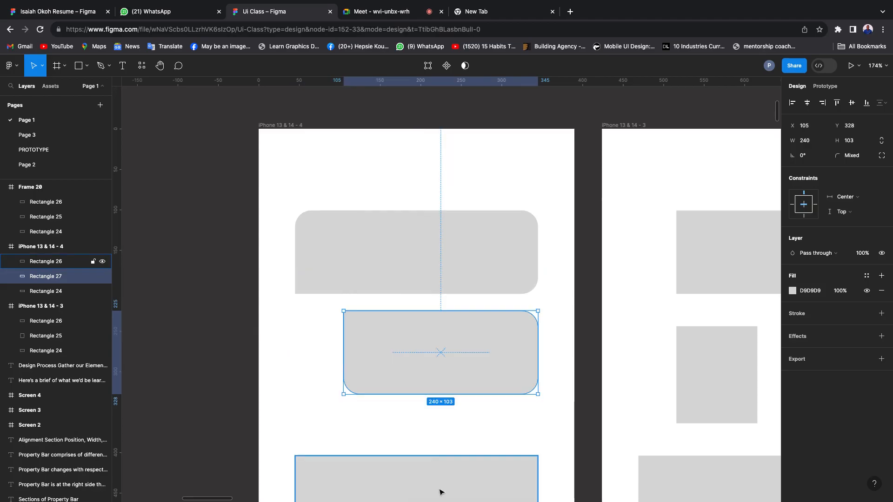
click(309, 351)
Delete the large square-cornered rectangle beneath the two rounded shapes in iPhone 13 & 14 - 4.
scroll(316, 325, down, 3)
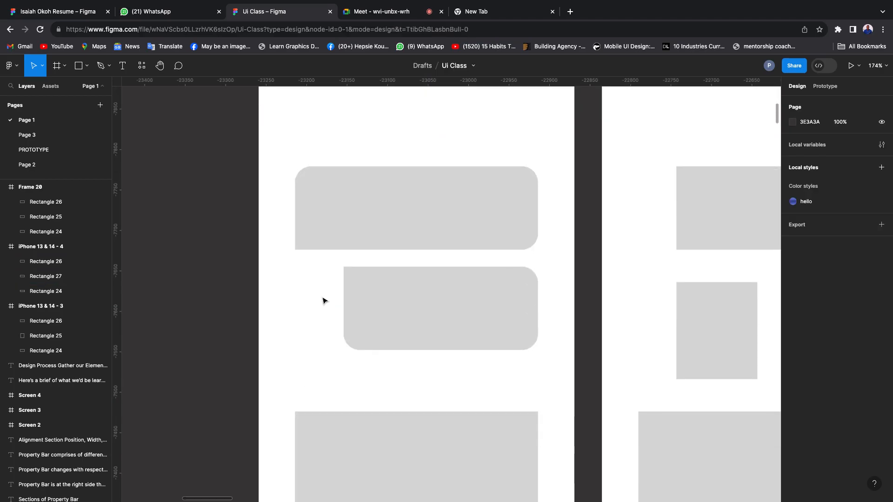
scroll(332, 309, down, 3)
click(373, 411)
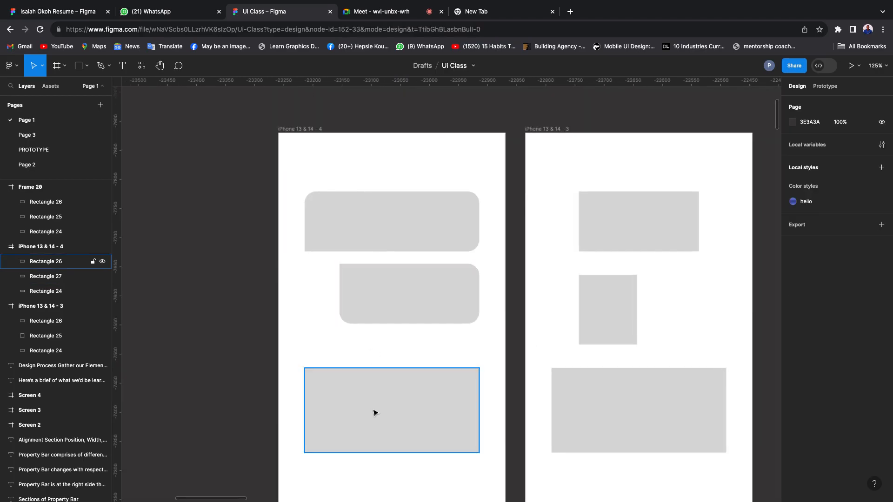
scroll(376, 382, down, 3)
key(Delete)
Duplicate the 300-wide rounded rectangle below the narrower one, at a Y position of 378.
click(363, 241)
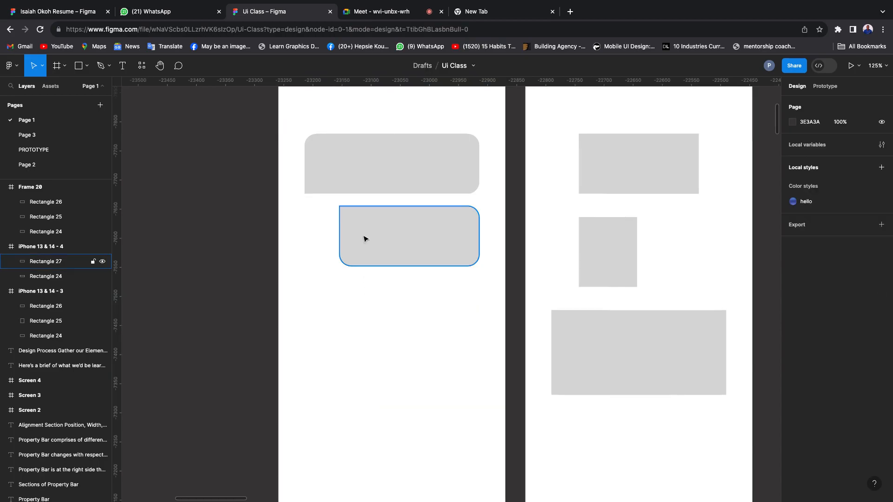
click(367, 175)
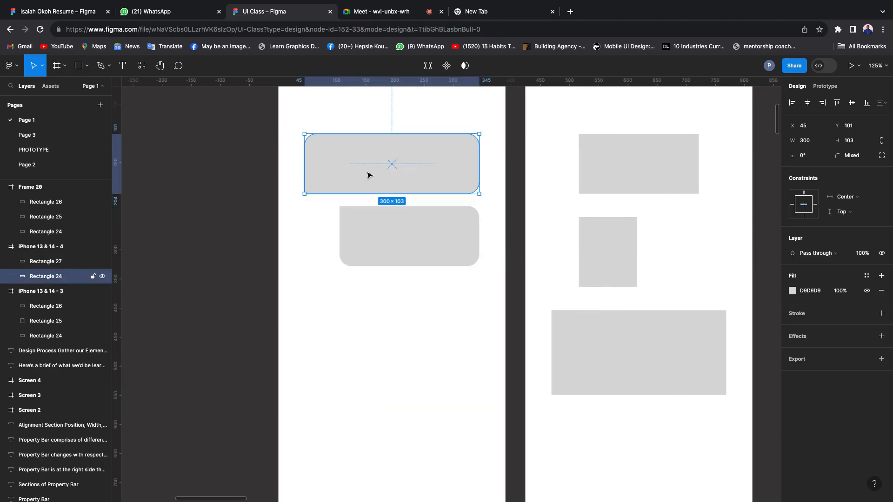
drag(368, 174, 365, 337)
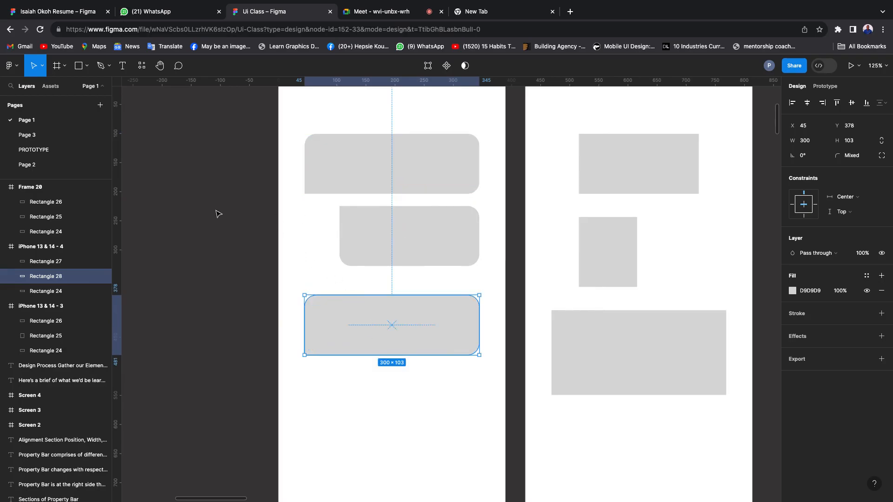
click(296, 278)
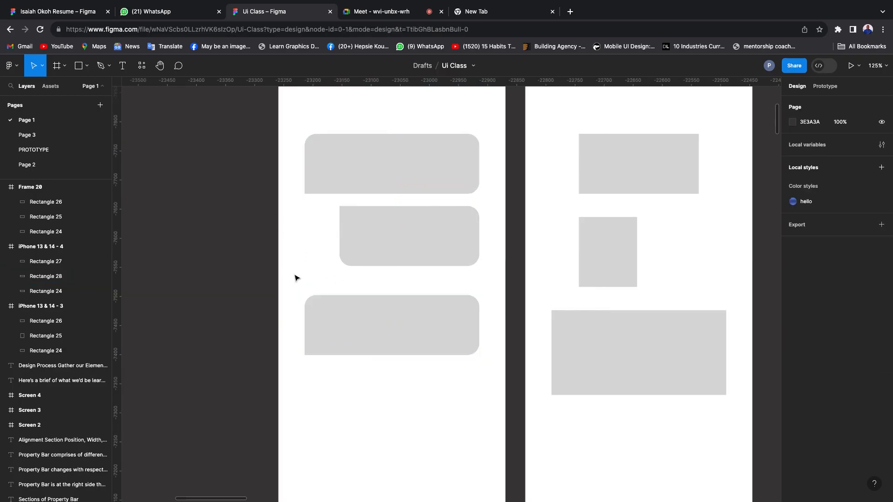
Move the narrower middle rectangle down about 5 px between the two wide ones.
click(397, 247)
drag(398, 247, 398, 248)
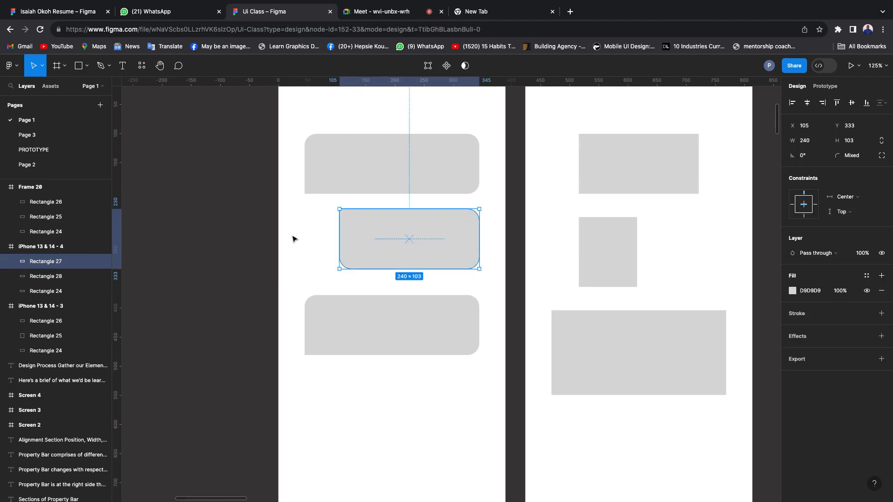
click(205, 229)
Extend the middle rectangle's left edge to a width of 254.
scroll(353, 191, up, 5)
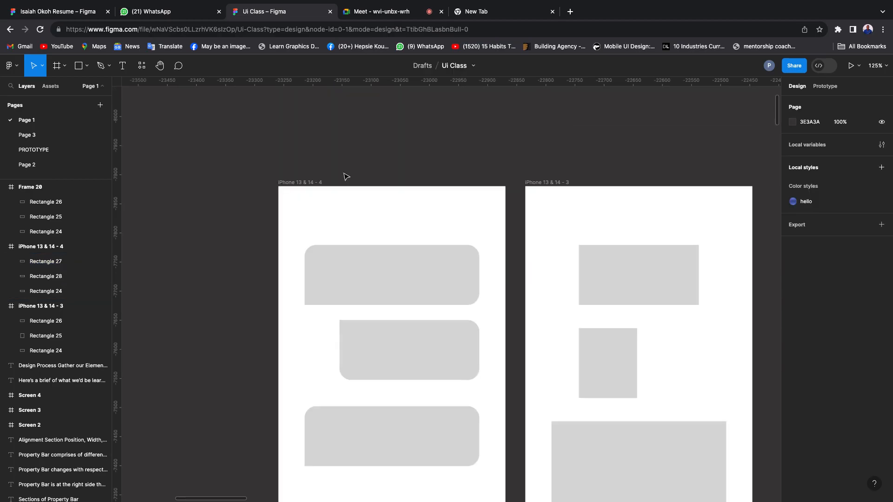
scroll(305, 245, down, 2)
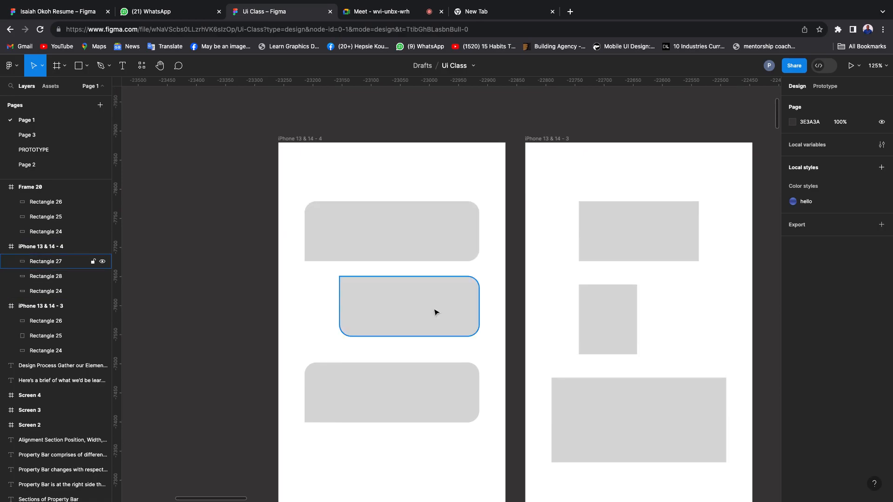
click(386, 310)
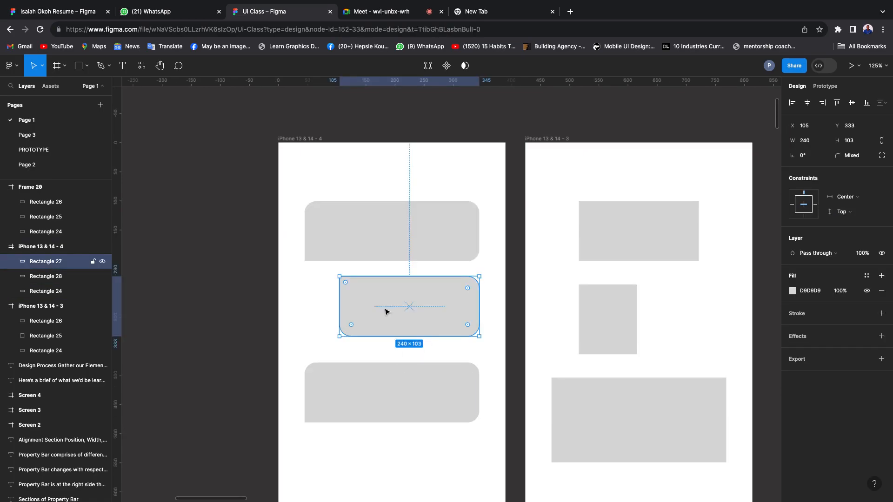
drag(340, 307, 331, 307)
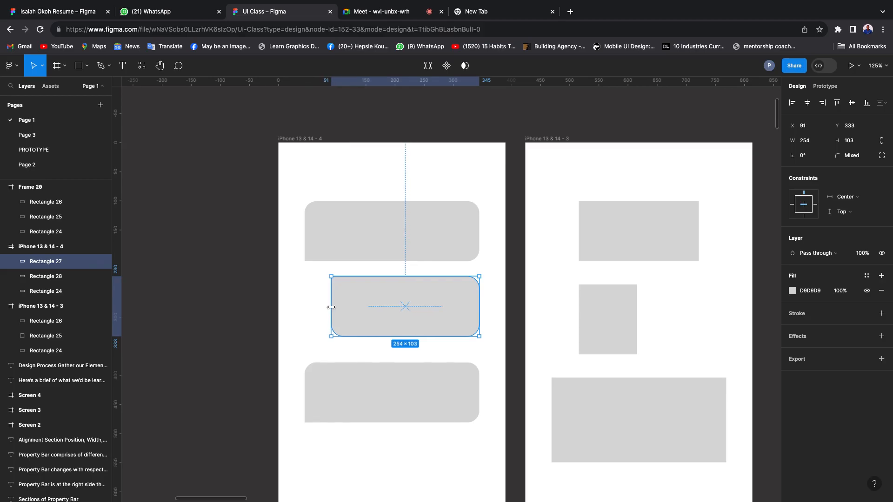
Set the topmost rounded rectangle's bottom-left corner radius to 20 so all four corners match.
scroll(350, 264, down, 2)
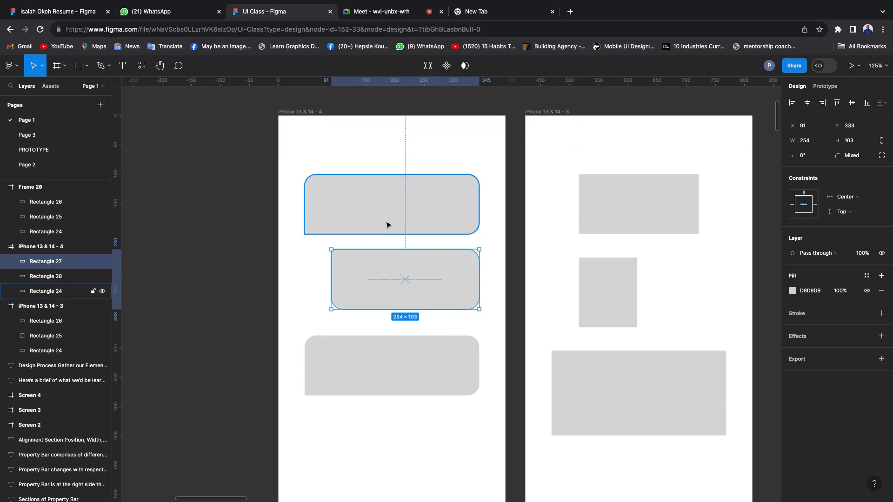
scroll(403, 218, down, 5)
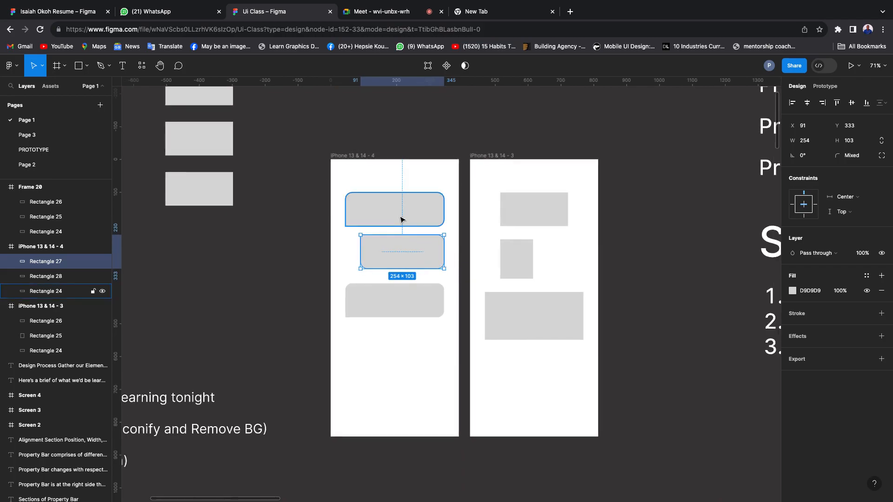
scroll(365, 205, up, 2)
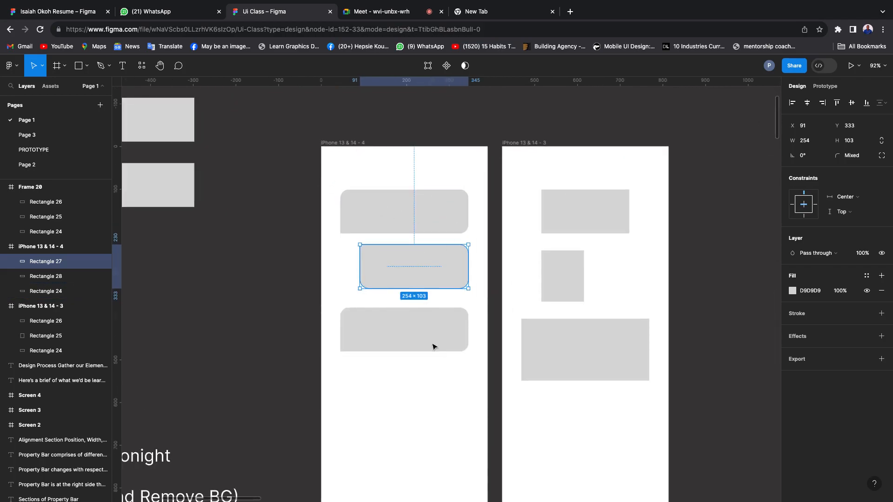
click(413, 198)
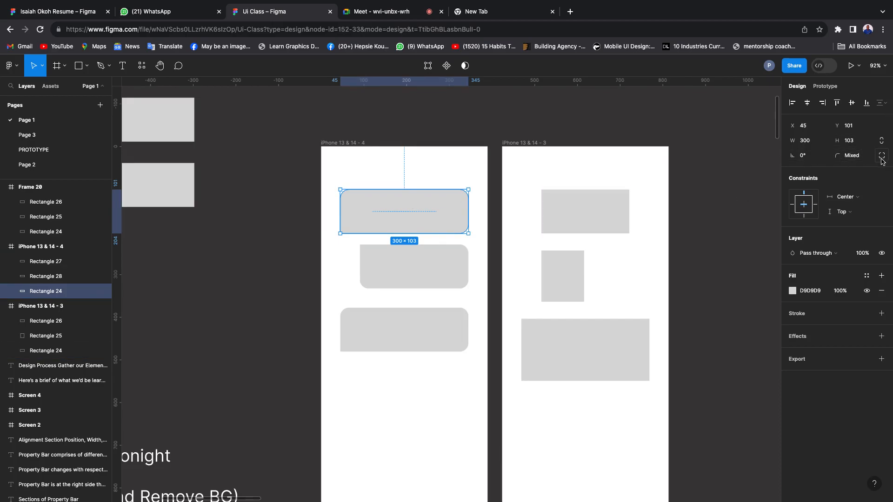
click(862, 160)
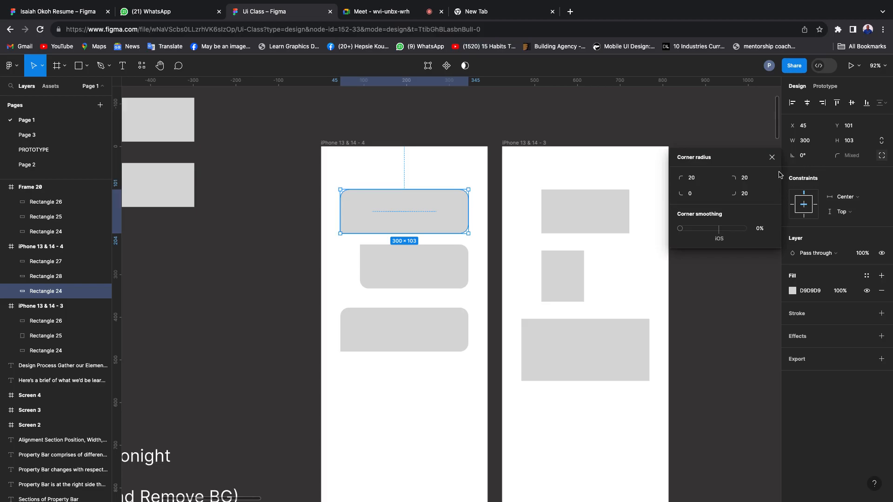
click(695, 197)
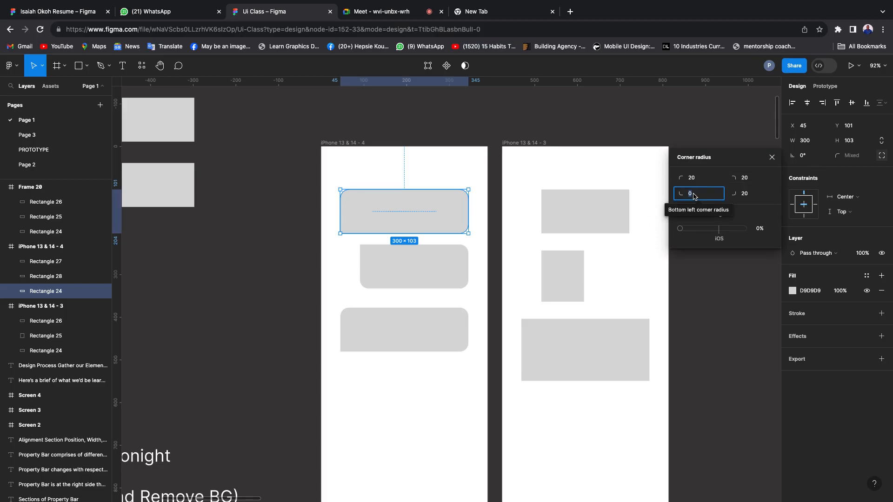
text(20)
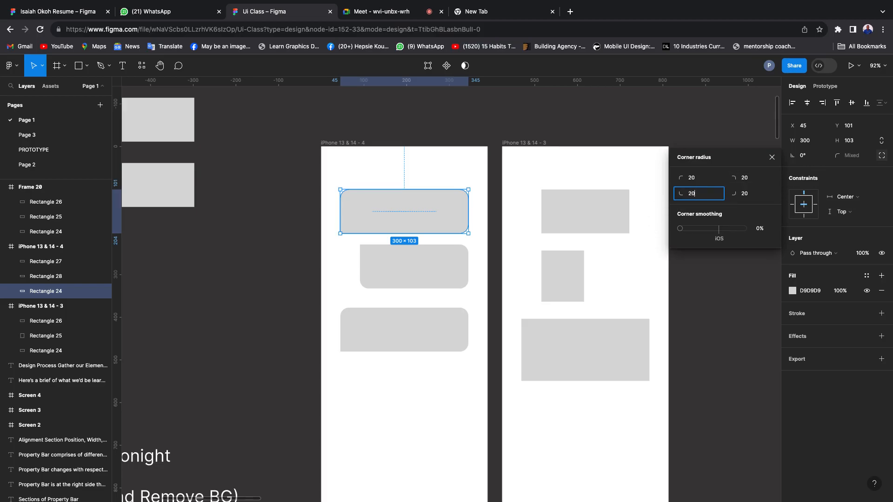
click(235, 199)
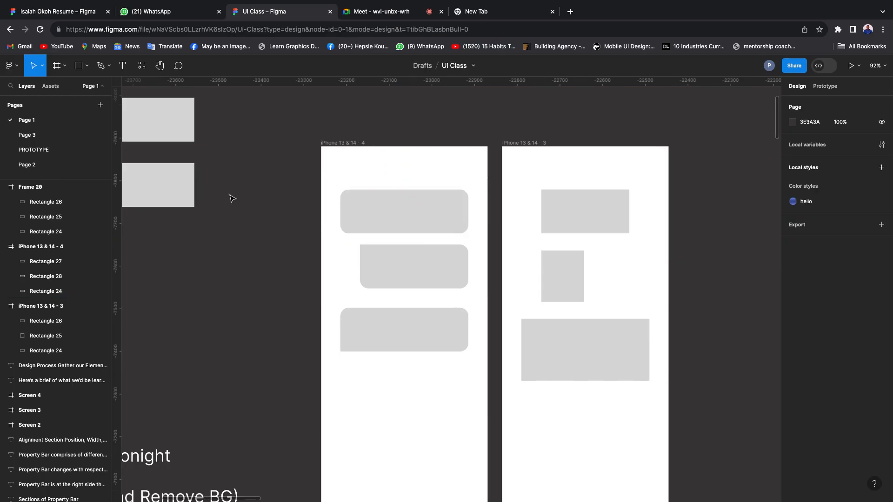
Turn on content clipping for the Screen 1 frame so its carousel stays within the phone frame.
click(390, 213)
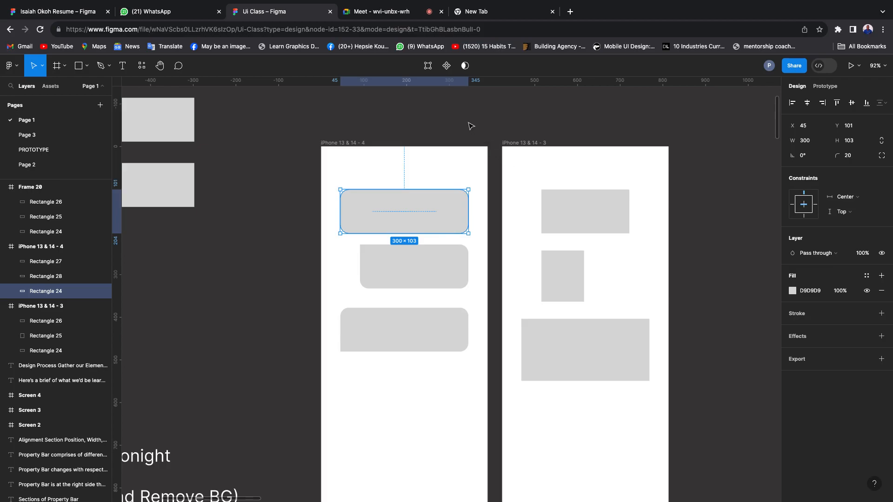
click(335, 146)
scroll(335, 146, down, 10)
scroll(294, 298, up, 8)
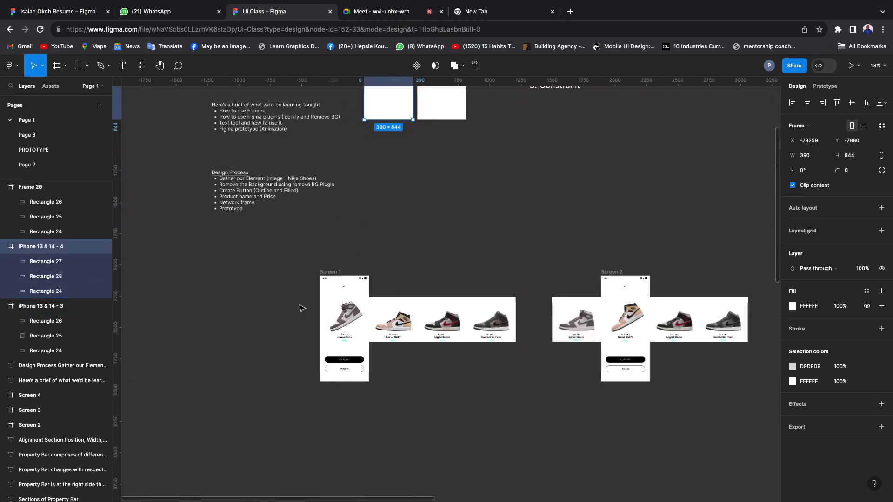
scroll(393, 255, right, 3)
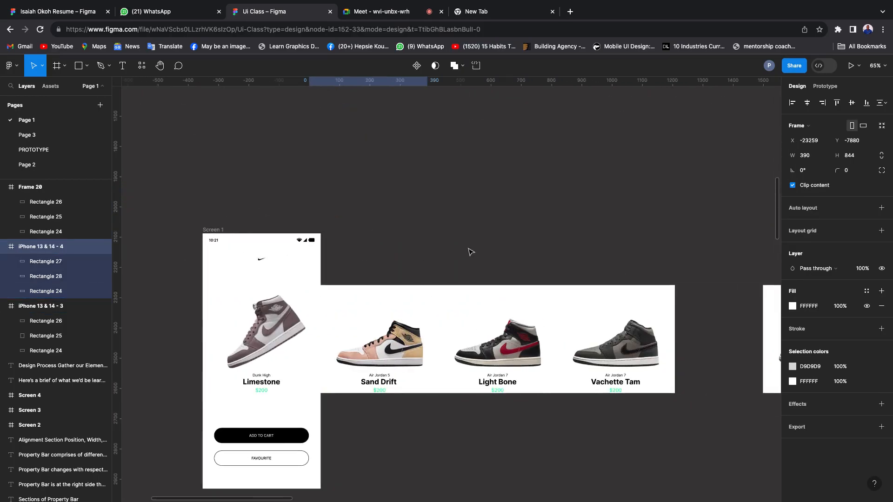
scroll(476, 245, down, 3)
scroll(477, 245, left, 3)
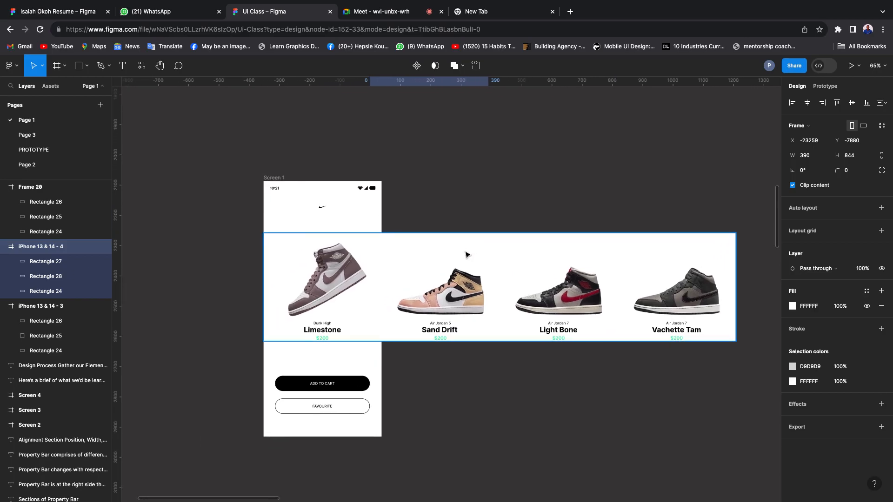
click(274, 178)
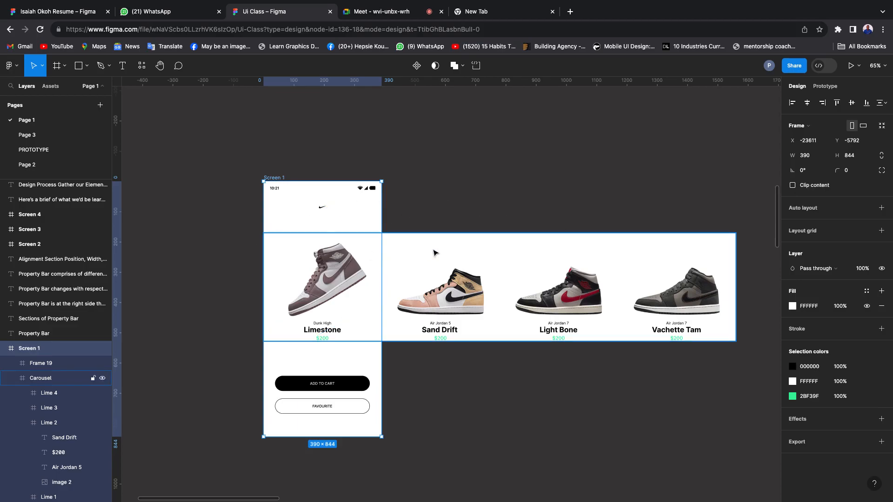
click(433, 253)
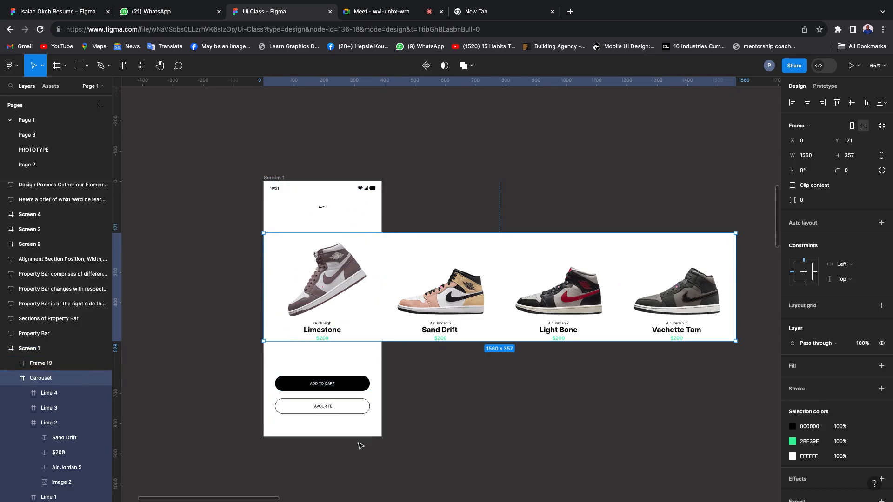
click(279, 179)
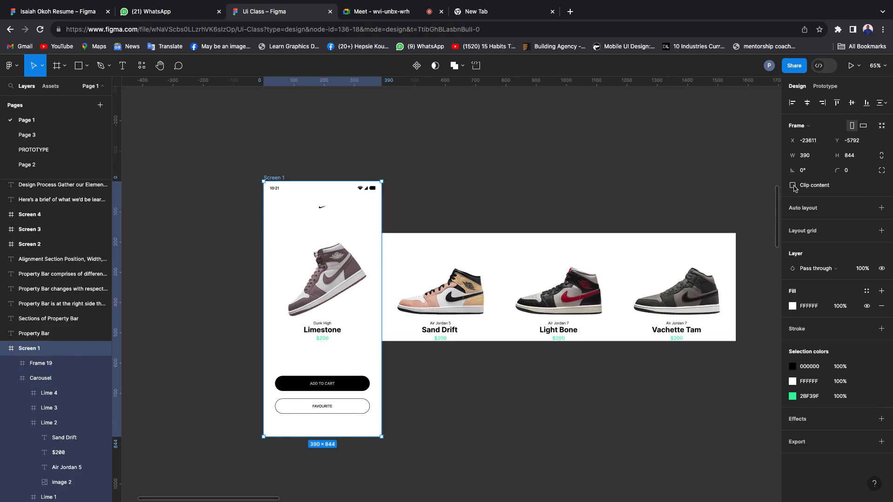
click(793, 186)
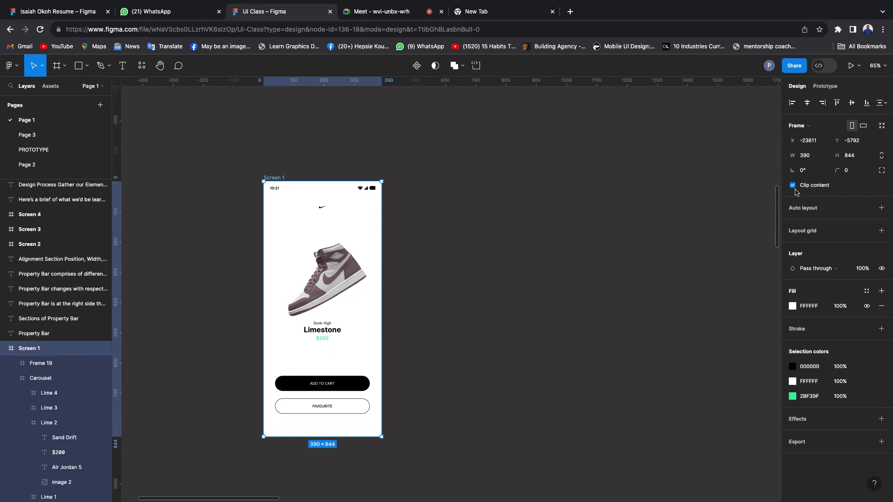
Toggle Screen 1's content clipping off and on again to compare the overflowing carousel with the clipped one.
scroll(377, 203, left, 2)
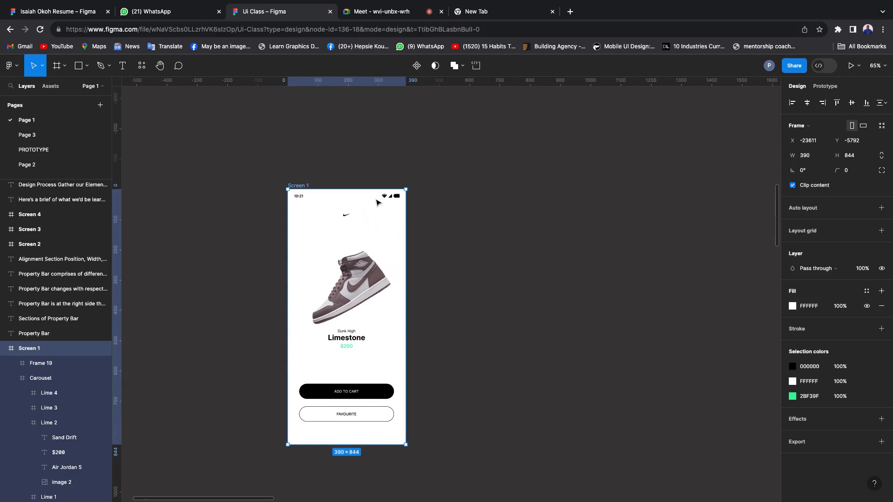
scroll(377, 203, left, 3)
scroll(377, 204, down, 2)
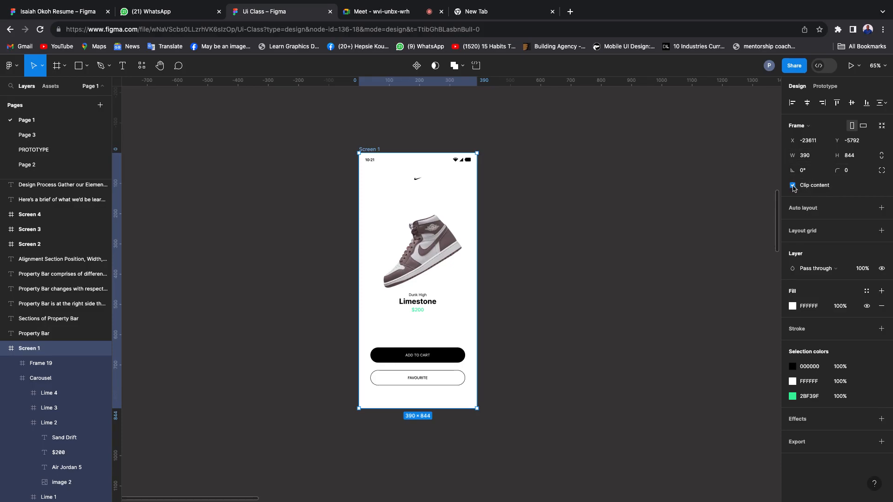
click(793, 187)
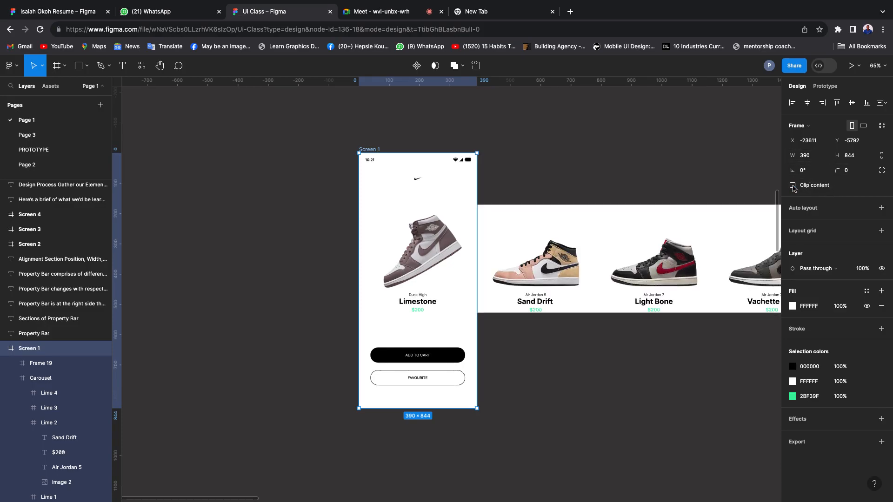
click(793, 186)
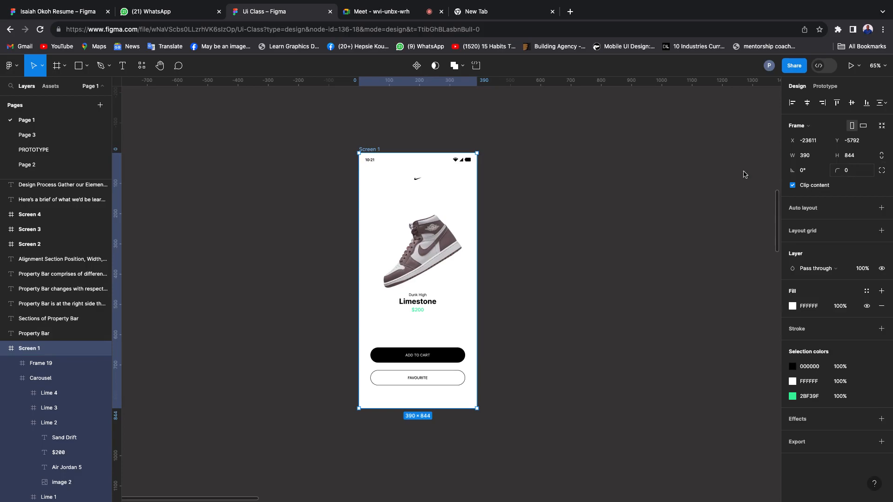
Apply a first corner radius to the Screen 1 frame to try out rounded corners.
click(854, 174)
key(Return)
click(597, 173)
scroll(597, 174, up, 5)
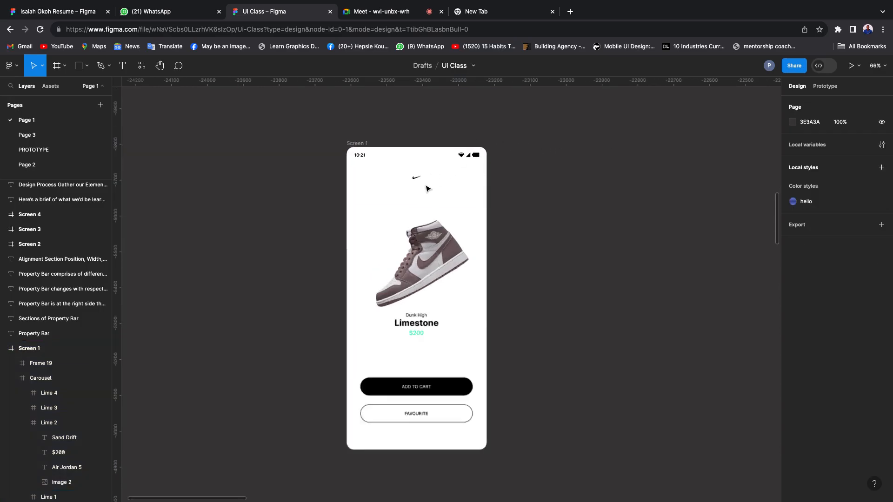
Set the Screen 1 frame's corner radius to 30.
click(496, 159)
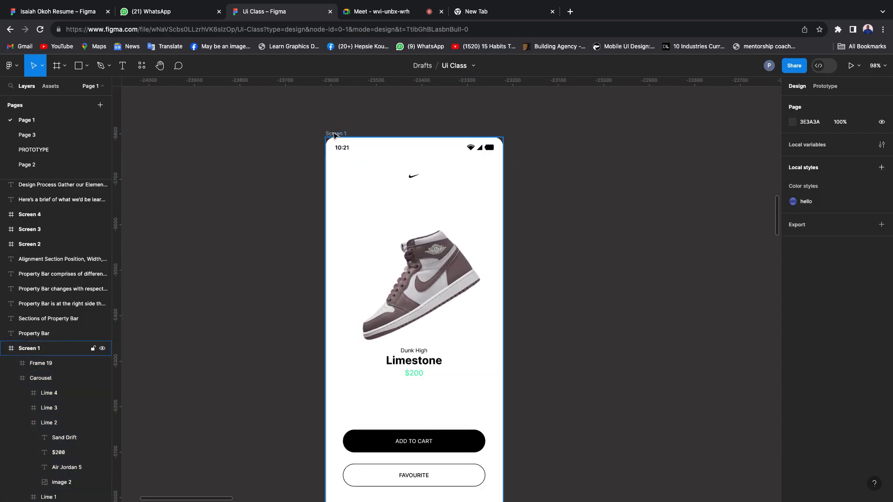
click(847, 171)
text(30)
key(Return)
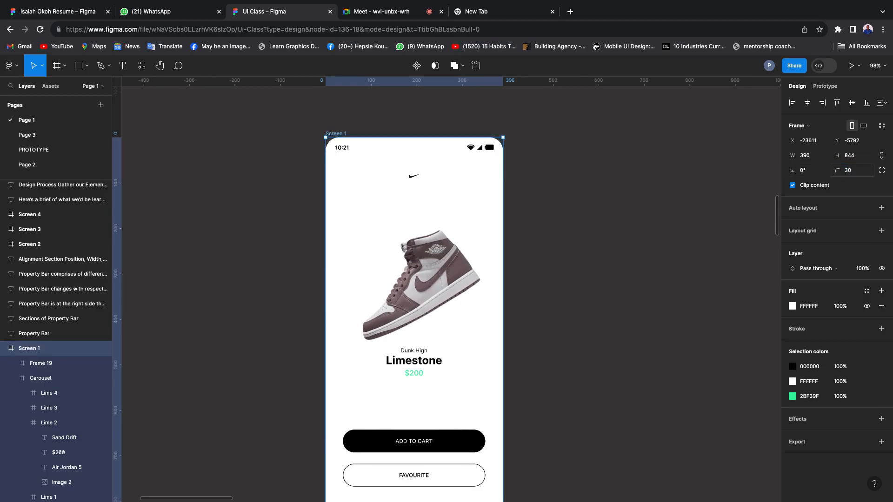
click(593, 163)
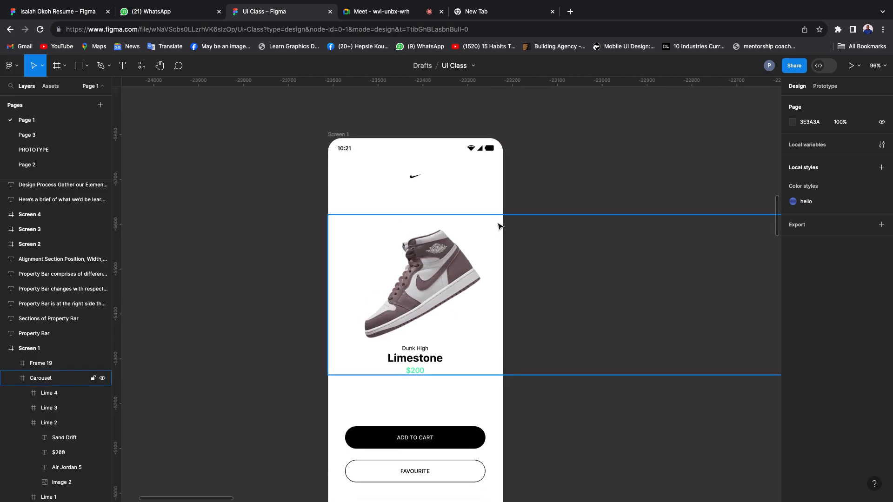
Add a 1080 × 1080 Instagram post frame from the social media presets and place it to the left of Screen 1.
scroll(497, 209, down, 5)
scroll(323, 219, up, 1)
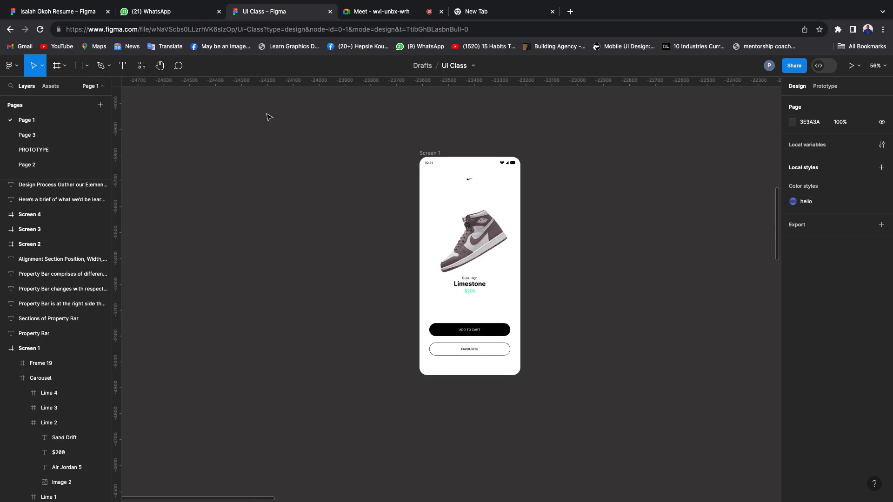
click(64, 68)
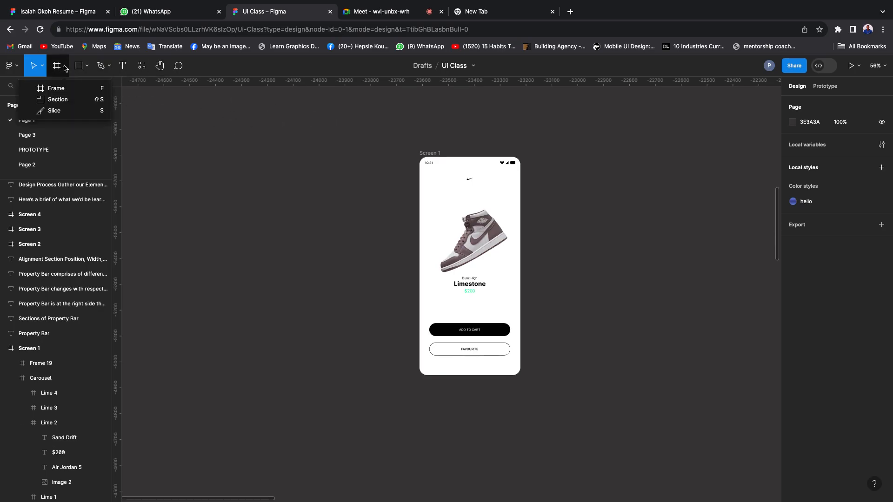
click(61, 89)
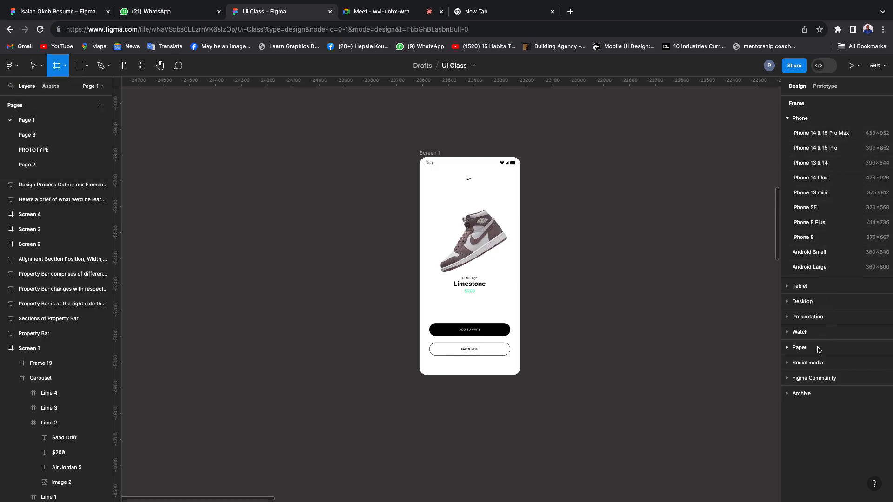
click(821, 366)
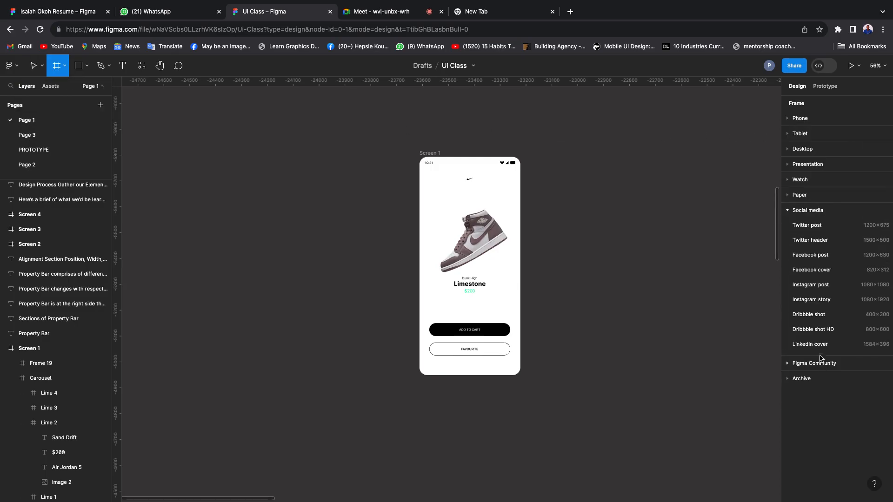
click(817, 287)
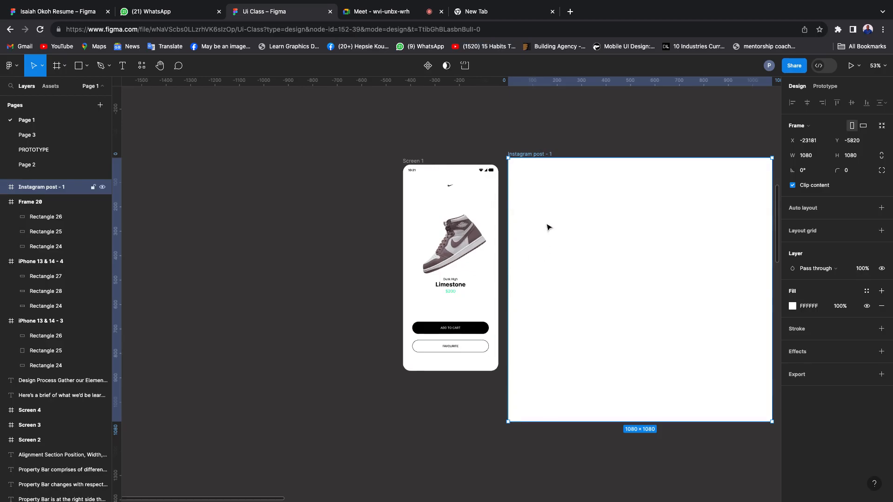
drag(683, 187, 268, 193)
scroll(325, 201, left, 2)
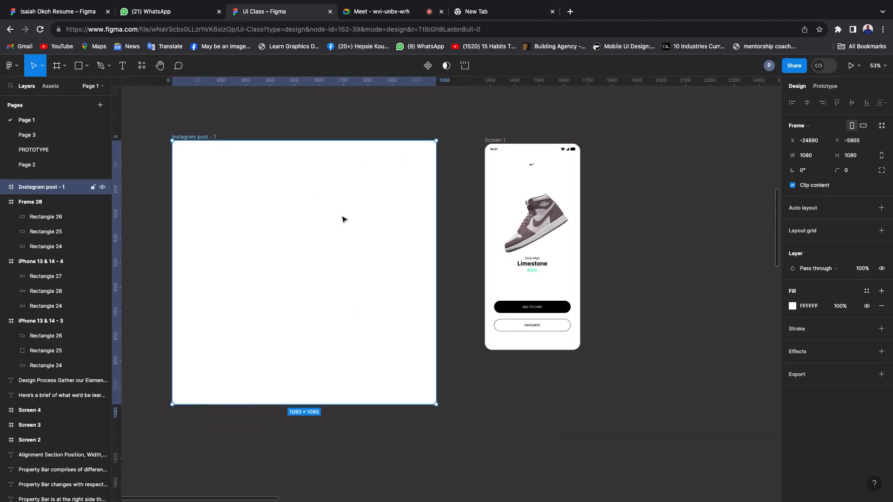
Place a copy of Screen 1 inside the Instagram post frame.
scroll(342, 219, left, 3)
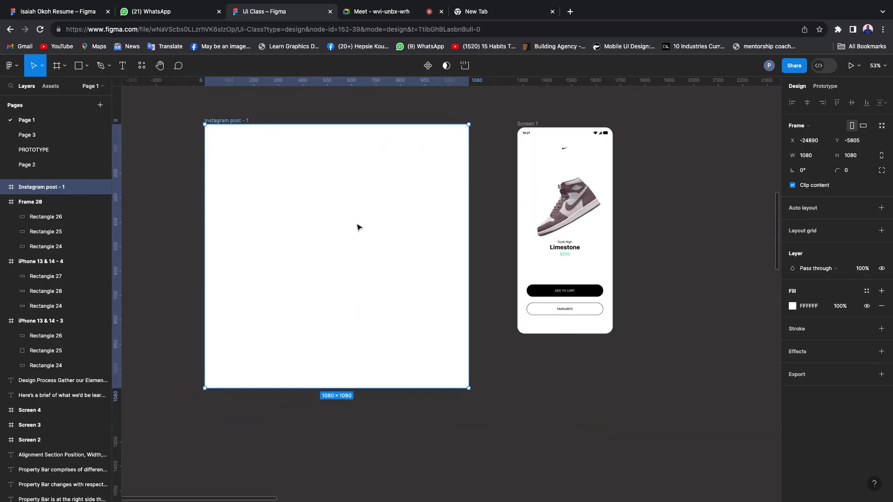
click(536, 123)
drag(547, 167, 300, 187)
Change the Instagram post frame's white fill to a light grey.
click(229, 120)
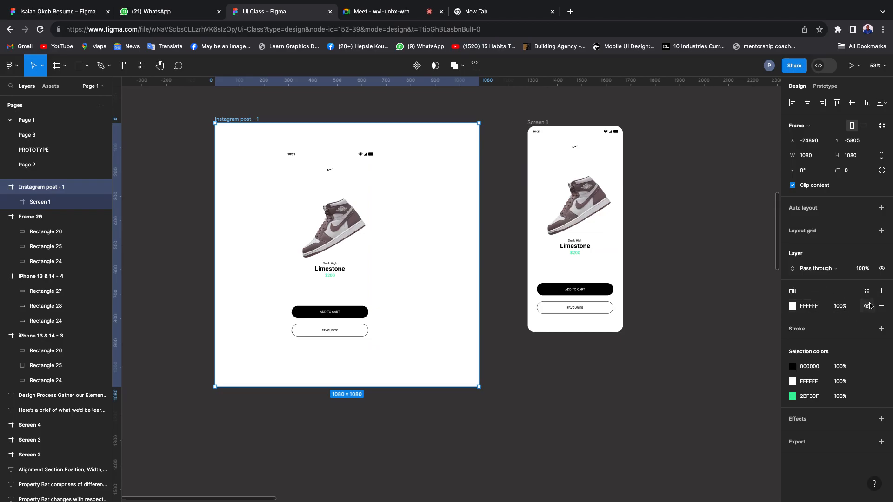
click(792, 307)
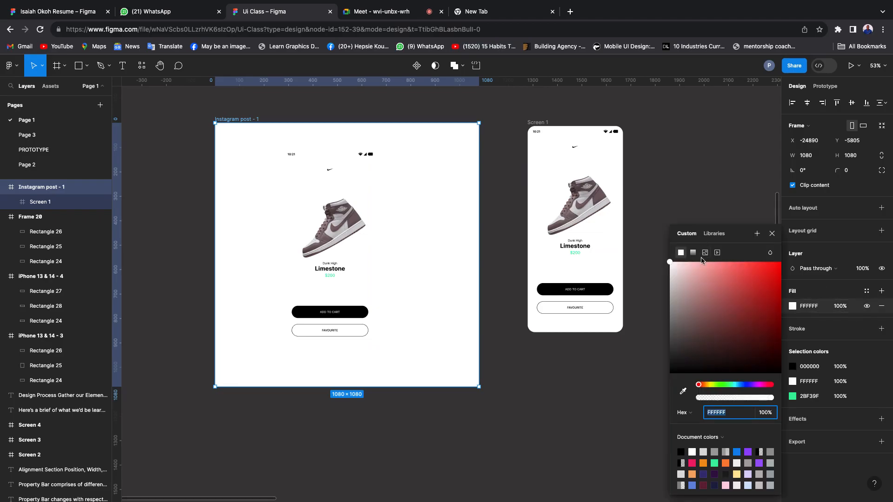
drag(671, 262, 671, 276)
click(176, 174)
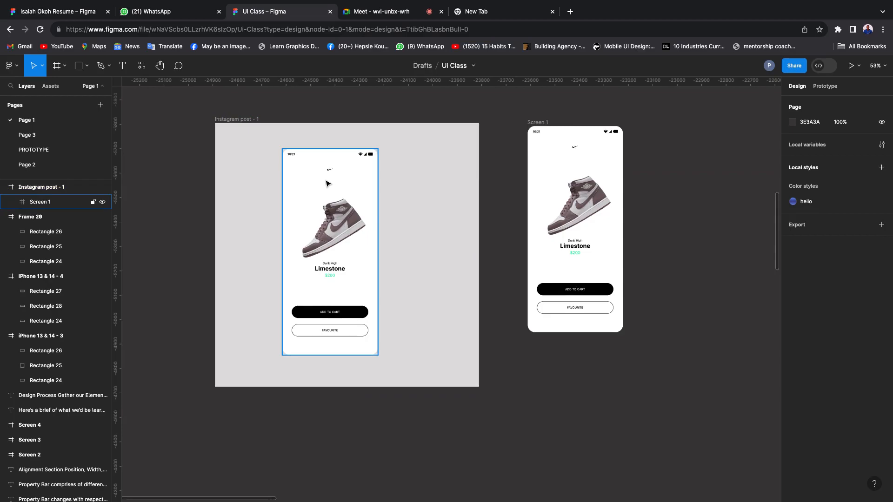
Shift the phone screen left within the Instagram post frame and duplicate it beside itself at X 540, Y 93.
scroll(327, 184, down, 2)
drag(284, 183, 379, 187)
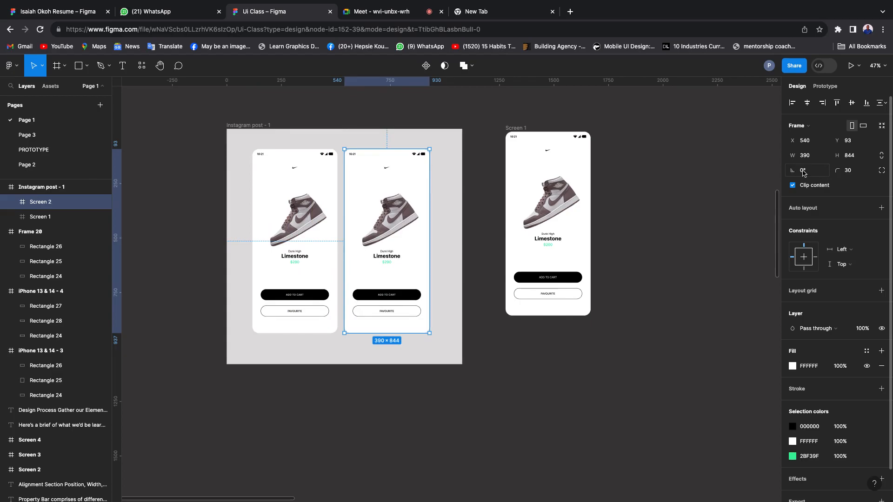
scroll(418, 145, up, 1)
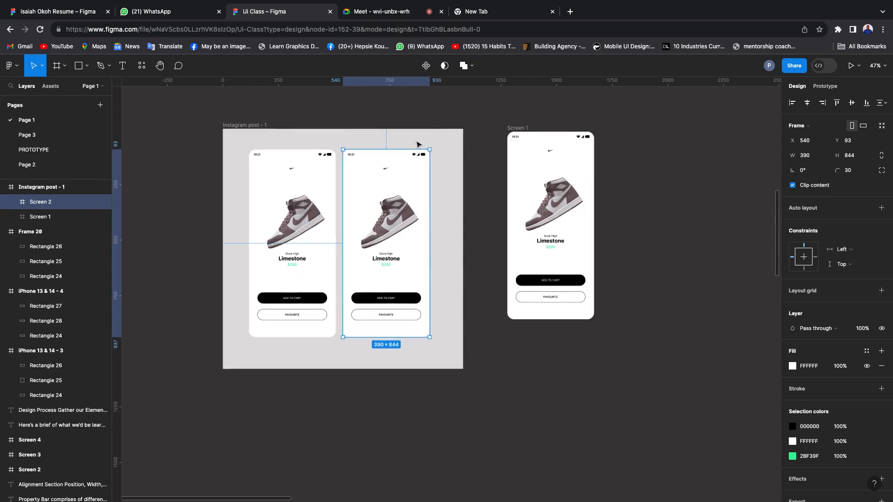
Tilt the two phone screens outward, rotating the right one to about -12.46° and the left one to about 8.3°.
scroll(417, 145, up, 2)
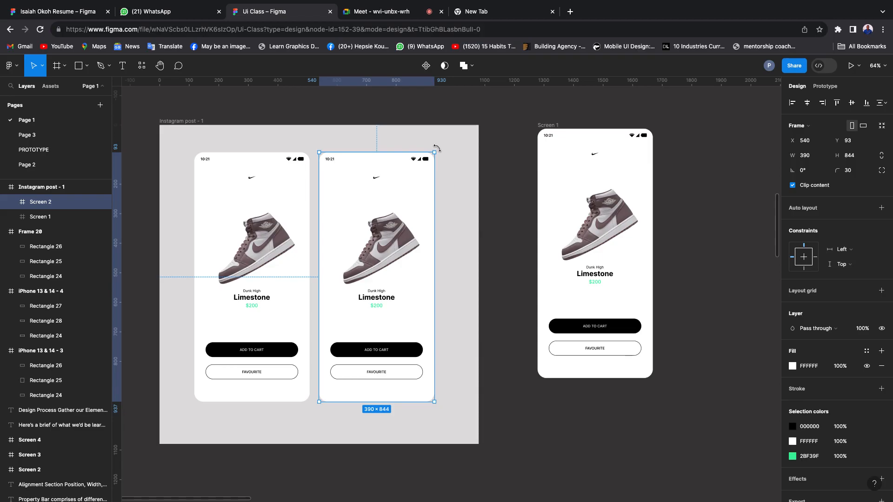
drag(438, 149, 460, 169)
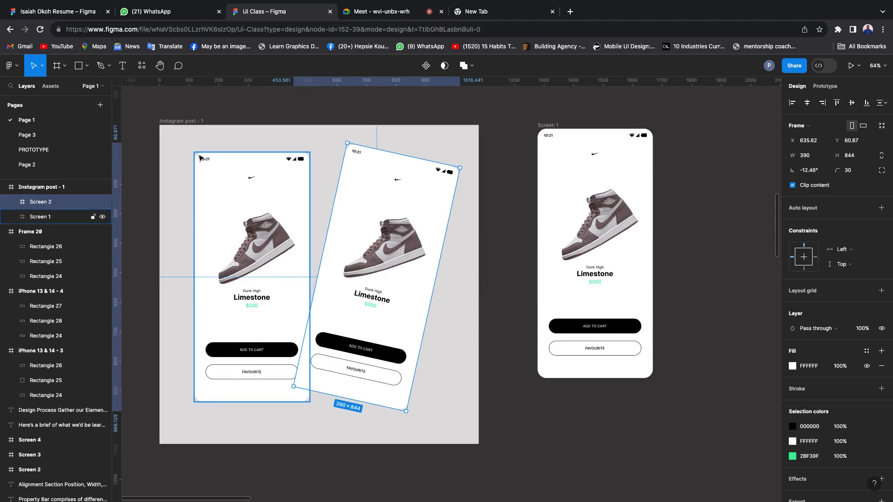
click(200, 158)
drag(191, 147, 173, 156)
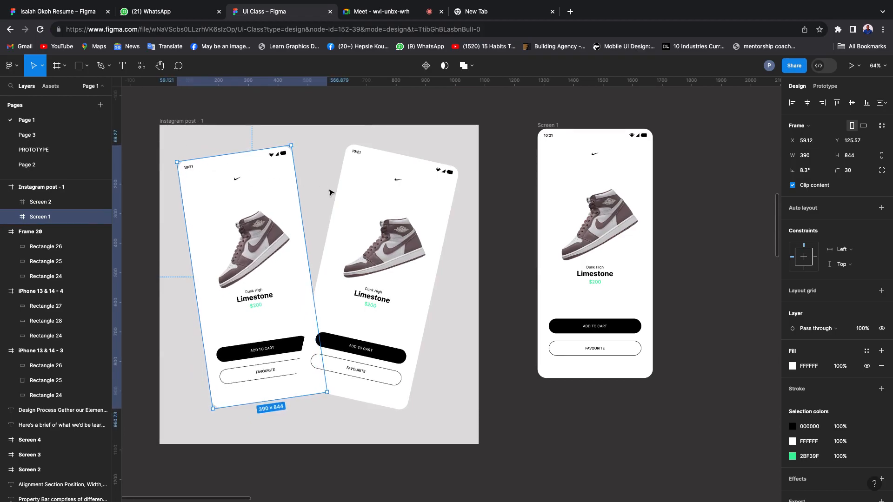
Move the tilted screens apart, the right one to about X 676, Y 72 and the left one to about X 19, Y 128.
scroll(413, 209, down, 3)
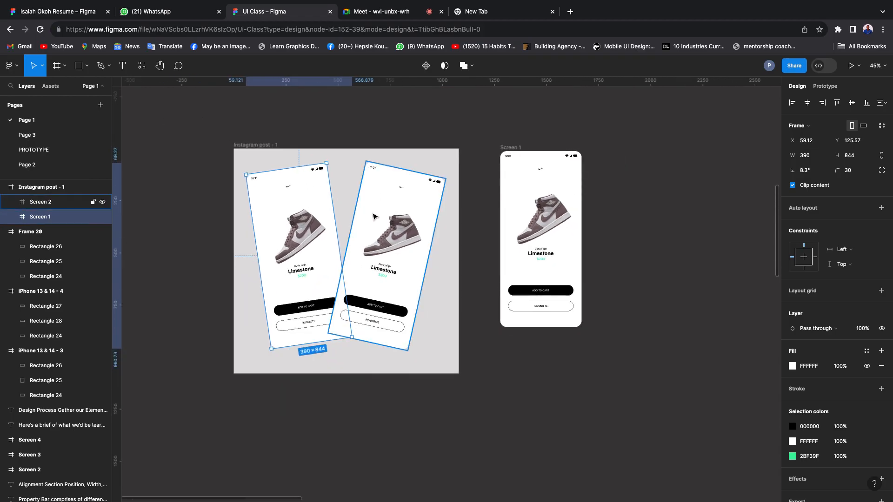
drag(378, 217, 386, 218)
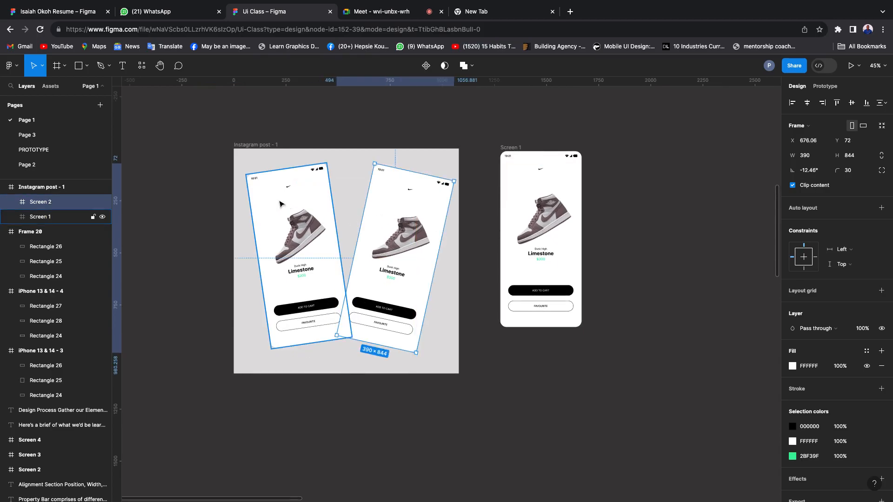
click(280, 201)
drag(280, 202, 272, 203)
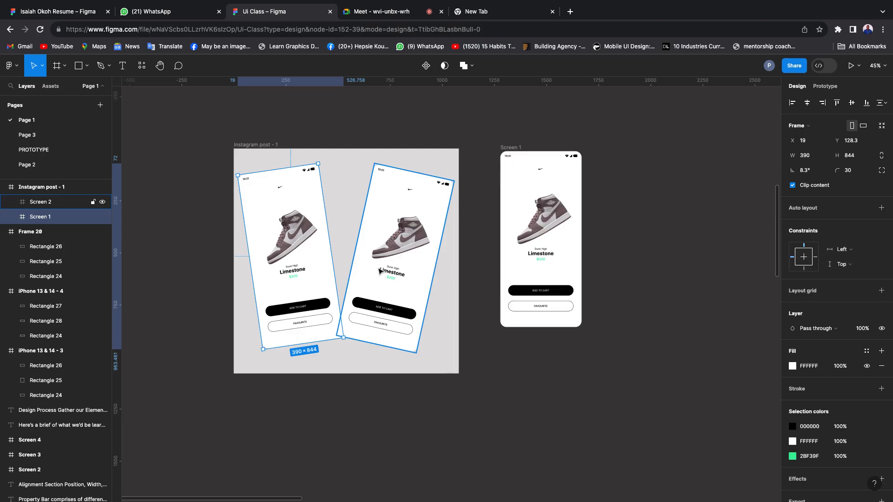
click(212, 315)
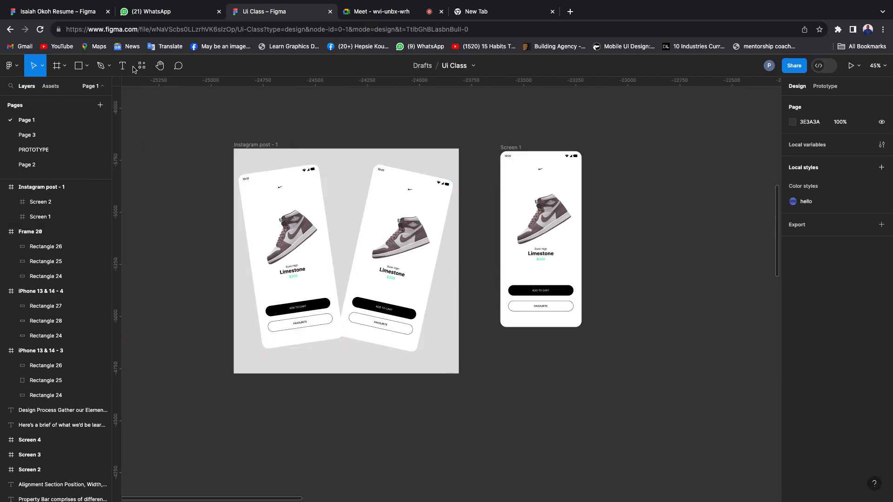
Add the text "X-plore Studios" on the empty canvas below the Instagram post frame.
key(t)
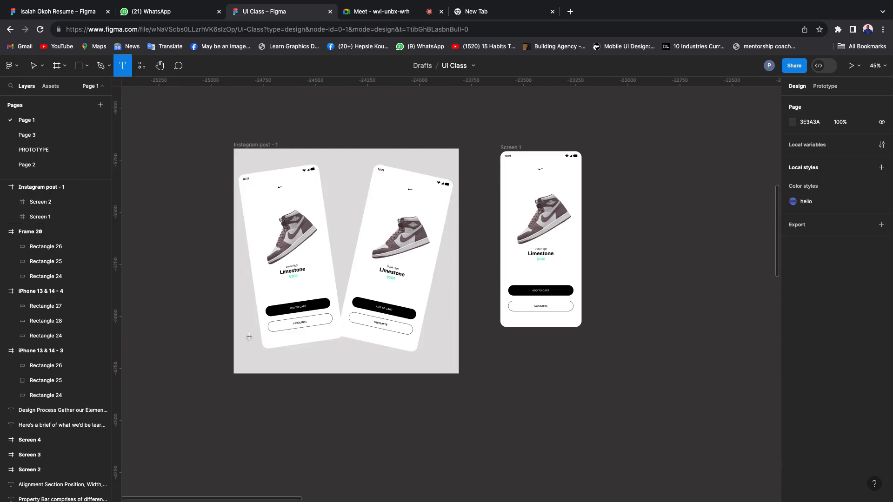
click(327, 421)
text(X)
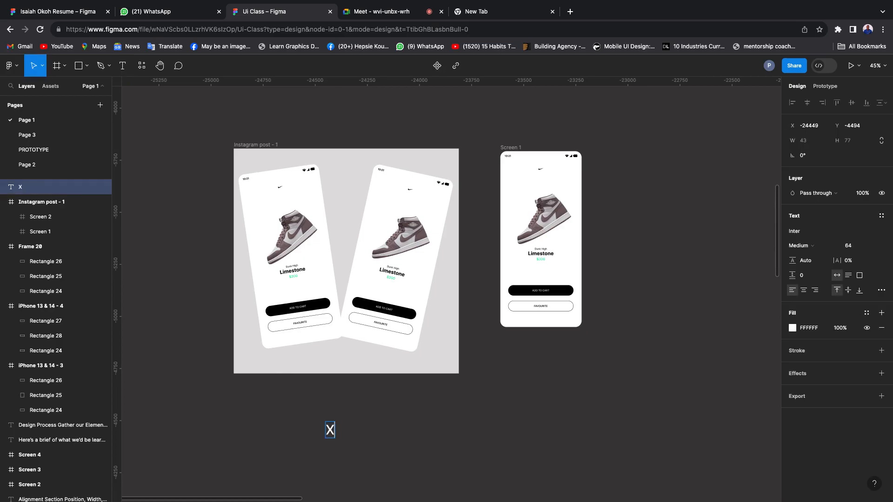
text(-plore)
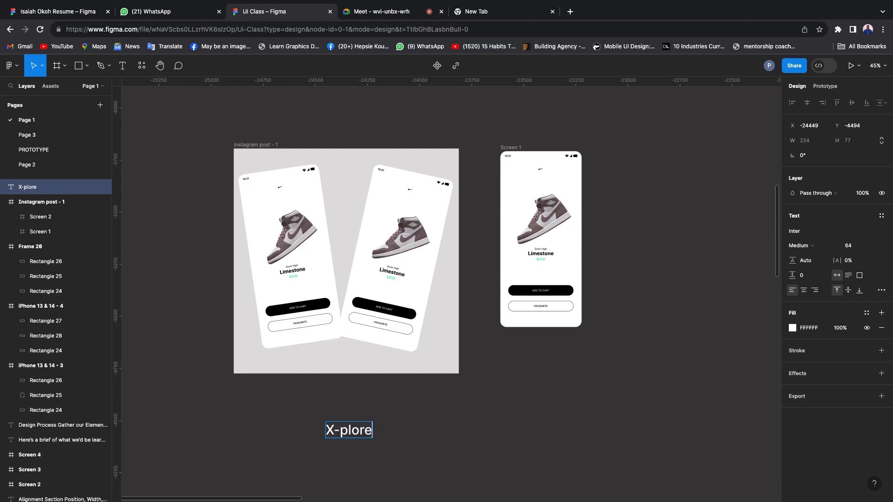
text( Studio)
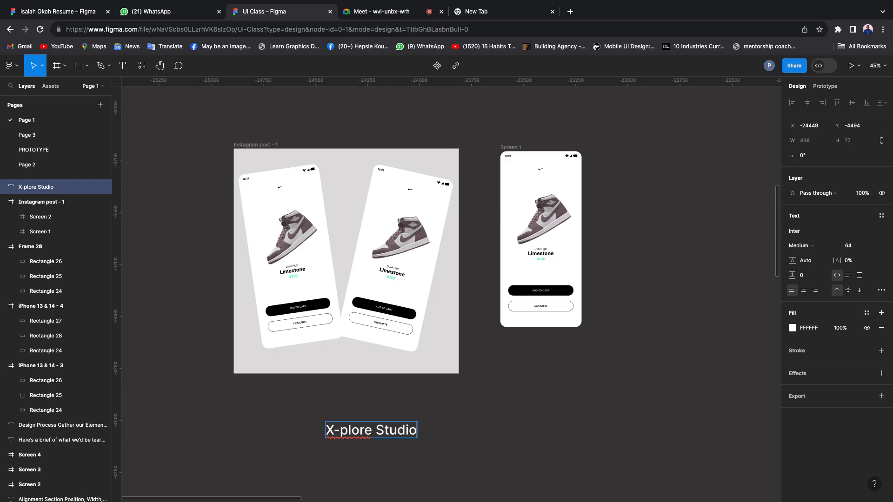
text(s)
Colour the X-plore Studios text black (000000) and set its font size to 48.
click(809, 328)
text(00000)
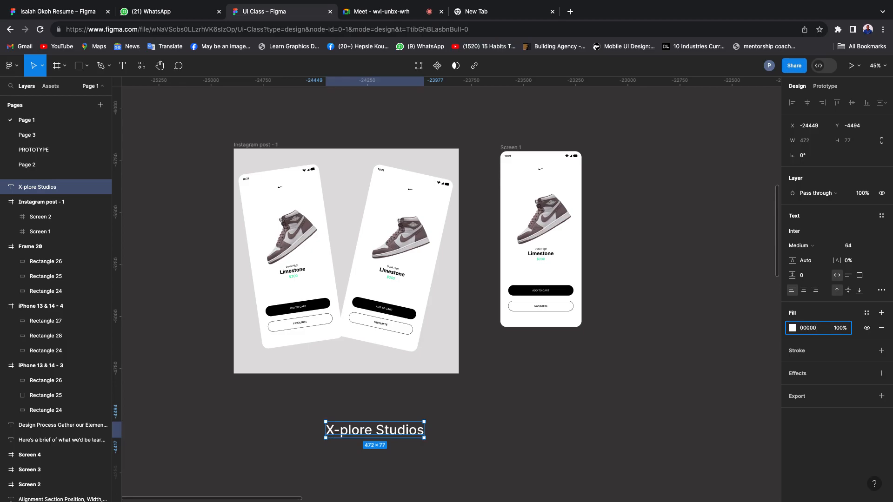
text(0)
key(Return)
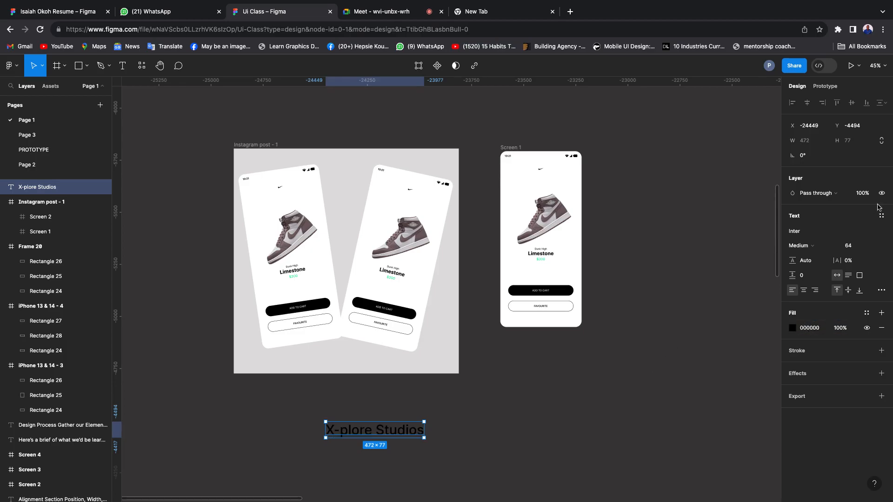
click(854, 252)
text(48)
key(Return)
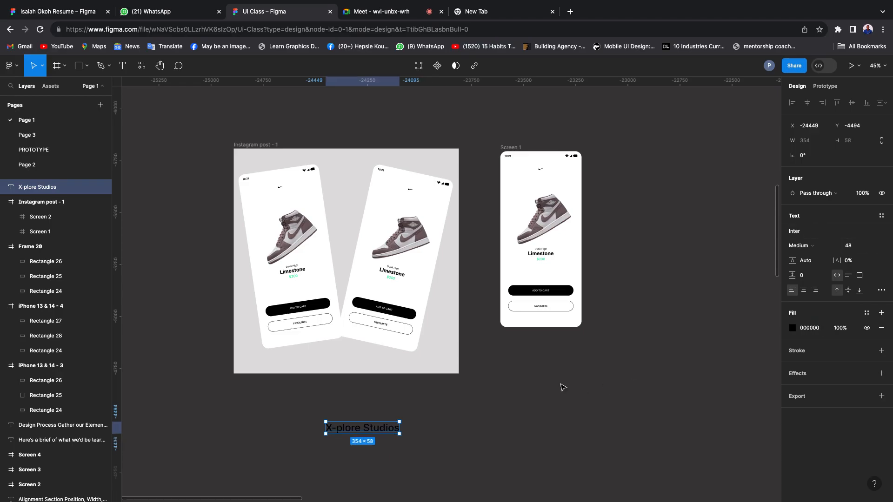
Move the X-plore Studios text into the Instagram post frame beneath the phone screens and centre it horizontally.
drag(370, 425, 350, 363)
click(807, 102)
click(371, 419)
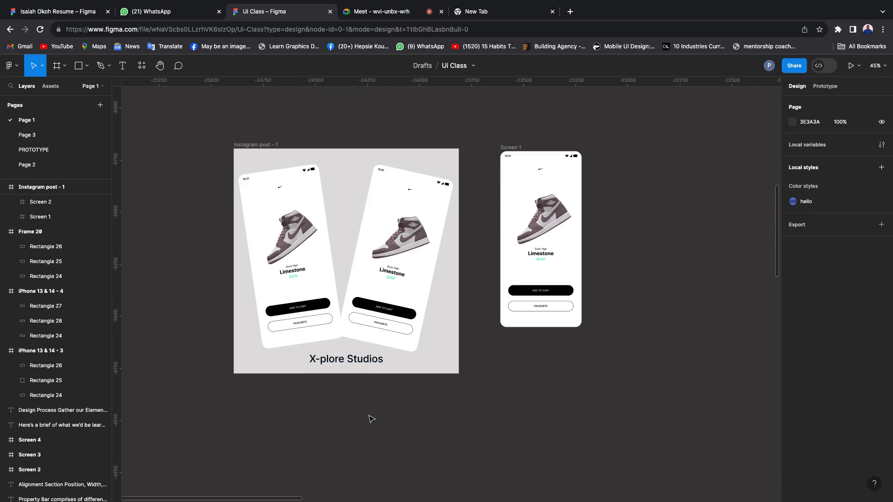
Rename the Instagram post frame as "My design".
click(255, 146)
text(My desig)
key(Return)
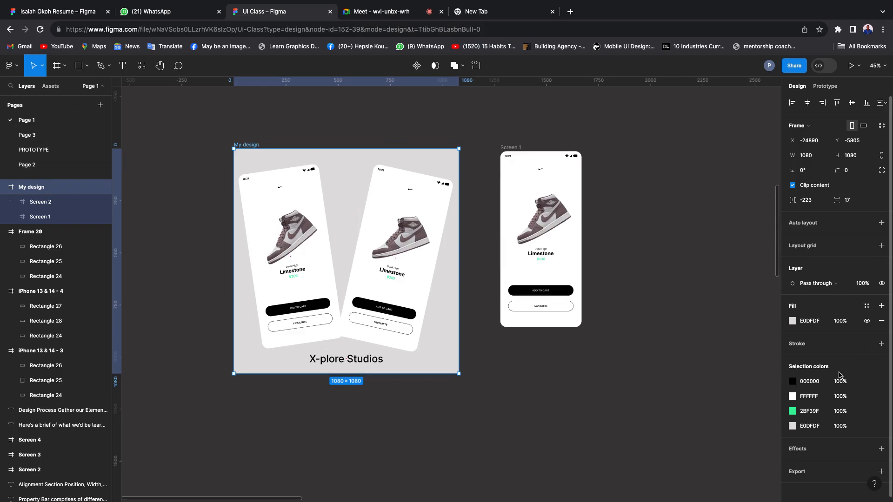
Add an export setting to the My design frame and export it as a PNG at 2x.
scroll(838, 374, down, 1)
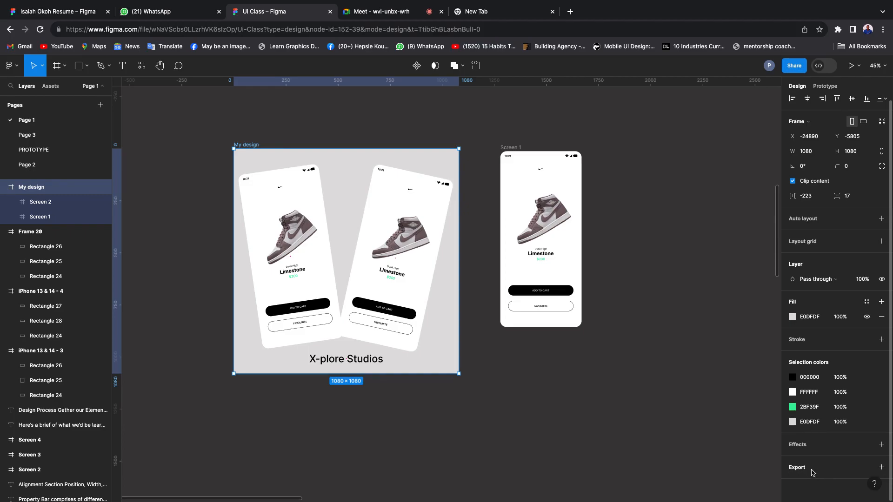
click(882, 468)
scroll(832, 395, down, 2)
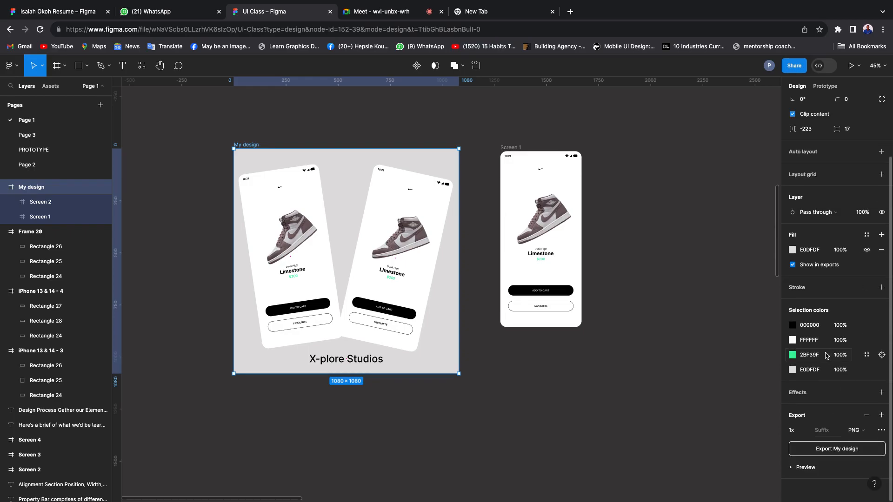
click(808, 431)
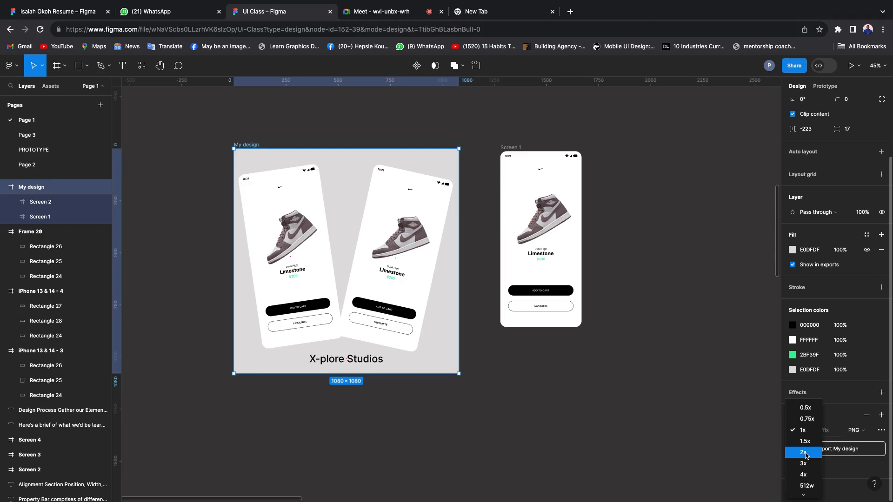
click(806, 453)
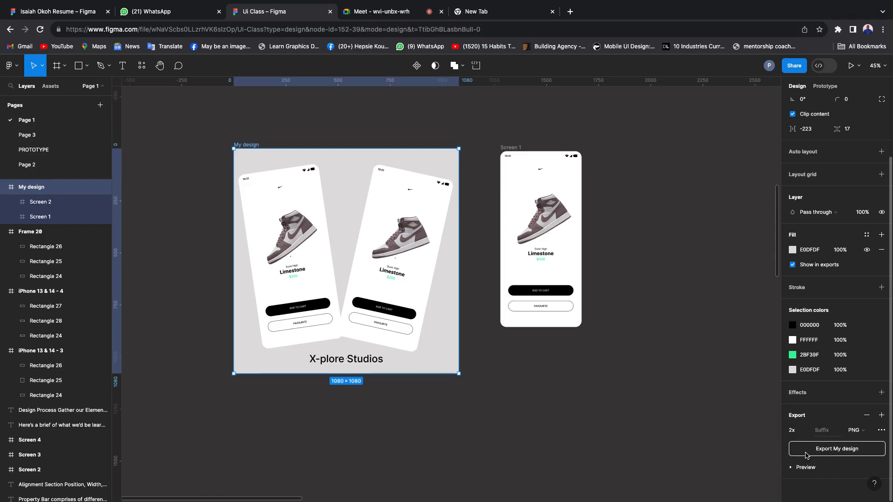
click(867, 437)
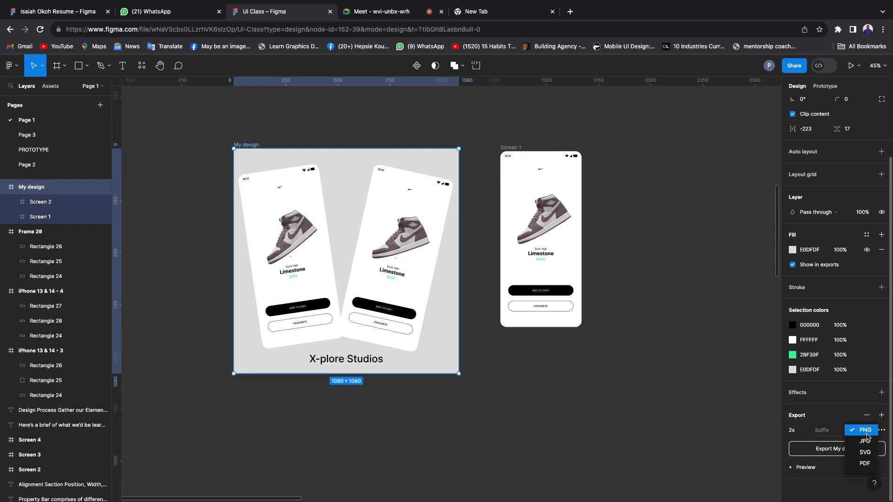
click(867, 436)
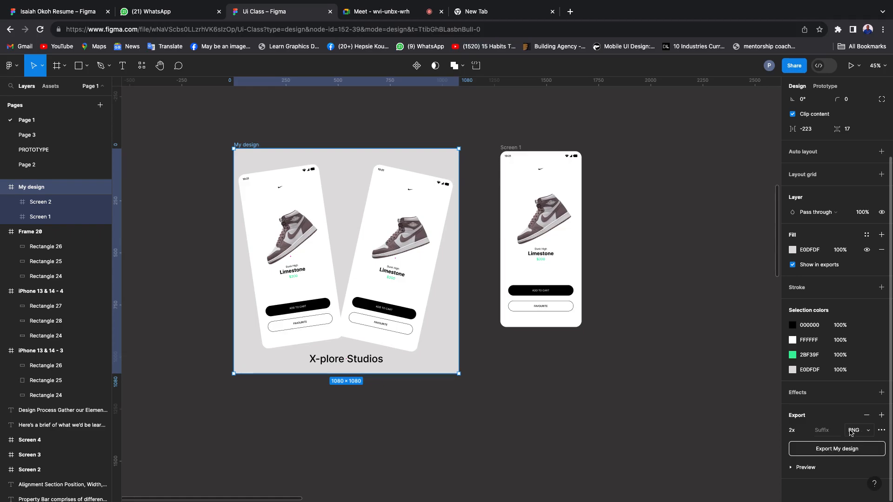
click(840, 453)
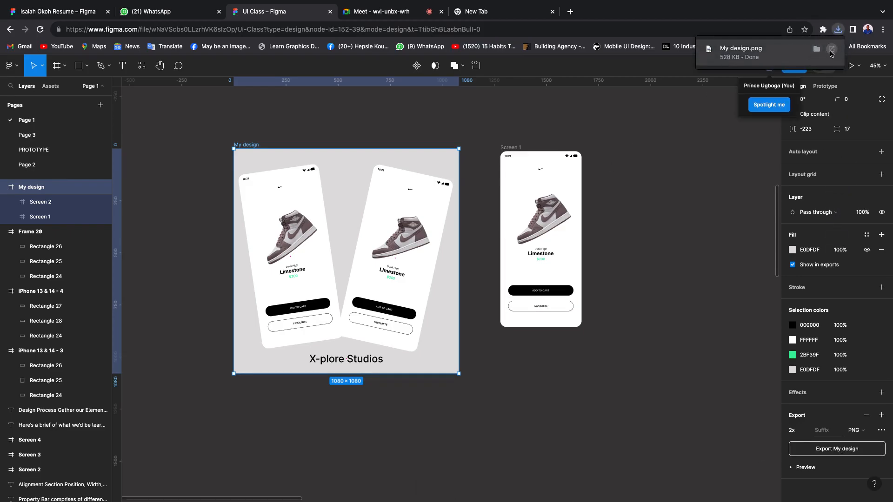
Open the exported My design.png from the browser's recent downloads to view it.
click(832, 52)
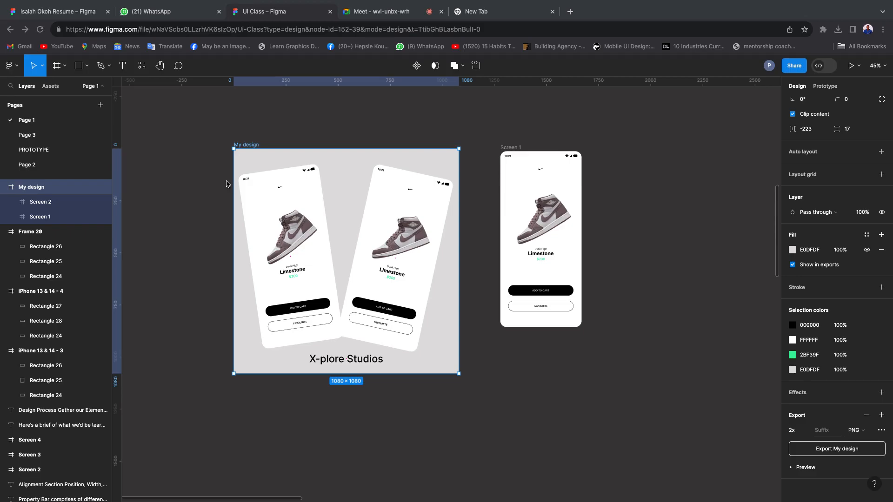
key(ctrl+Left)
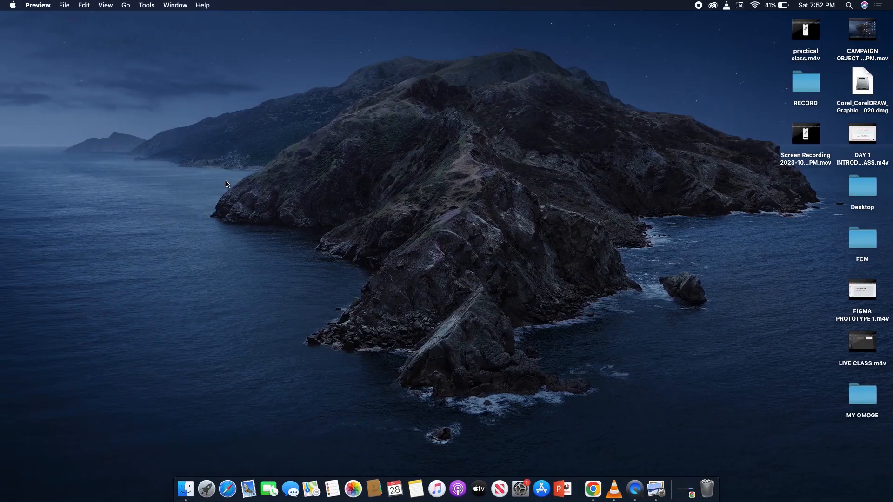
key(ctrl+Right)
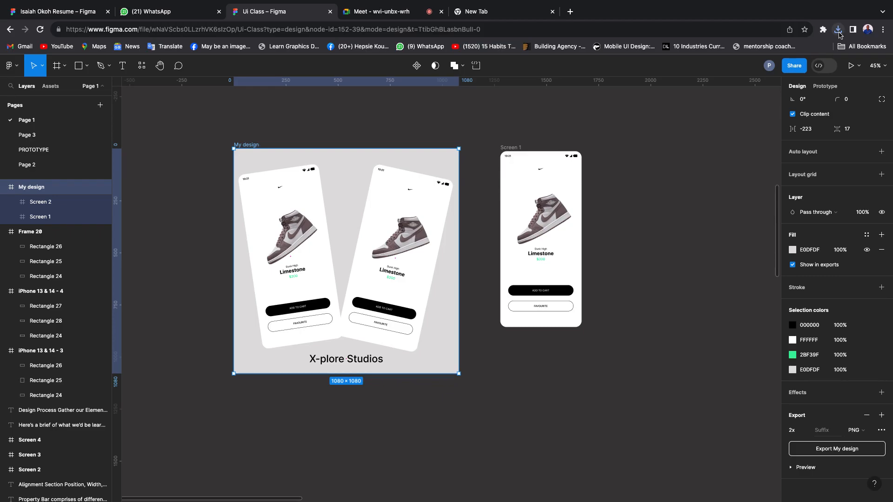
click(839, 32)
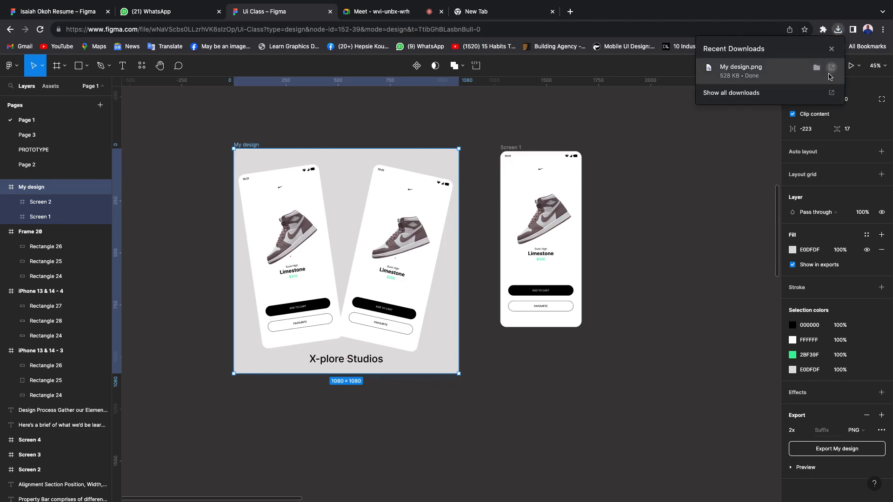
click(831, 74)
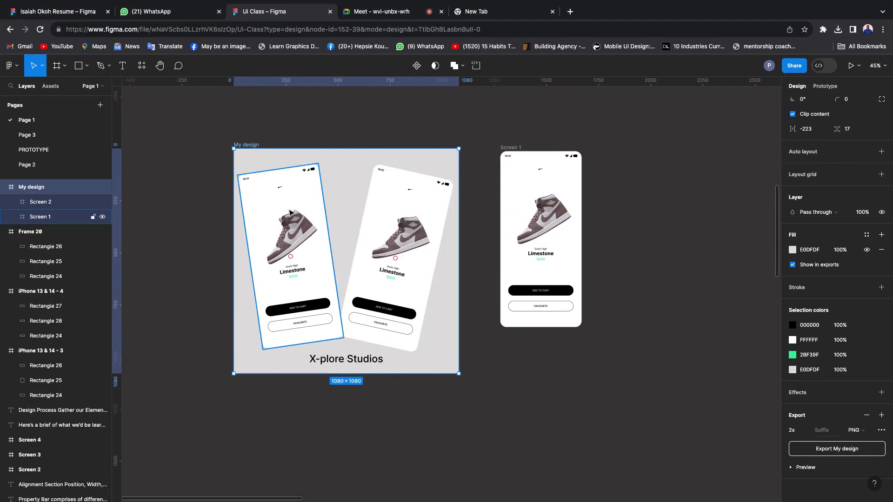
Add a drop shadow with a blur of 15 to the left phone screen in the My design frame.
click(285, 236)
ctrl+scroll(285, 236, up, 2)
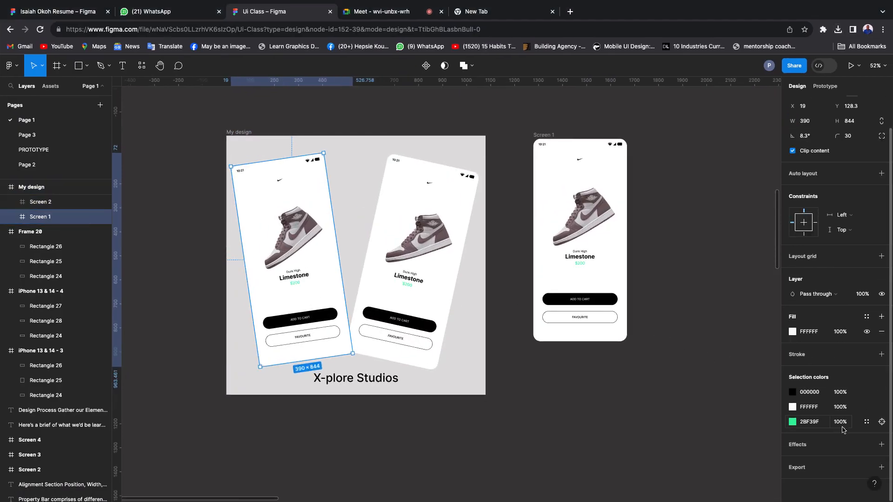
click(882, 444)
ctrl+scroll(256, 376, up, 5)
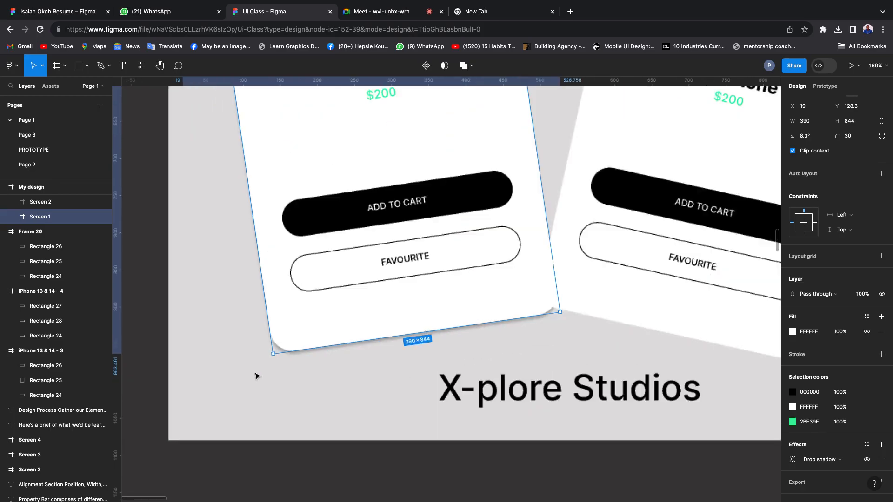
scroll(256, 375, up, 2)
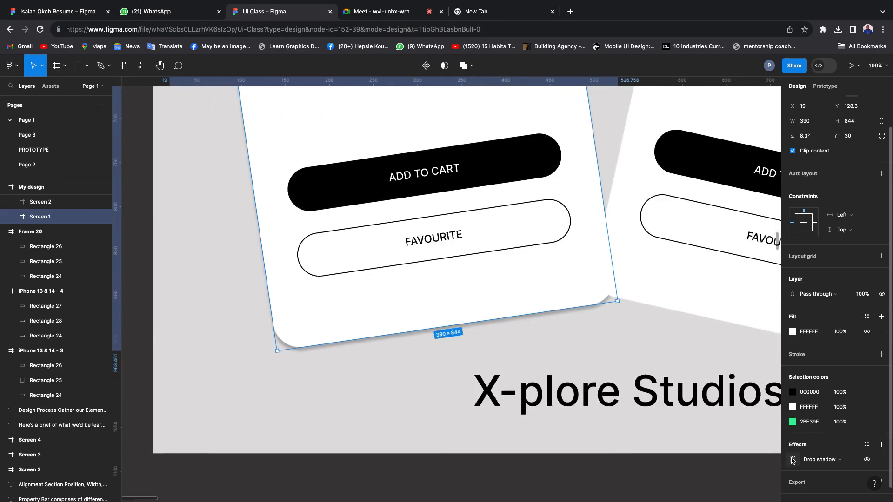
click(792, 460)
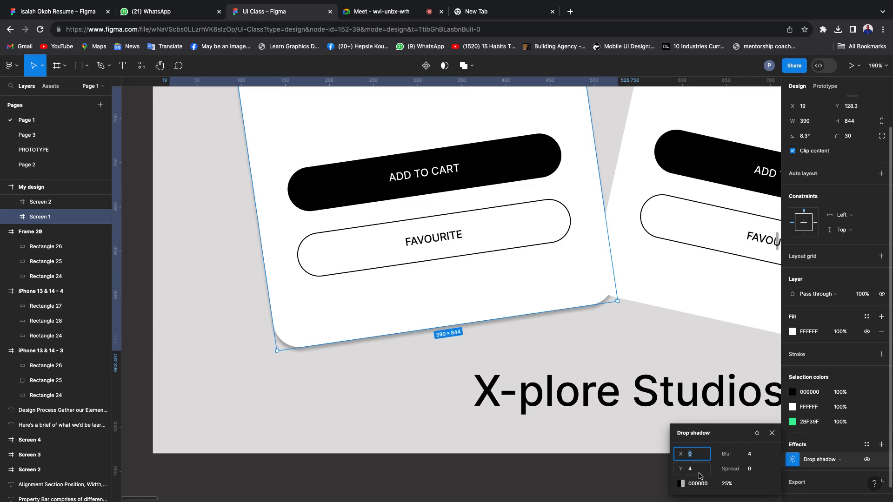
click(755, 458)
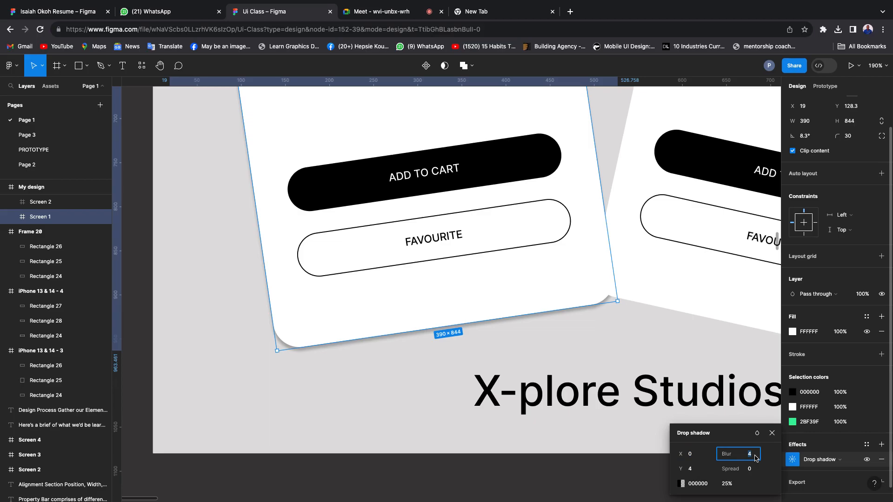
text(15)
key(Return)
click(375, 390)
Give the right phone screen in the My design frame a drop shadow with a blur of 15.
scroll(362, 379, down, 5)
click(508, 341)
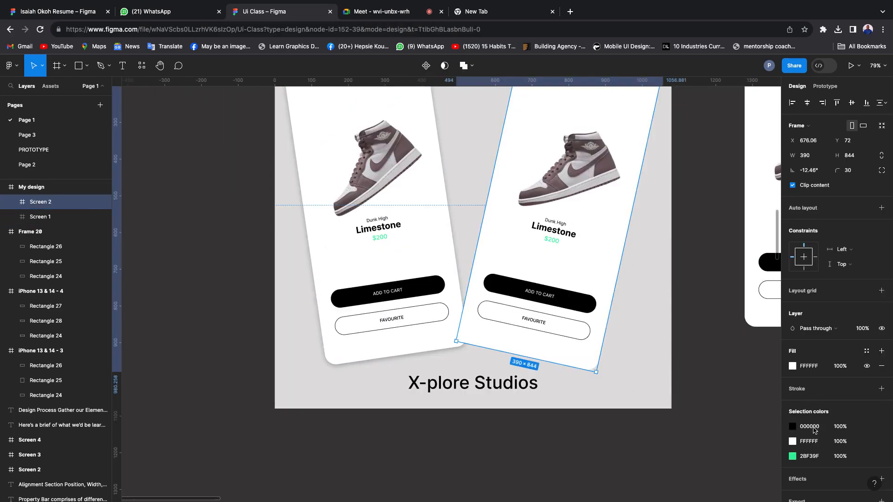
scroll(861, 376, down, 1)
scroll(860, 377, up, 1)
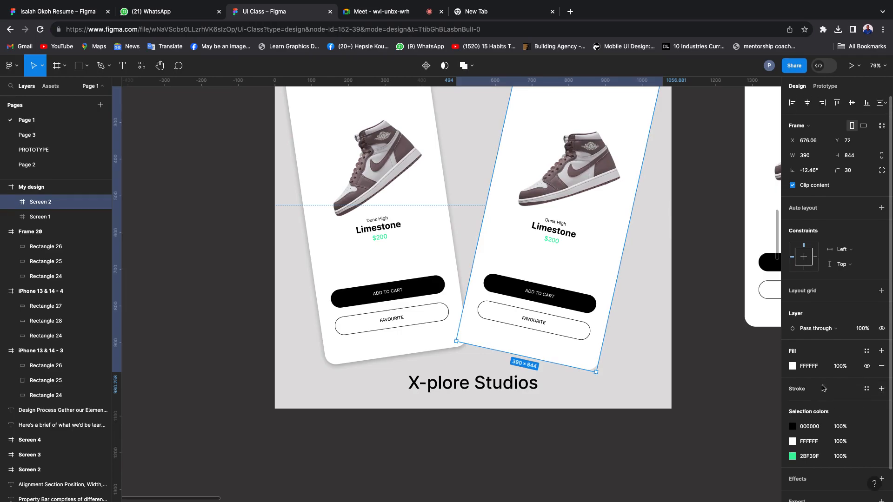
scroll(856, 414, down, 3)
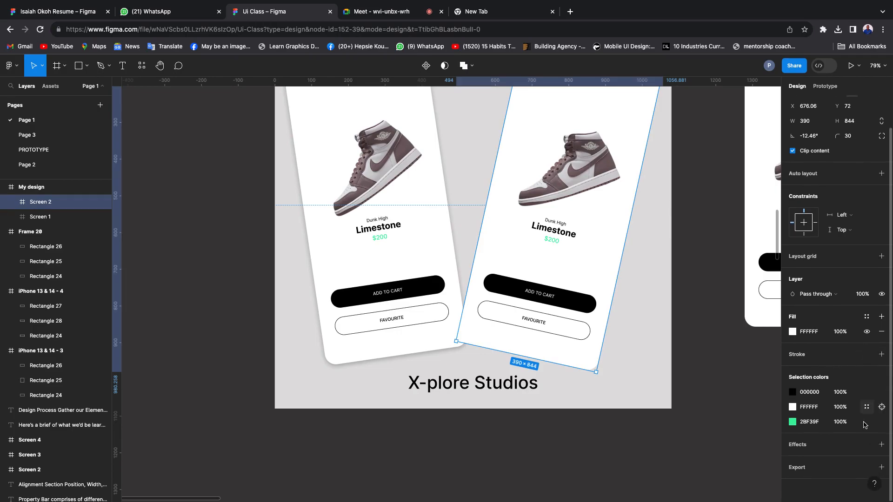
click(881, 445)
click(792, 461)
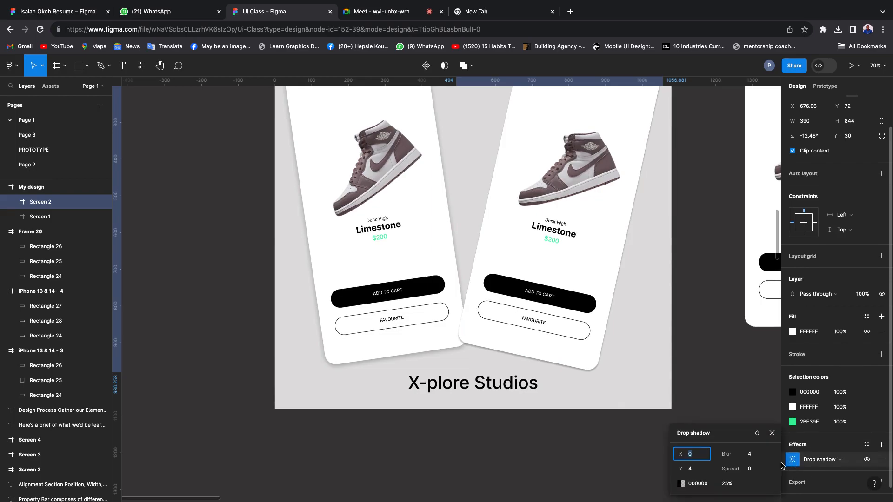
click(756, 456)
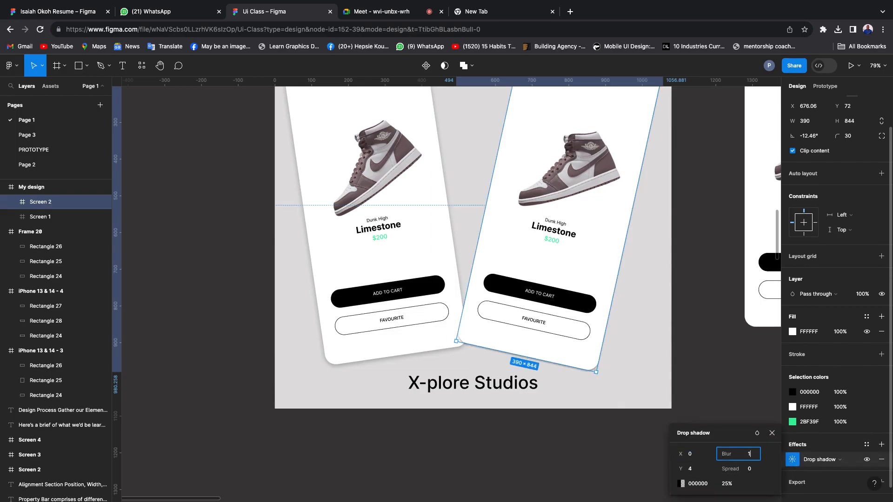
text(15)
key(Return)
click(525, 493)
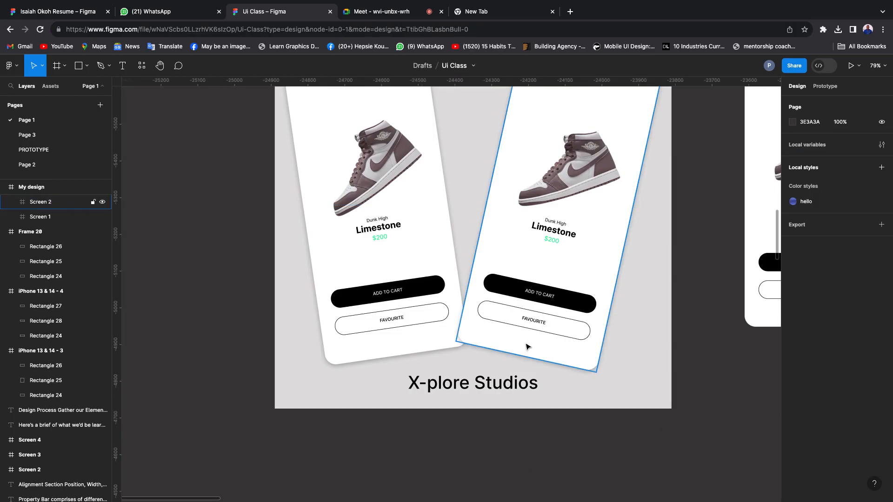
Rotate the right phone screen slightly counterclockwise so it tilts less and roughly mirrors the left screen.
scroll(211, 283, down, 5)
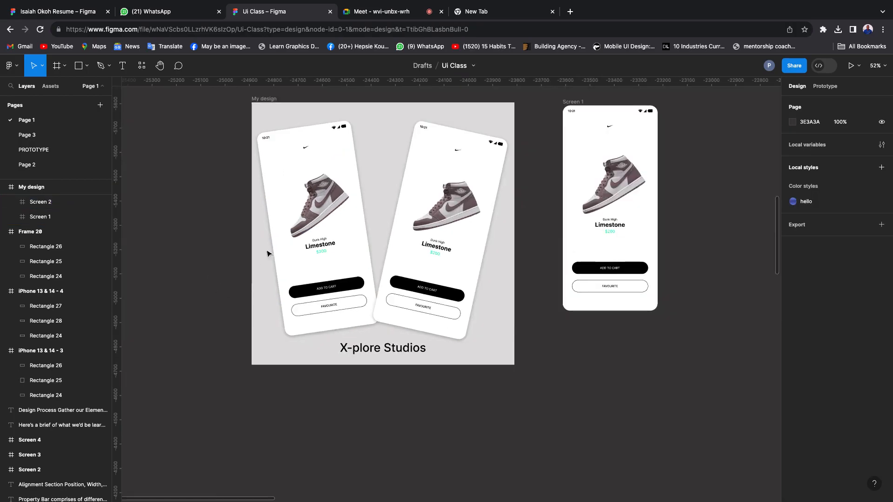
click(462, 137)
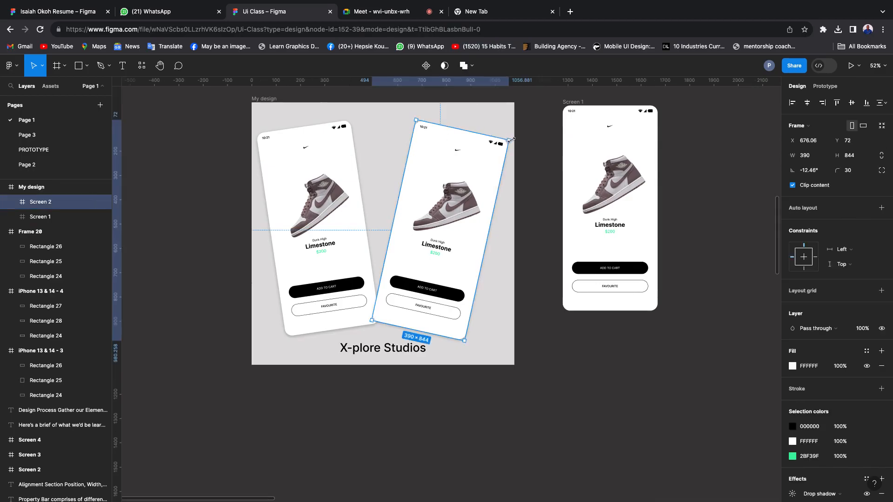
drag(507, 134, 500, 132)
click(237, 231)
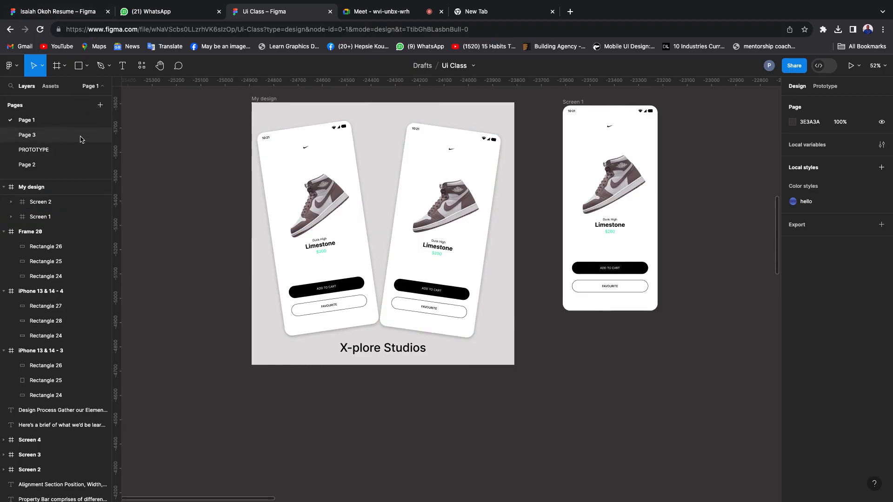
View the exported My design.png in Preview once more, return to Figma, and select the My design frame.
key(ctrl+Left)
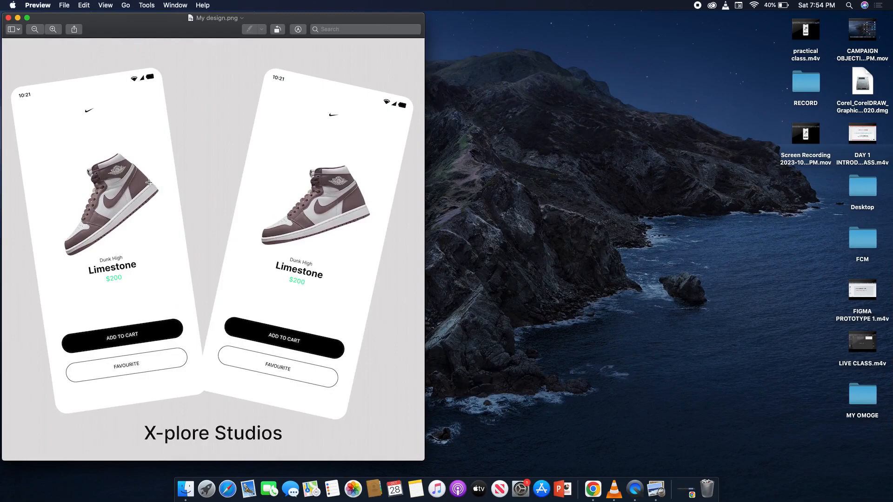
key(ctrl+Right)
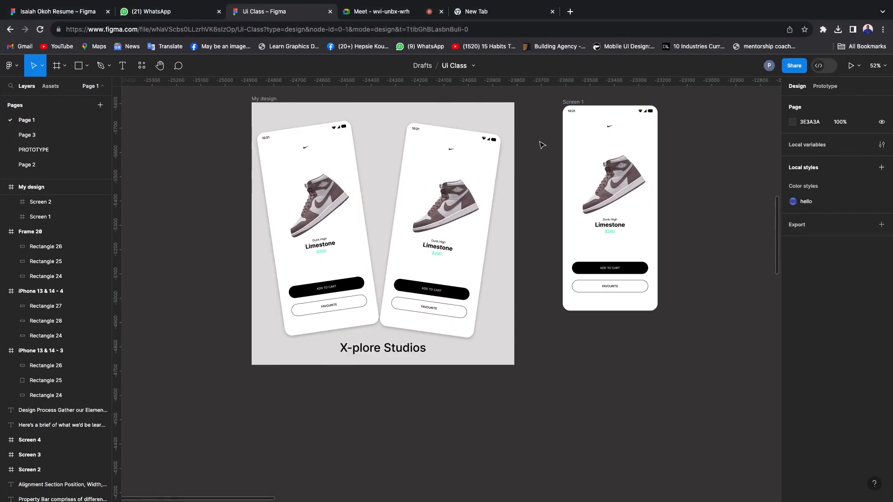
scroll(393, 167, down, 5)
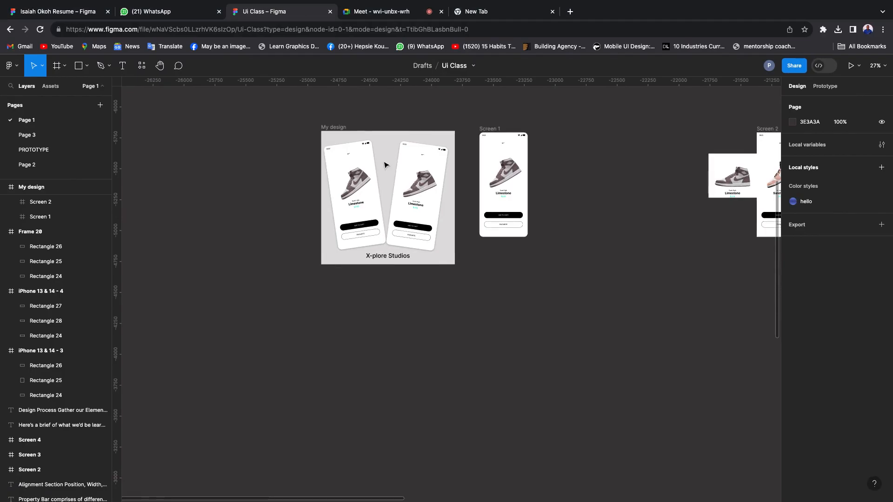
click(334, 133)
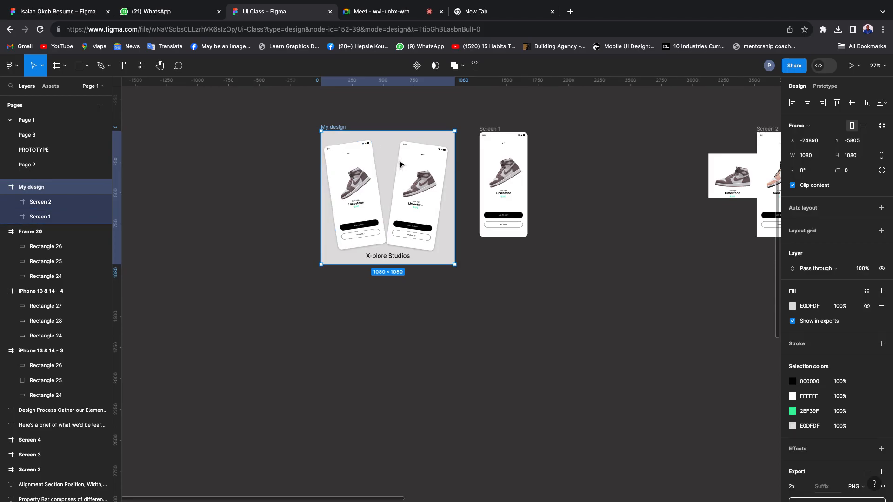
Turn off Clip content on the Screen 1 frame so its shoe carousel extends past the phone screen.
click(510, 134)
scroll(512, 168, up, 5)
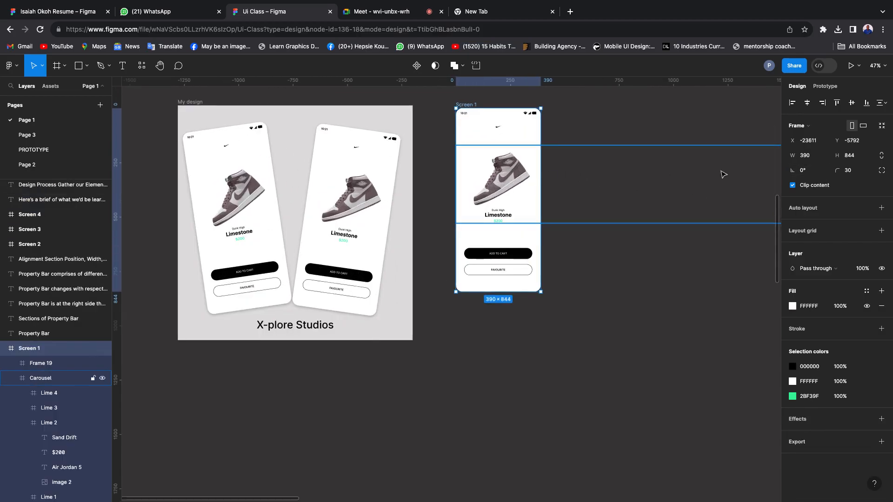
click(793, 185)
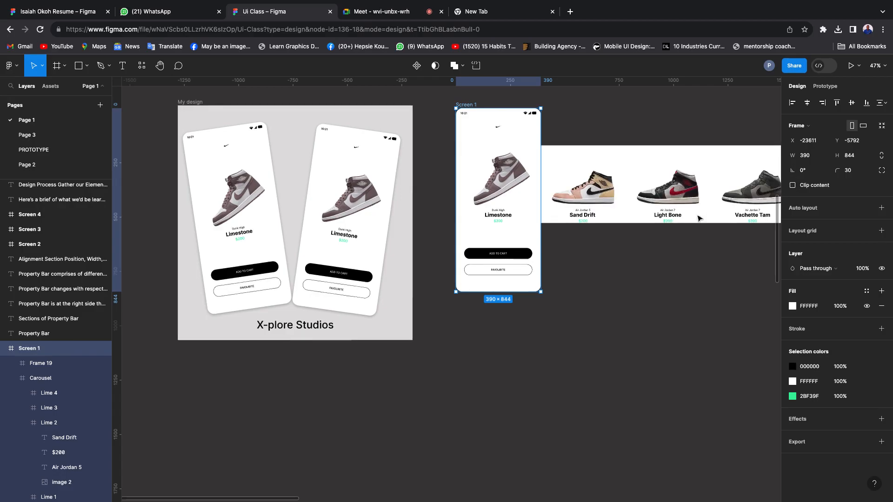
scroll(604, 247, down, 3)
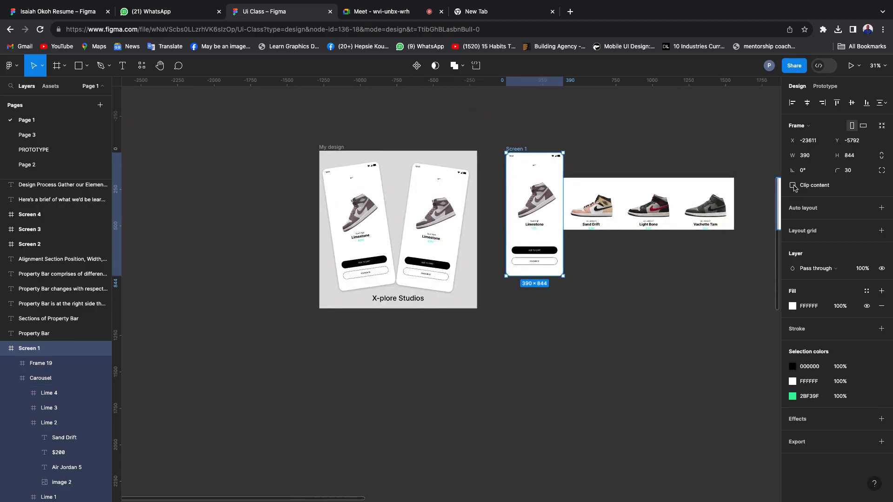
Stretch the uppermost rectangle in the iPhone 13 & 14 - 4 frame past the frame's left edge to a width of about 634.
scroll(608, 191, right, 2)
scroll(609, 190, up, 5)
scroll(608, 190, up, 6)
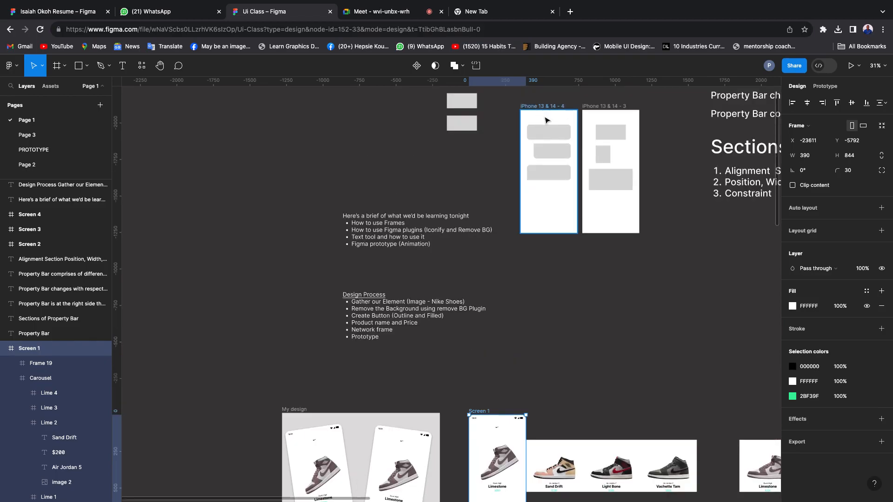
click(538, 109)
ctrl+scroll(540, 116, up, 5)
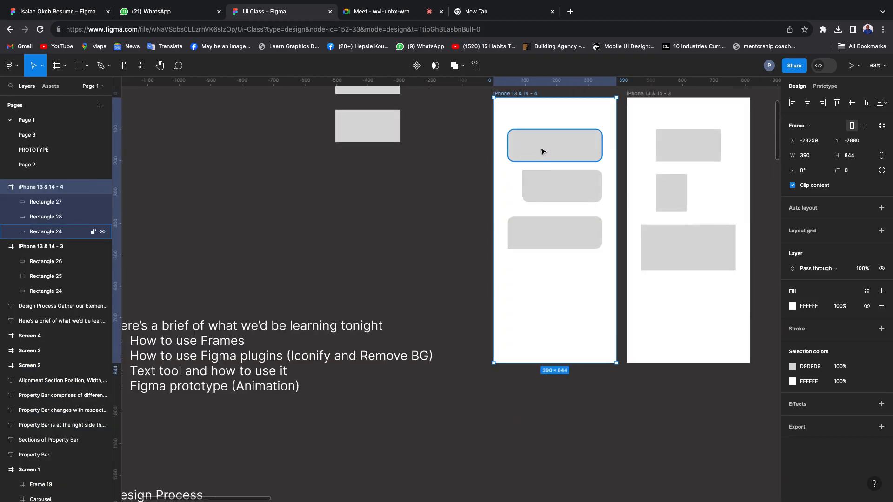
click(544, 153)
drag(446, 149, 403, 148)
click(464, 144)
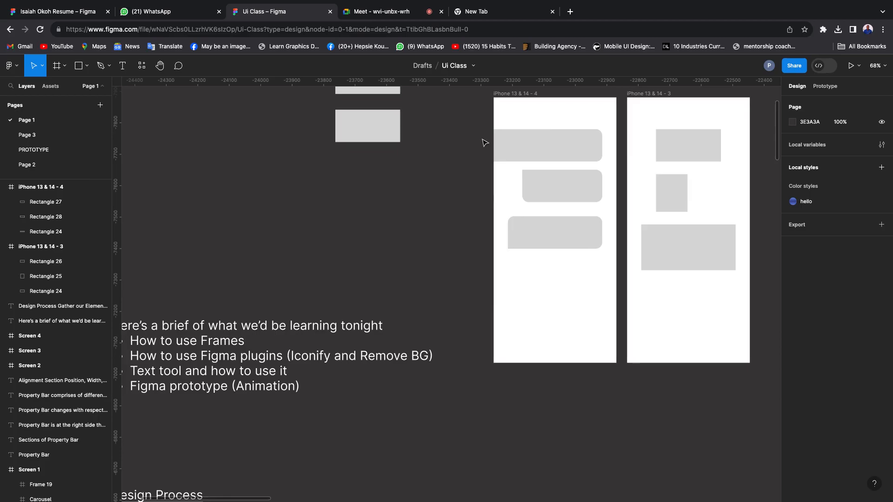
Turn Clip content off and back on for the iPhone 13 & 14 - 4 frame to compare the overflowing rectangle.
click(550, 147)
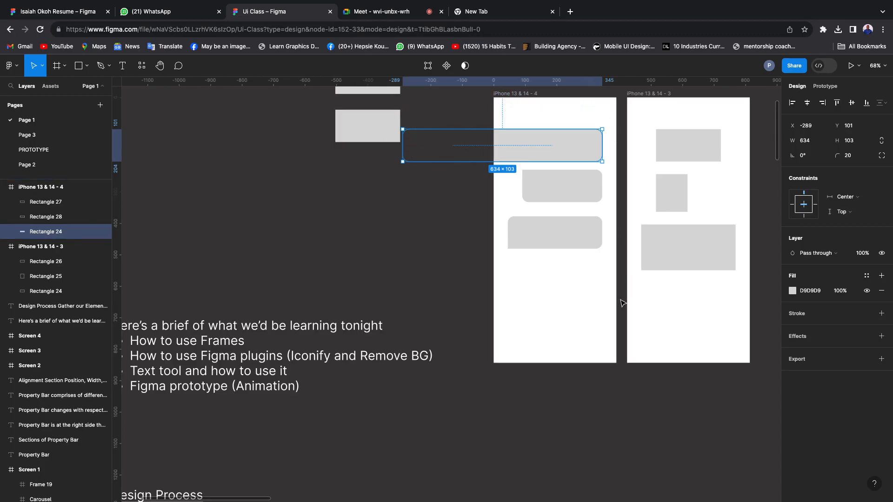
click(508, 95)
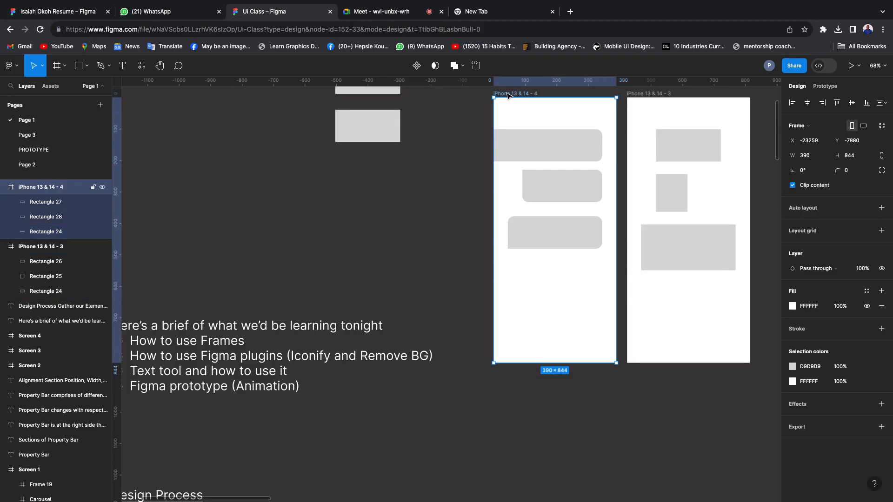
click(793, 185)
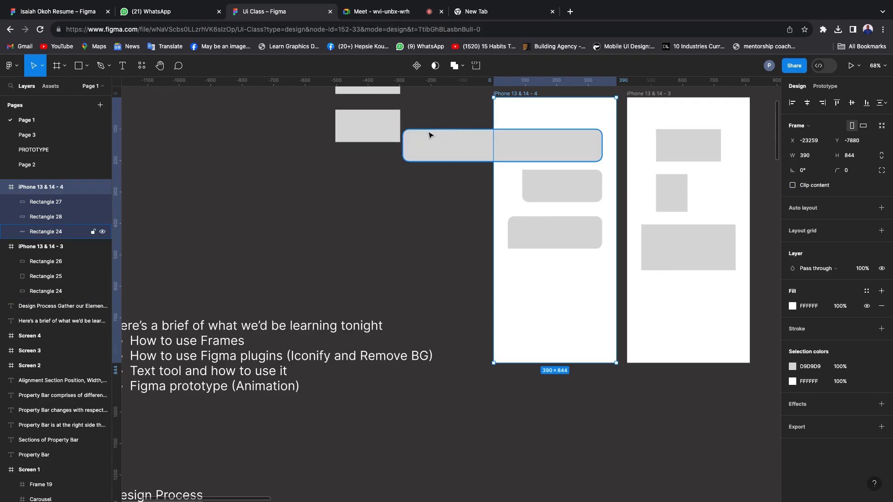
click(792, 185)
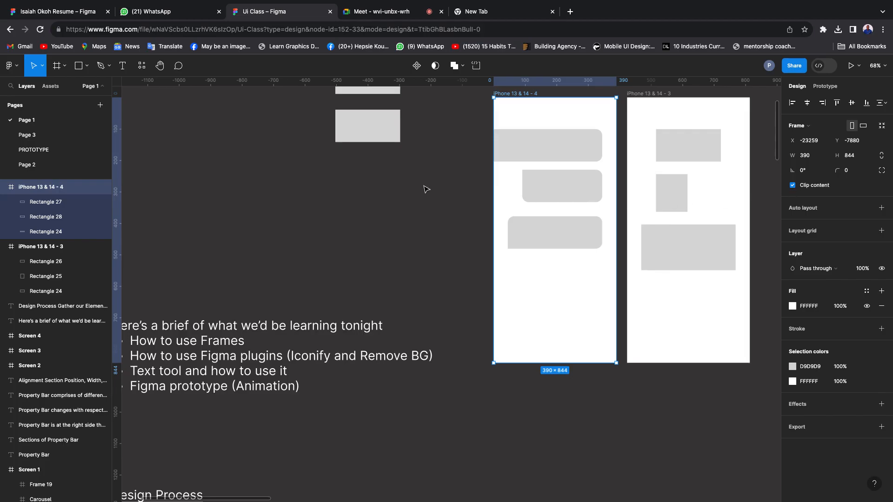
Inspect the properties of the stretched rectangle and of Frame 20.
scroll(381, 208, down, 3)
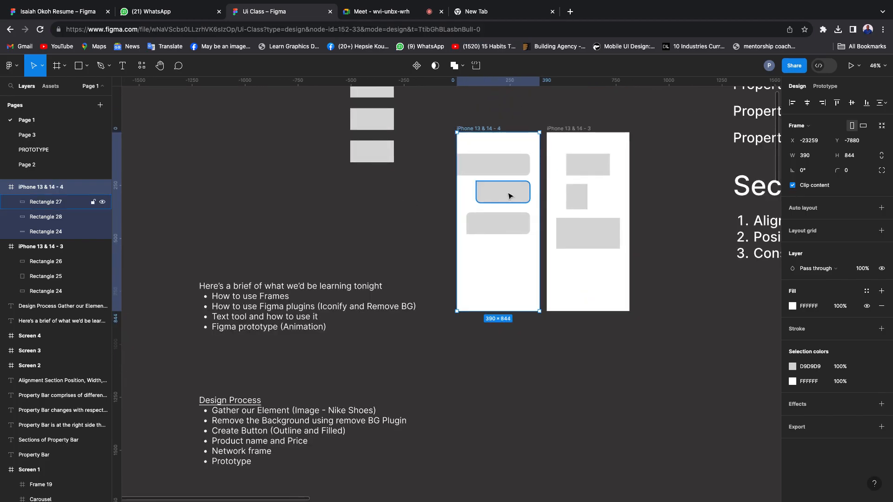
scroll(511, 194, right, 2)
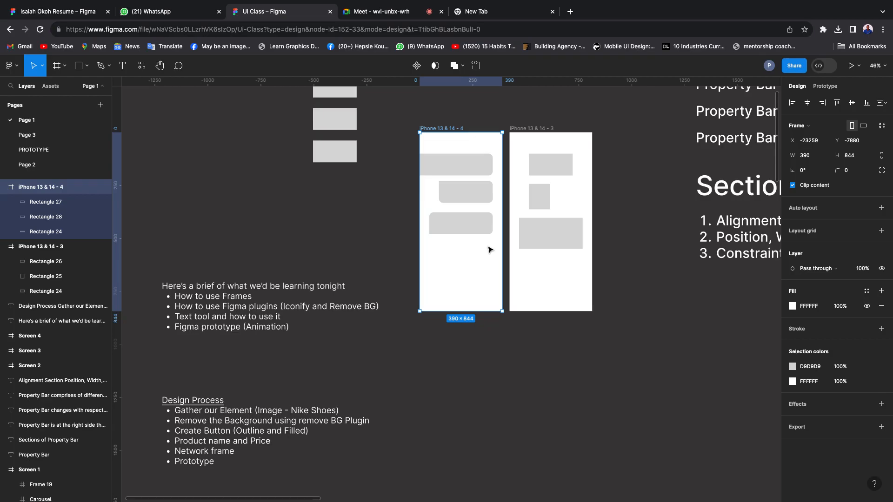
click(454, 172)
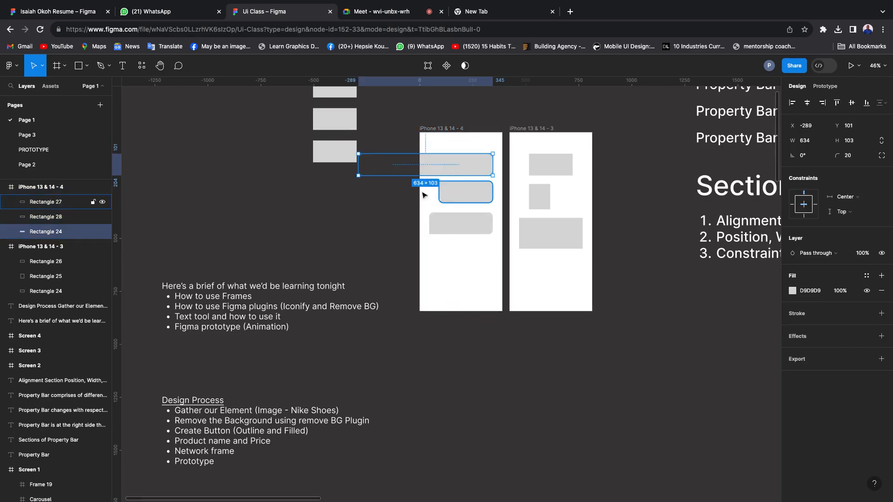
scroll(332, 153, up, 3)
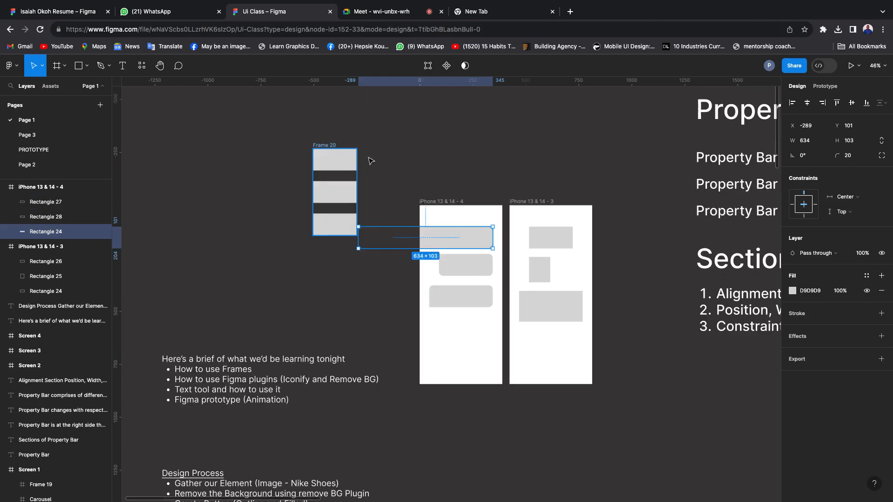
click(332, 176)
scroll(328, 181, up, 3)
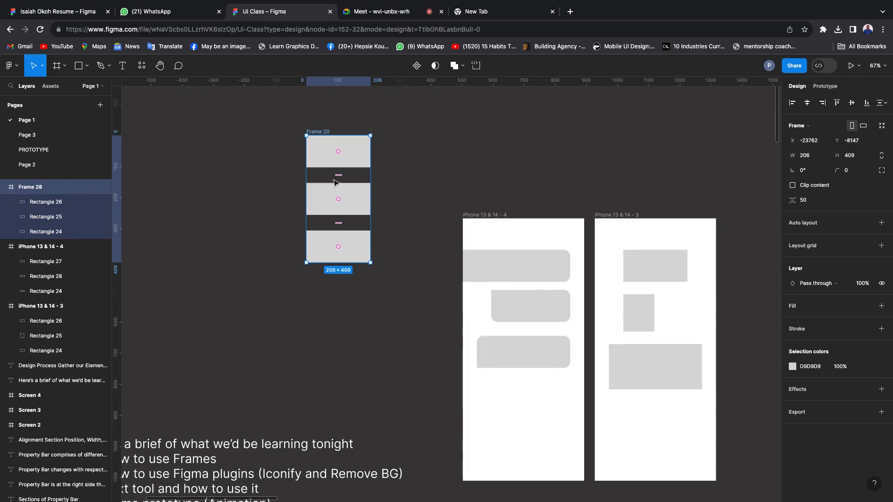
click(125, 69)
click(339, 326)
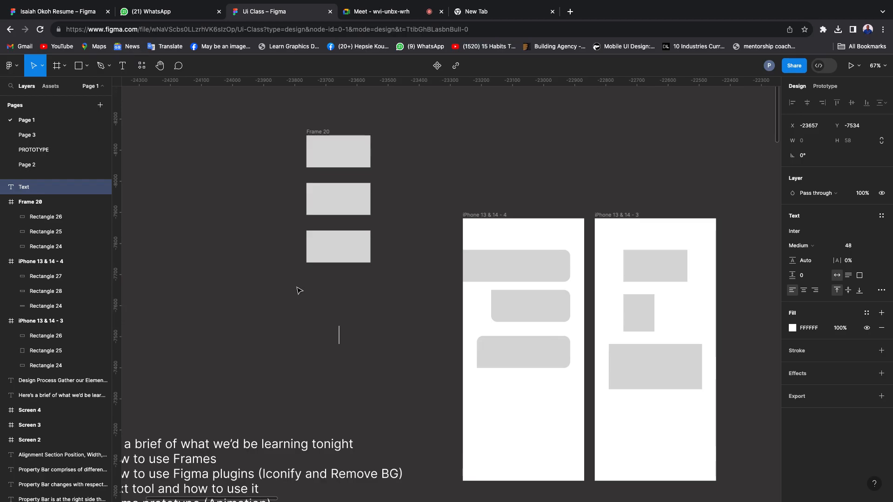
key(Escape)
Draw a rectangle about 393 by 75 below Frame 20 and round its corners to a radius of 30.
key(r)
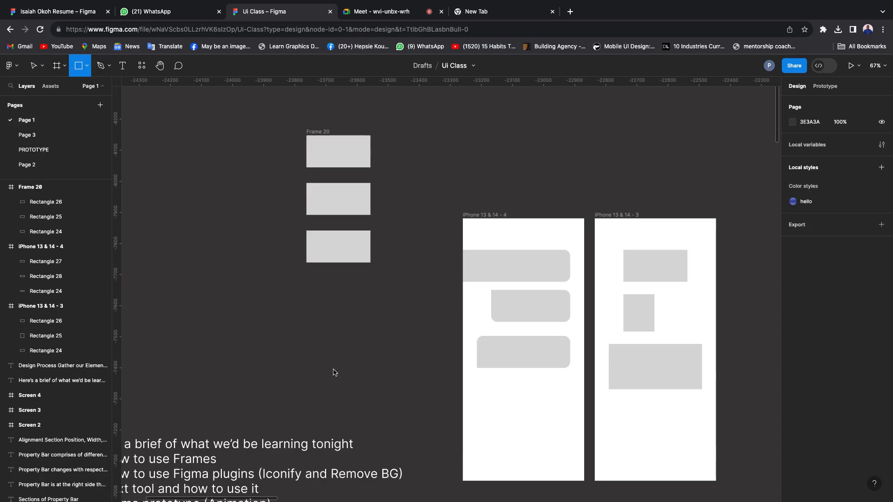
drag(281, 326, 404, 351)
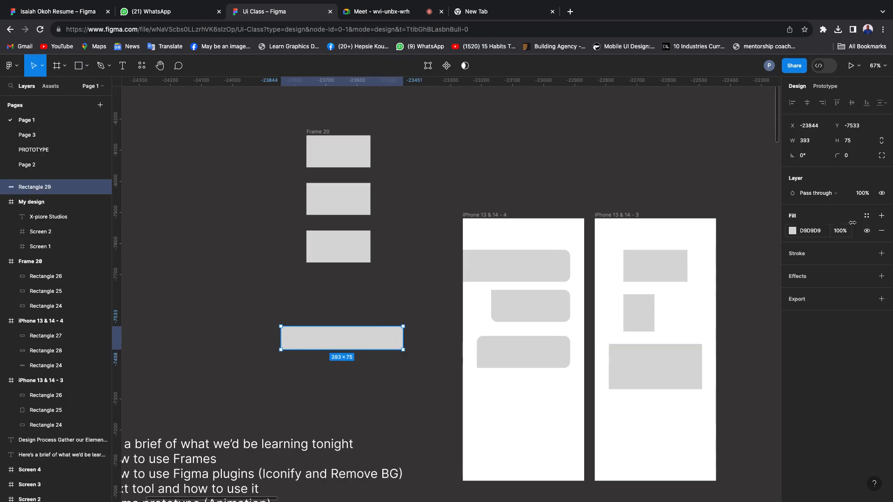
click(849, 157)
text(15)
key(Return)
click(857, 160)
text(2)
key(Return)
click(846, 159)
text(30)
key(Return)
click(252, 369)
Add the text "Button" on the canvas just below the rounded rectangle.
key(t)
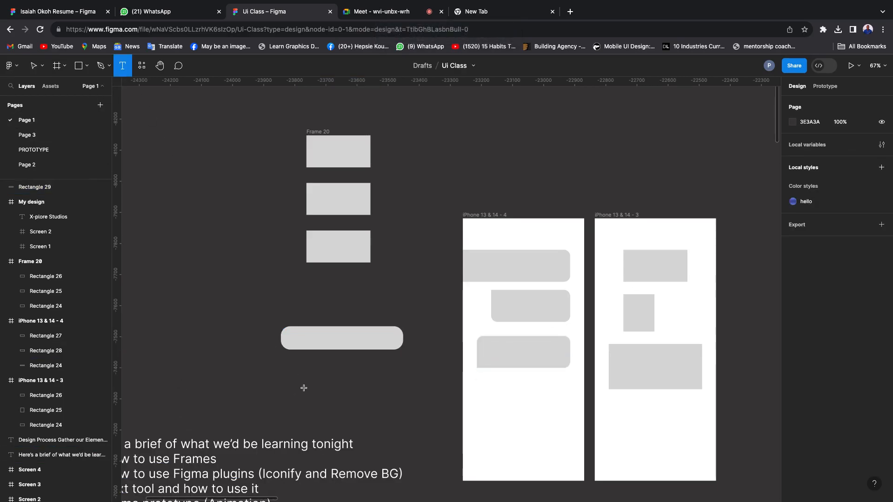
click(300, 391)
text(Bu)
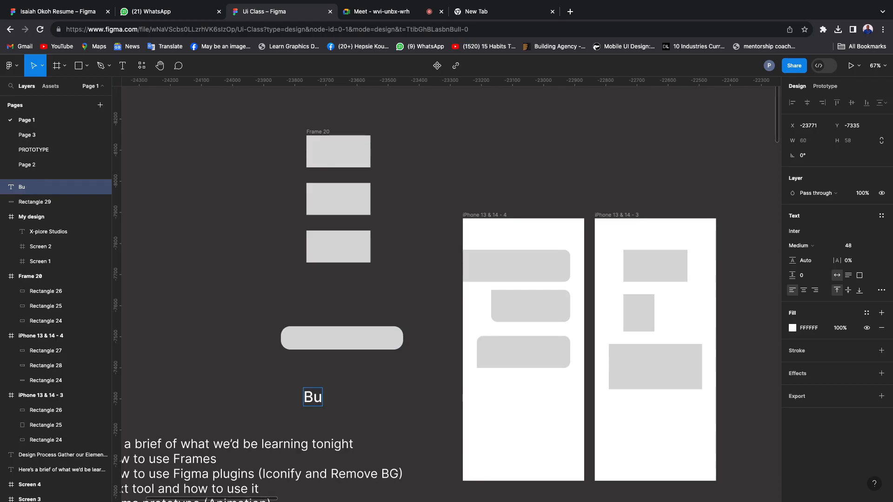
text(tto)
key(BackSpace)
text(ton)
key(Escape)
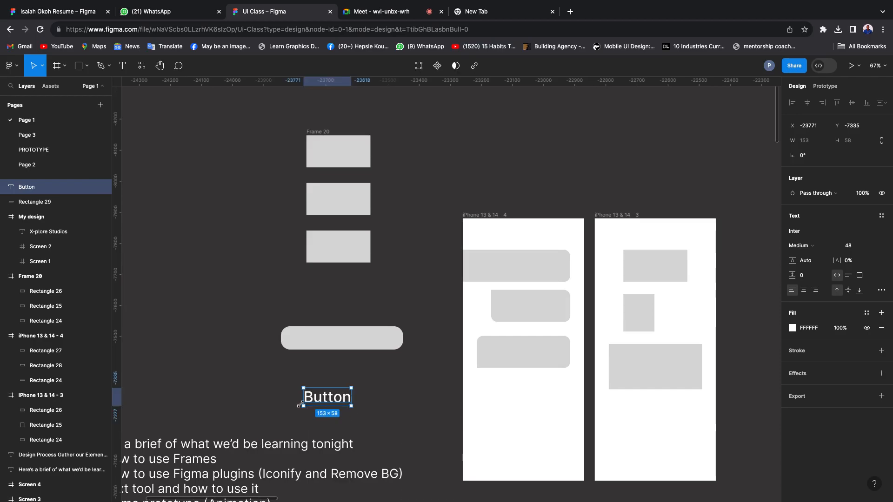
Move the Button text onto the rounded rectangle and set its fill colour to 000000.
drag(337, 403, 346, 347)
scroll(346, 348, up, 5)
click(809, 328)
text(0)
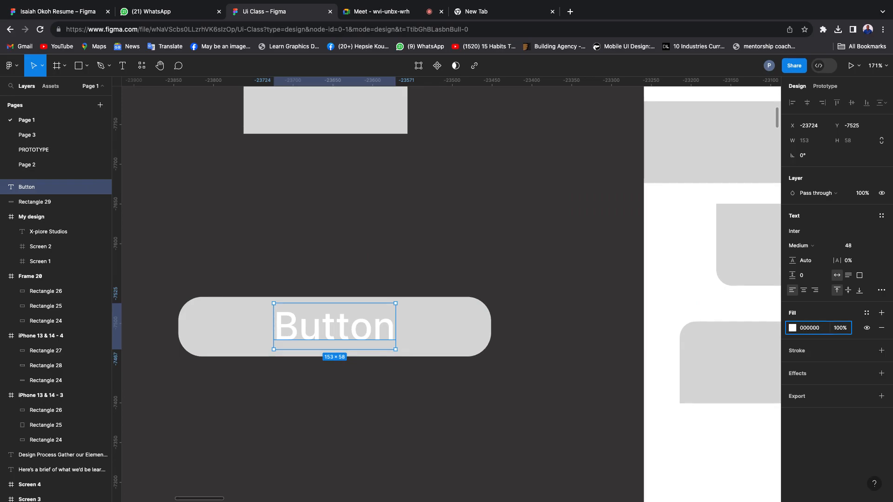
text(00000)
key(Return)
Set the Button text's font size to 24 and centre the text on the rounded rectangle.
click(853, 250)
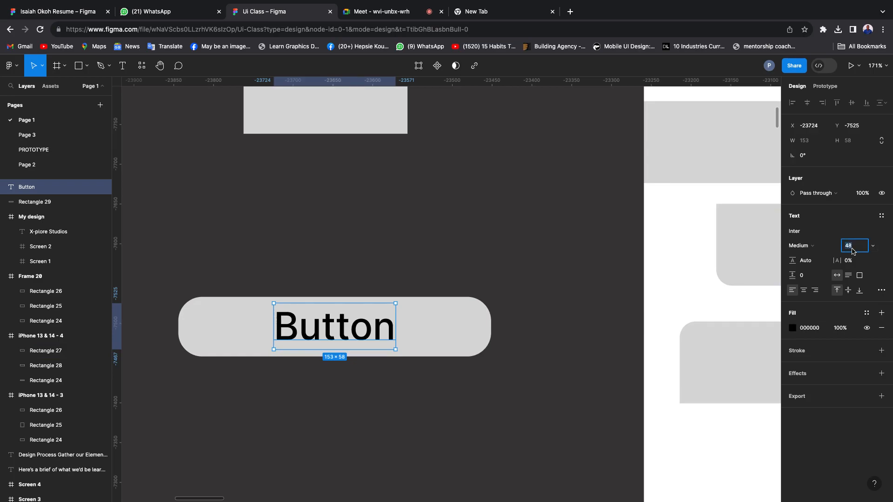
text(24)
key(Return)
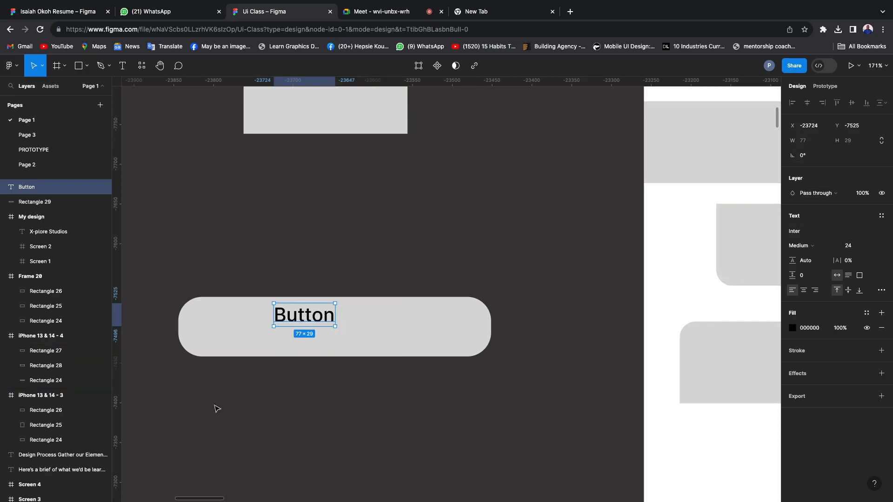
drag(311, 321, 341, 333)
Group the Button text with its rounded rectangle and move the group up closer to Frame 20.
drag(134, 263, 549, 388)
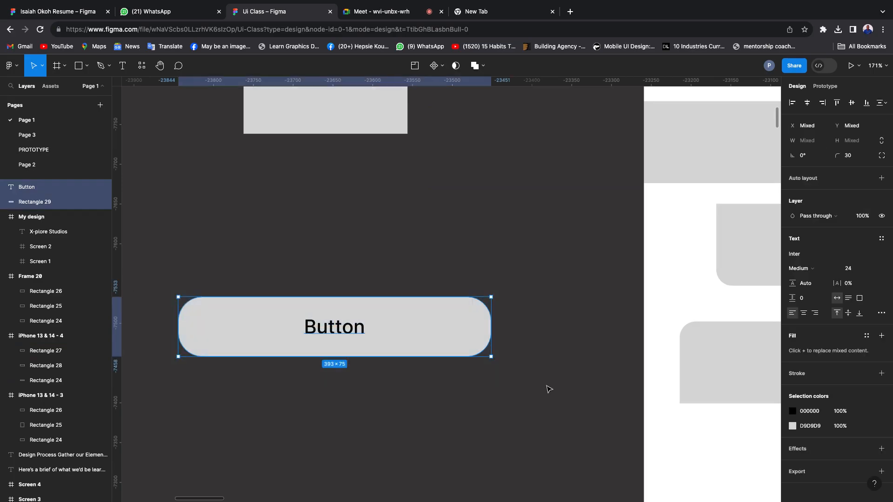
key(ctrl+g)
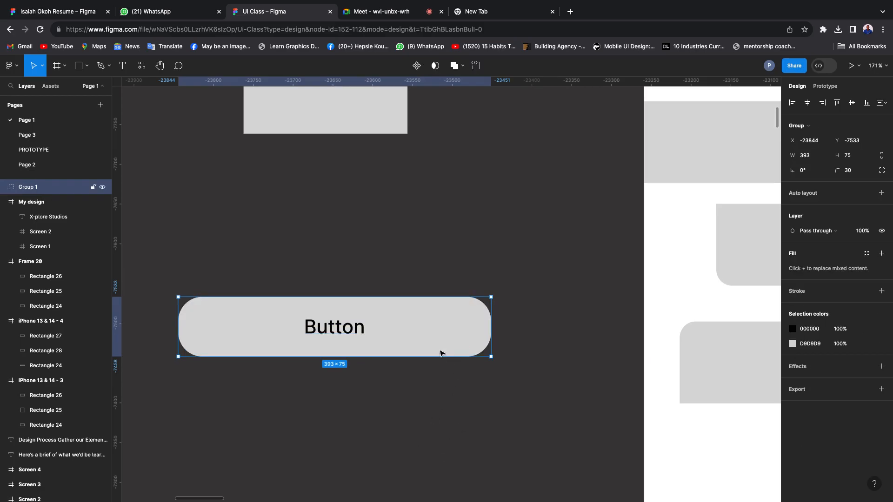
drag(450, 321, 465, 260)
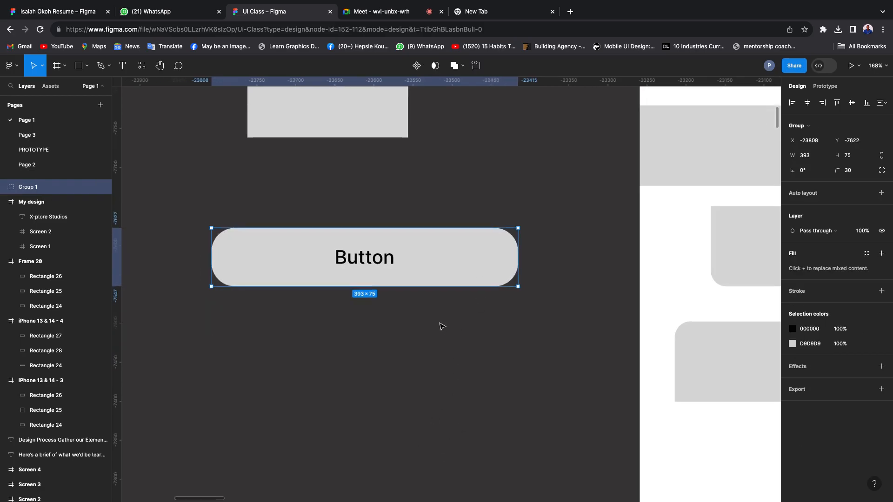
scroll(440, 325, down, 5)
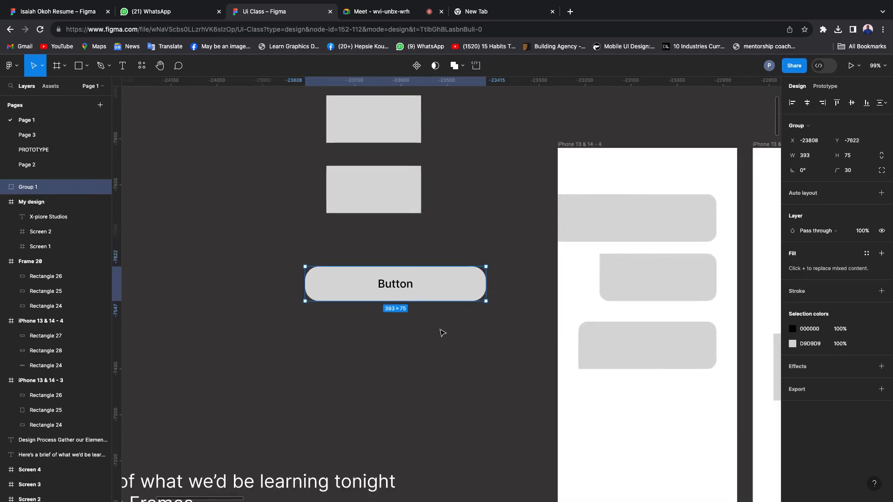
Add a second text reading "Button" on the empty canvas below the grouped button.
click(221, 199)
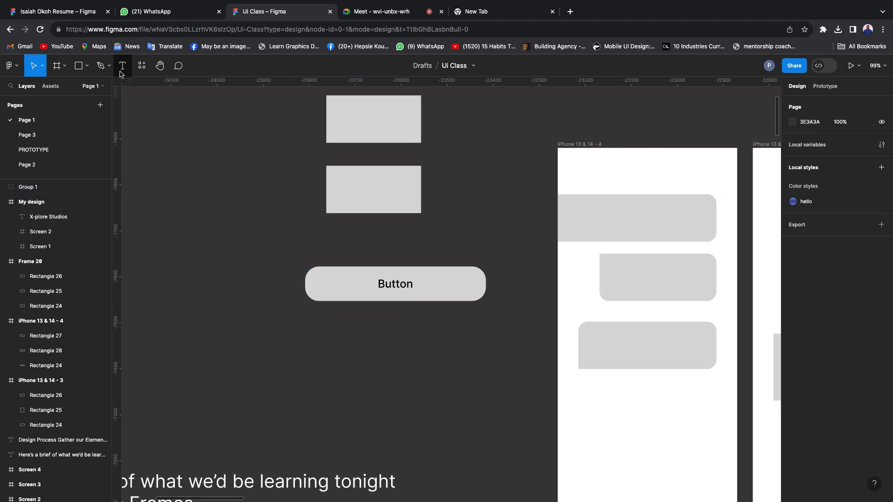
key(t)
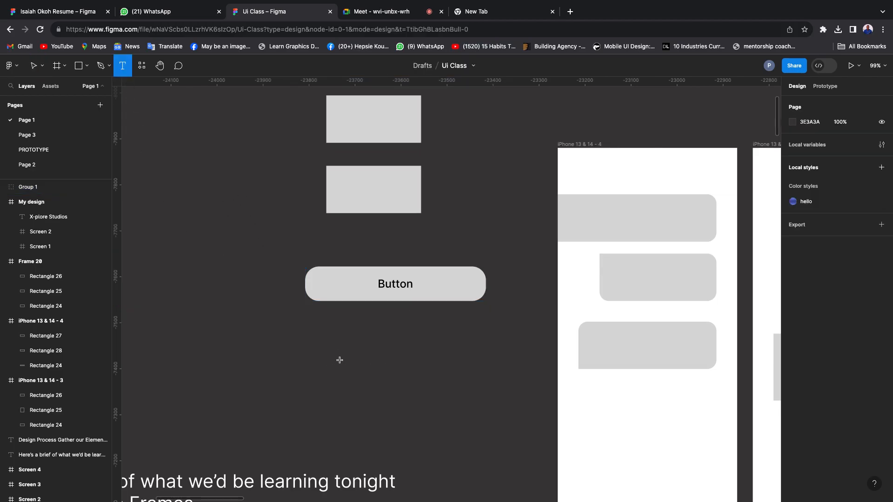
click(355, 367)
text(Button)
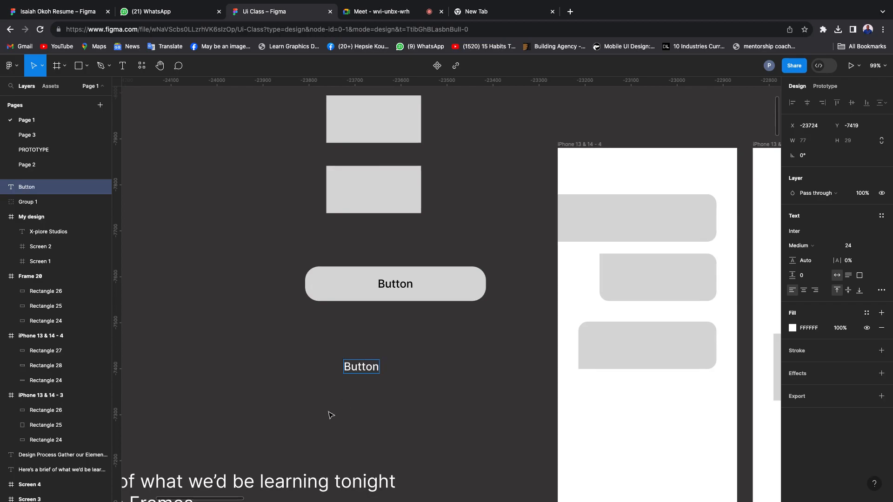
Wrap the second Button text in an auto layout frame.
key(Escape)
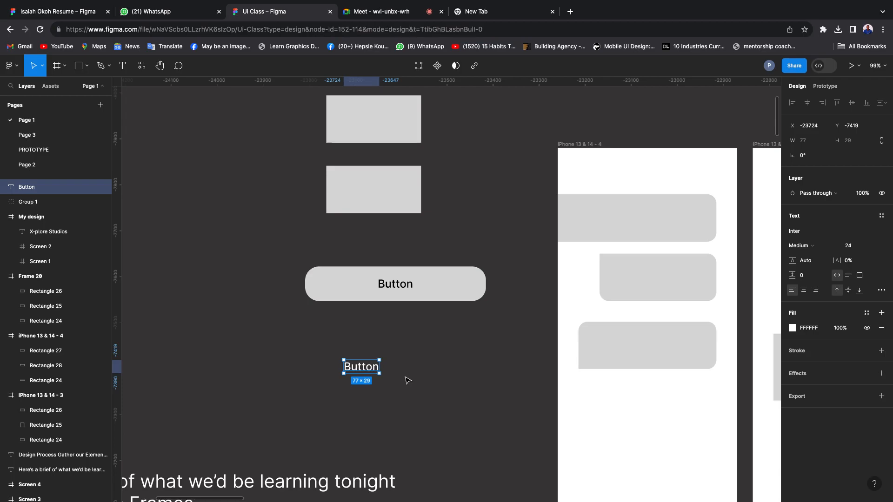
key(shift+a)
scroll(360, 373, up, 5)
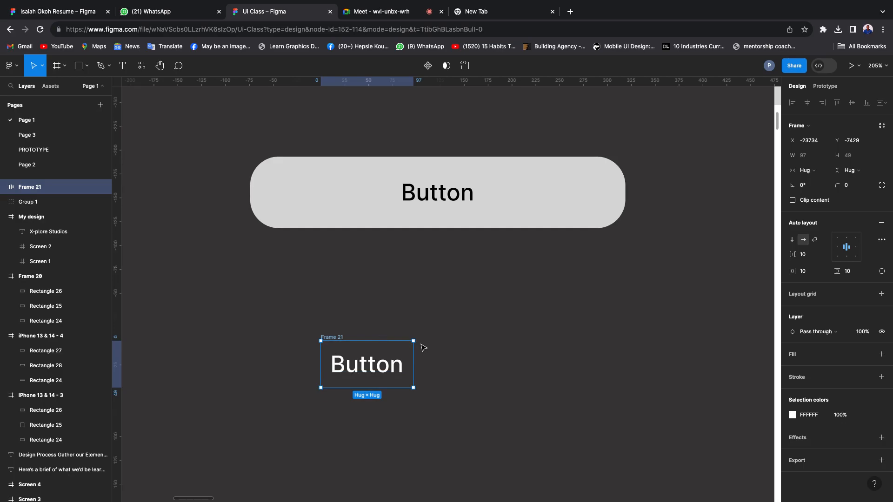
click(473, 288)
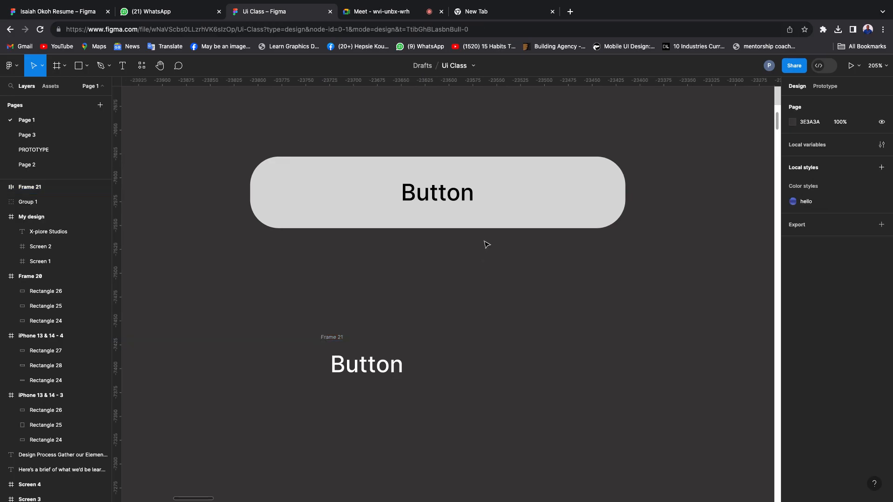
Search the Iconify plugin for "message" and place the round filled ant-design message icon on the canvas.
right_click(494, 251)
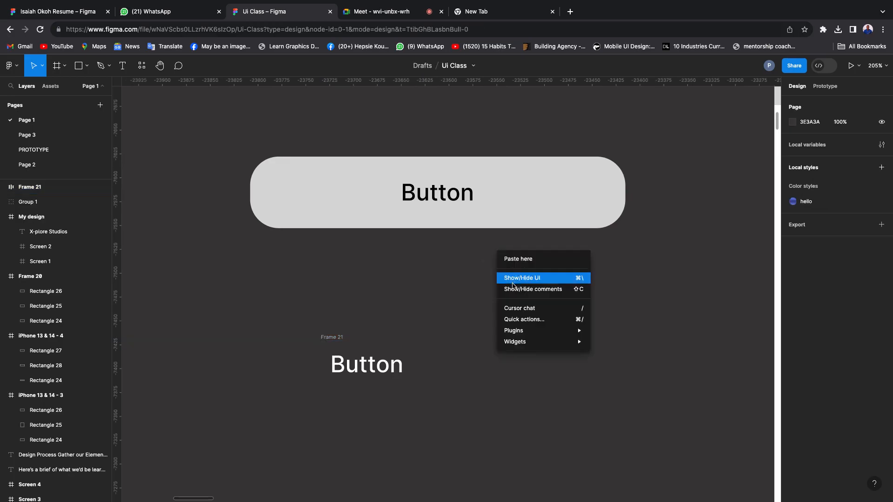
mouse_move(519, 331)
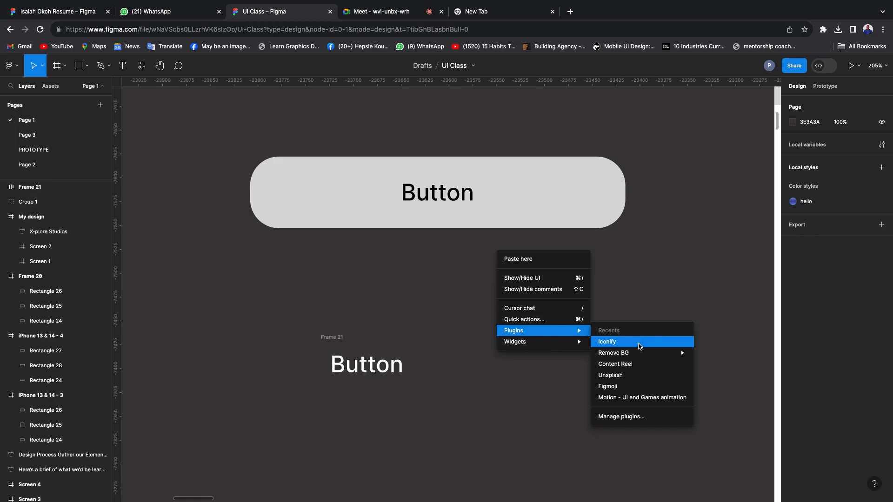
click(640, 346)
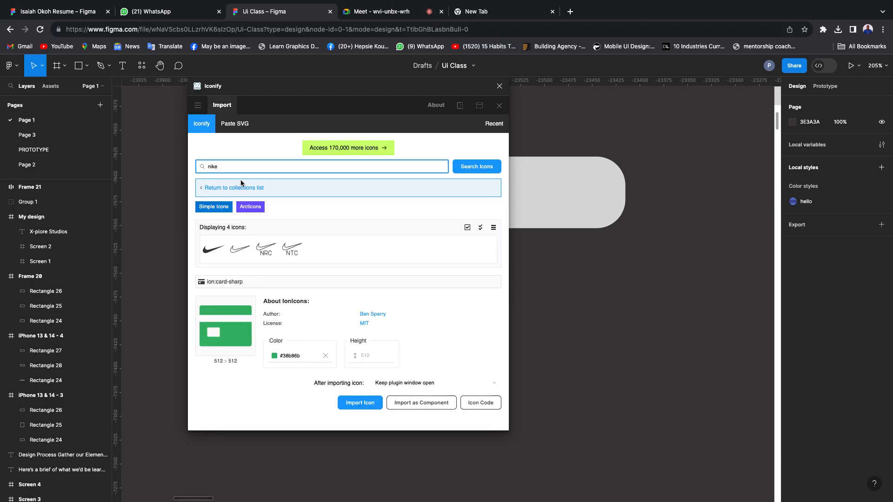
text(mes)
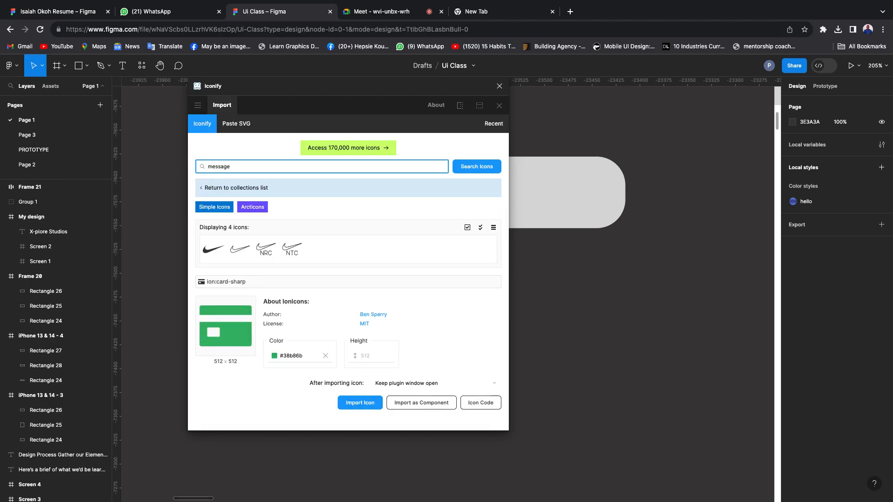
text(sage)
key(Return)
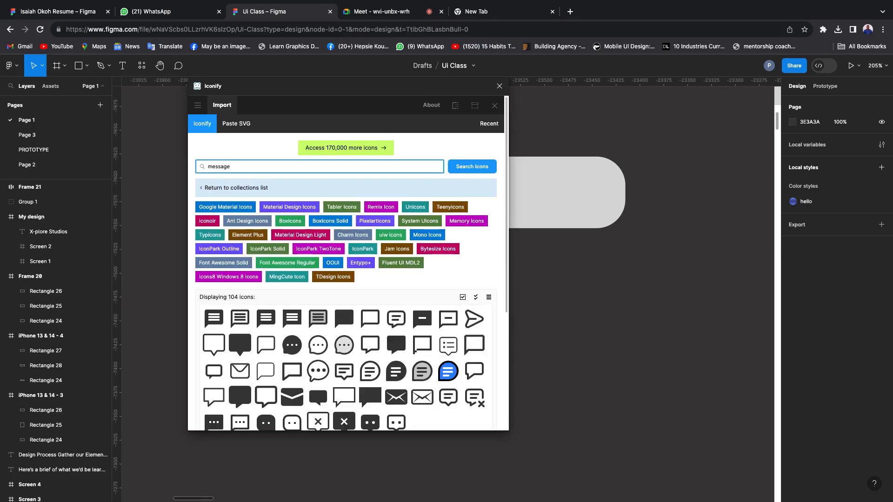
drag(295, 349, 584, 308)
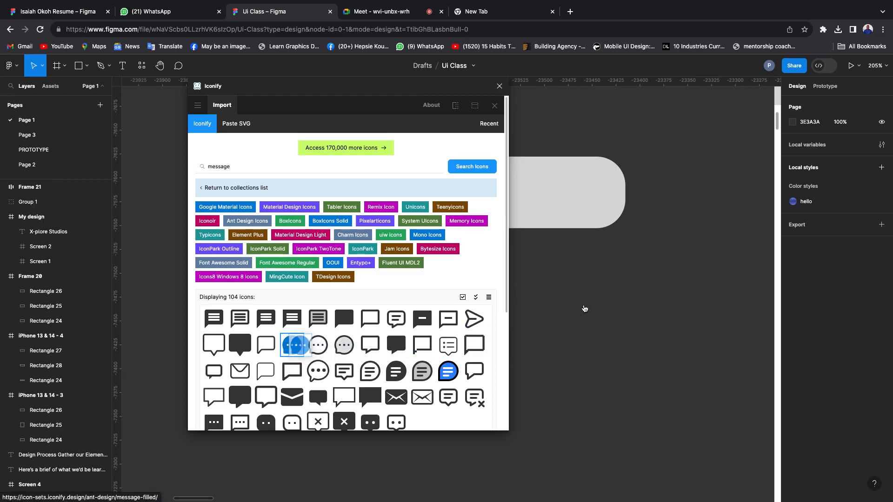
Look through the second and third pages of message icons in Iconify and close the plugin.
scroll(306, 366, down, 4)
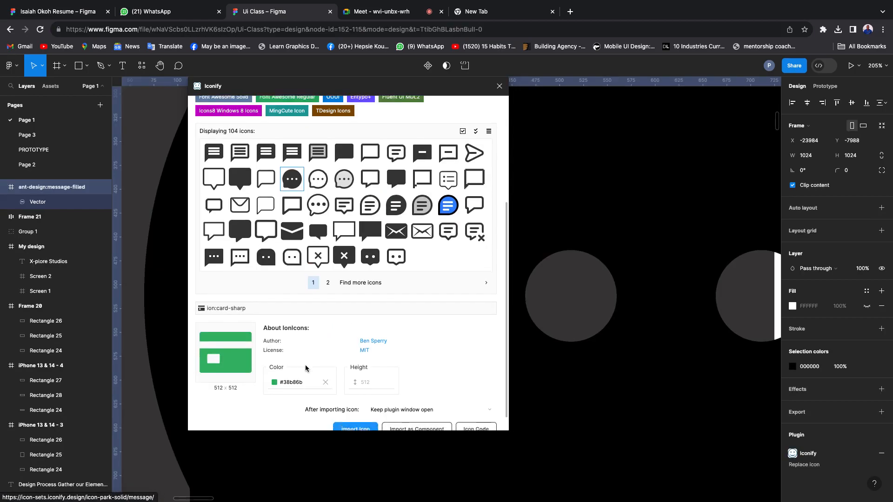
scroll(305, 358, up, 3)
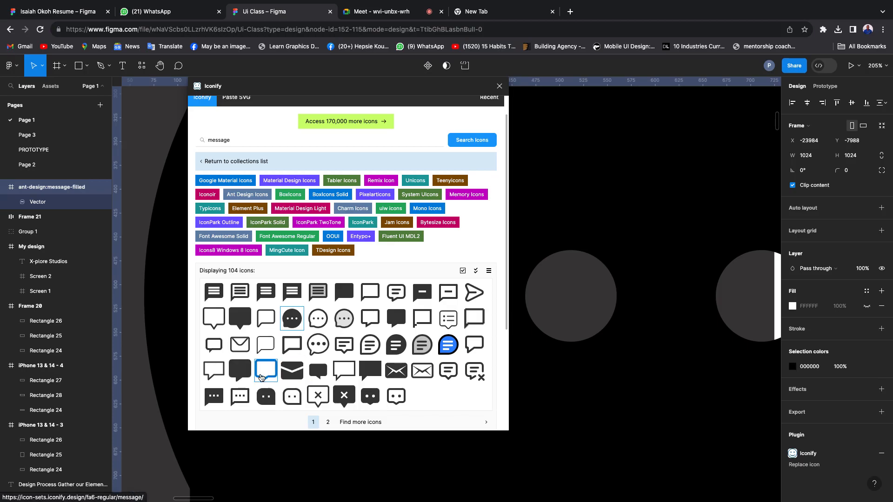
click(330, 422)
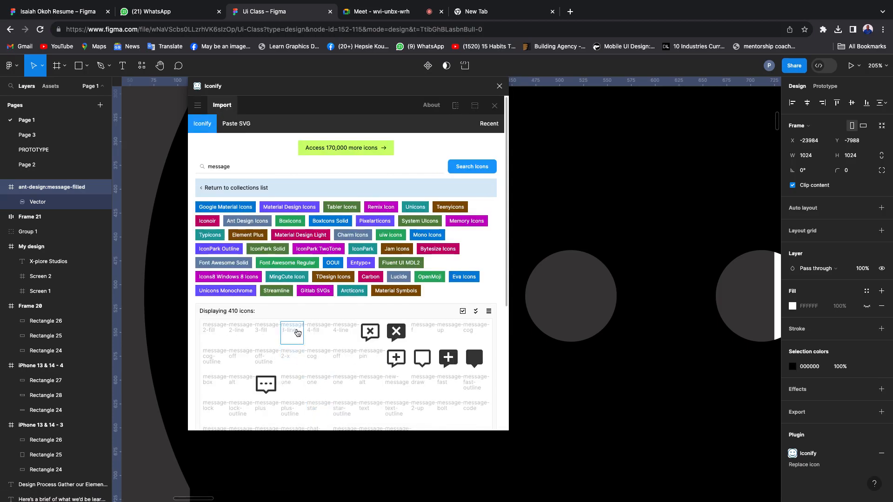
scroll(309, 316, down, 4)
scroll(318, 321, down, 1)
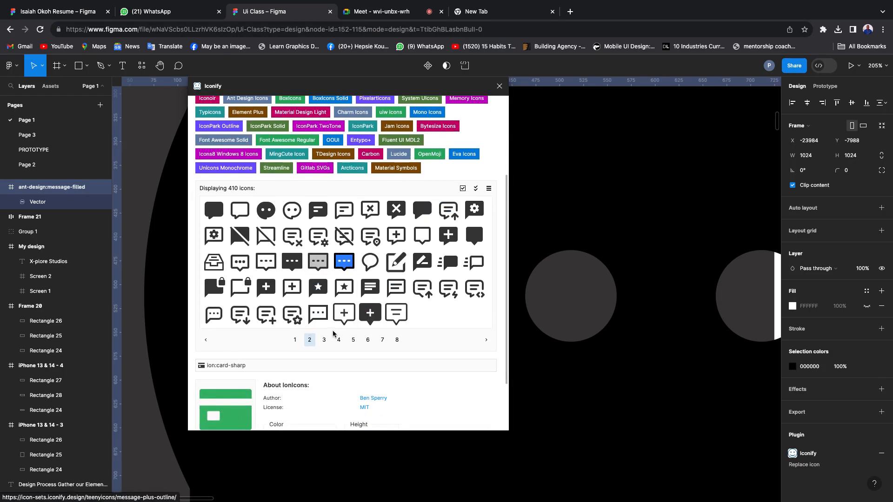
click(325, 340)
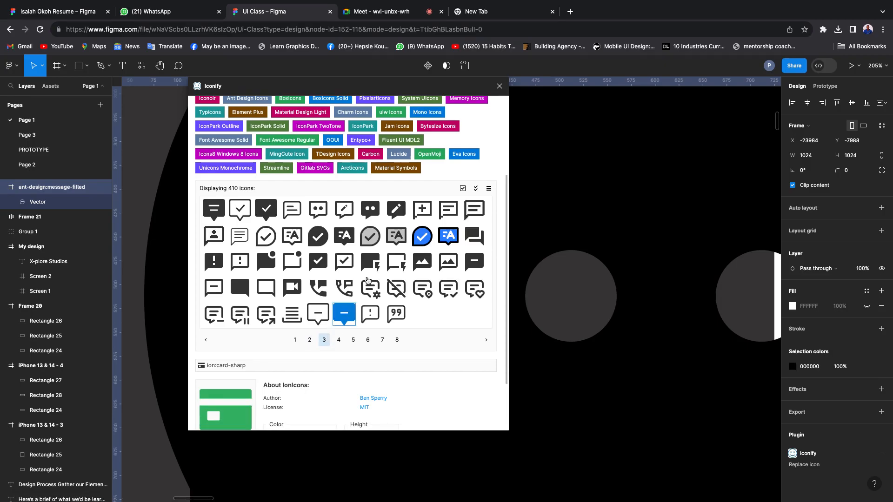
click(500, 86)
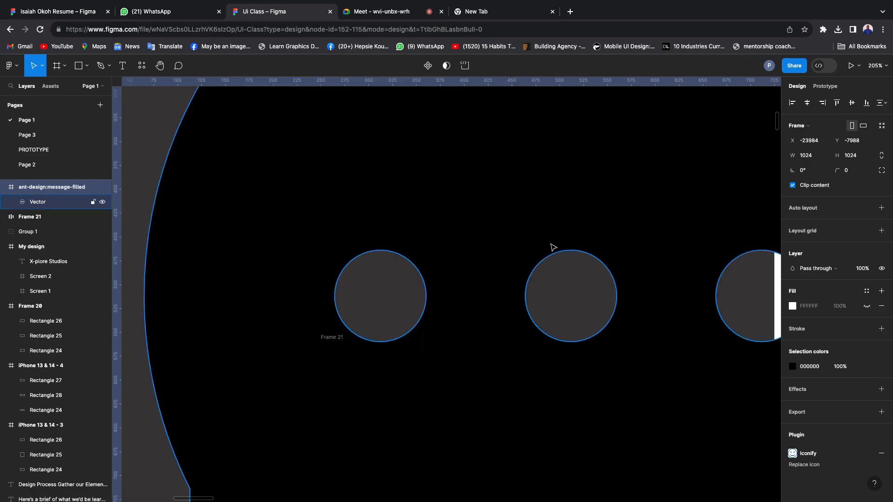
Move the message icon onto the empty canvas beside Frame 20, above the list of learning topics.
key(shift+2)
scroll(534, 253, down, 5)
drag(534, 254, 297, 184)
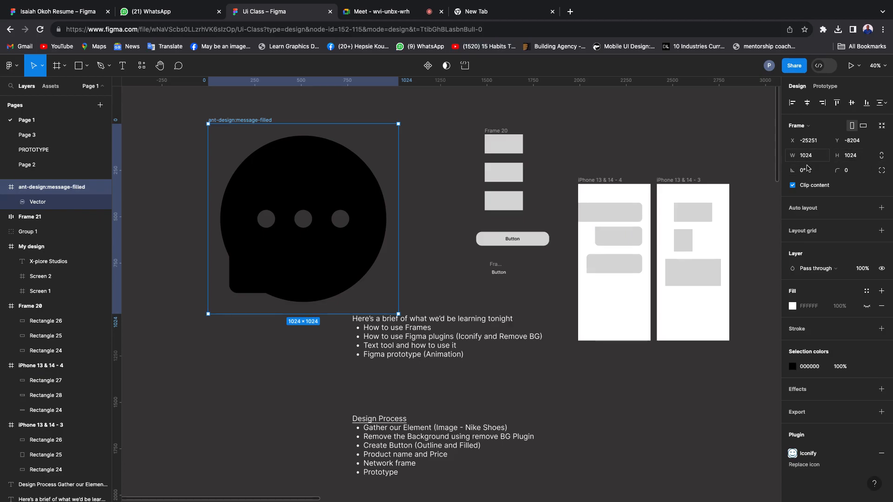
Constrain the message icon's proportions and set its height to 20.
click(883, 158)
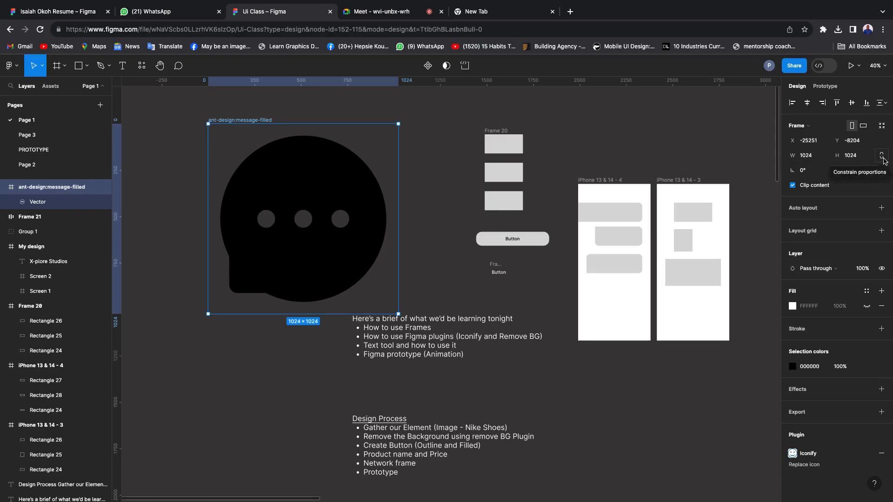
click(855, 160)
text(20)
key(Return)
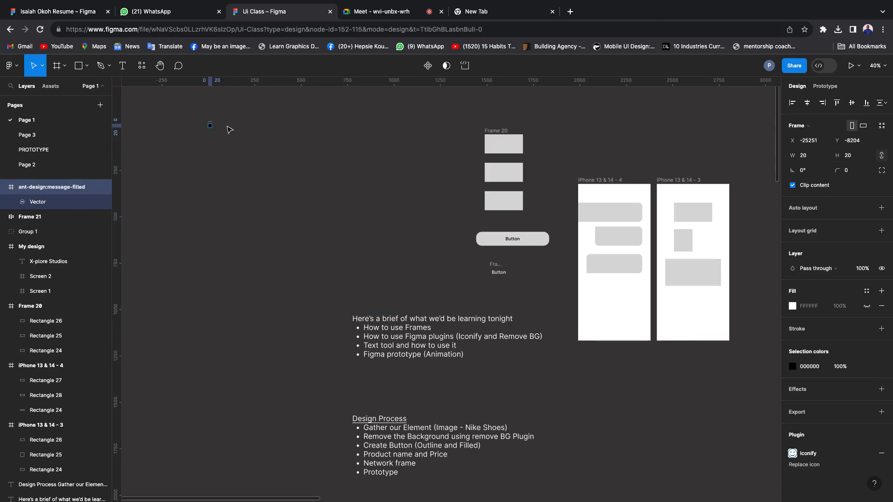
Move the message icon into the lower part of the iPhone 13 & 14 - 4 frame and add auto layout to it.
drag(210, 126, 620, 315)
scroll(656, 321, up, 5)
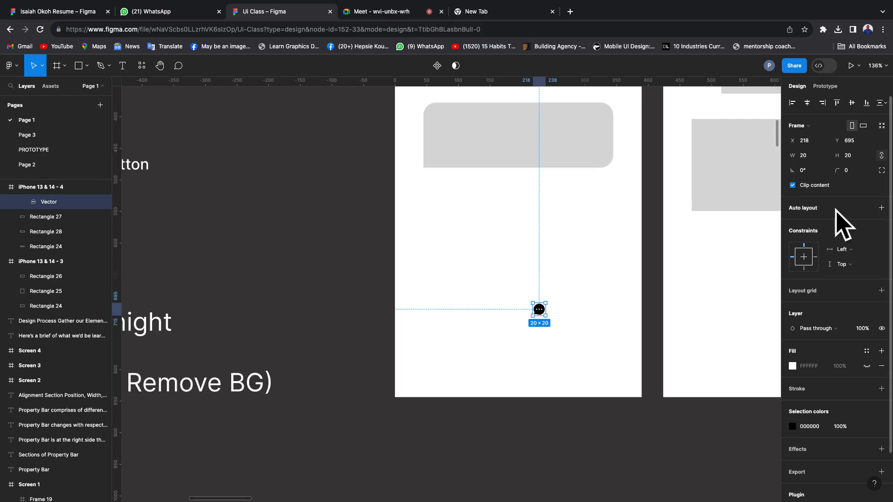
click(882, 208)
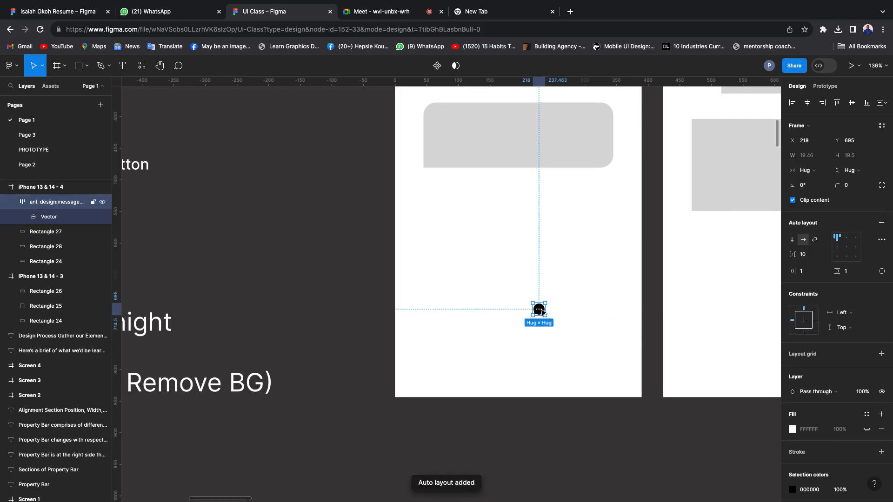
Centre the content of the message icon's auto layout and stretch its frame upward to a height of about 35.
scroll(542, 313, up, 2)
scroll(542, 312, up, 3)
scroll(541, 314, up, 1)
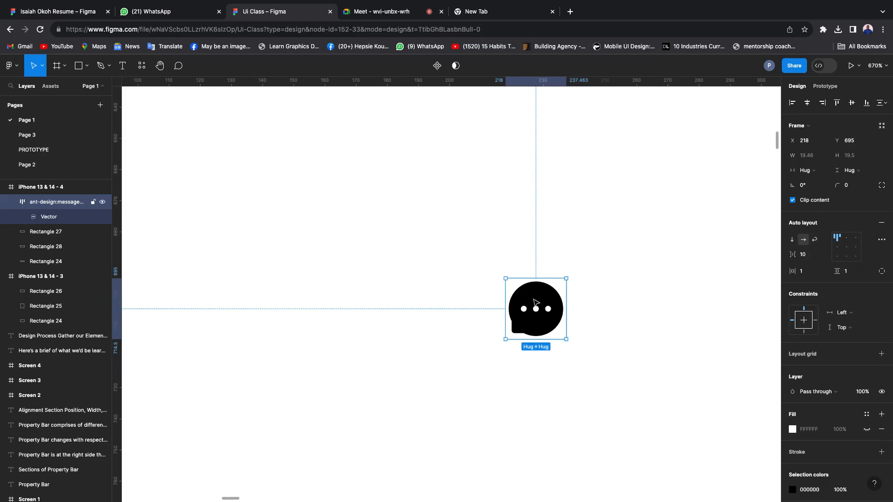
click(848, 248)
drag(528, 278, 528, 256)
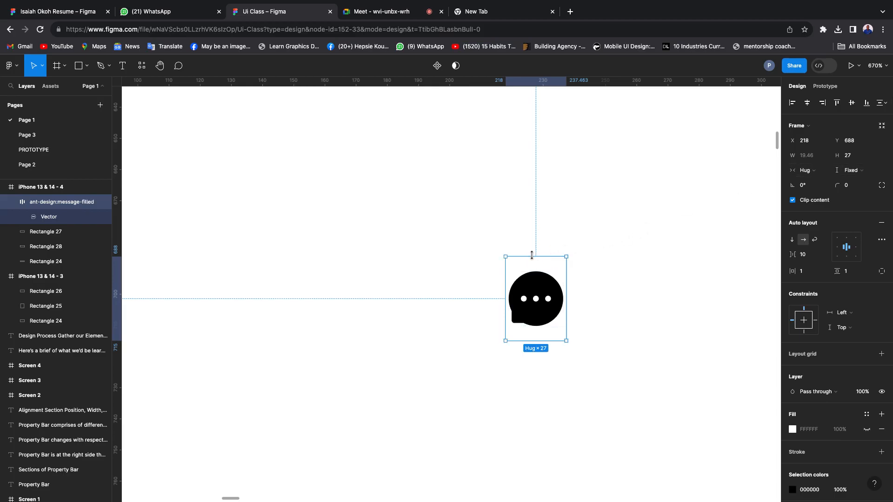
drag(531, 247, 527, 233)
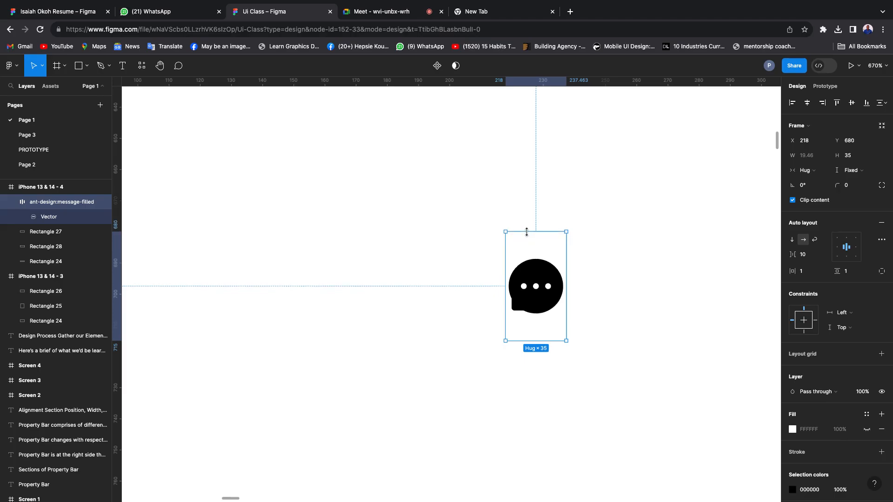
Set the message icon frame's height and width to 40.
click(861, 156)
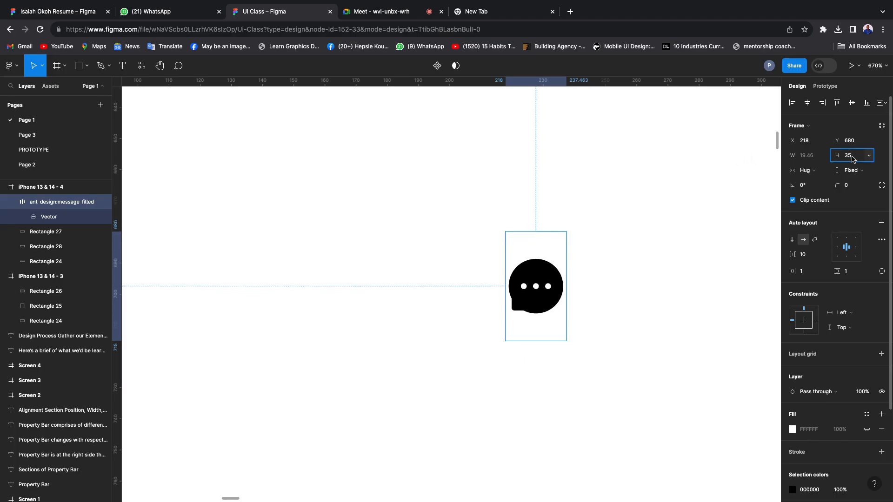
text(40)
key(Return)
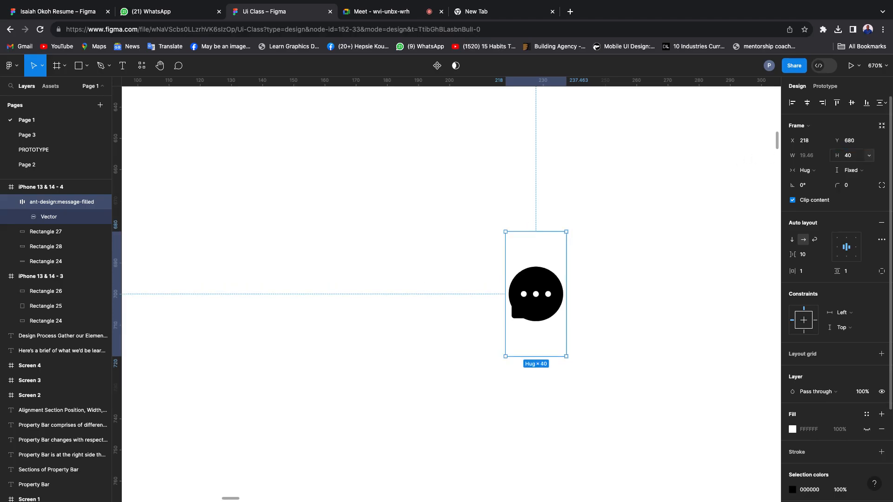
click(815, 158)
text(40)
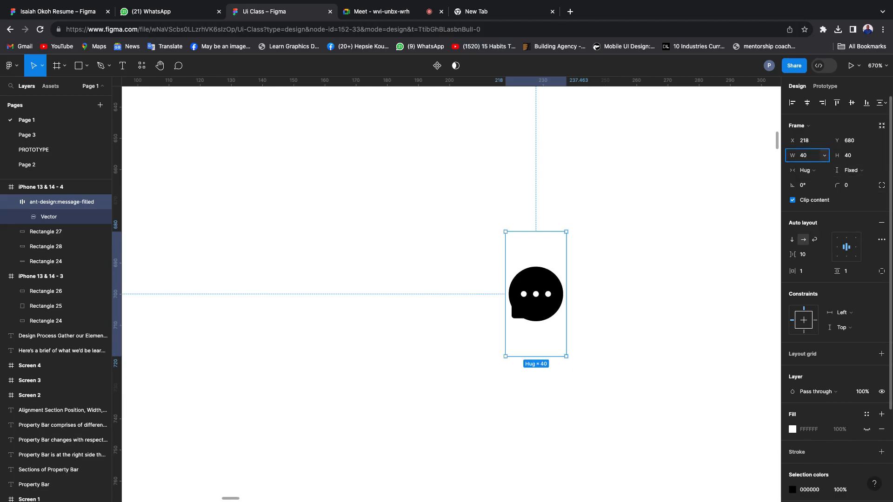
key(Return)
Show the message icon frame's FFFFFF fill and move it out onto the dark canvas beside iPhone 13 & 14 - 4.
scroll(530, 293, down, 3)
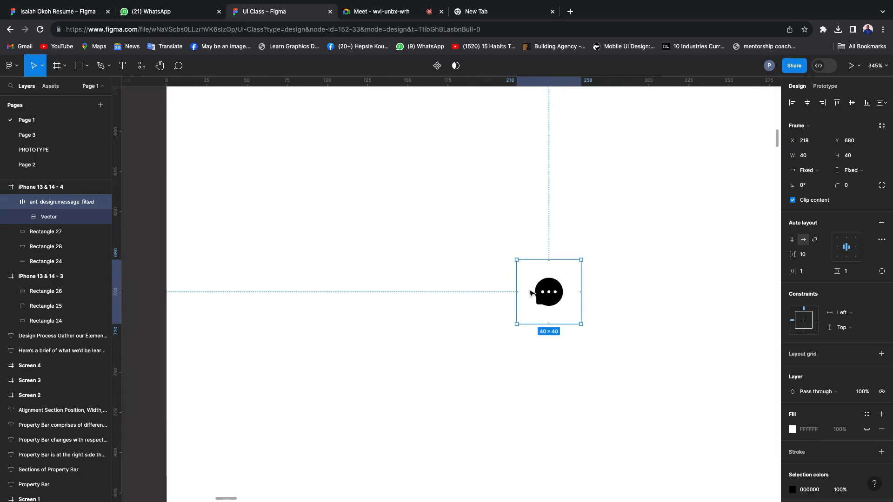
scroll(530, 293, down, 3)
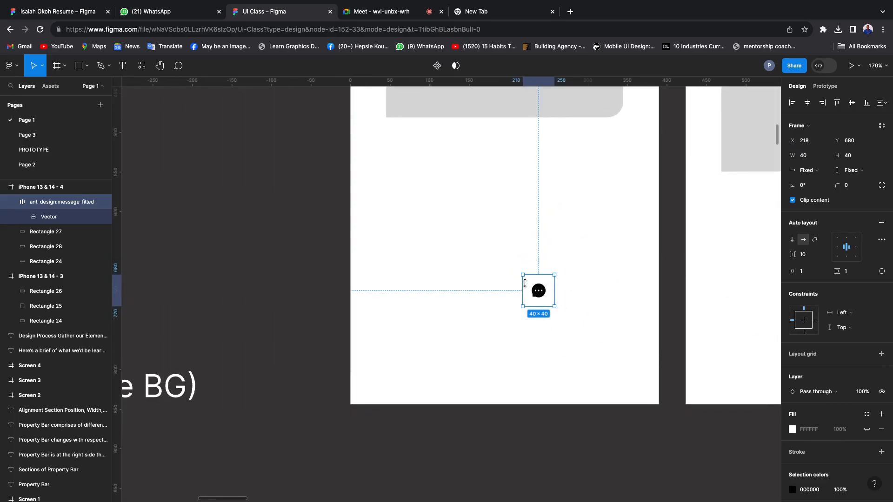
scroll(871, 382, down, 1)
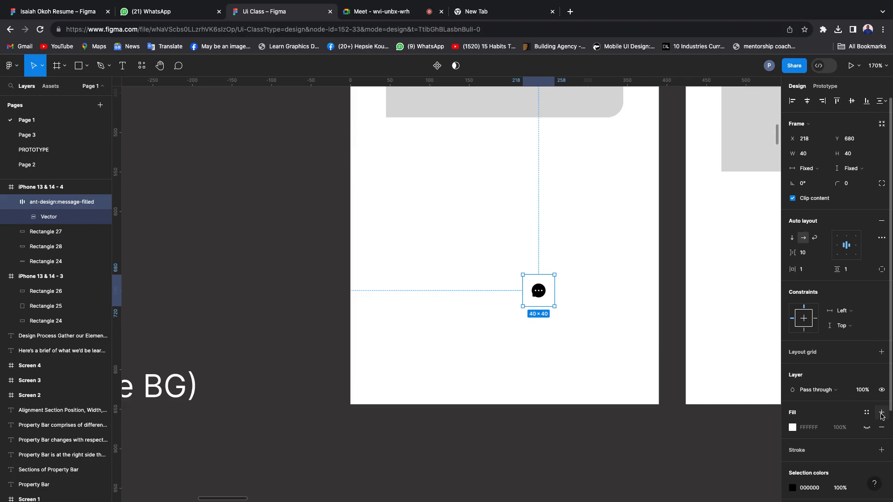
click(867, 427)
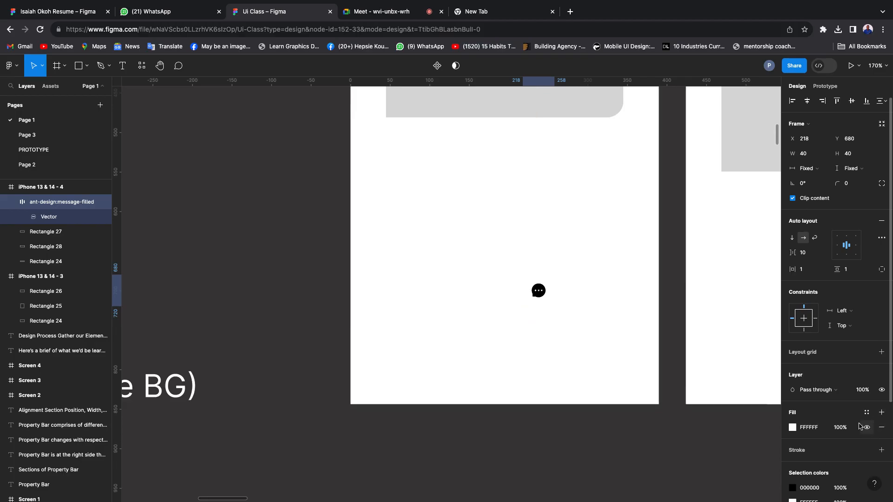
key(super+x)
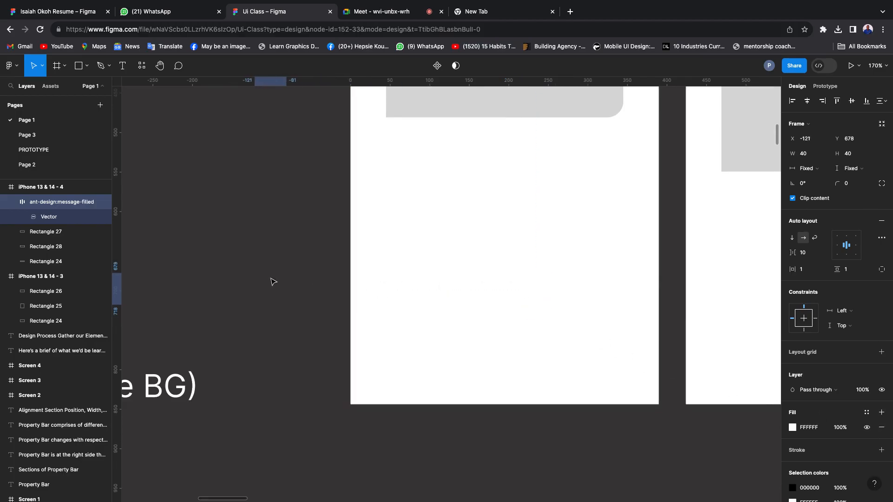
key(super+v)
scroll(253, 290, up, 5)
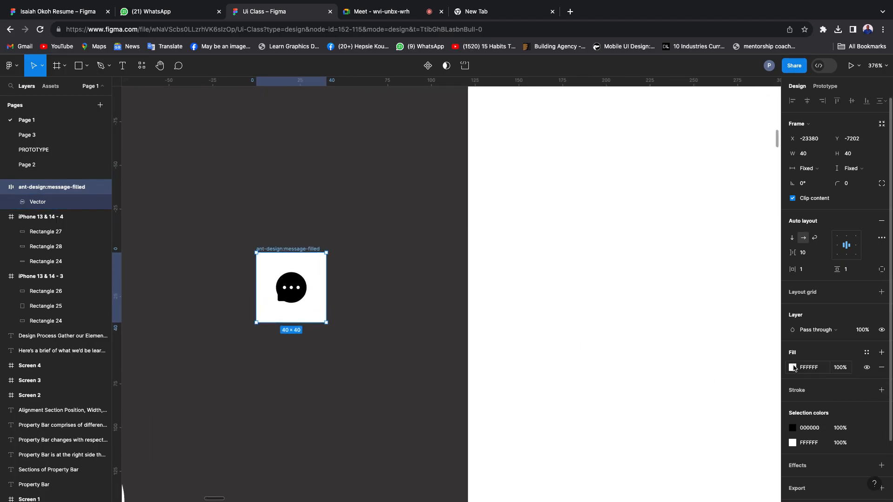
Change the message icon frame's fill colour to the blue 0F48DA.
click(792, 368)
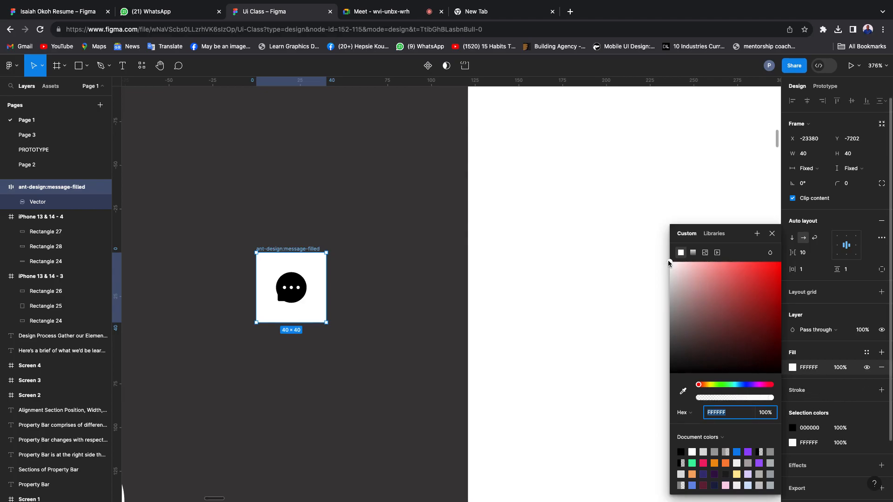
click(698, 294)
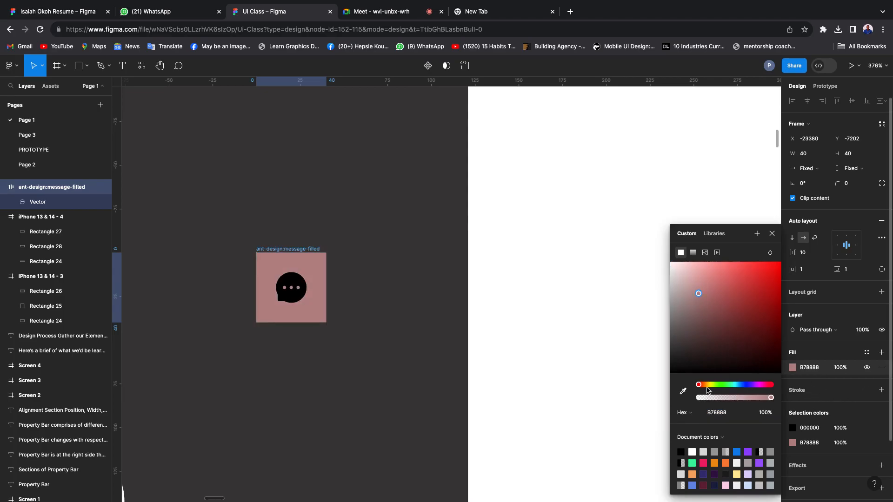
drag(700, 385, 752, 385)
drag(699, 294, 773, 278)
drag(752, 385, 743, 385)
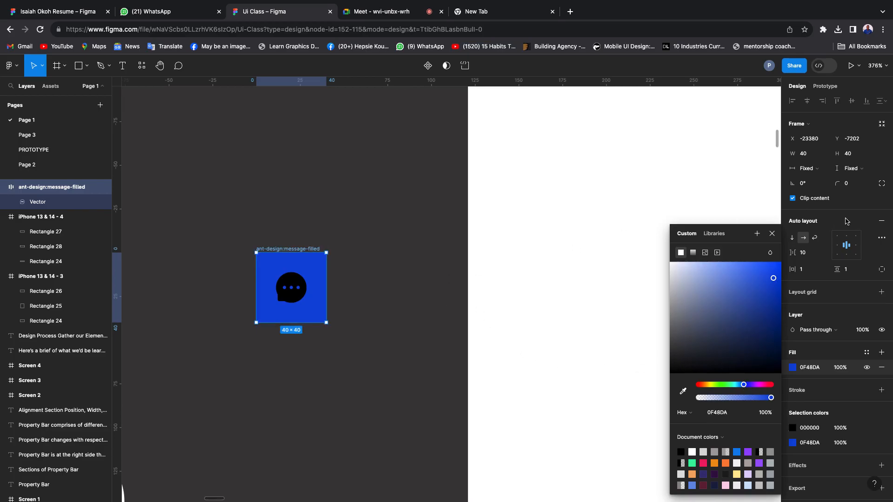
Change the message icon vector's fill colour to white FFFFFF.
click(294, 287)
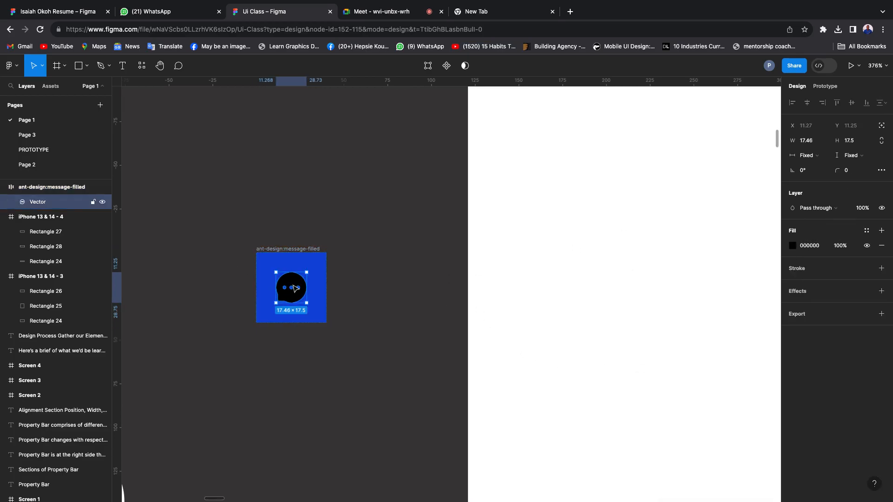
click(812, 246)
text(ffffff)
key(Return)
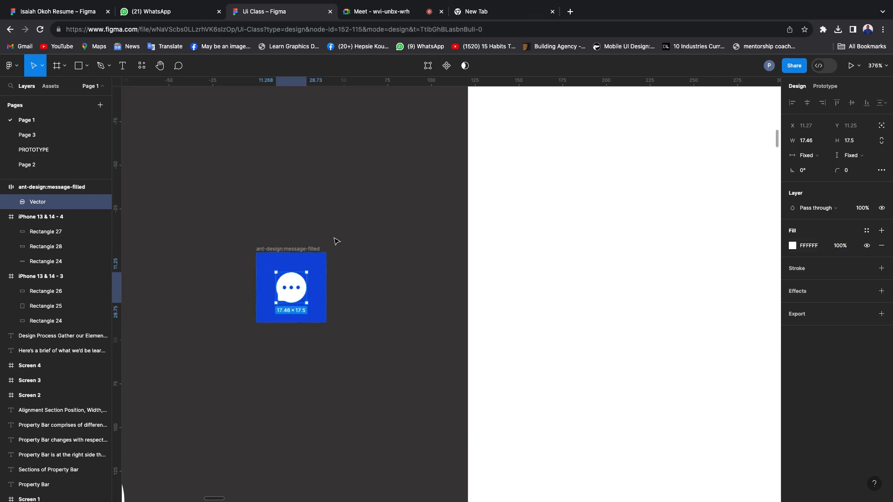
Set the message icon frame's top-right and bottom-right corner radii to 15 each.
click(305, 249)
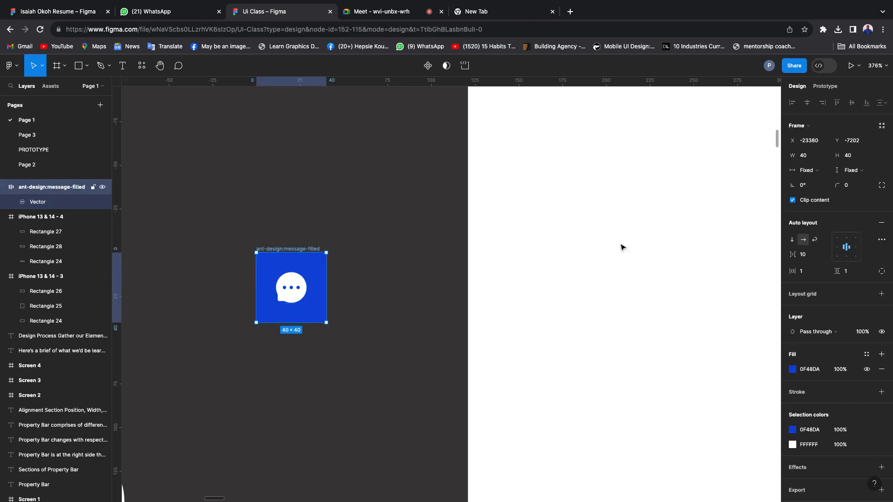
click(882, 186)
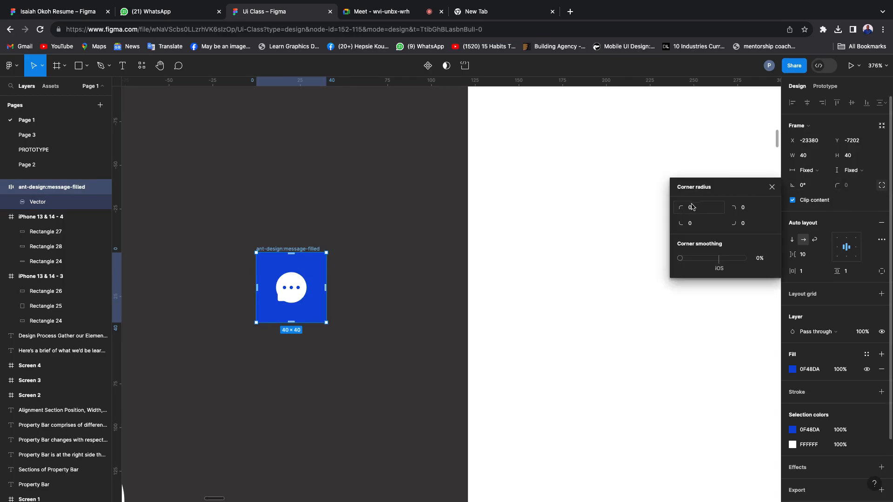
click(748, 211)
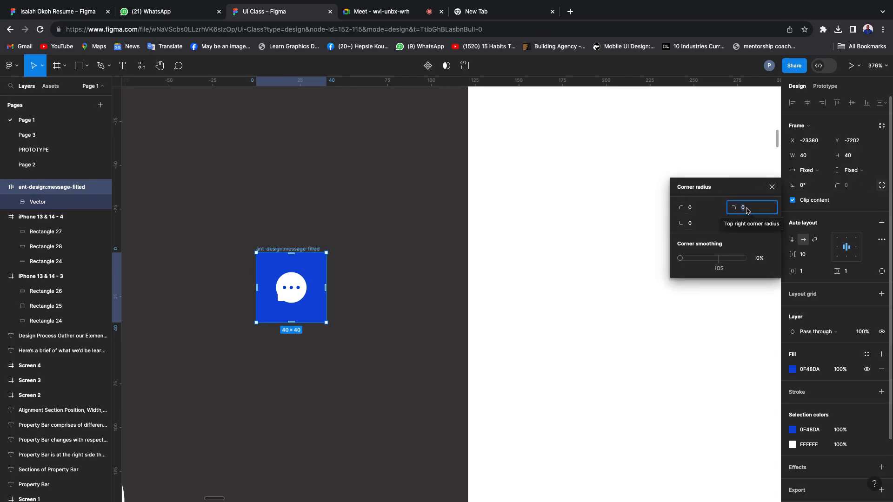
text(15)
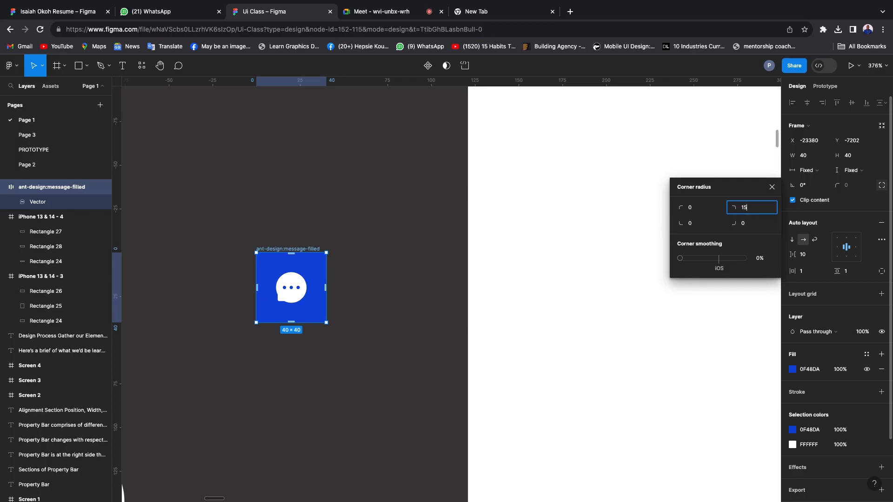
key(Return)
click(750, 224)
text(1)
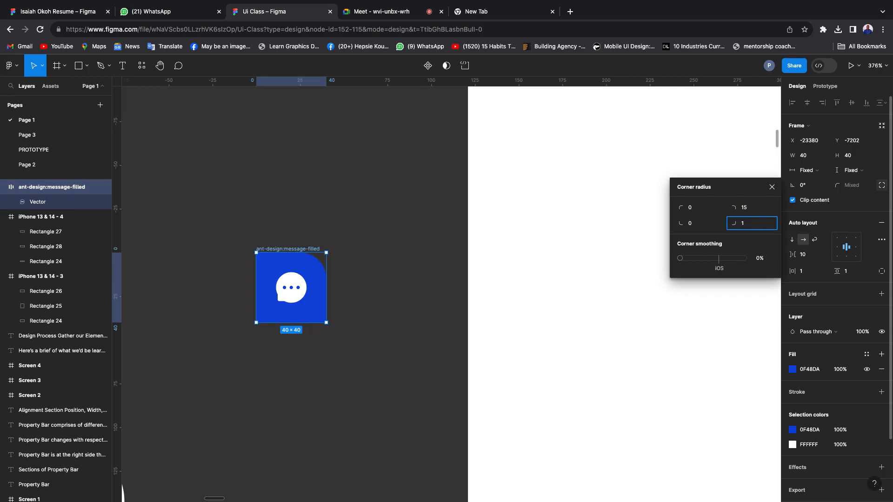
text(6)
key(BackSpace)
text(5)
key(Return)
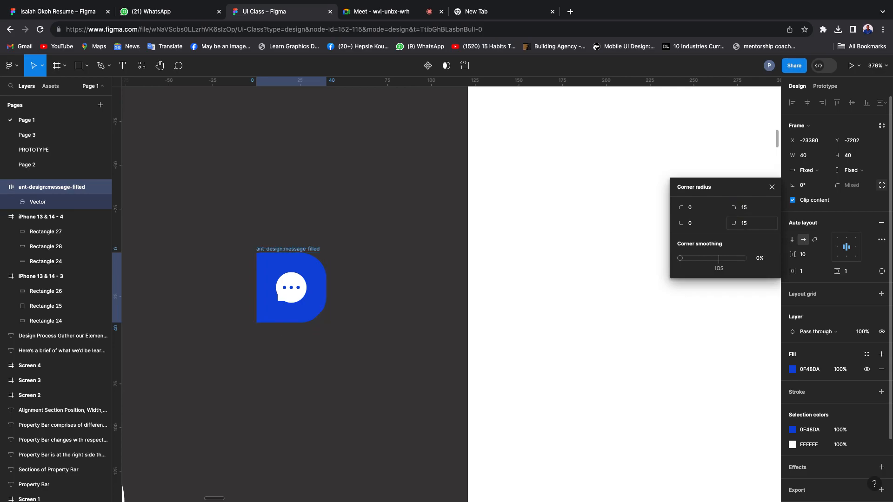
Set the message icon frame's bottom-left corner radius to 15.
click(692, 225)
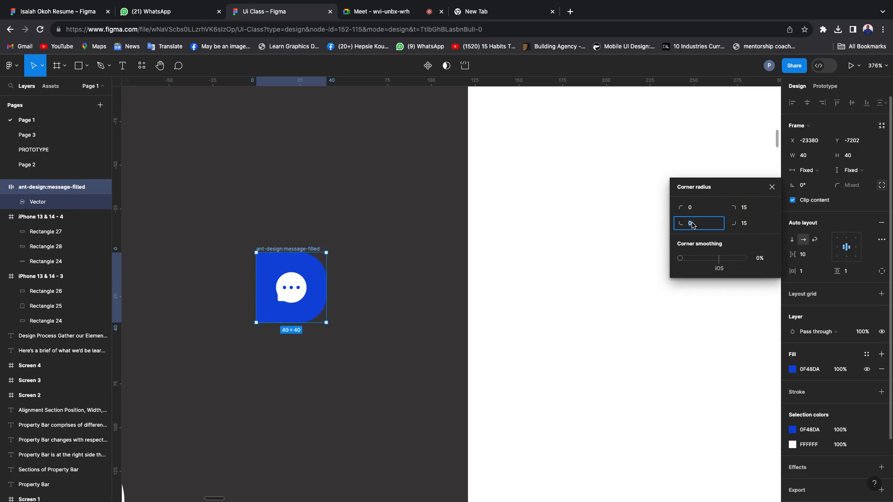
key(Return)
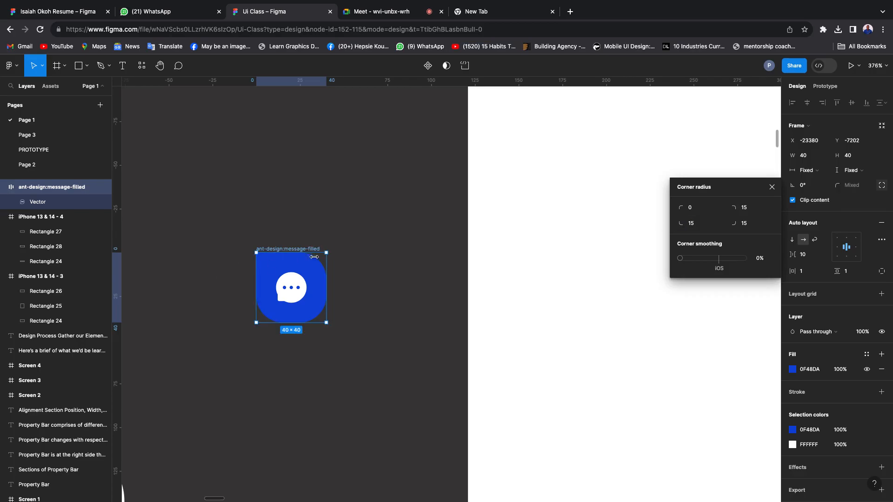
click(366, 259)
Move the whole message icon frame into iPhone 13 & 14 - 4, near its bottom-right corner at about X 319, Y 746.
scroll(365, 259, down, 5)
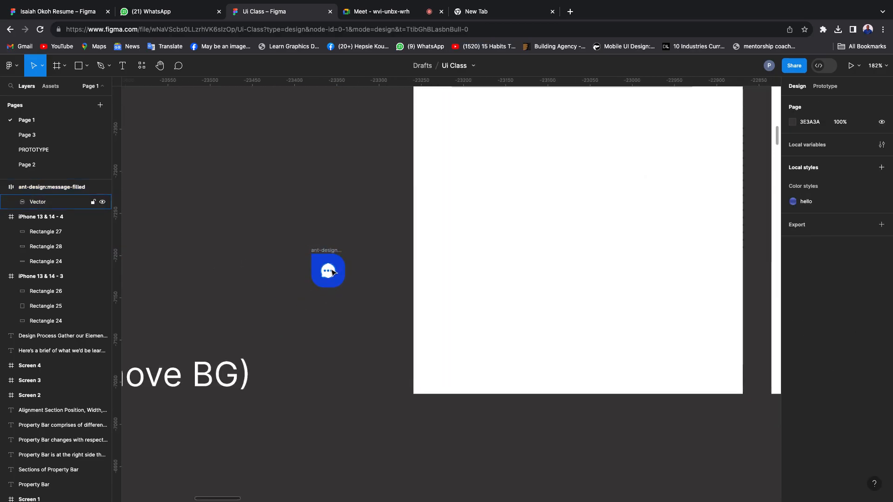
drag(329, 268, 638, 325)
key(ctrl+z)
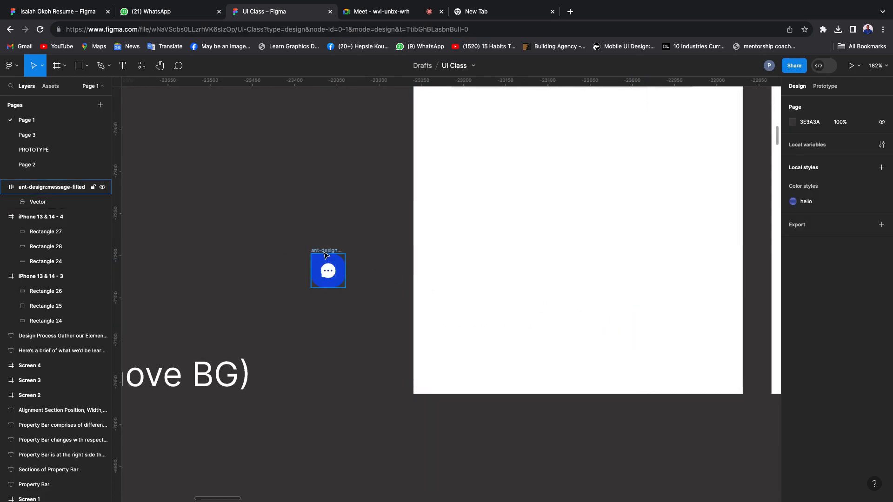
click(325, 251)
drag(317, 261, 692, 321)
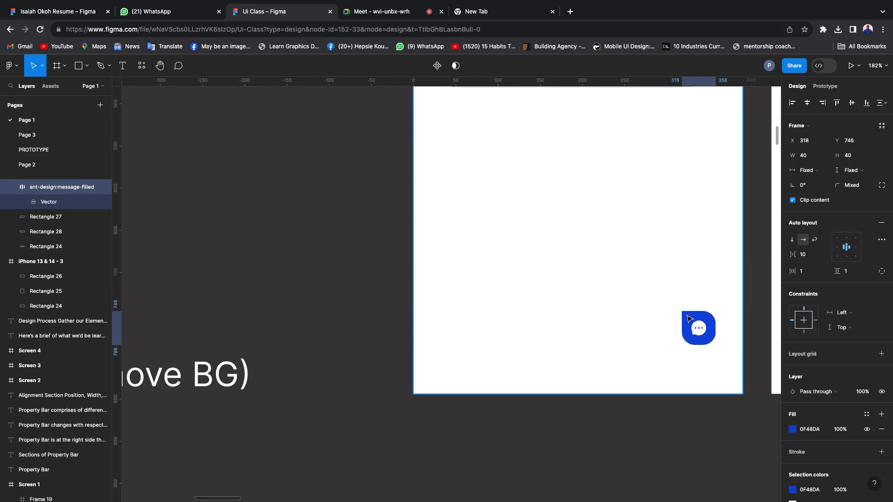
scroll(600, 325, down, 5)
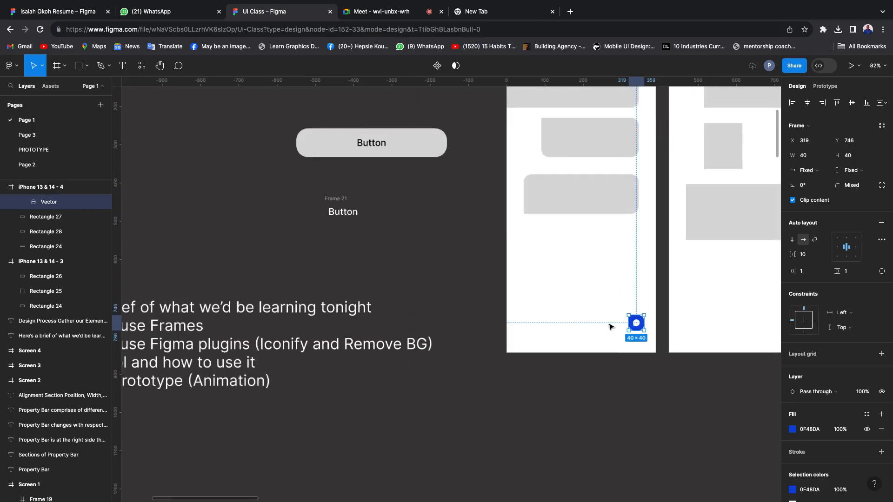
click(661, 367)
Set the message icon frame's bottom-left corner radius to 0 and its top-left corner radius to 15.
scroll(677, 332, up, 5)
click(571, 305)
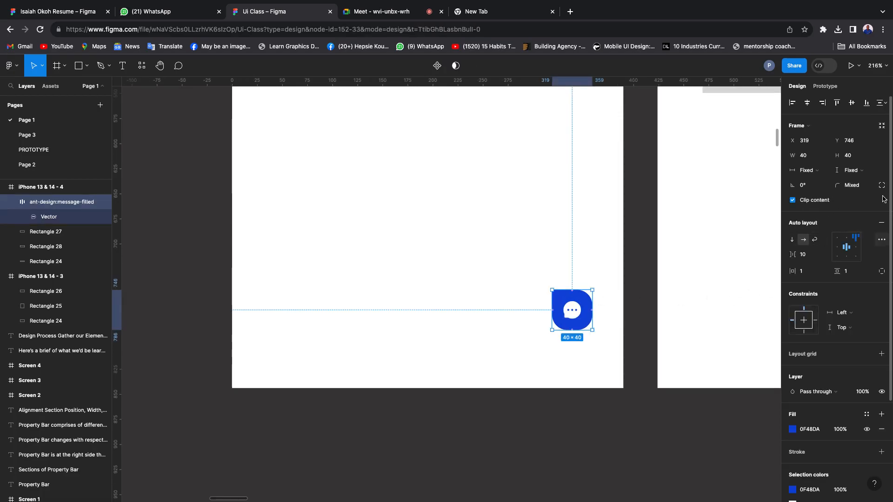
click(882, 185)
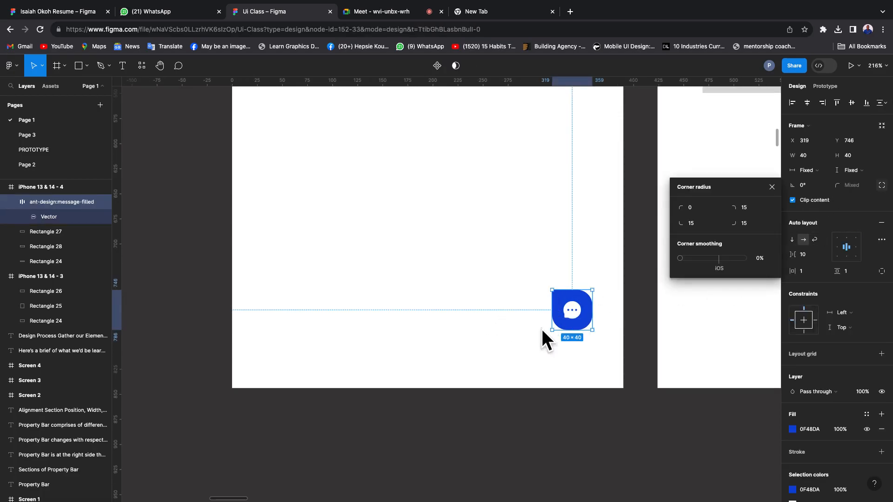
click(693, 226)
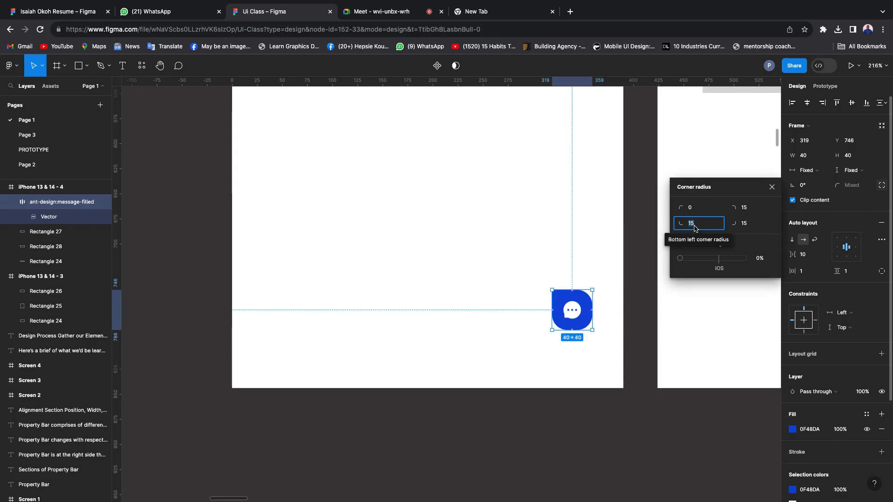
text(0)
click(701, 210)
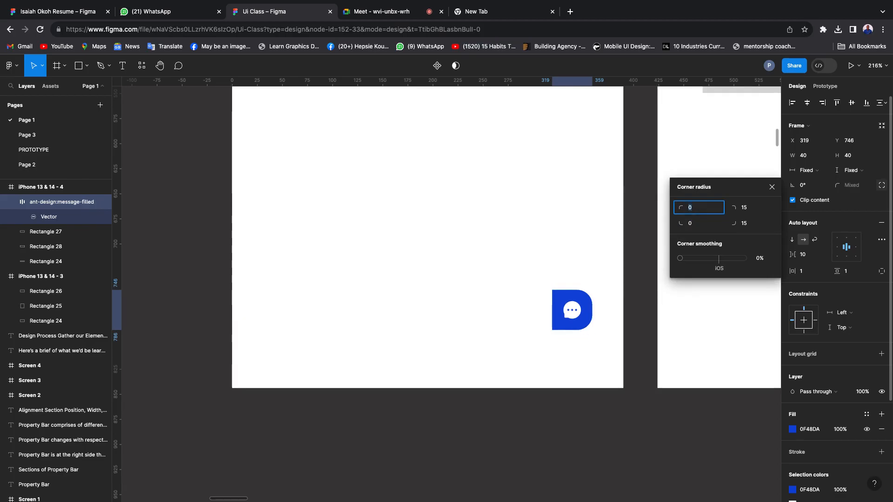
key(Return)
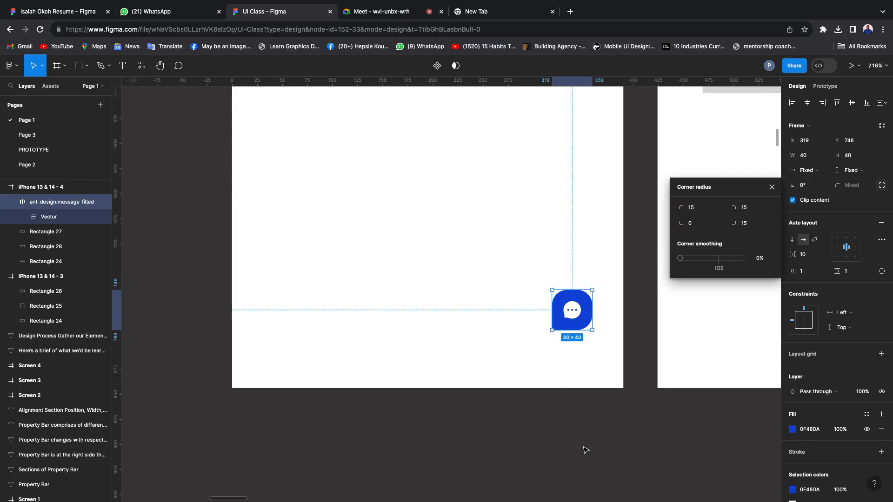
click(583, 448)
Move Frame 21 with the Button text into iPhone 13 & 14 - 4, below the grey rectangles at about X 161, Y 569.
scroll(547, 424, down, 5)
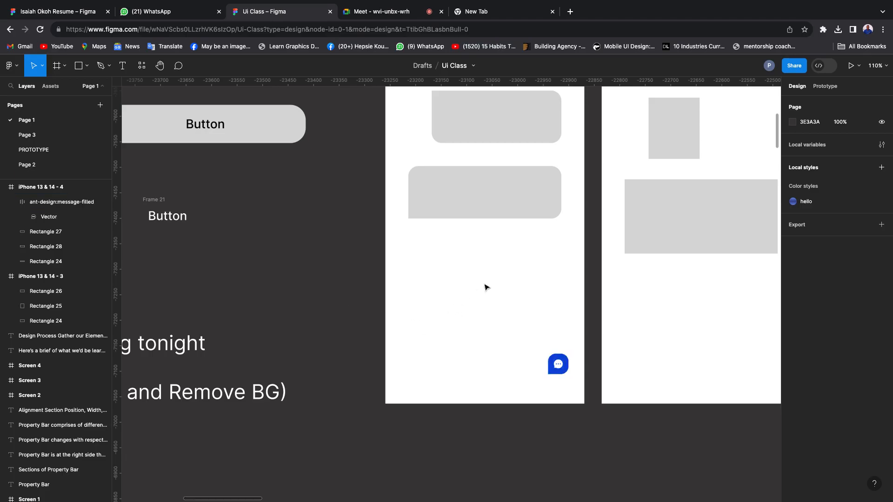
scroll(473, 292, left, 3)
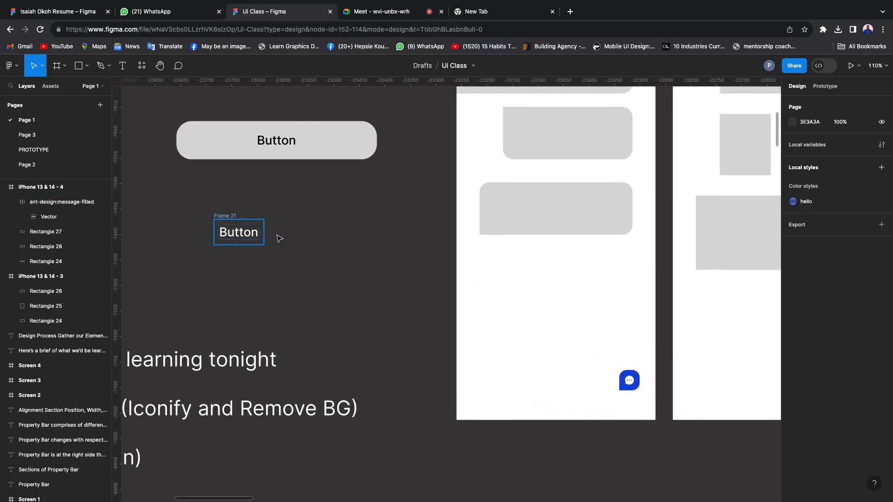
click(237, 232)
scroll(300, 247, left, 3)
drag(300, 250, 627, 309)
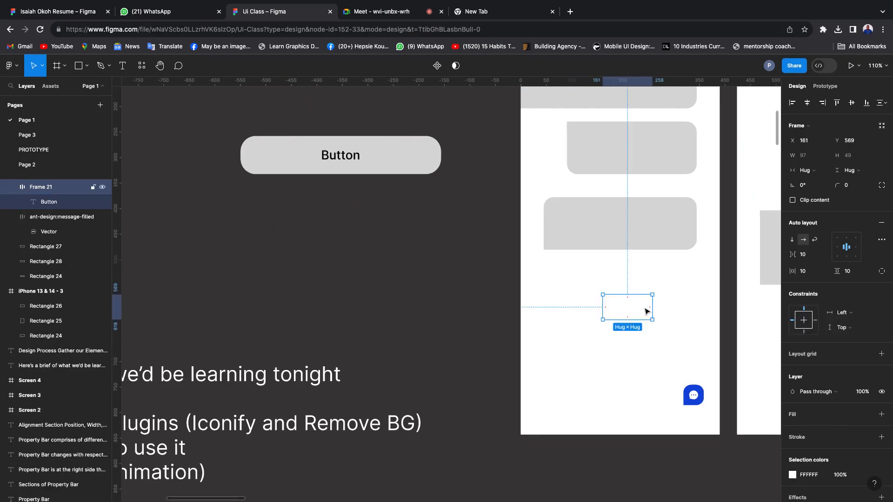
Add a fill to Frame 21 and make it the red EE3B3B.
scroll(851, 404, down, 1)
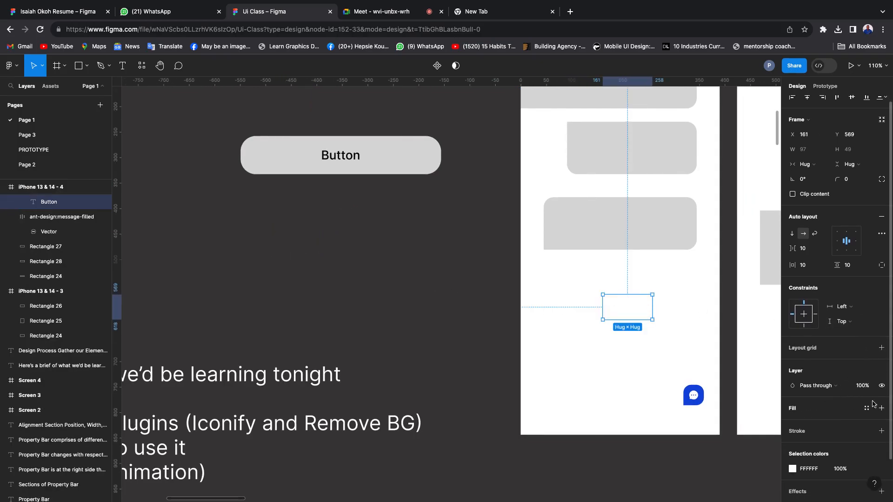
click(882, 410)
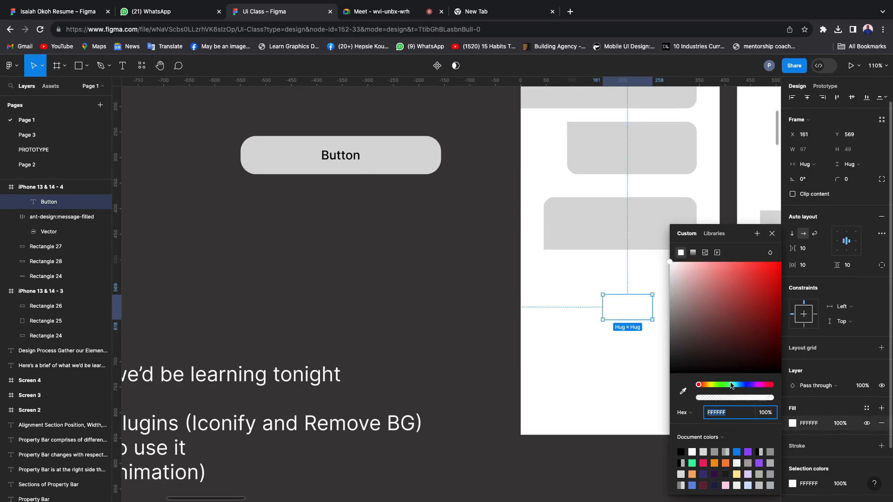
click(754, 274)
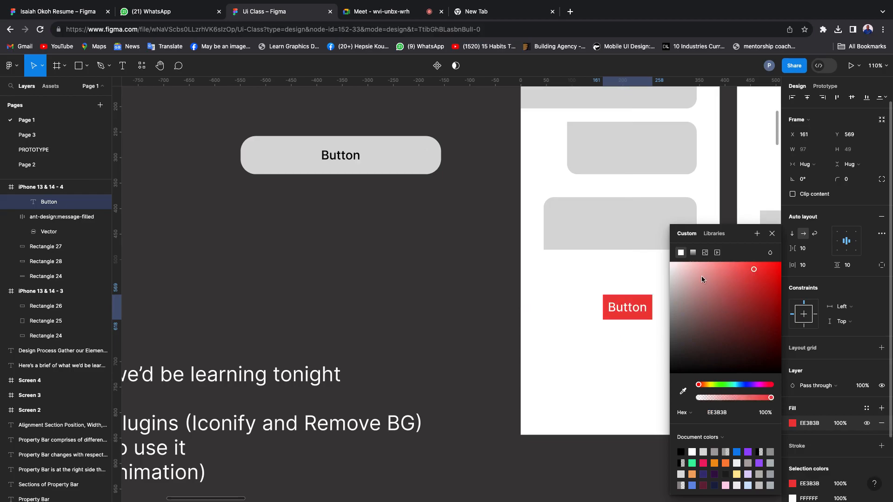
click(772, 233)
Replace the red button's label text with "Alert".
scroll(619, 295, right, 4)
scroll(619, 296, down, 1)
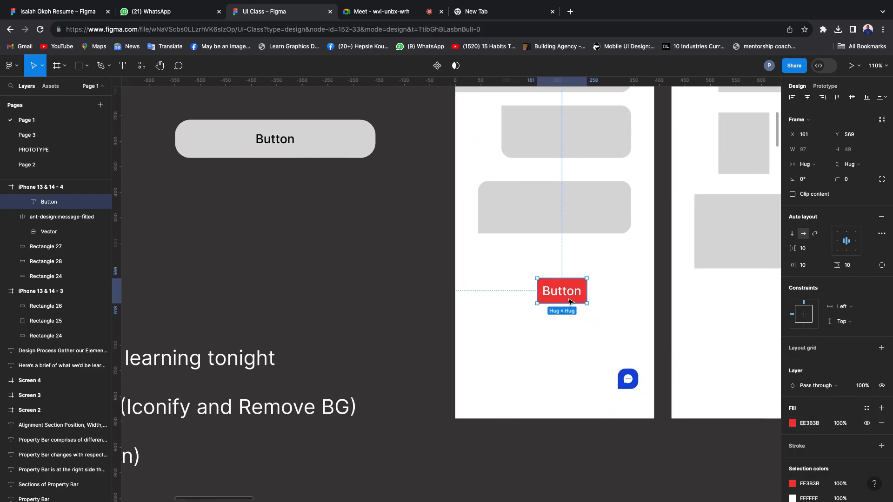
double_click(547, 285)
double_click(545, 284)
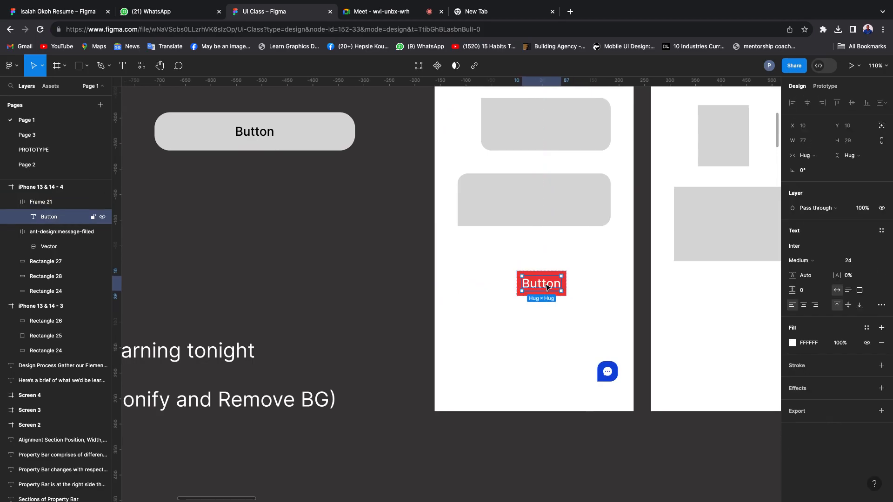
text(Aler)
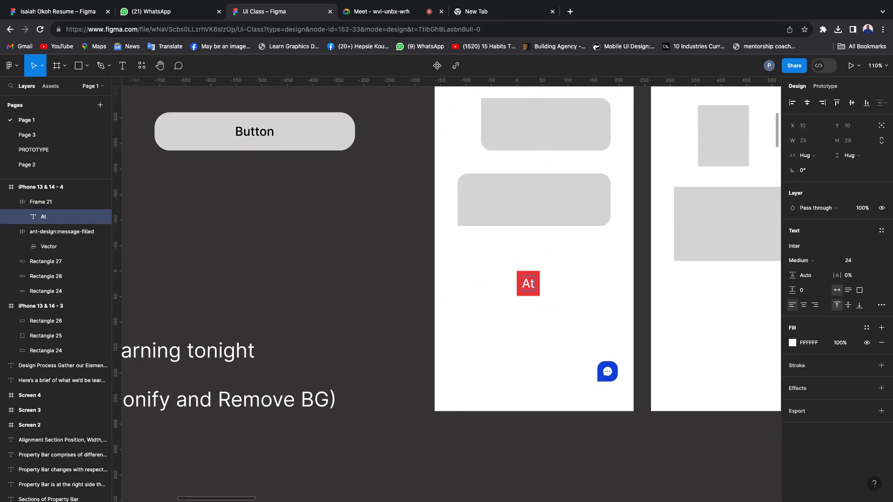
text(t)
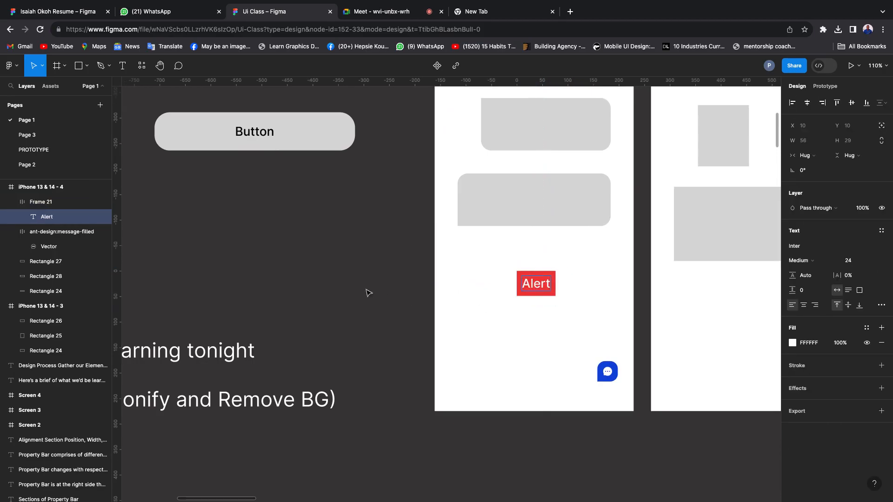
key(Escape)
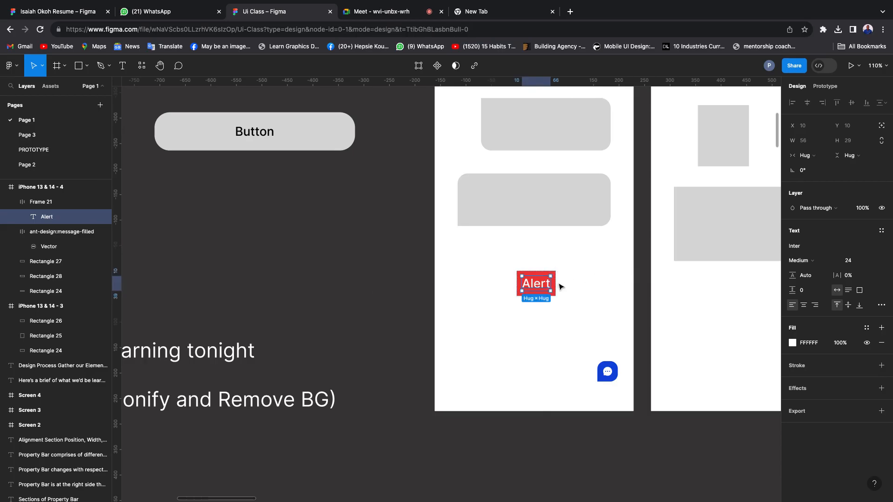
key(Escape)
Replace the red button's label text with "Error".
double_click(542, 285)
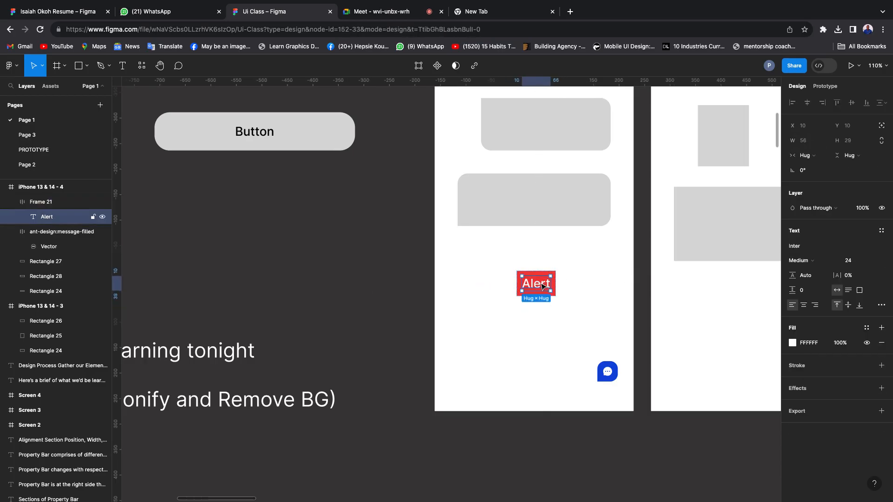
text(Error)
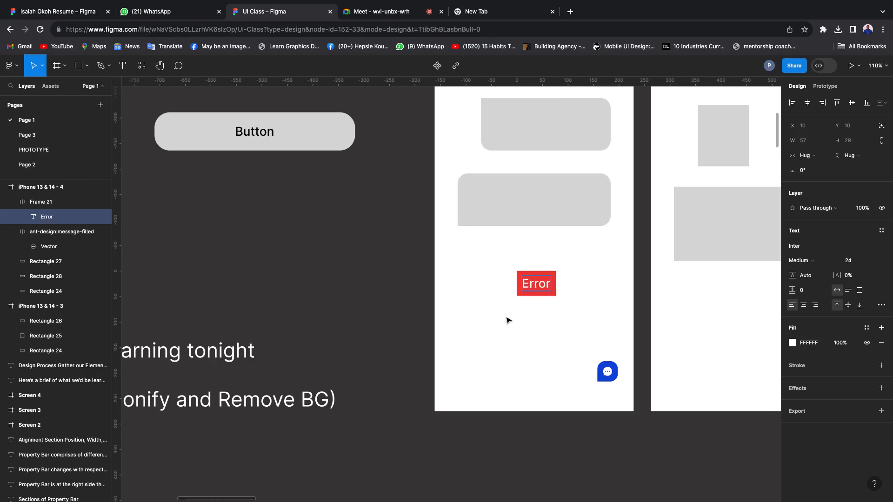
key(Escape)
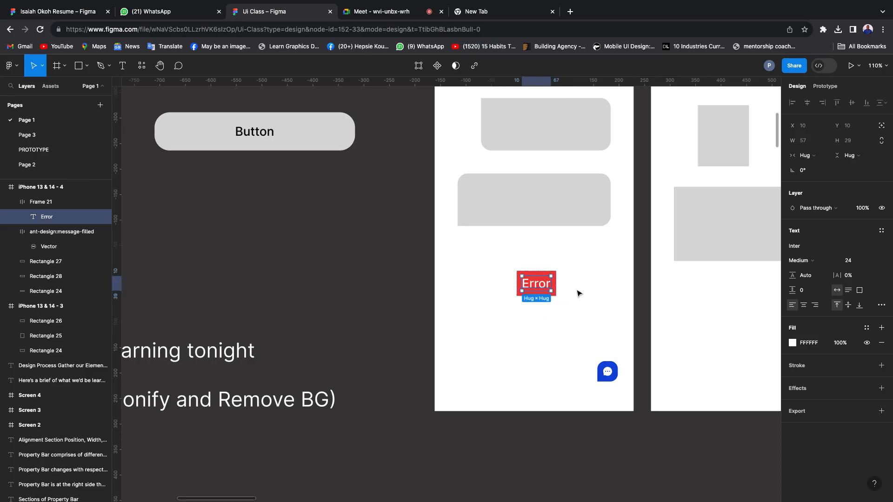
Stretch the red Error button's frame on its right side to a width of about 138.
scroll(559, 279, up, 5)
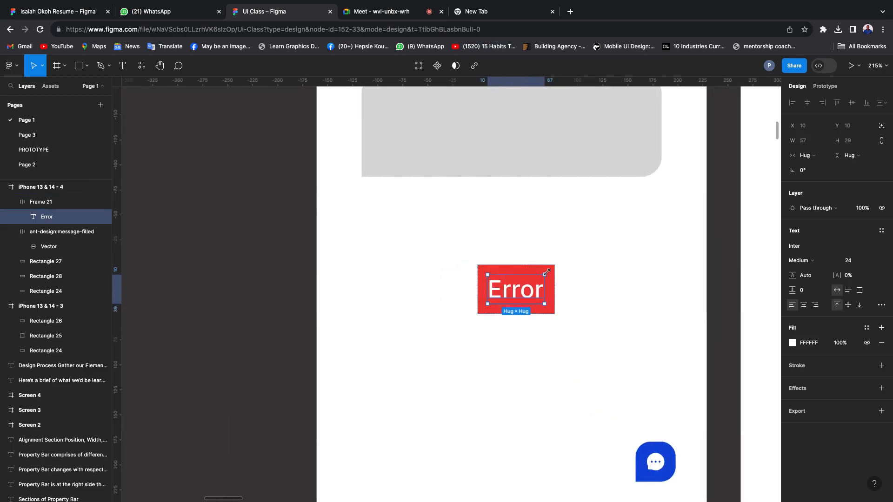
click(553, 282)
drag(556, 286, 616, 288)
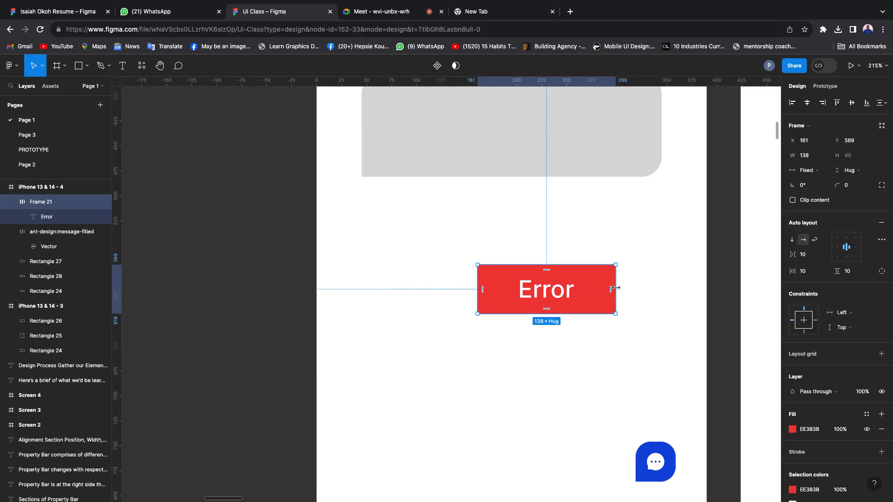
Change the Error button's fill from red to the blue 3BA3EE.
scroll(803, 345, down, 3)
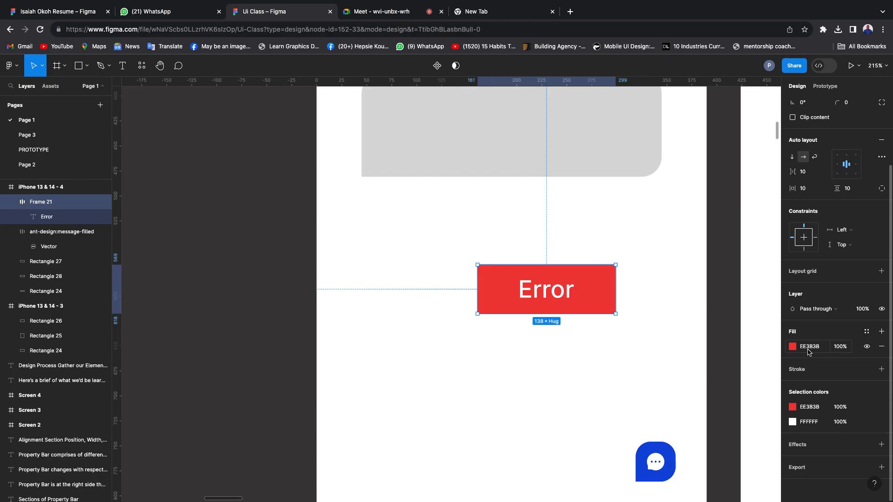
click(792, 347)
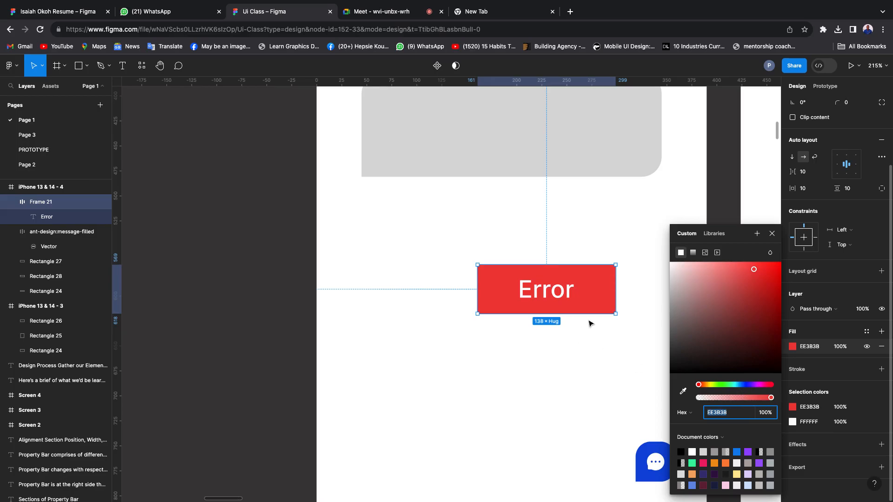
mouse_move(770, 399)
mouse_down()
mouse_move(708, 403)
mouse_move(777, 403)
mouse_up()
drag(699, 385, 741, 387)
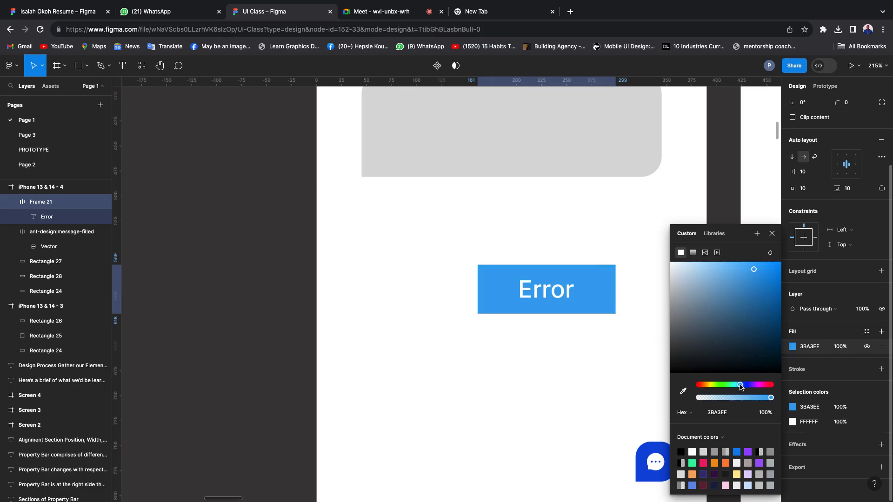
click(773, 234)
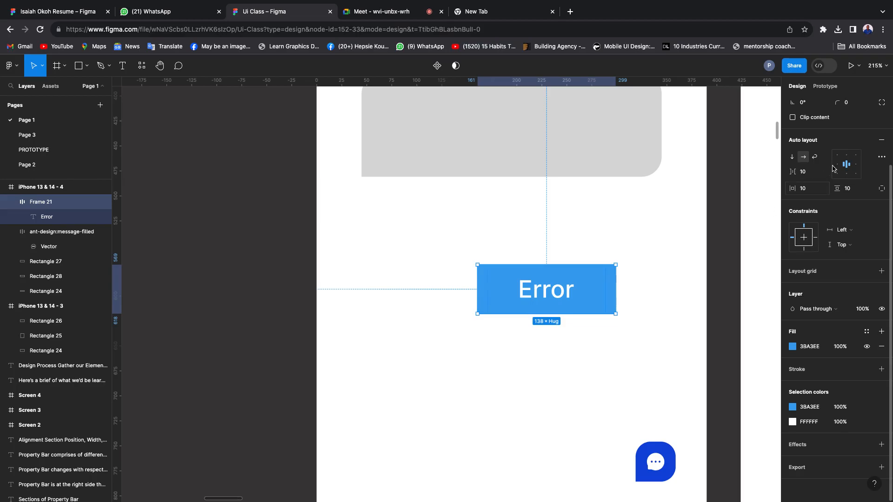
Stretch the blue button's frame on both sides to a width of about 300, matching the grey rectangle above.
scroll(818, 172, up, 1)
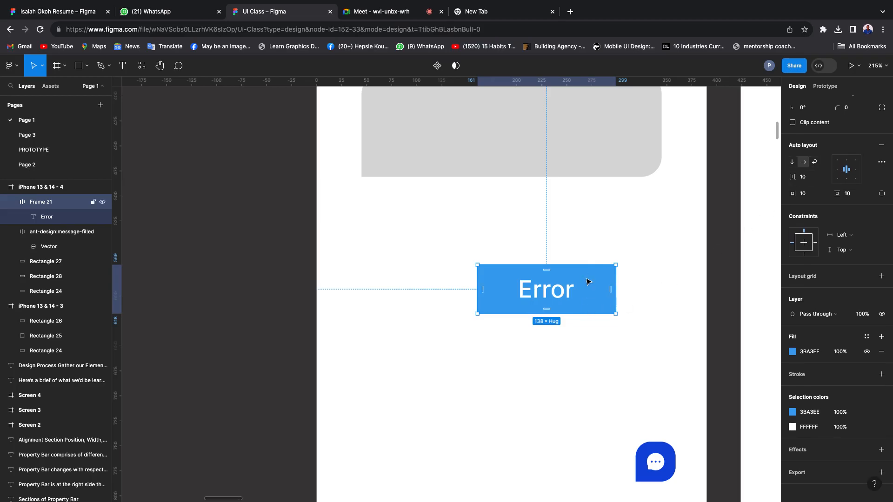
drag(422, 303, 363, 307)
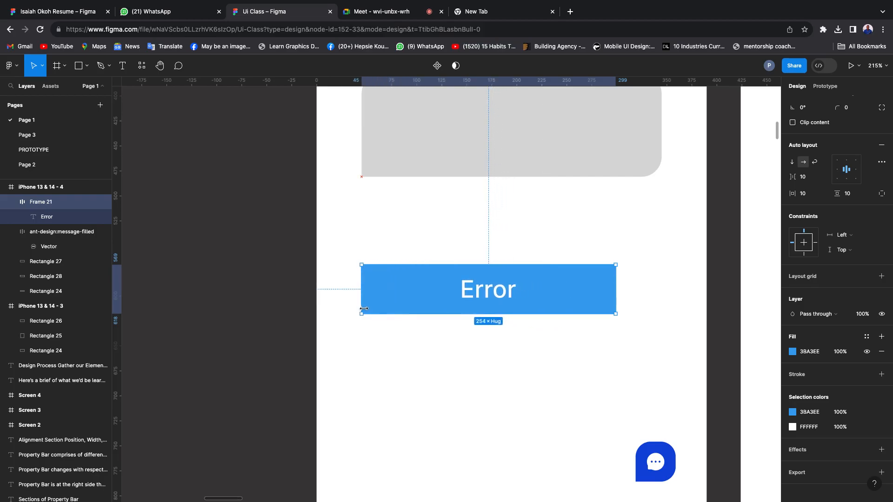
drag(617, 301, 660, 301)
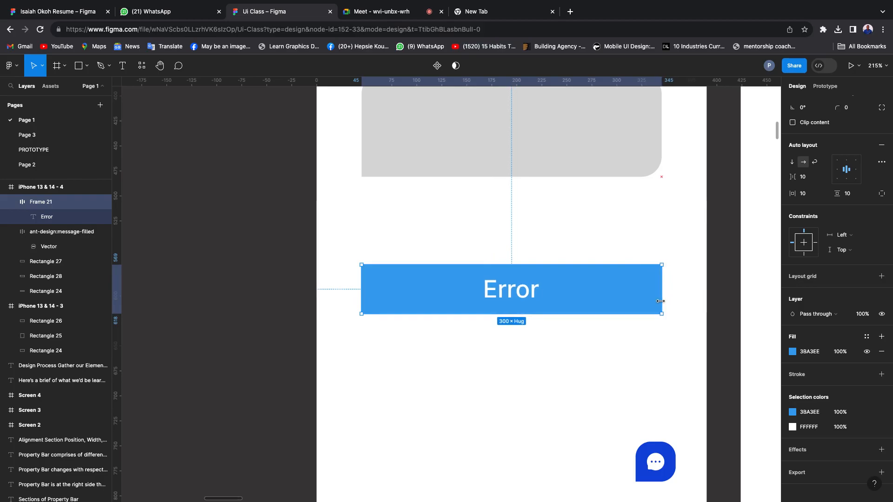
Replace the blue button's label text with "Add to Cart".
click(516, 293)
double_click(515, 292)
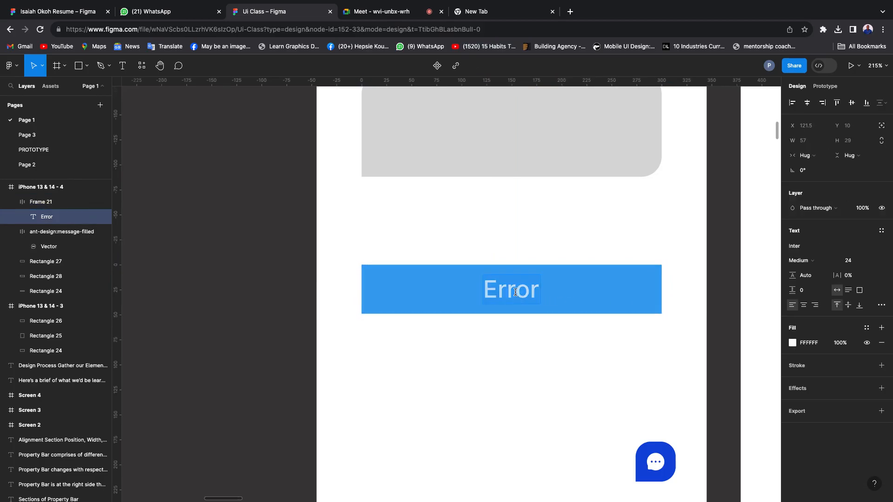
text(Sign)
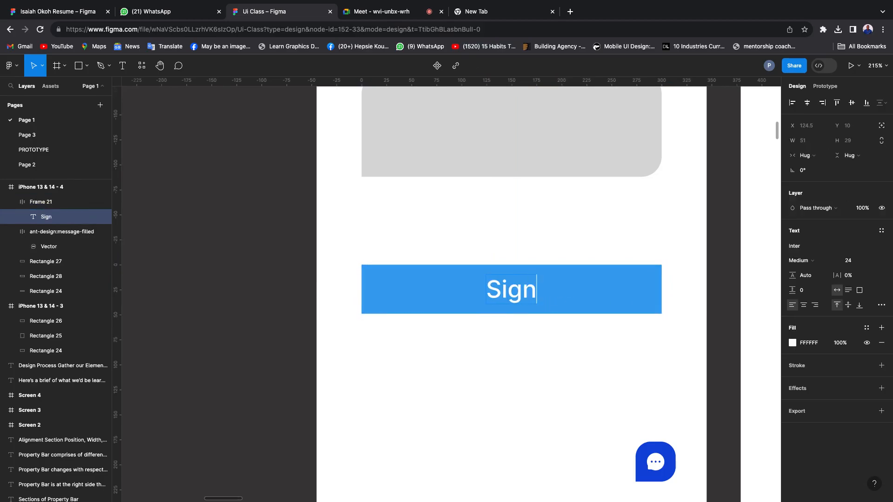
key(BackSpace)
key(BackSpace)
key(BackSpace)
key(BackSpace)
text(Add to Cart)
key(Escape)
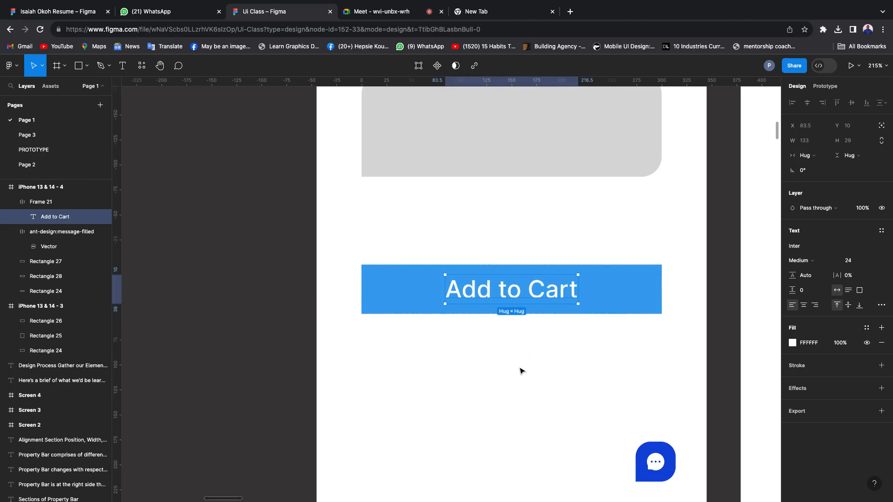
Set the Add to Cart button's corner radius to 20.
click(651, 291)
click(852, 188)
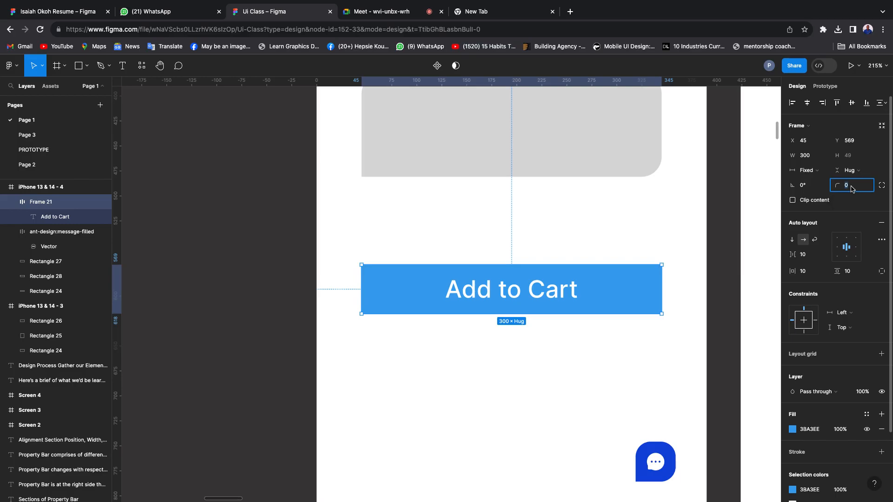
key(Return)
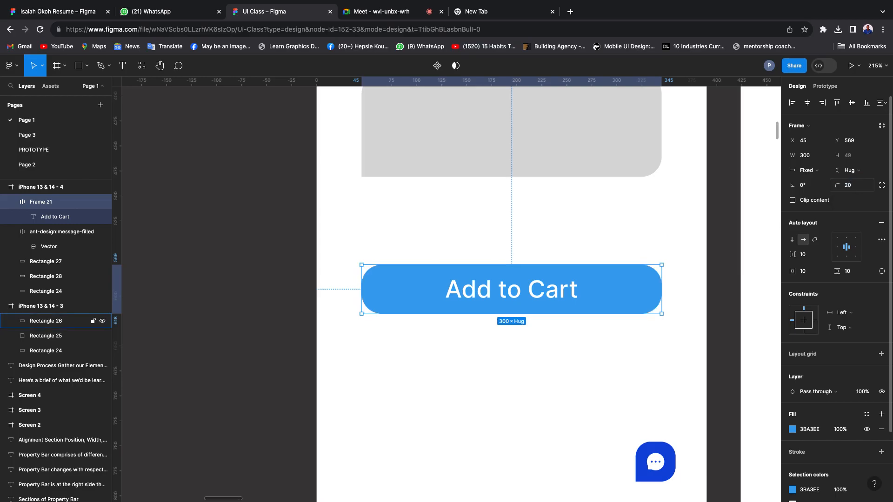
click(559, 367)
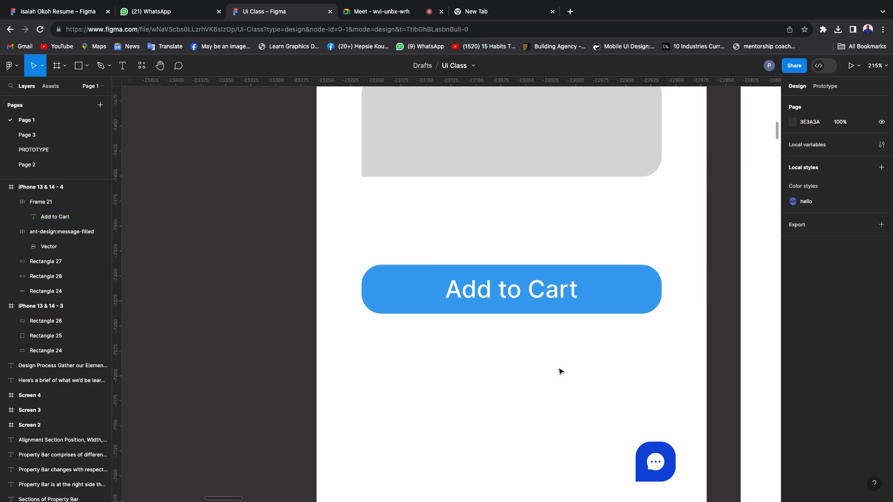
ctrl+scroll(520, 355, down, 5)
scroll(519, 355, down, 2)
Reduce the Add to Cart button's corner radius to 15.
click(549, 325)
click(850, 186)
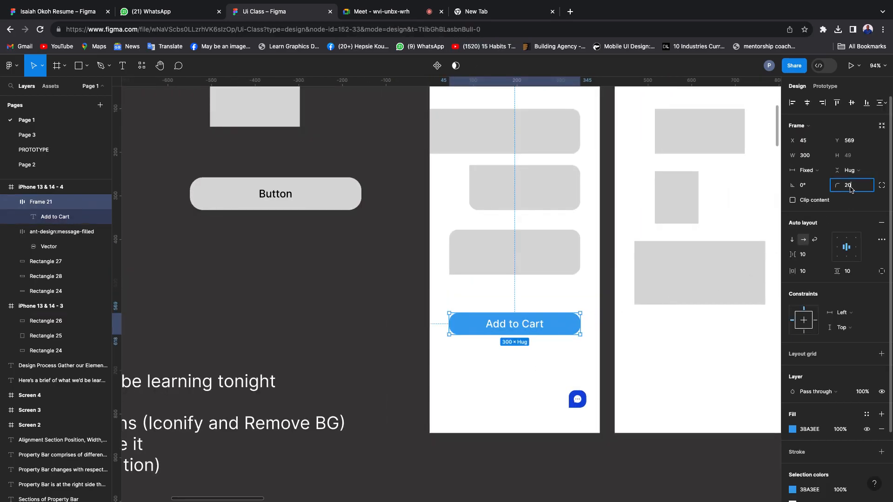
text(15)
key(Return)
click(349, 312)
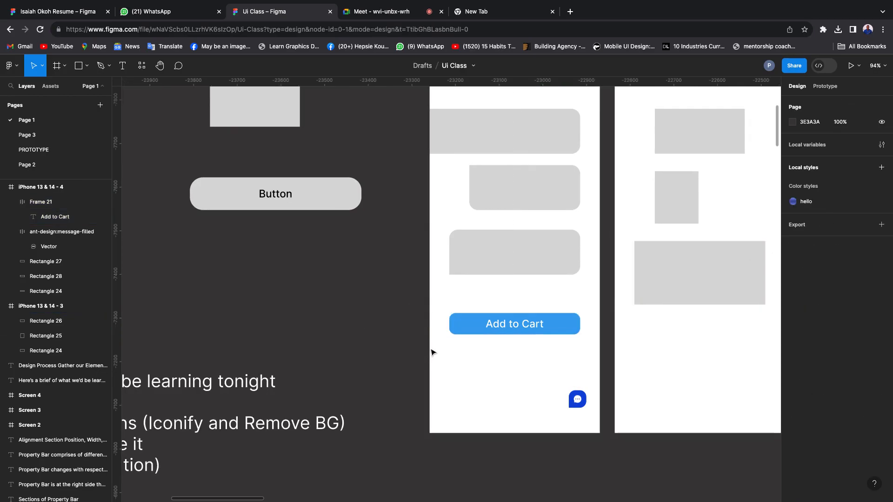
Set the font size of the button's Add to Cart label to 12.
click(497, 332)
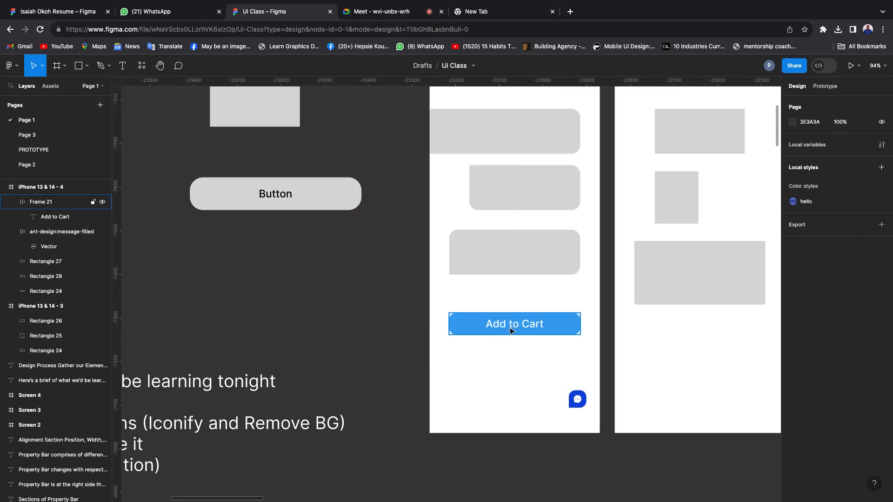
double_click(512, 327)
scroll(514, 327, up, 5)
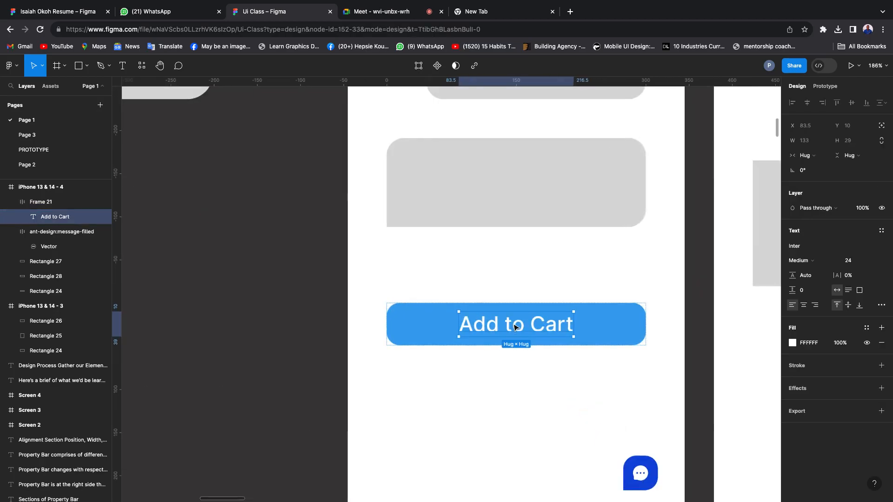
scroll(516, 326, right, 2)
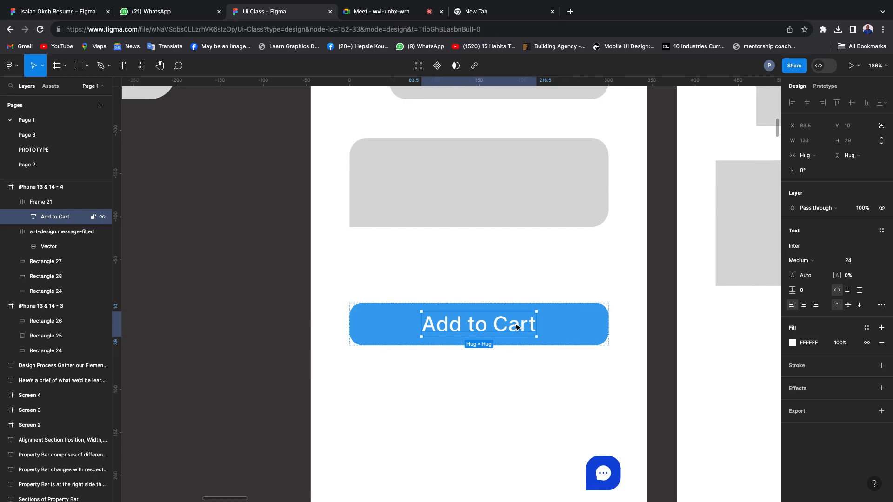
scroll(517, 328, down, 5)
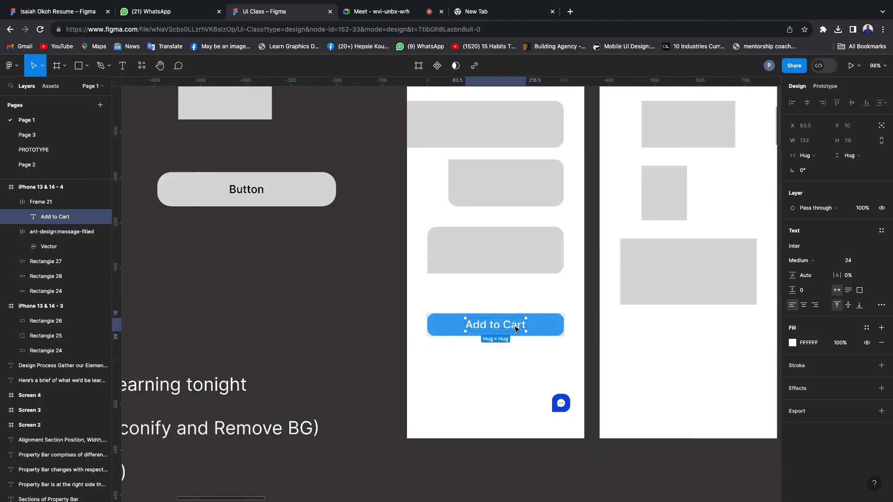
mouse_move(608, 2)
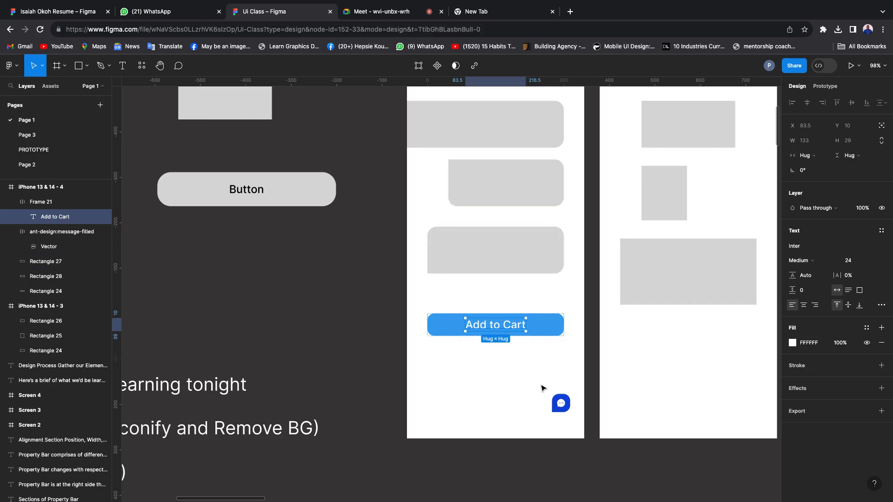
scroll(543, 389, right, 2)
scroll(543, 389, up, 1)
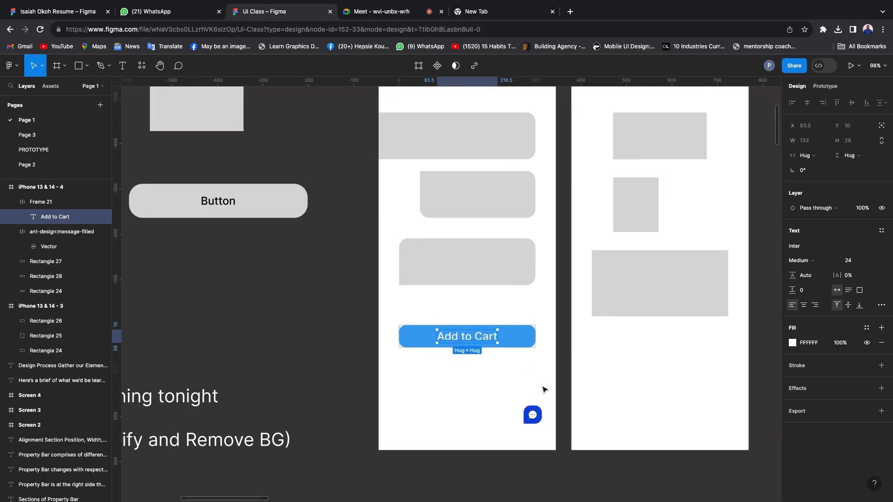
click(855, 264)
text(1)
key(Return)
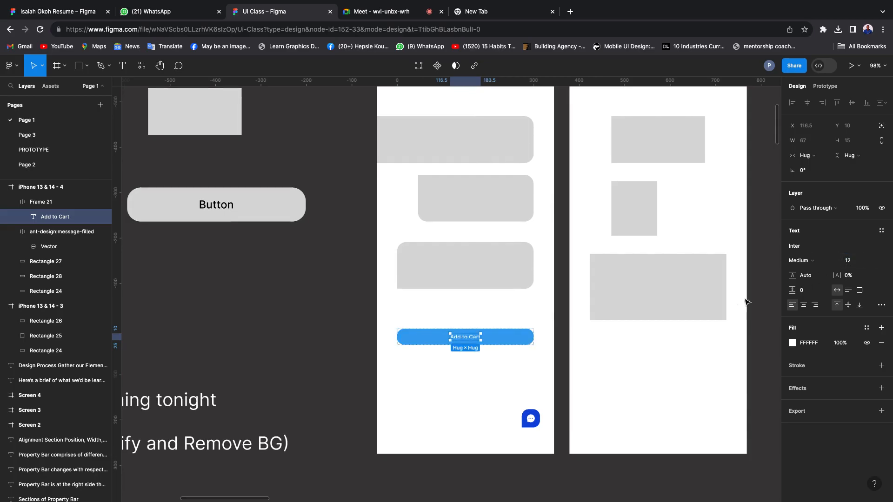
Increase the Add to Cart label's font size to 14.
click(852, 265)
text(1)
key(Return)
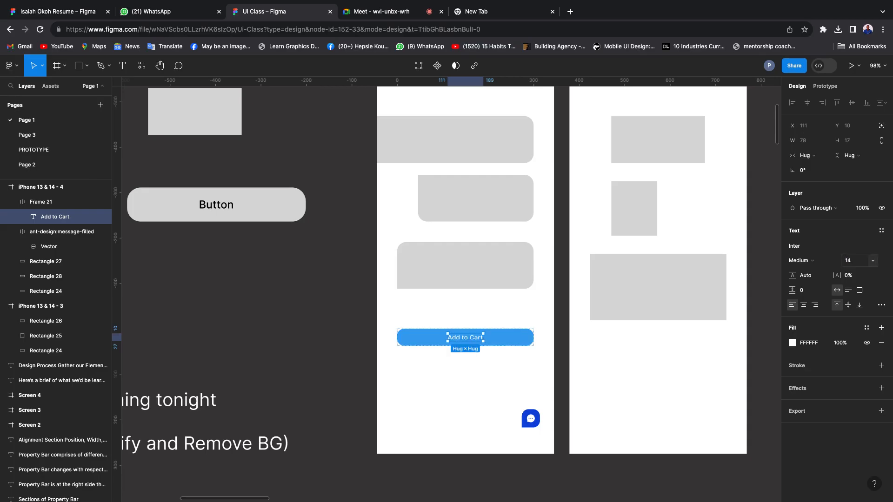
Return the Add to Cart label's font size to 12.
scroll(459, 369, up, 5)
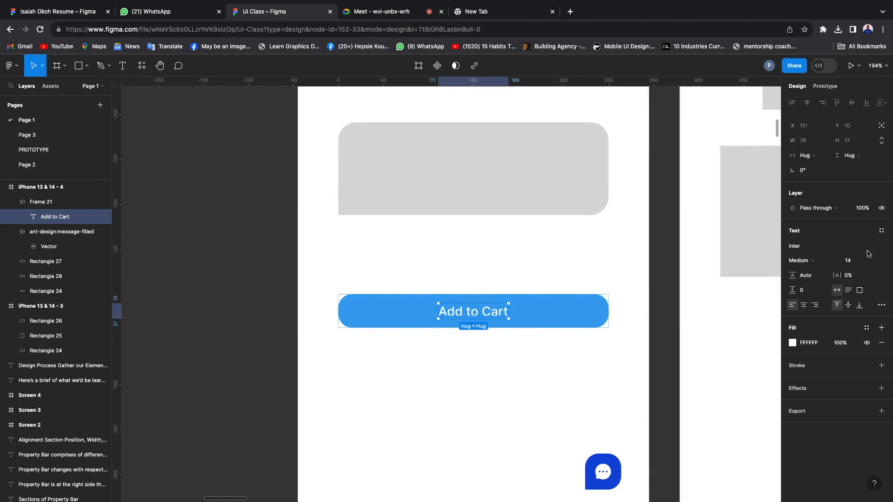
click(858, 263)
text(1)
key(Return)
click(187, 295)
Set the corner radius of the Add to Cart button's frame to 10.
click(372, 324)
click(854, 188)
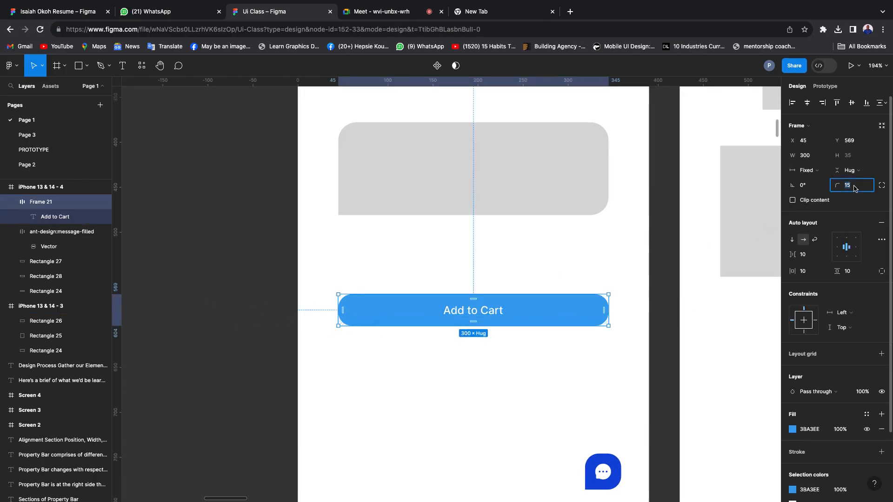
text(10)
key(Return)
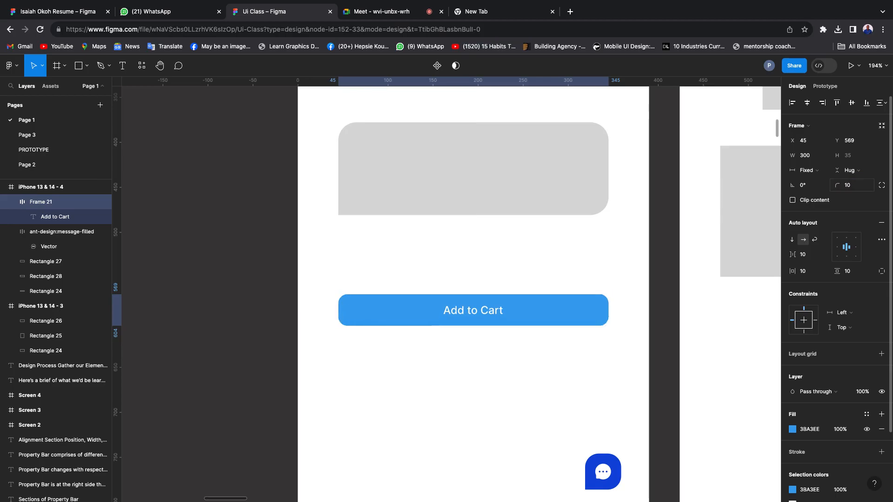
Set the height of the Add to Cart button's frame to 40.
click(853, 158)
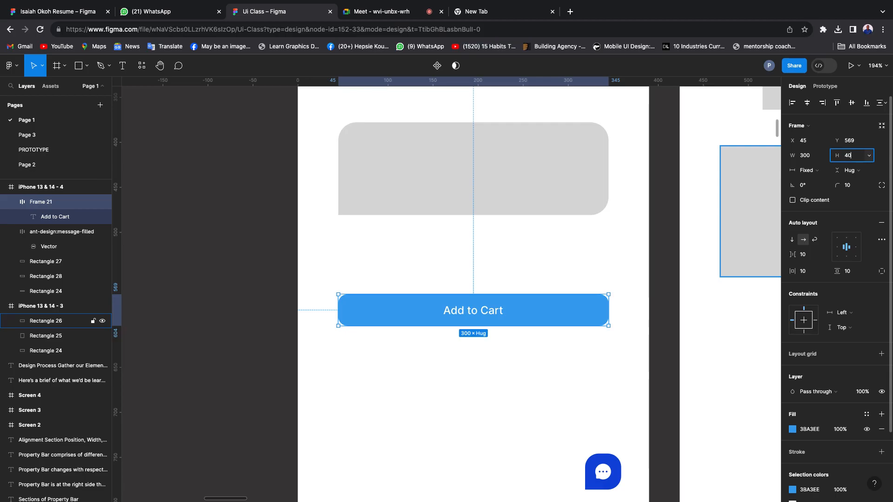
text(40)
key(Return)
click(344, 351)
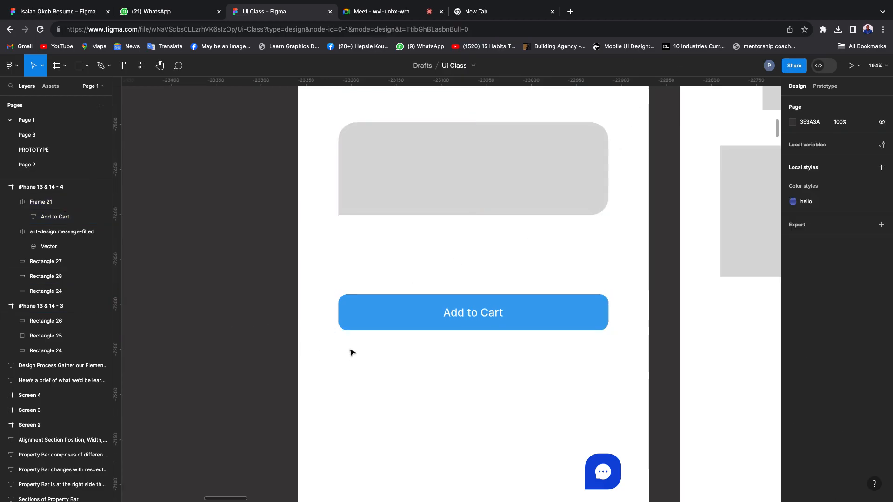
scroll(344, 351, down, 3)
Examine the design properties of the Add to Cart button and compare them with those of the grey rectangle above it.
click(403, 333)
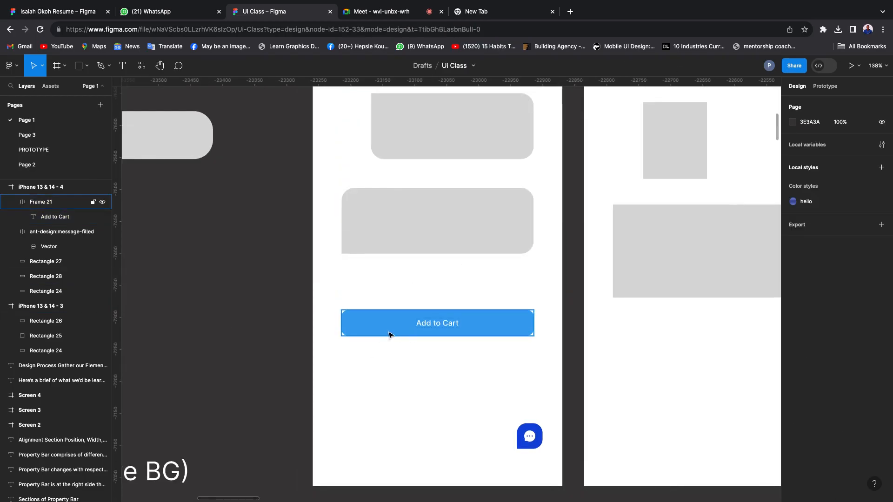
click(389, 335)
scroll(405, 338, down, 3)
scroll(418, 334, up, 3)
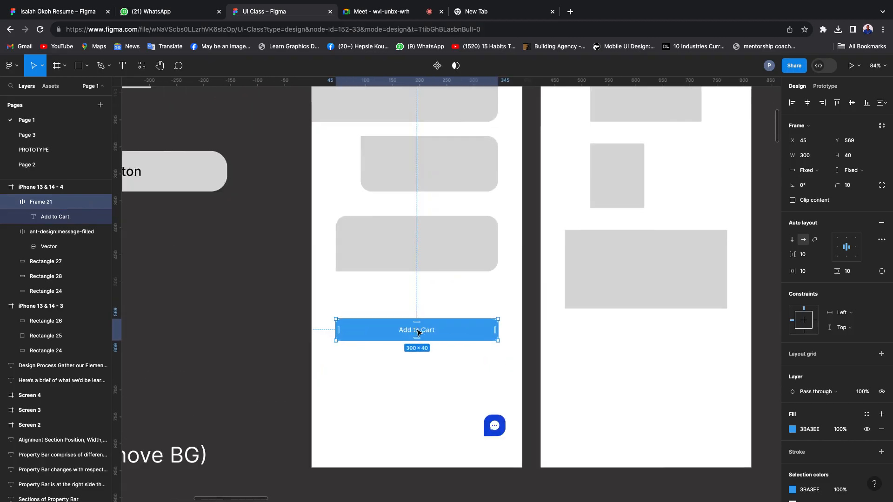
scroll(419, 334, up, 3)
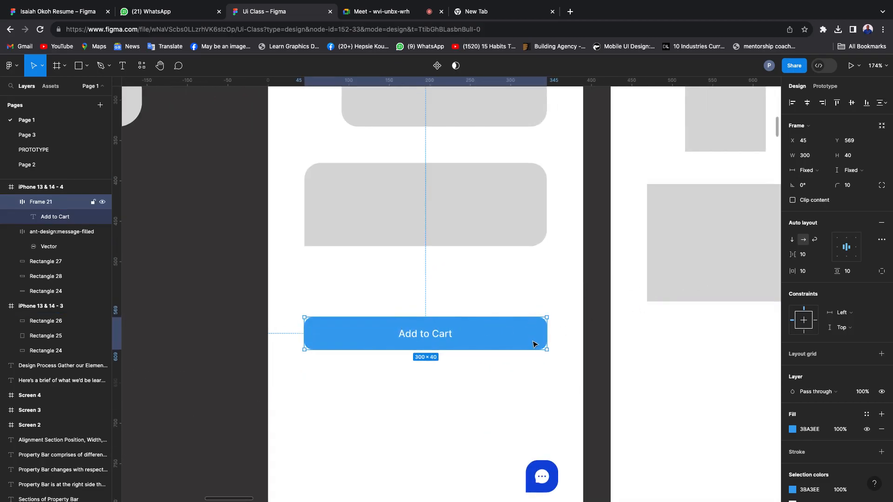
drag(547, 339, 523, 347)
drag(443, 345, 549, 348)
click(442, 234)
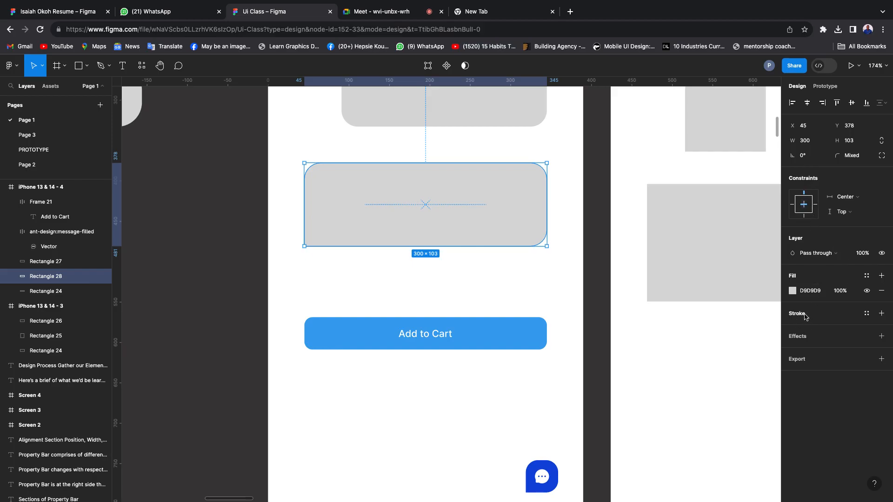
click(513, 340)
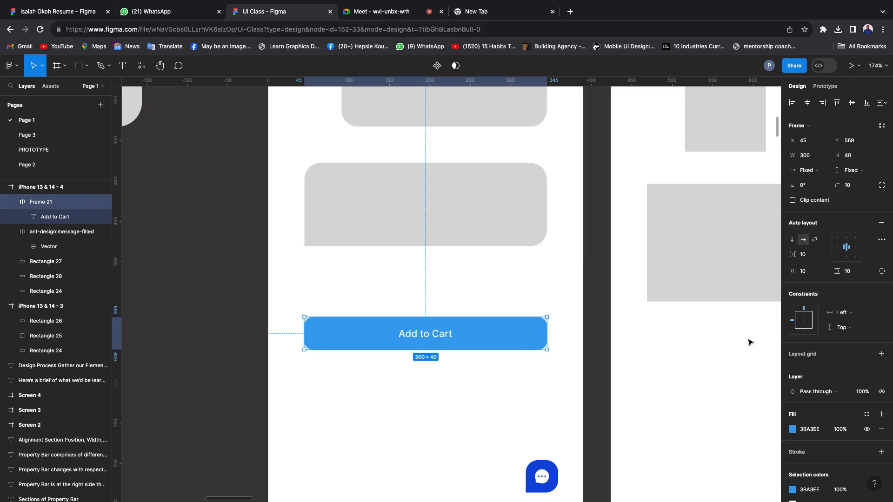
scroll(807, 350, down, 2)
scroll(807, 350, down, 3)
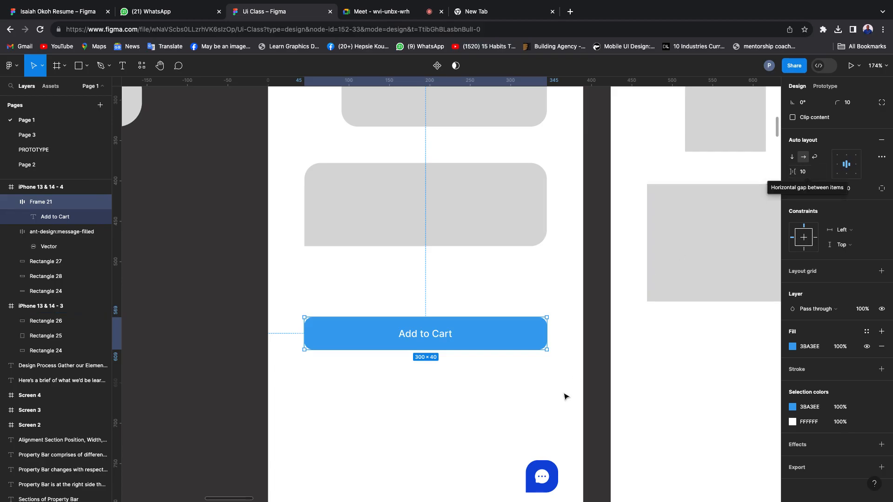
Search the Iconify plugin for "cart" and place the mdi:cart icon on the canvas just below the Add to Cart button.
right_click(198, 295)
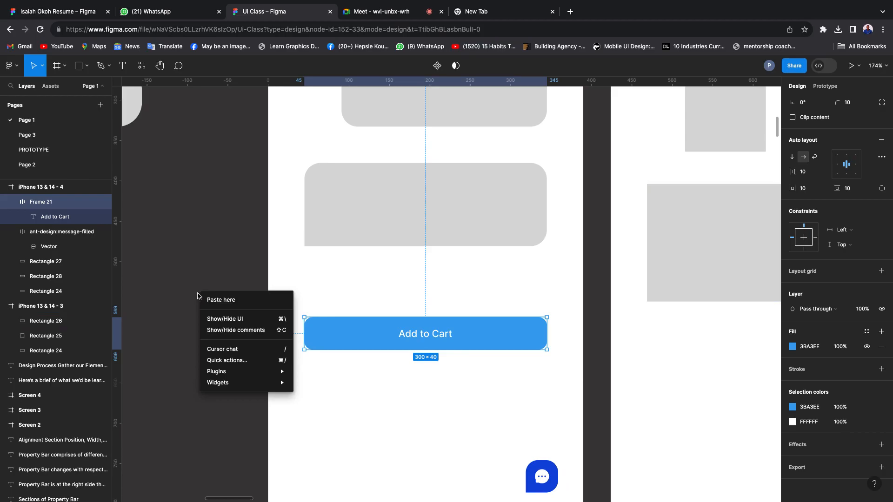
mouse_move(219, 371)
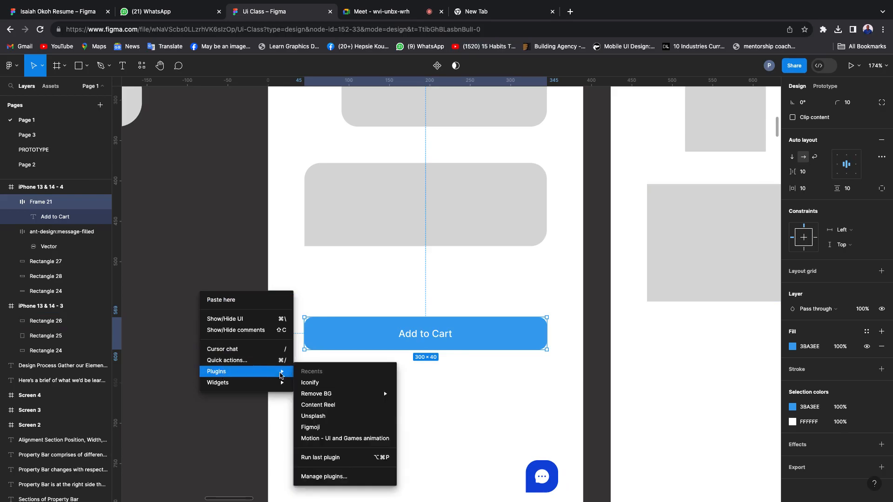
click(335, 383)
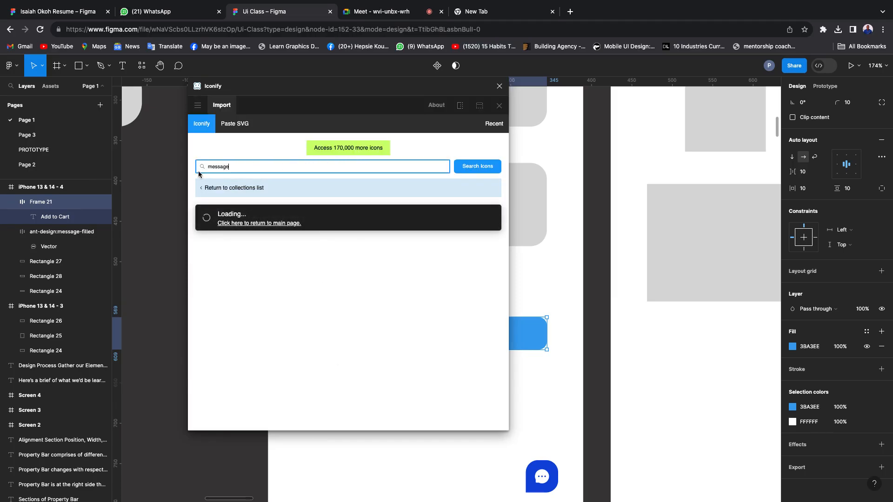
key(BackSpace)
key(BackSpace)
key(BackSpace)
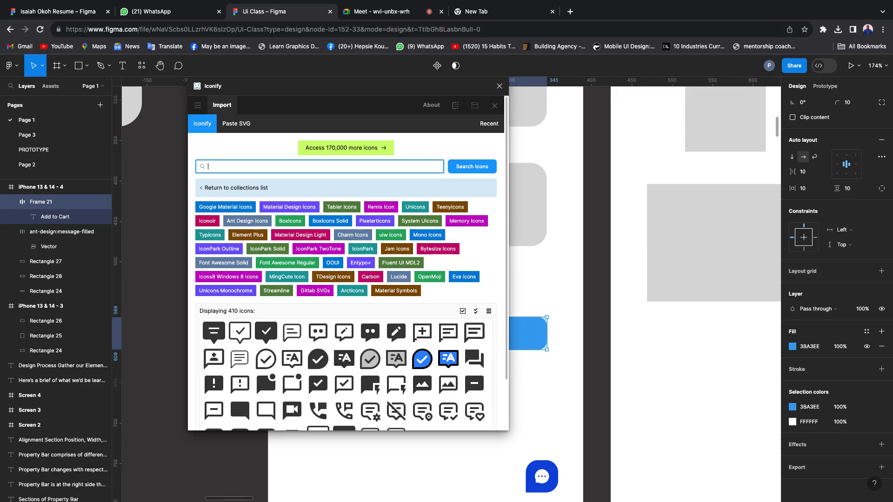
text(cart)
key(Return)
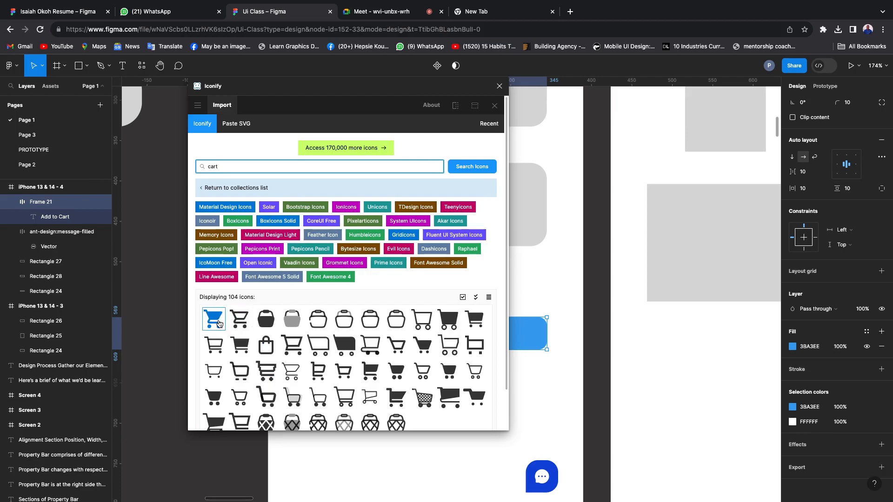
drag(214, 319, 543, 401)
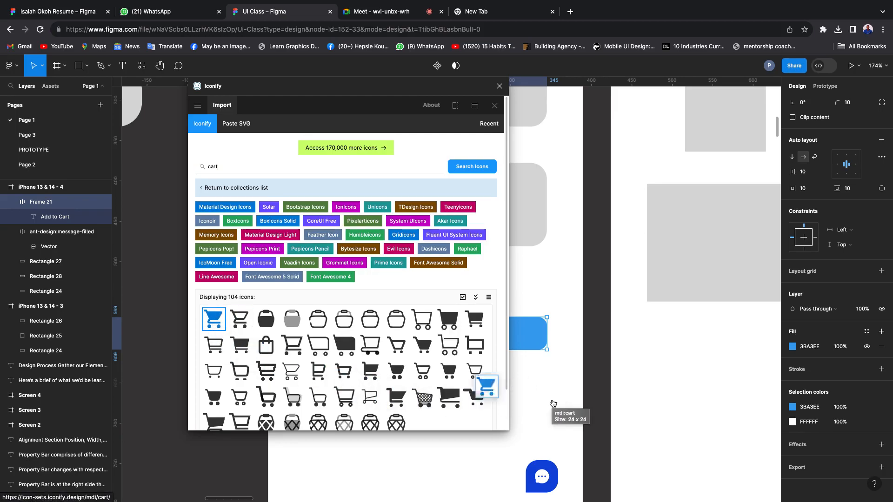
click(500, 87)
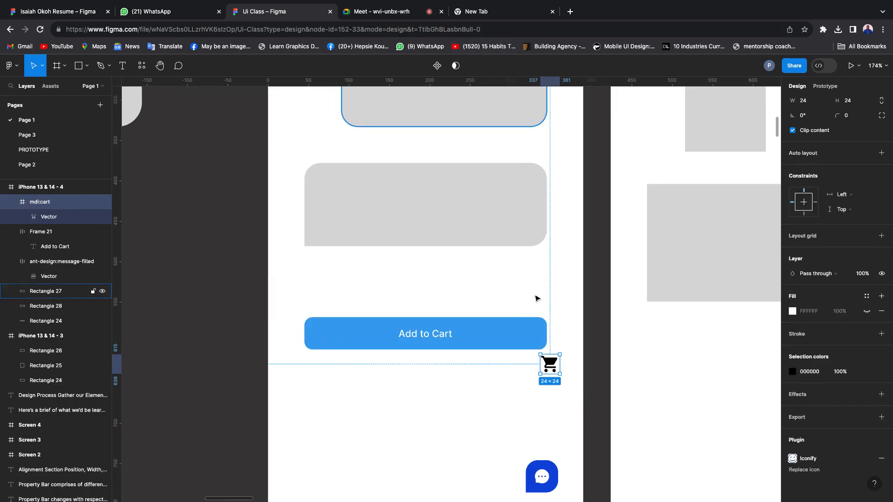
Move the cart vector out of its mdi:cart frame and delete the leftover empty frame.
double_click(552, 366)
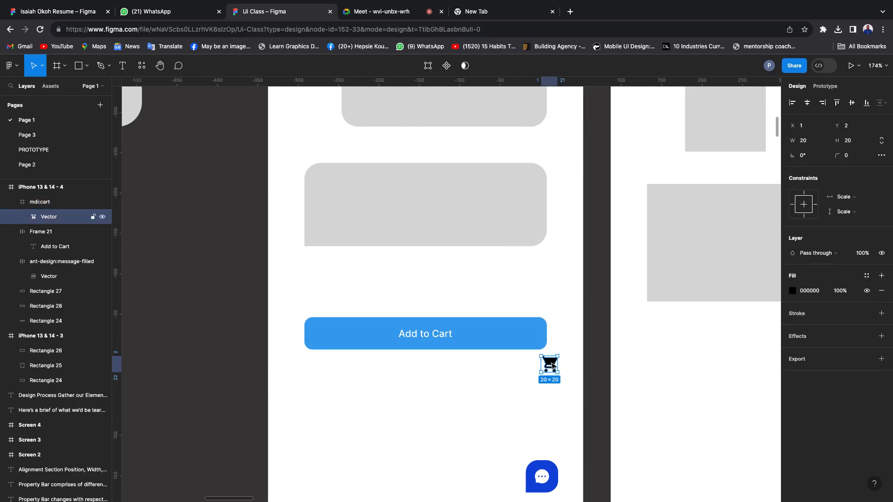
drag(552, 366, 510, 379)
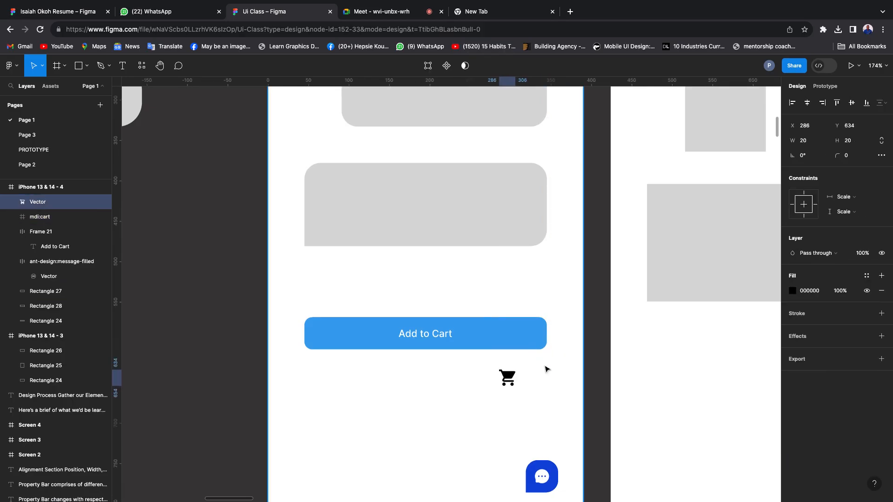
click(550, 362)
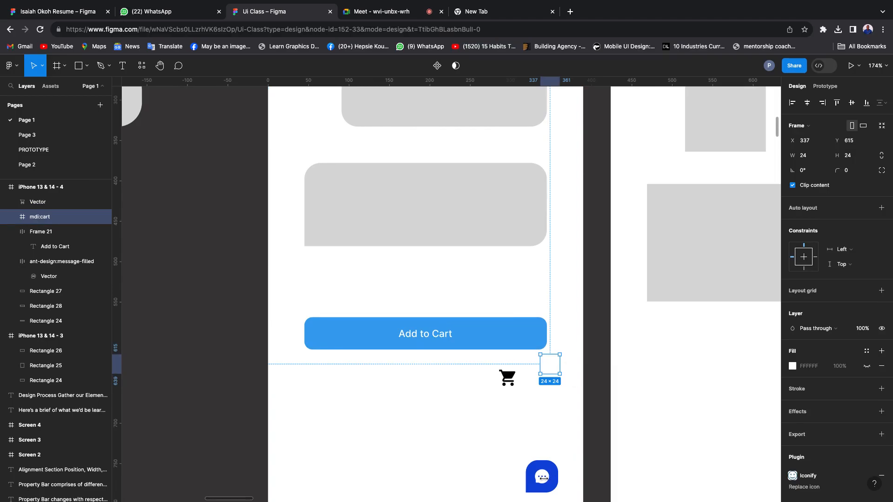
key(Delete)
Place the loose cart icon inside the Add to Cart button's auto layout, ahead of the label.
click(508, 378)
drag(508, 381, 387, 335)
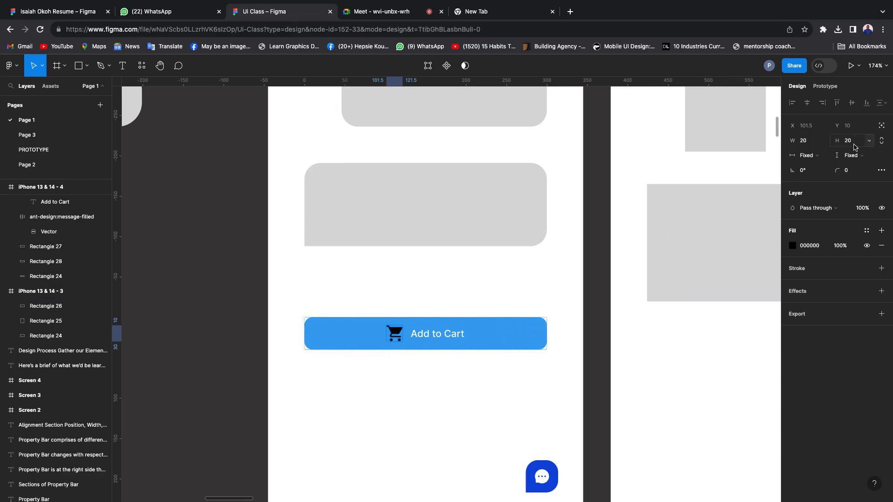
click(227, 333)
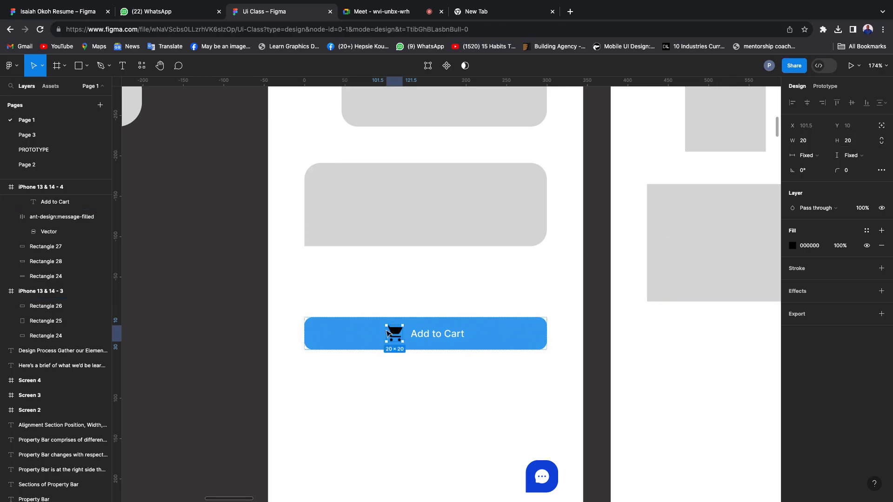
Resize the cart icon inside the Add to Cart button to 18 × 18.
scroll(412, 333, up, 5)
scroll(412, 333, up, 2)
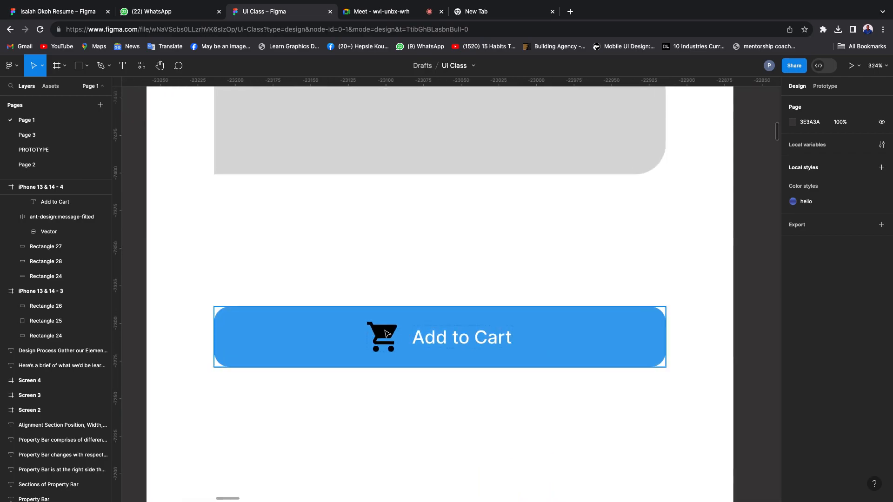
click(387, 334)
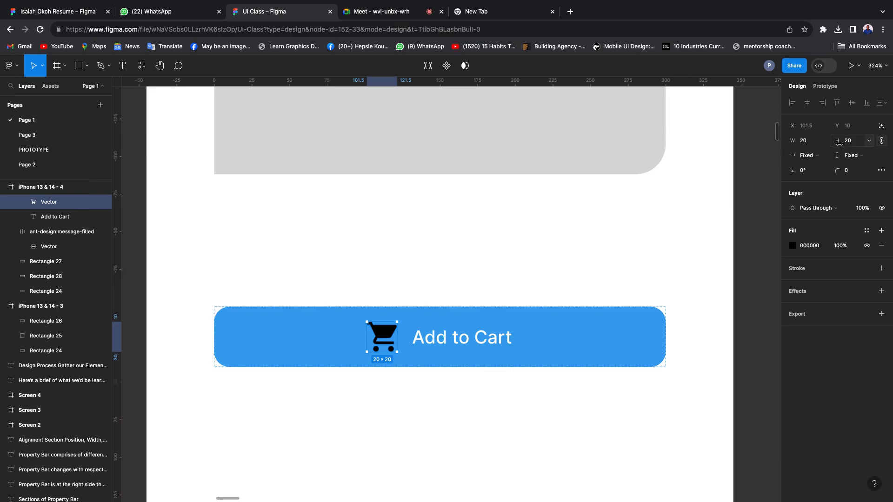
click(854, 146)
text(1)
text(8)
key(Return)
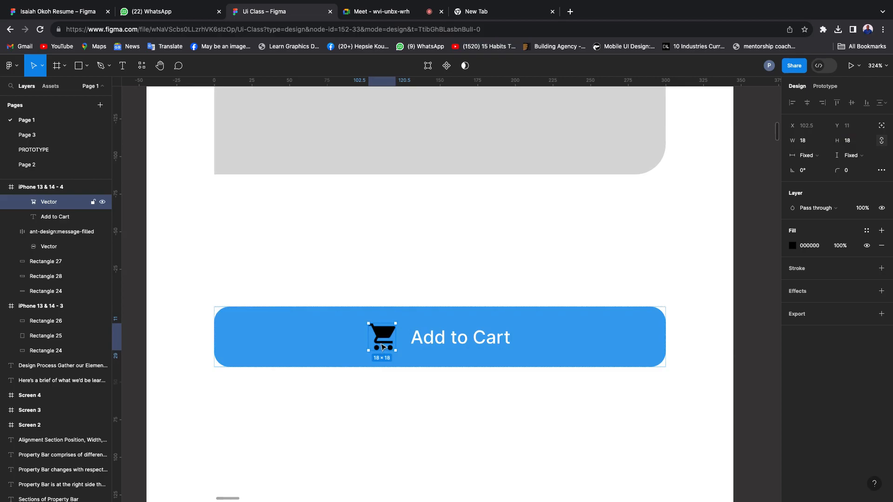
Set the fill of the cart icon in the Add to Cart button to white, FFFFFF.
scroll(382, 347, down, 5)
scroll(488, 311, up, 2)
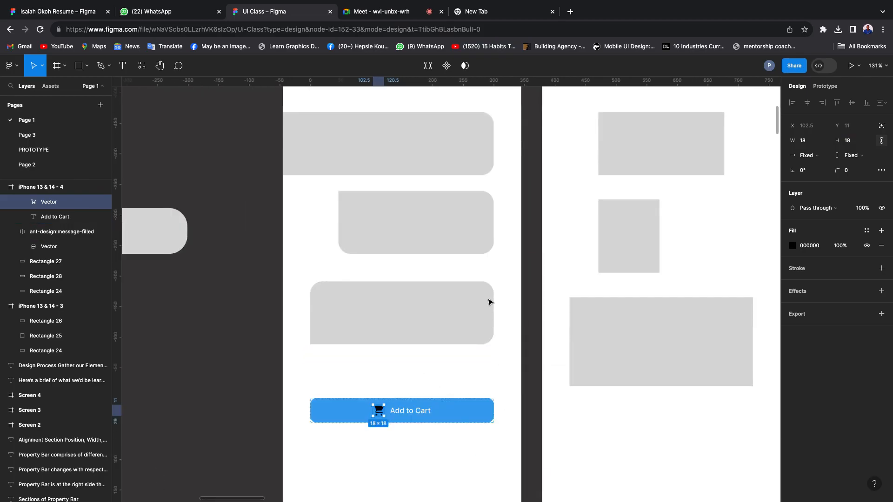
scroll(493, 279, down, 5)
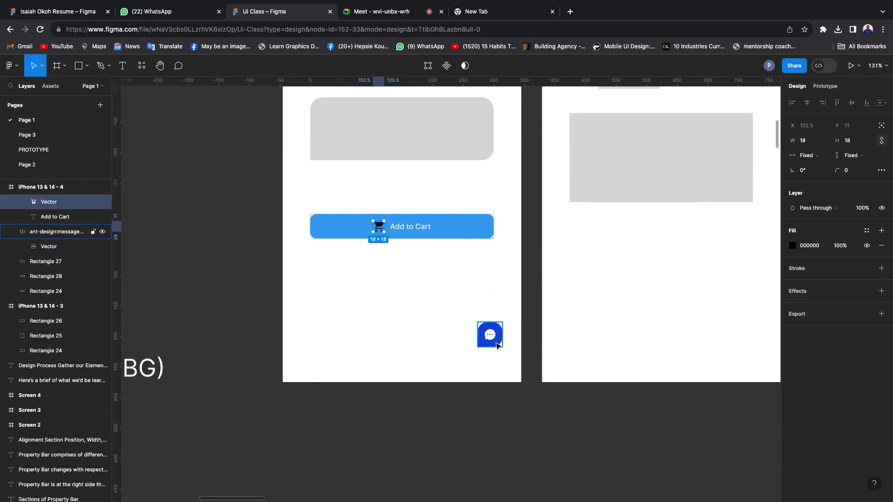
click(329, 283)
scroll(349, 284, up, 2)
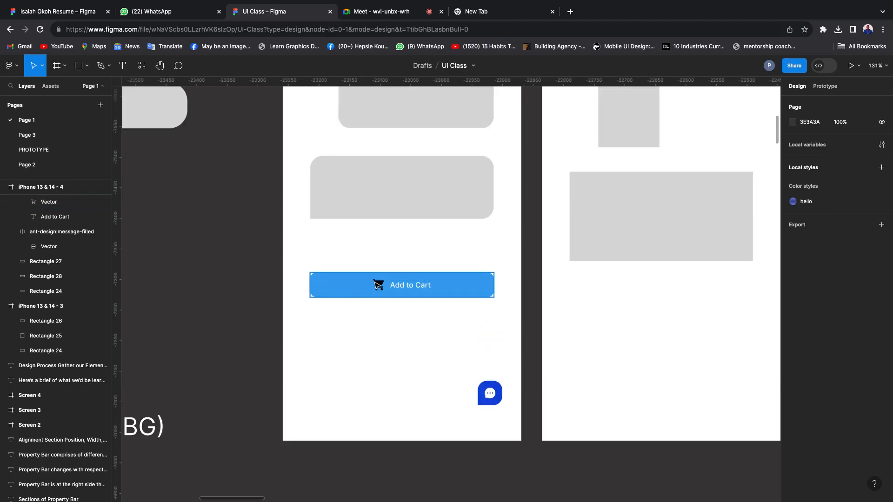
click(379, 289)
click(379, 289)
scroll(380, 287, up, 4)
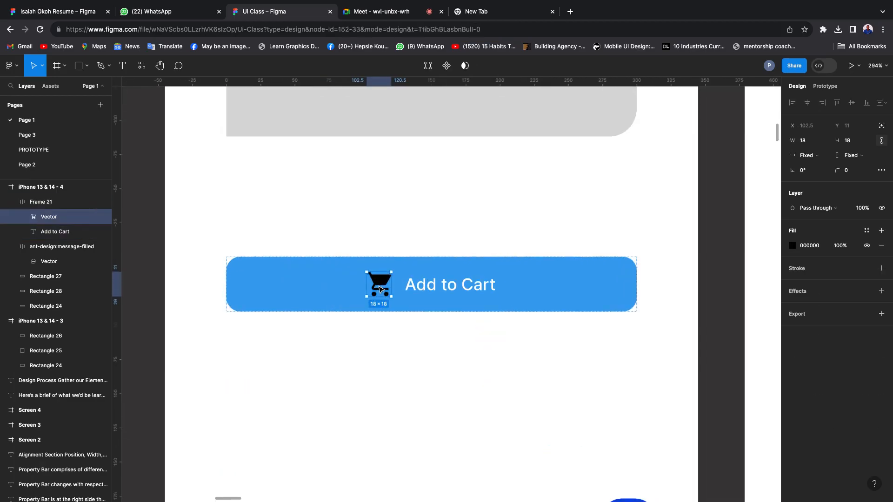
drag(380, 286, 411, 286)
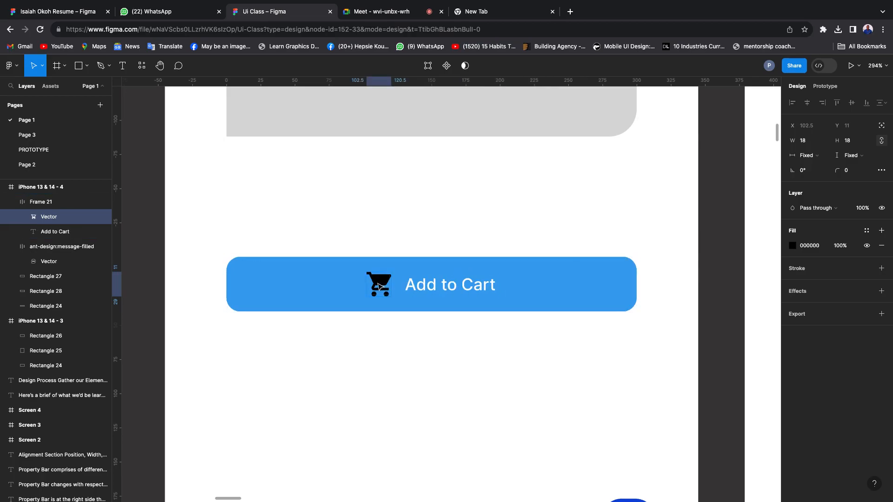
click(817, 246)
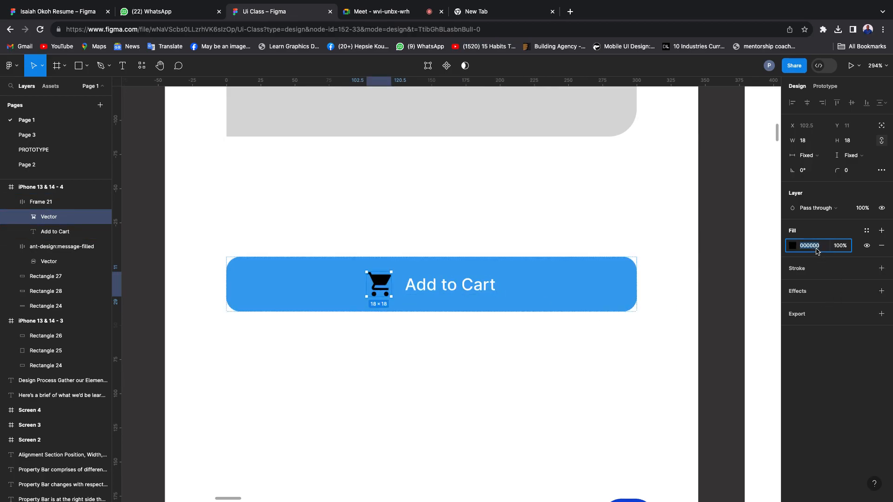
text(ffffff)
key(Return)
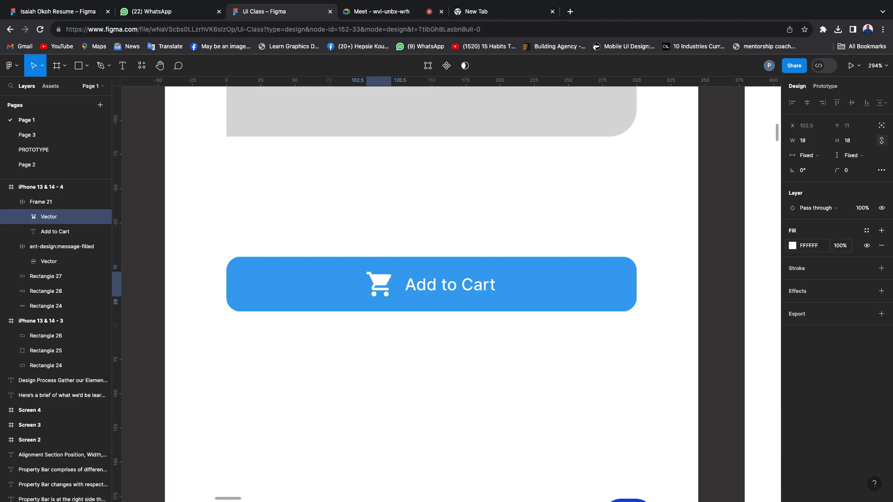
Give the grey rectangle above the Add to Cart button a black inside stroke of weight 1 and remove its fill.
click(510, 334)
scroll(512, 335, down, 5)
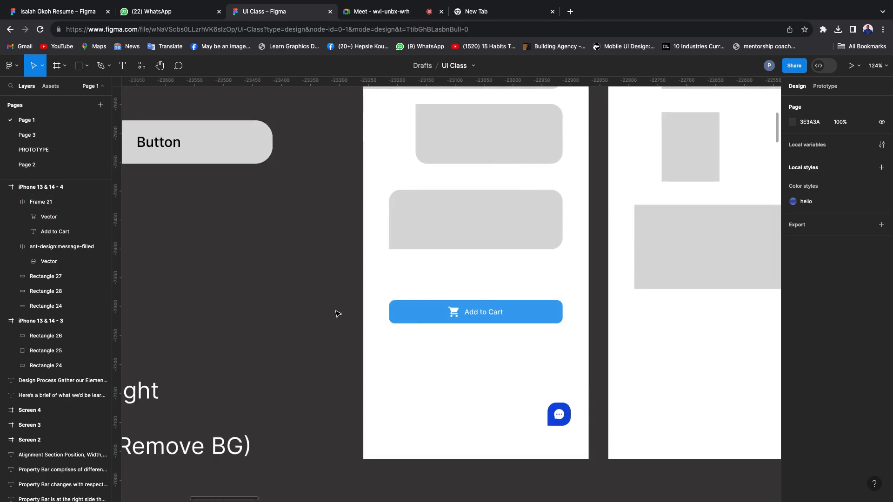
scroll(342, 312, down, 1)
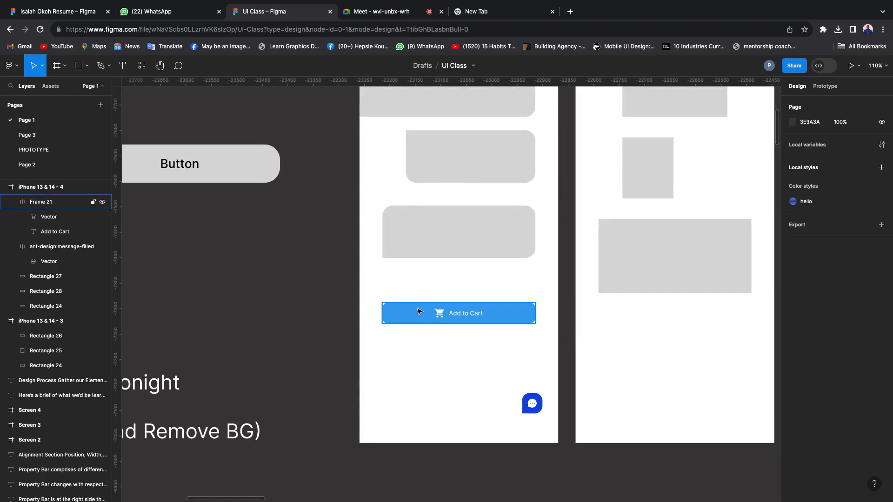
click(417, 313)
scroll(847, 304, down, 2)
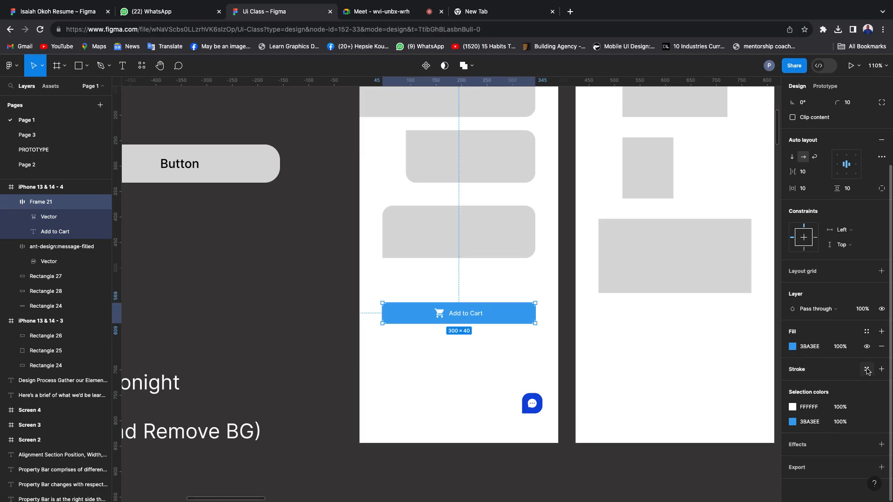
click(492, 224)
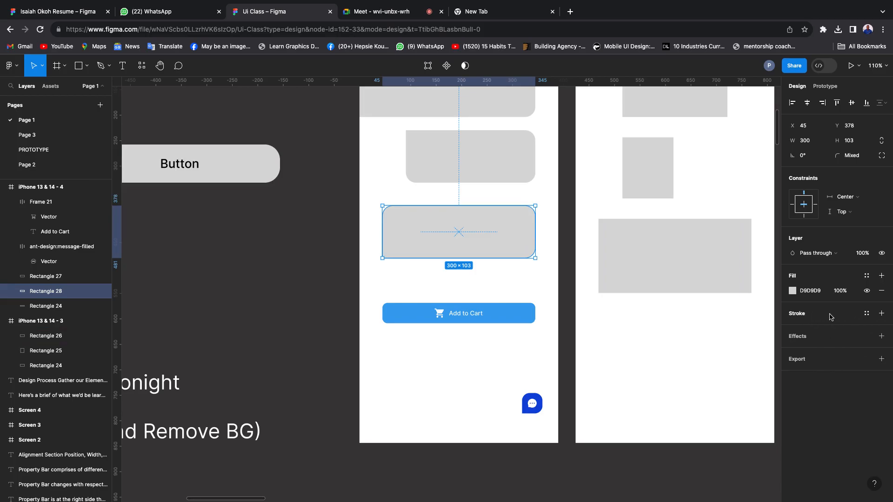
click(882, 314)
mouse_move(525, 222)
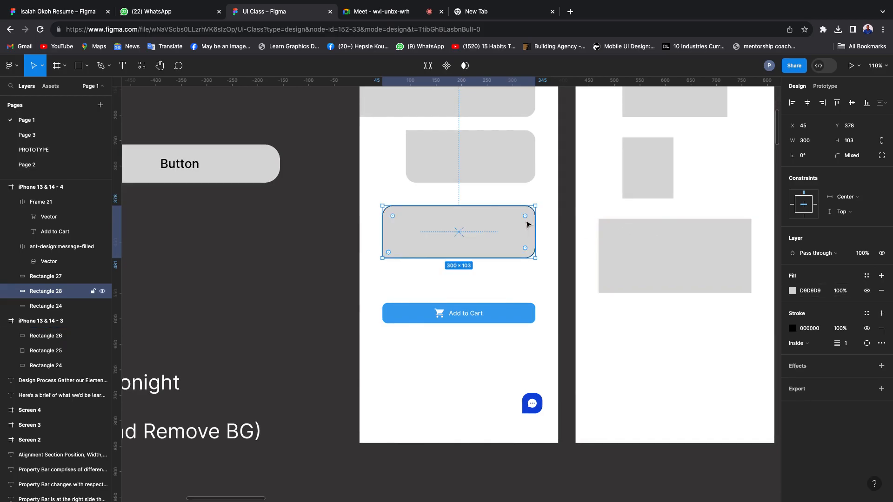
scroll(526, 223, up, 5)
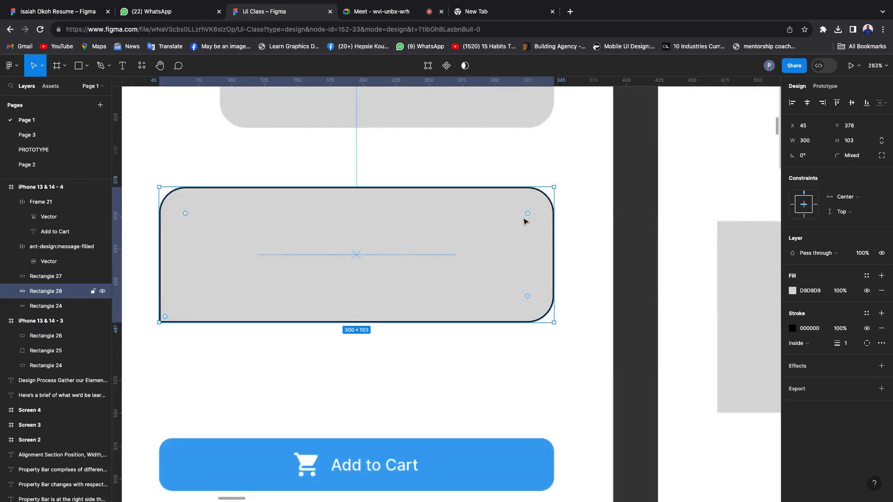
click(882, 291)
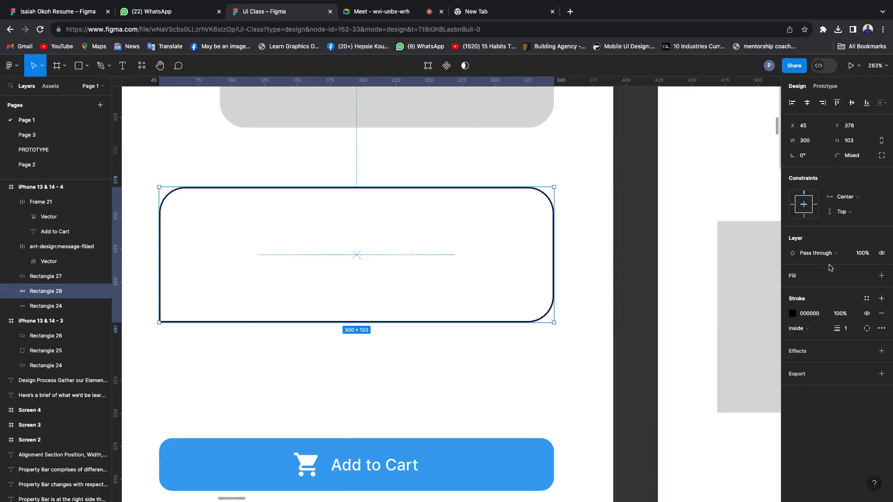
Swap the rectangle's stroke for a D9D9D9 fill, and switch back to a black stroke without fill.
click(881, 314)
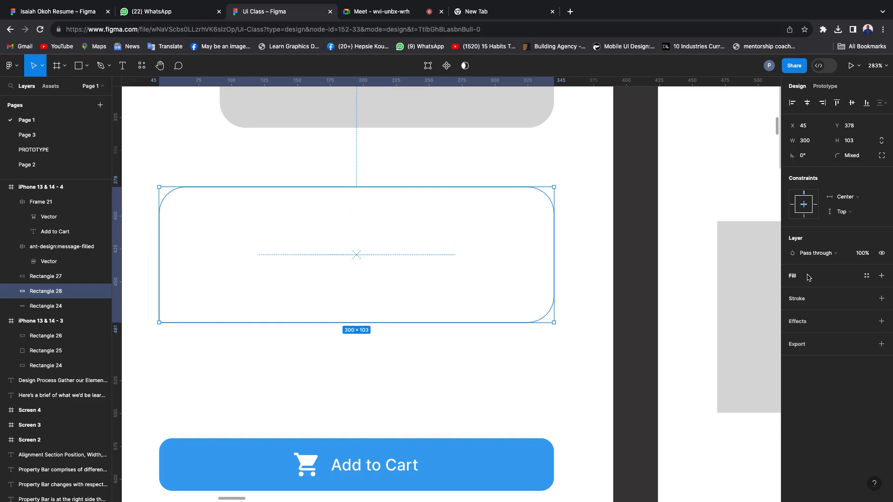
click(882, 275)
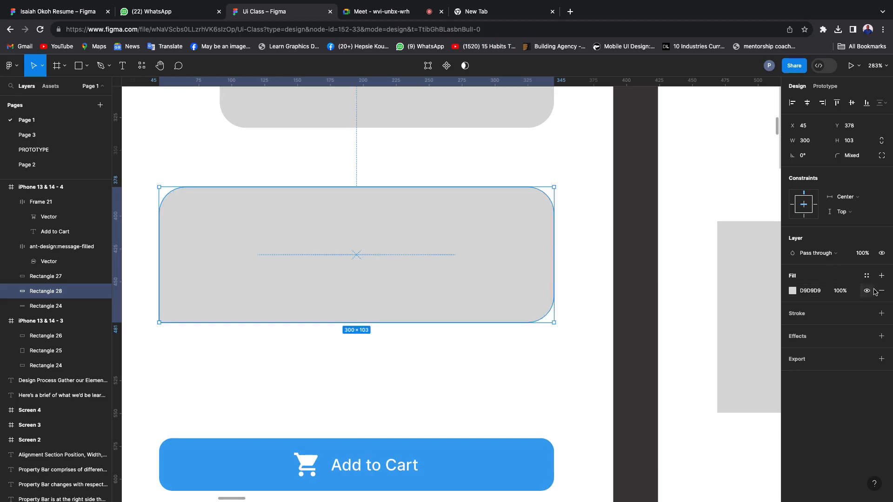
click(879, 291)
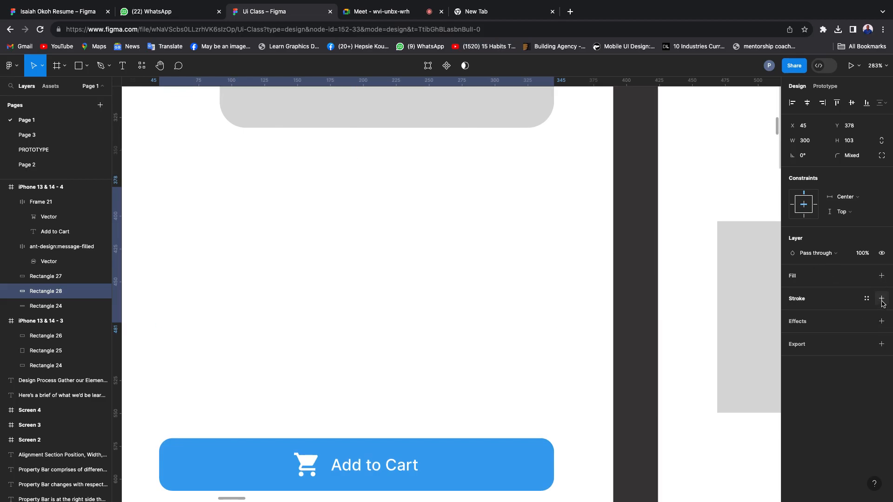
click(881, 299)
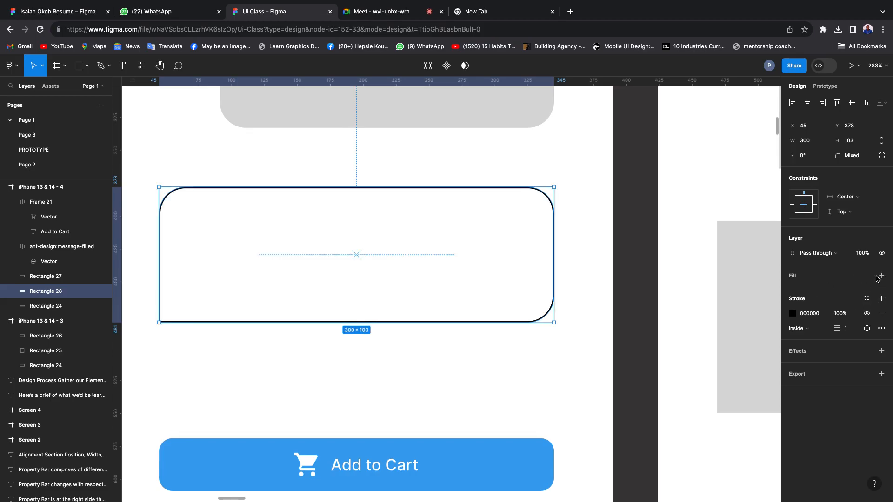
Hide the outlined rectangle's stroke and show it again.
click(866, 314)
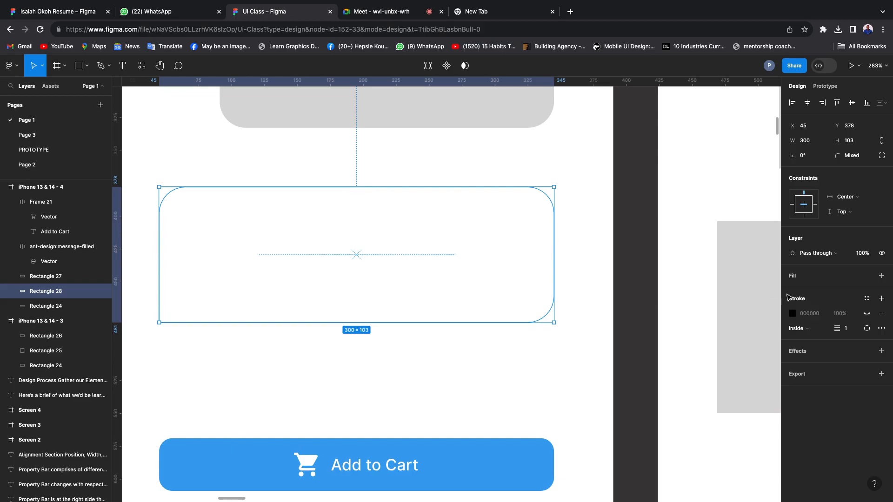
click(867, 314)
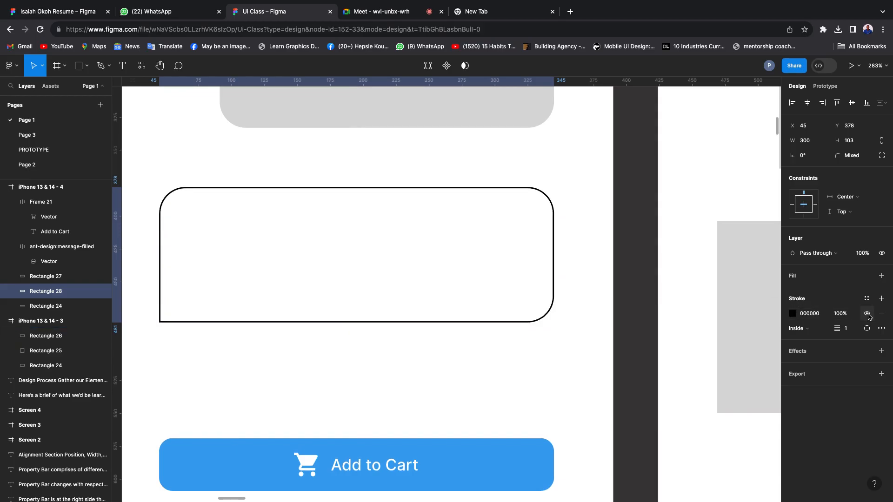
Try stroke weights of 5 and 3 on the outlined rectangle, and set its stroke weight to 2.
click(848, 331)
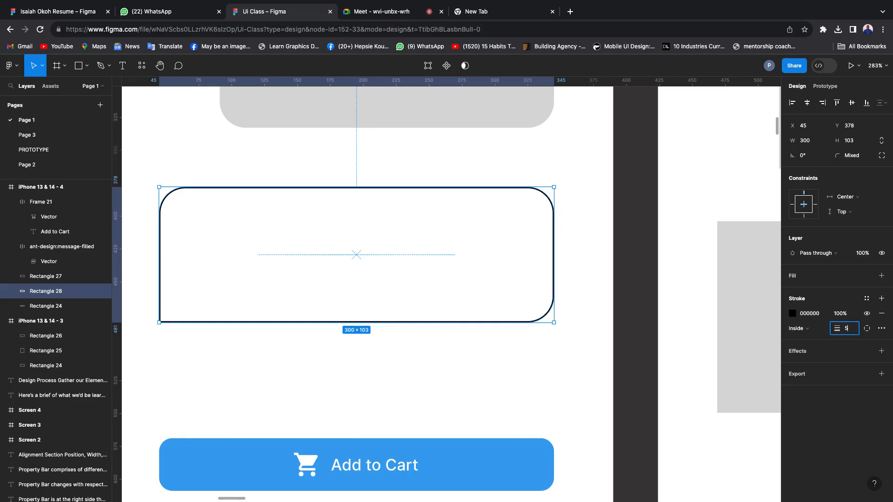
text(5)
key(Return)
click(848, 332)
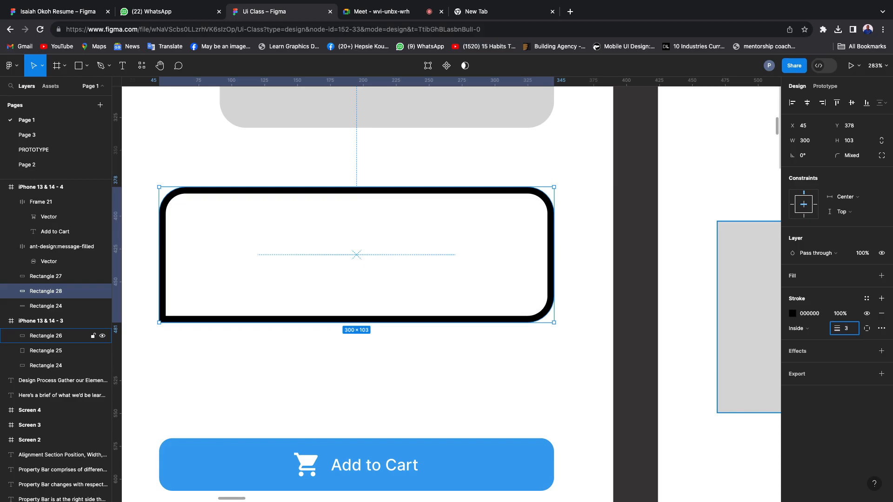
text(3)
key(Return)
click(852, 333)
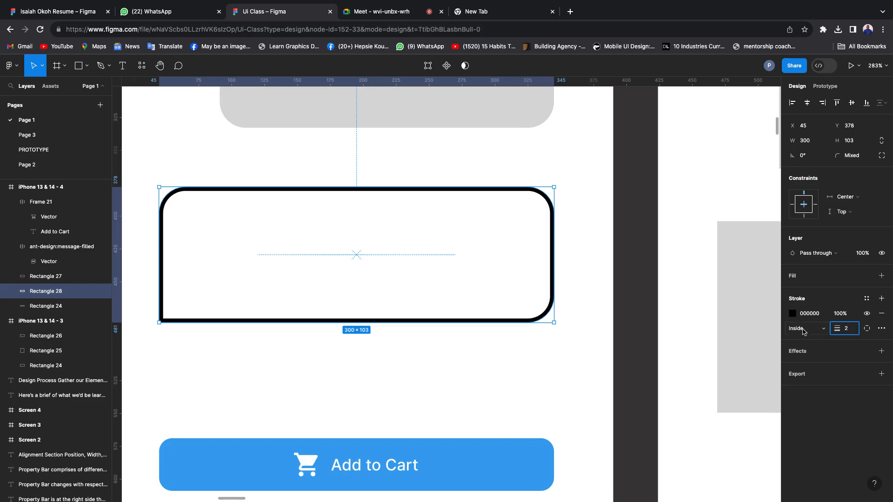
key(Return)
Change the outlined rectangle's stroke colour to red, E30B0B, and deselect the rectangle.
scroll(455, 200, down, 3)
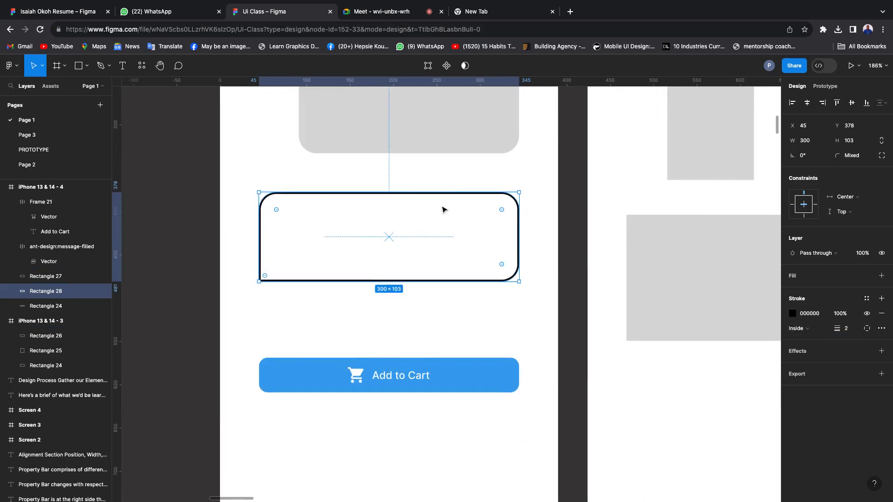
scroll(441, 205, up, 3)
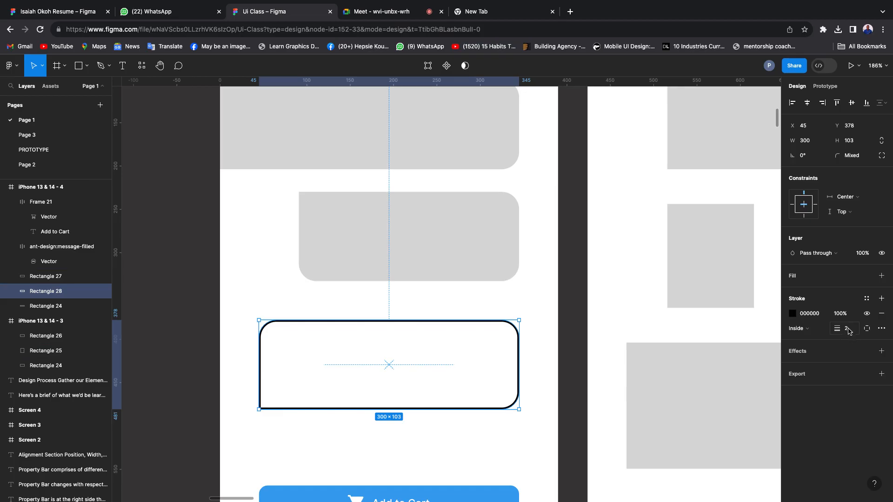
click(792, 314)
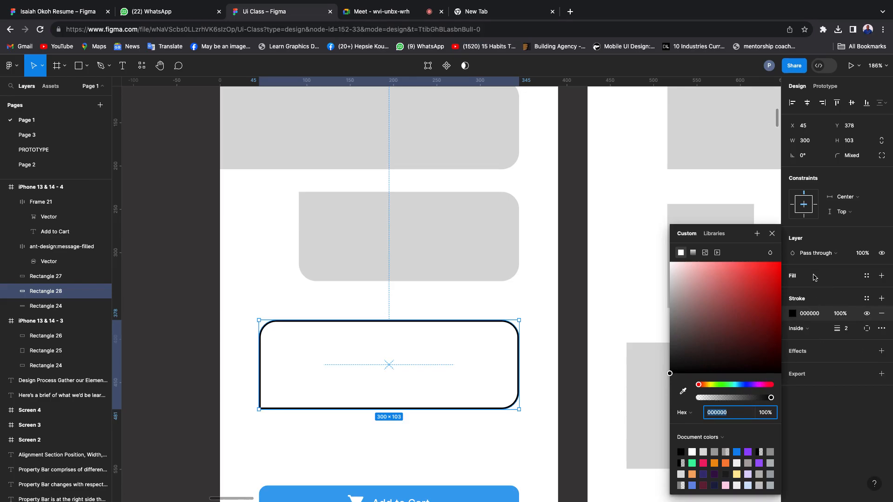
click(775, 274)
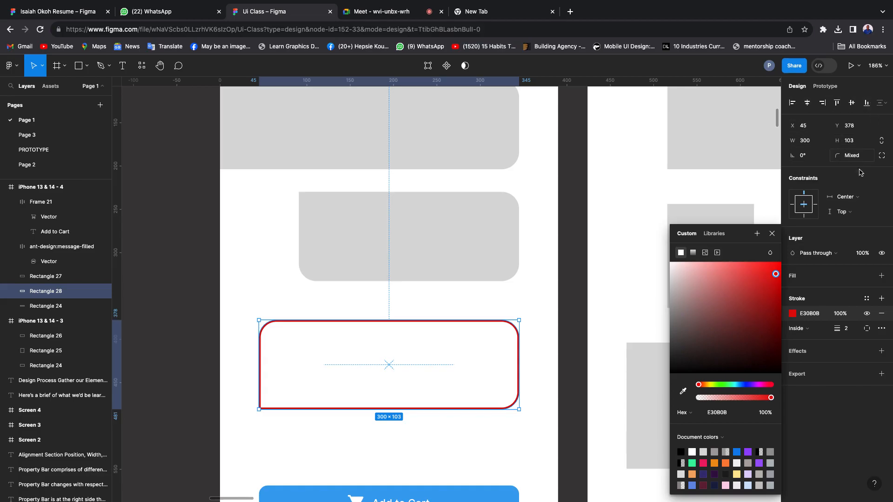
click(772, 234)
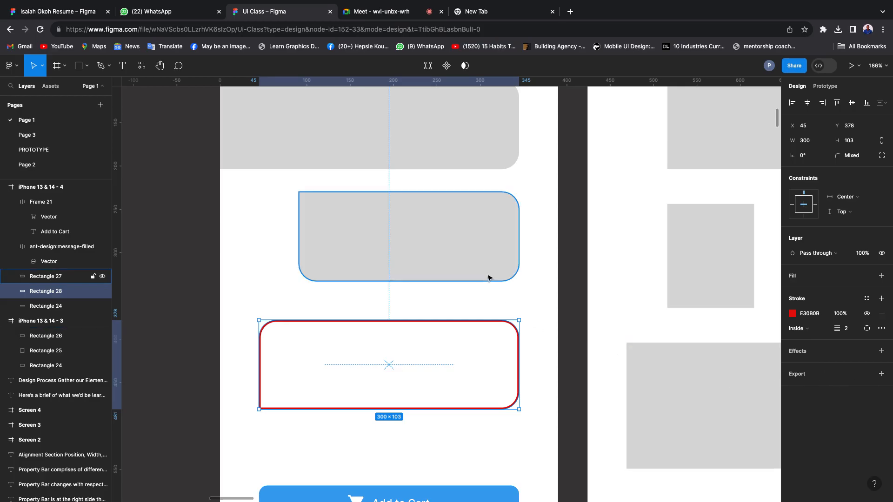
scroll(472, 255, down, 10)
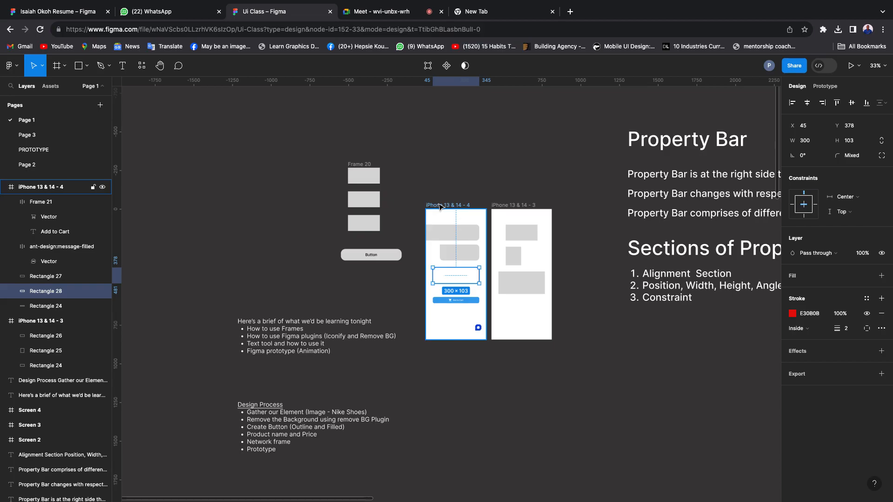
click(512, 175)
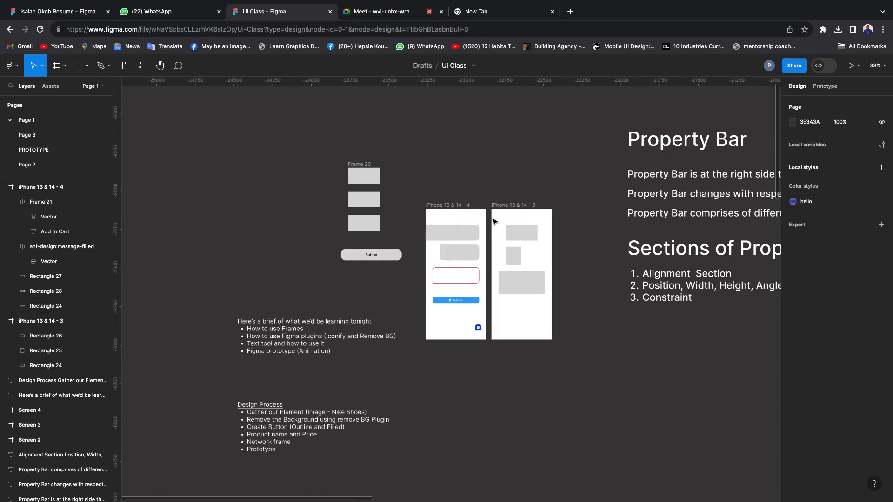
scroll(497, 223, left, 2)
scroll(496, 223, right, 4)
scroll(327, 242, up, 3)
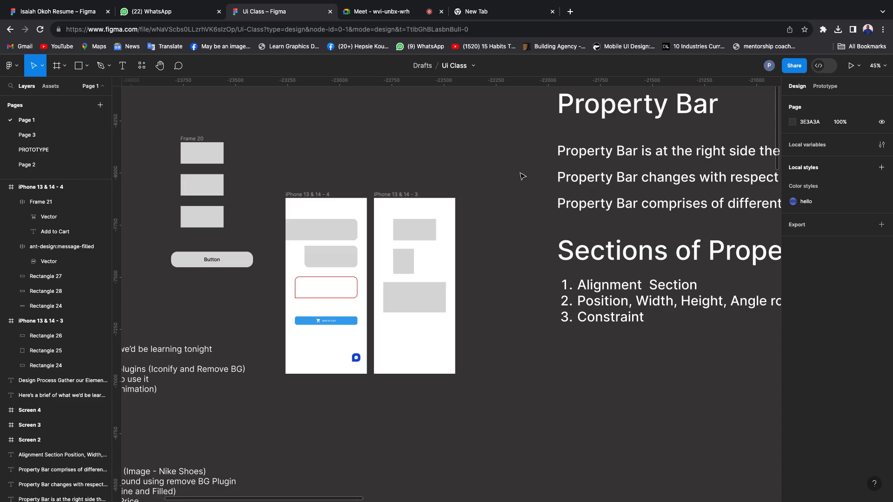
Switch to the Google Meet call to check the participants' chat messages and raised hands.
click(385, 14)
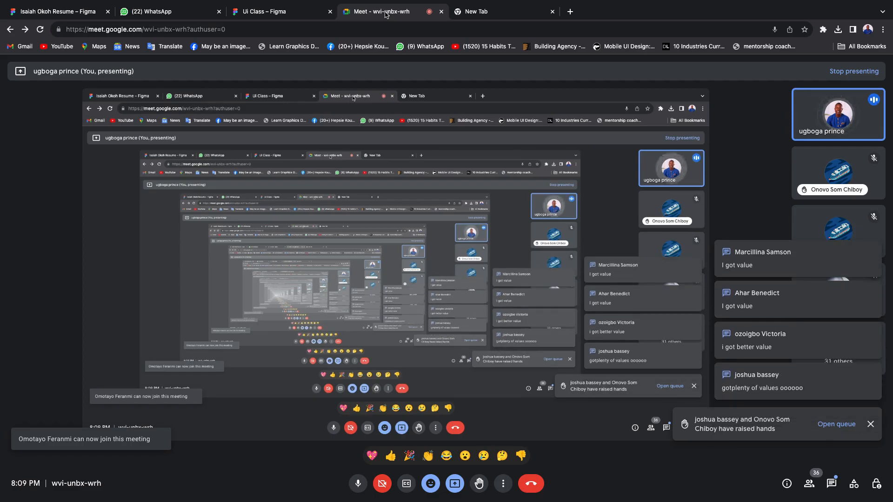
mouse_move(338, 3)
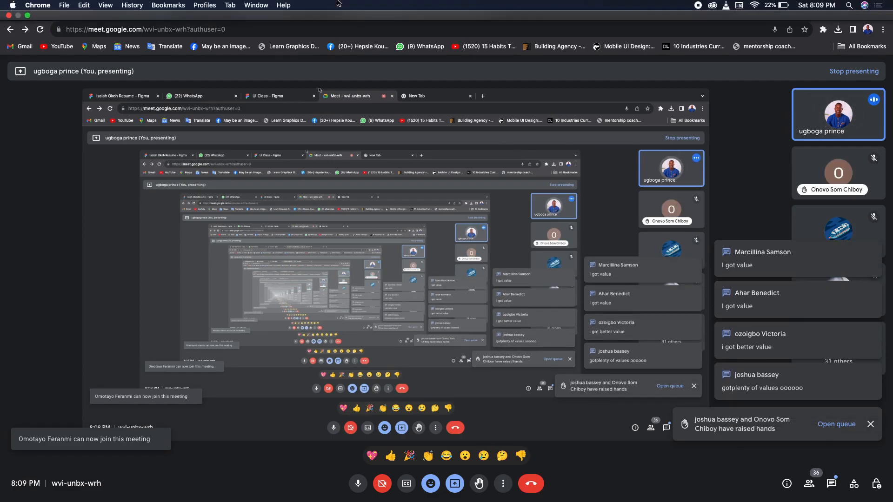